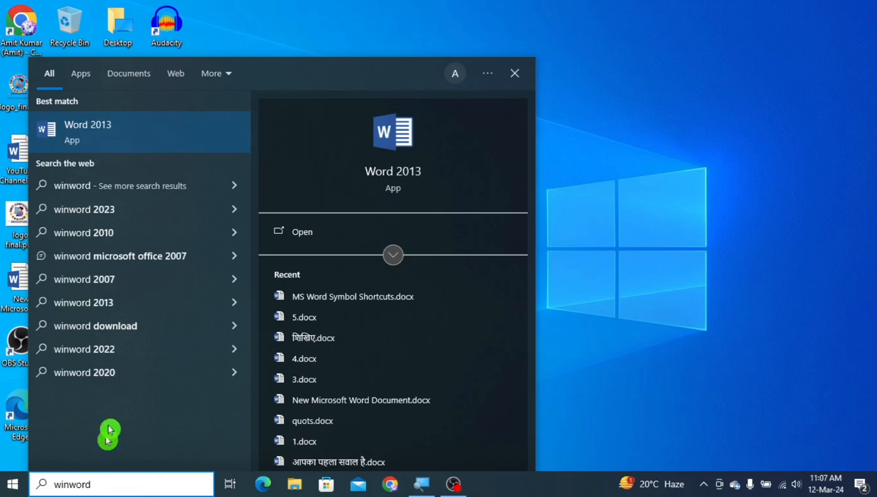
Step: Launch Word 2013 and search the online templates for the suggested category Resumes and Cover Letters
left_click(83, 131)
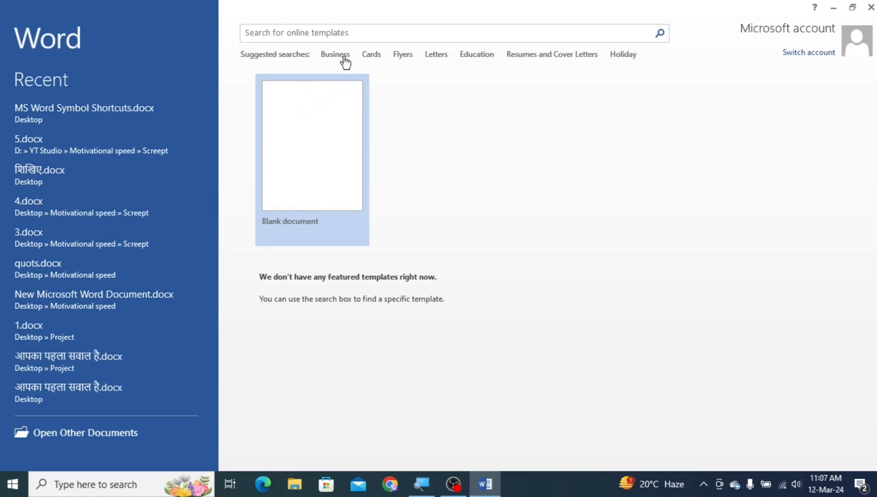
left_click(346, 33)
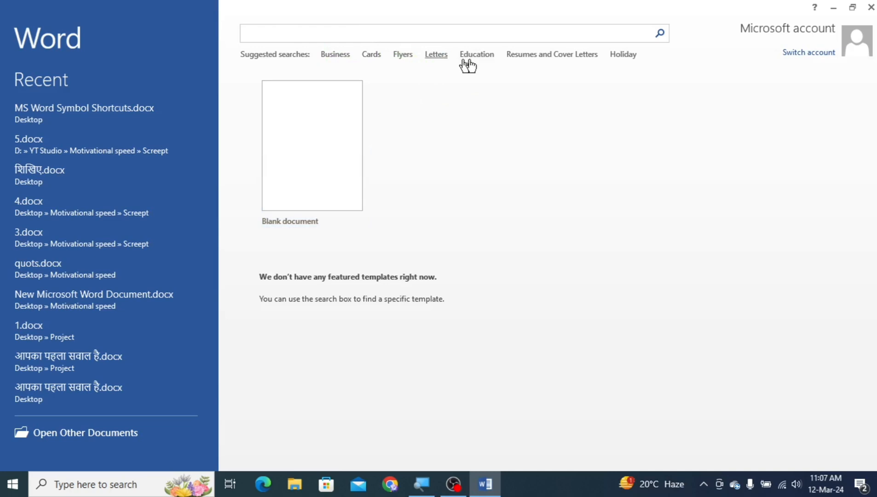
left_click(537, 60)
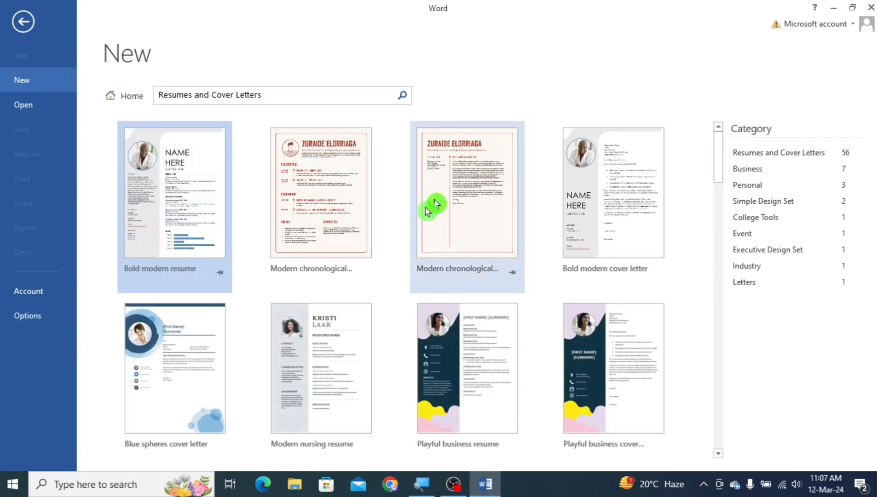
Step: Look through the Resumes and Cover Letters templates and preview the Playful business resume, closing the preview without creating a document
scroll(401, 287, "down", 3)
scroll(402, 292, "up", 2)
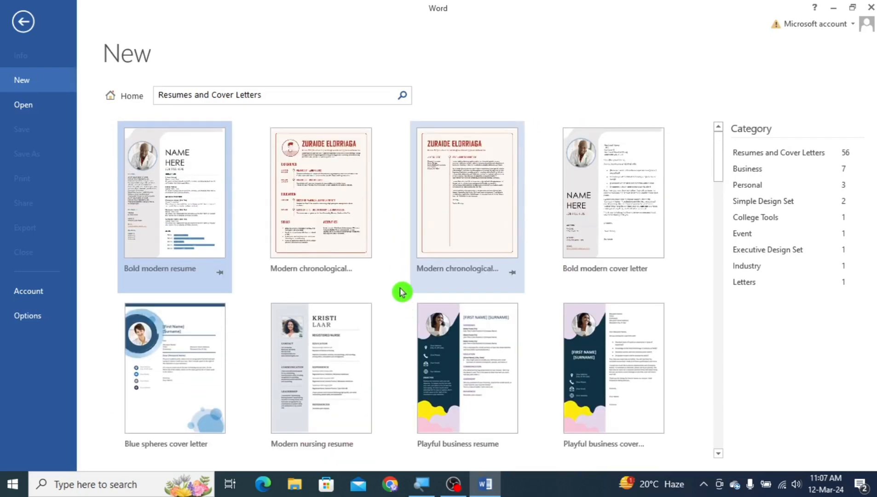
scroll(399, 292, "down", 3)
scroll(398, 291, "up", 3)
scroll(397, 292, "down", 3)
scroll(397, 292, "up", 3)
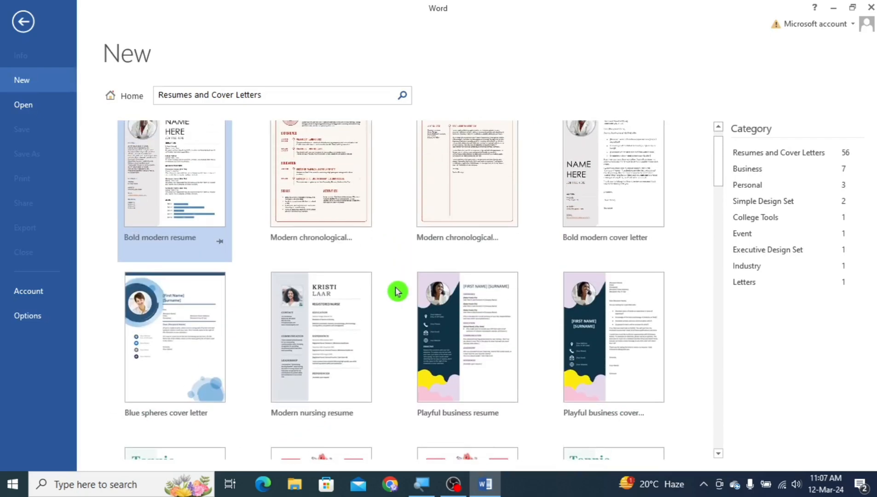
scroll(458, 168, "down", 2)
left_click(439, 236)
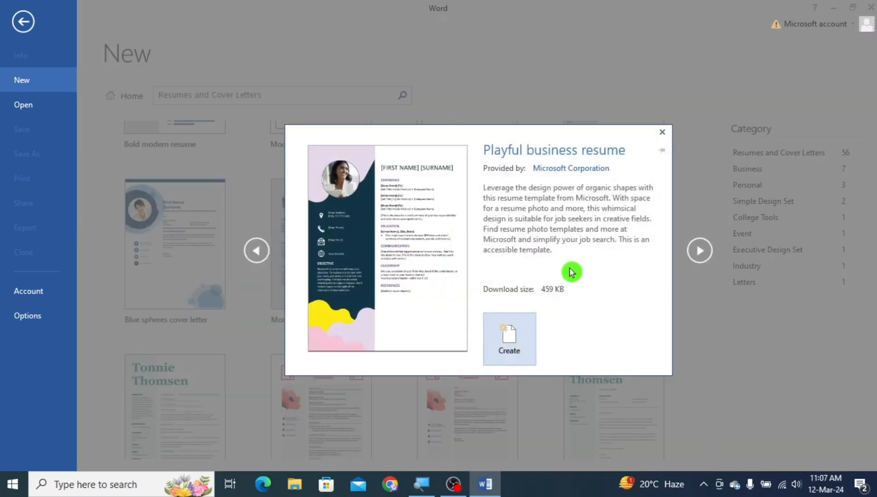
left_click(662, 135)
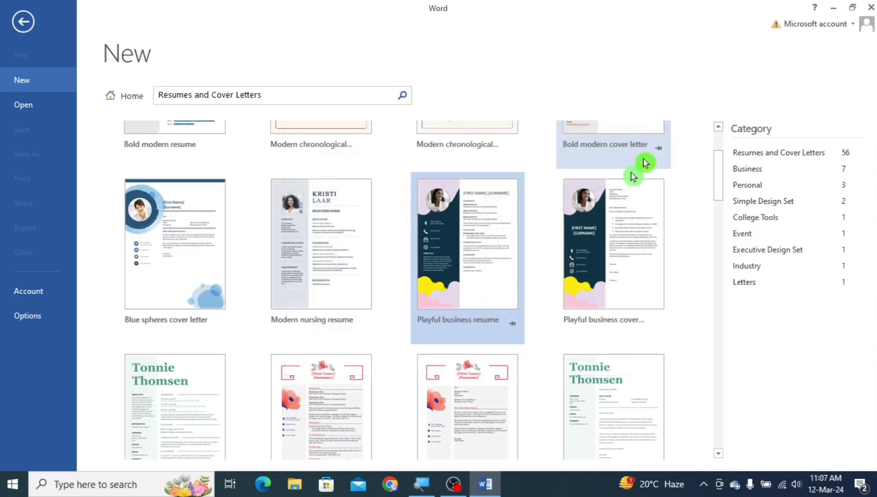
Step: Return to the main page of new-document templates and create a blank document
scroll(368, 243, "up", 1)
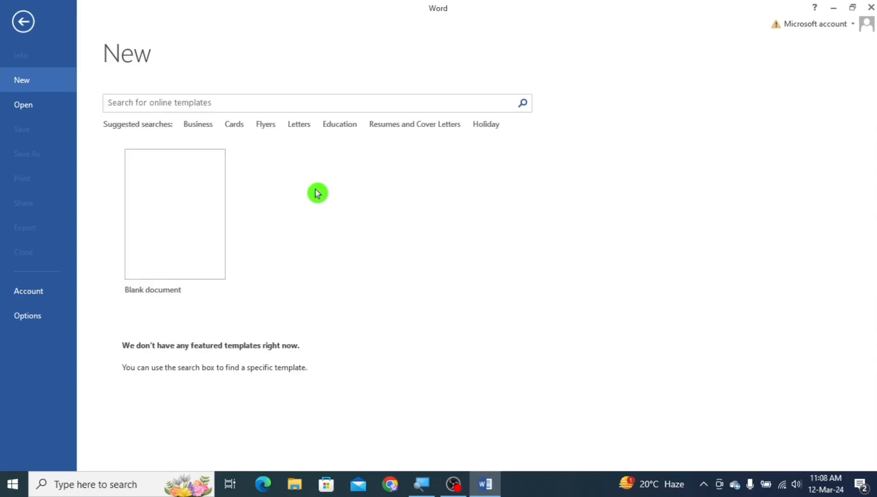
left_click(190, 208)
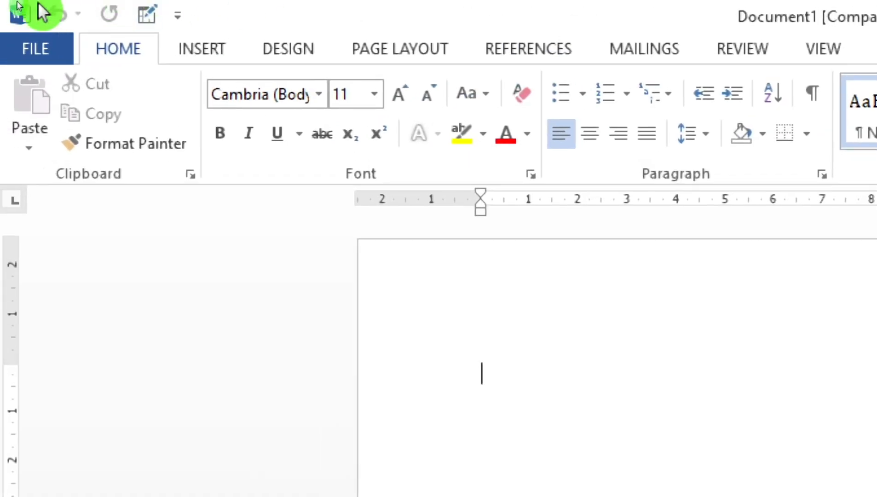
Step: Add the Save and Email commands to the Quick Access Toolbar
left_click(176, 17)
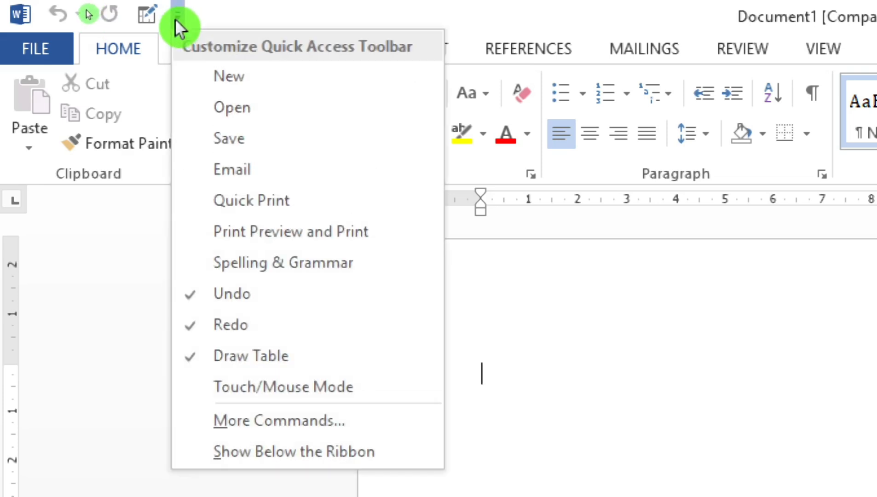
left_click(192, 138)
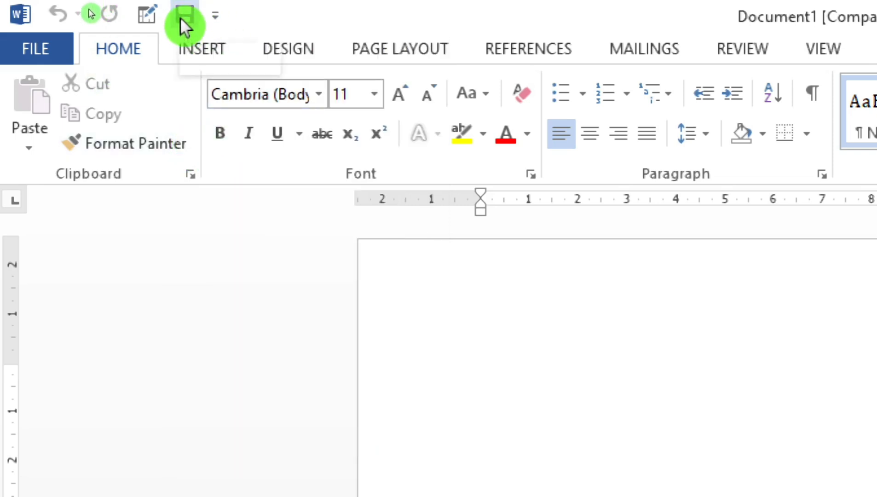
left_click(215, 23)
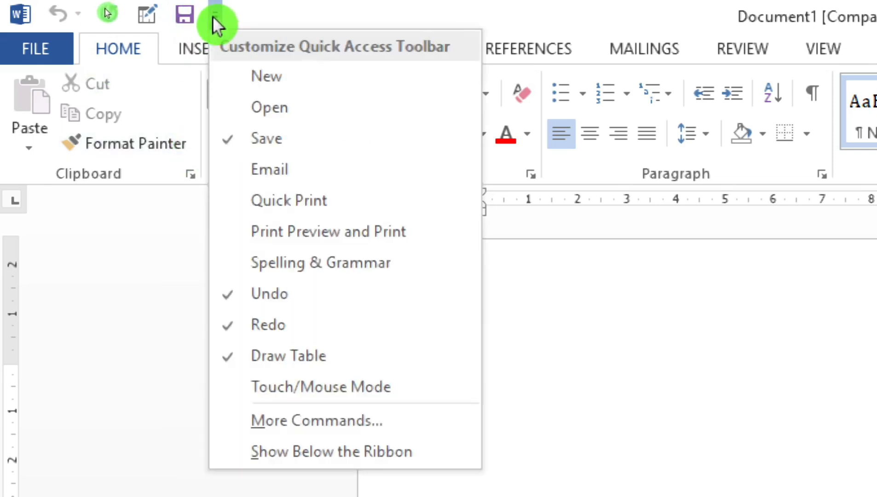
left_click(234, 179)
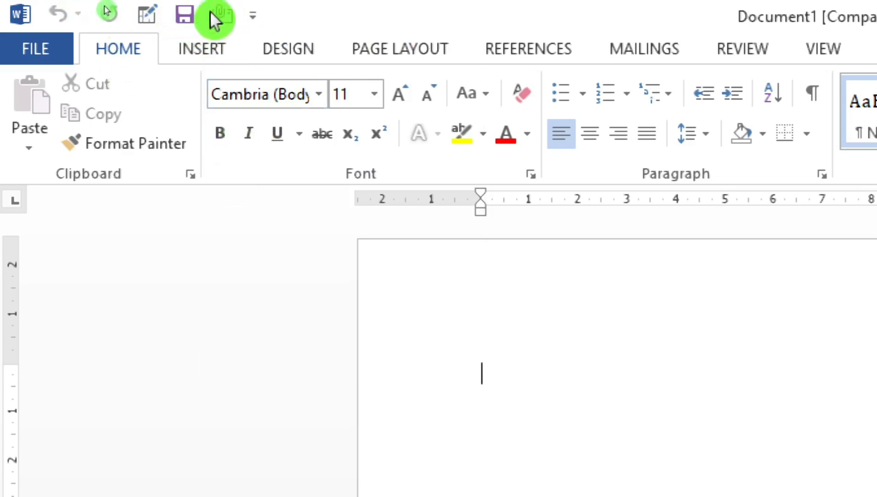
Step: Remove the Save and Email commands from the Quick Access Toolbar
left_click(251, 16)
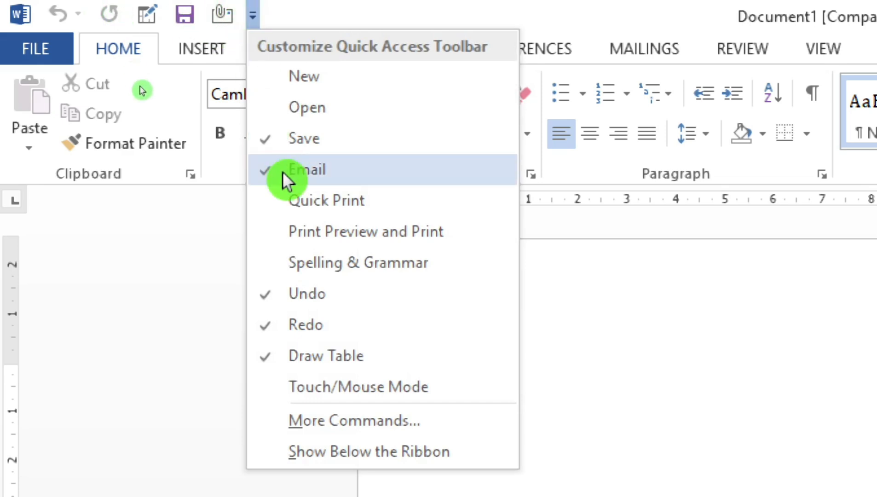
left_click(264, 138)
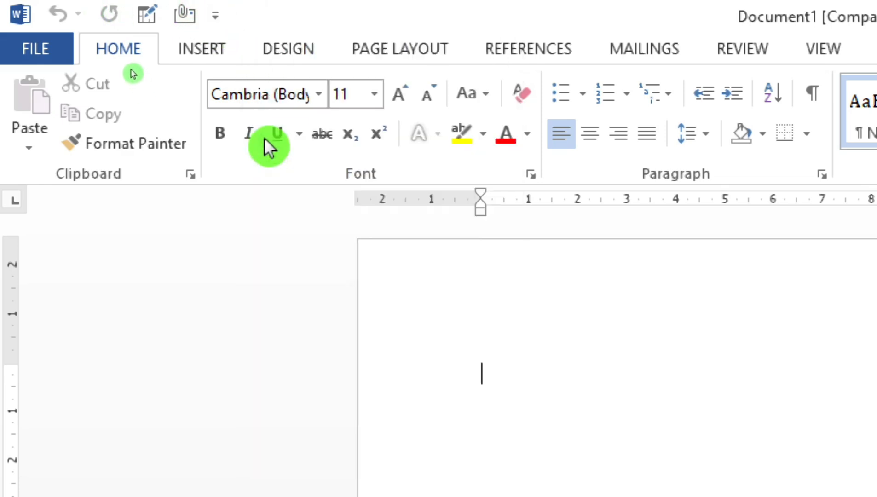
left_click(215, 15)
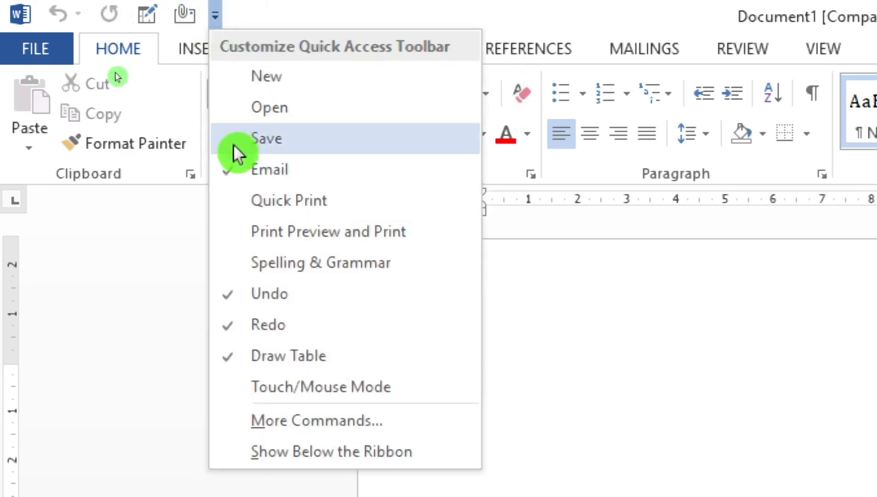
left_click(230, 170)
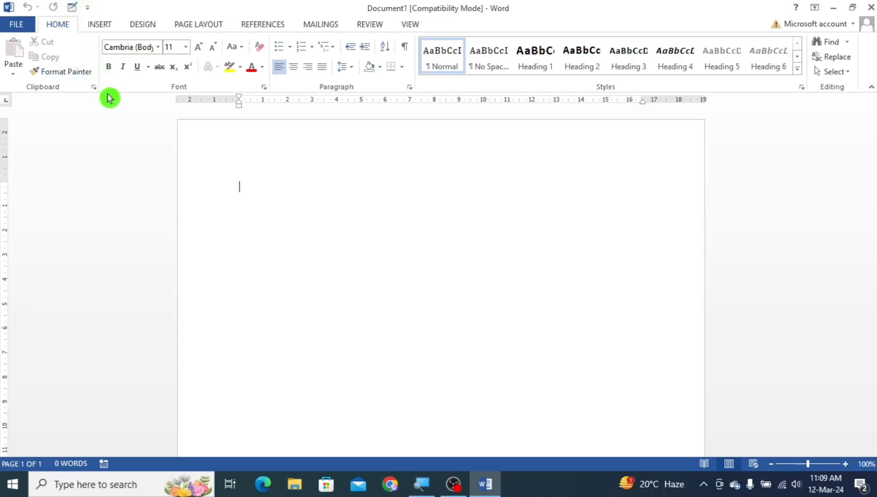
Step: Add the Bold command from the ribbon to the Quick Access Toolbar and remove it again
left_click(111, 69)
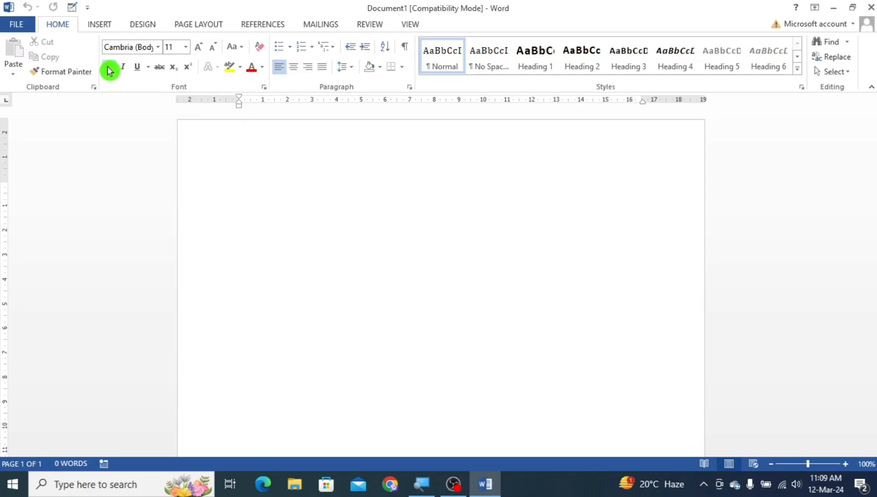
right_click(109, 70)
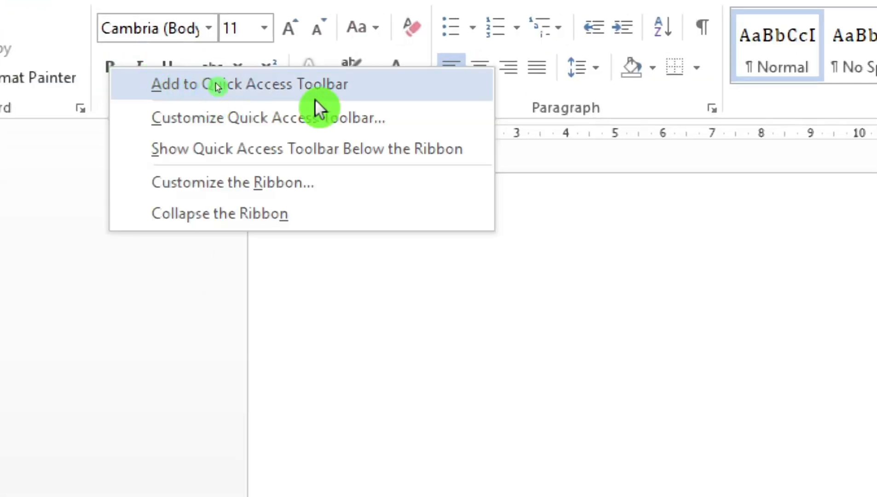
left_click(254, 85)
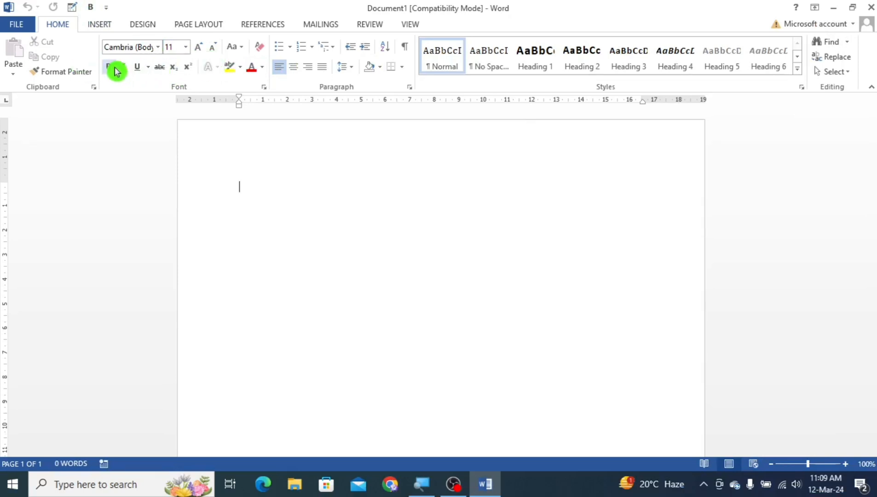
right_click(90, 13)
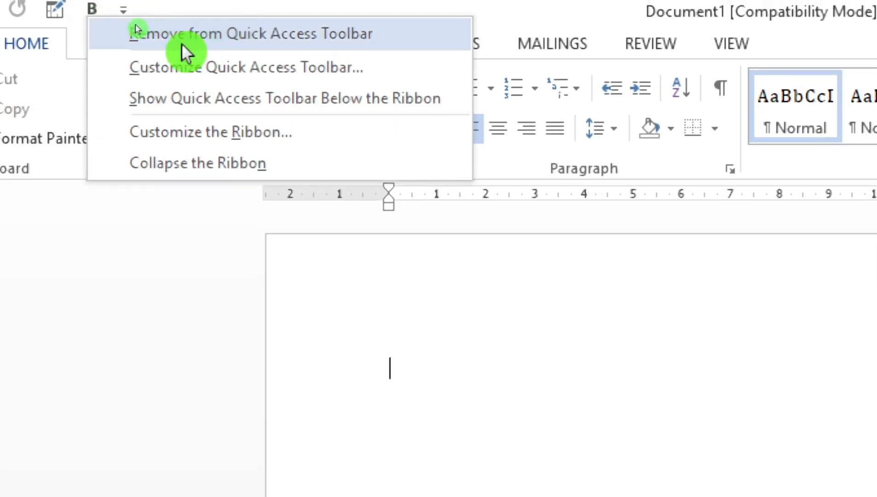
left_click(331, 31)
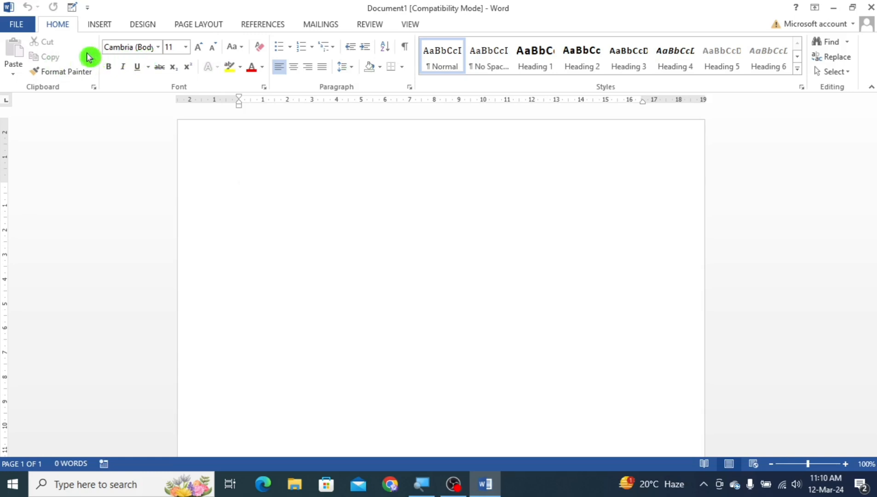
Step: Show the Quick Access Toolbar below the ribbon and move it back above the ribbon
left_click(88, 10)
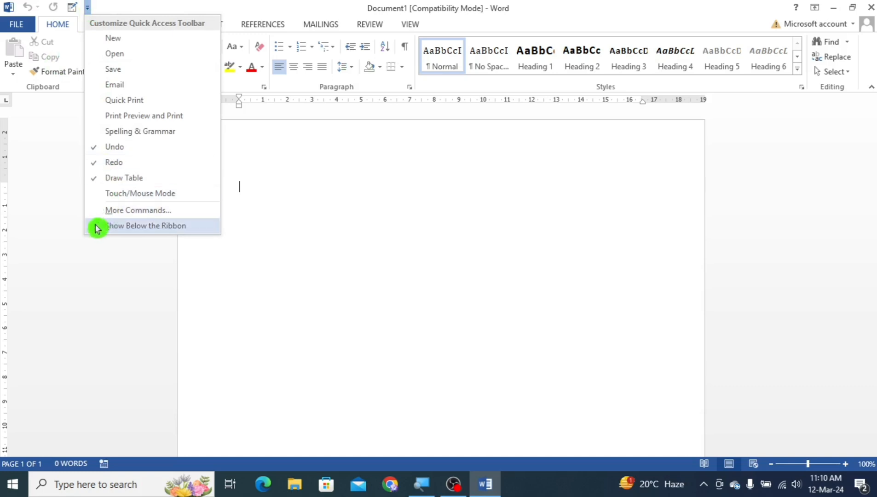
left_click(157, 230)
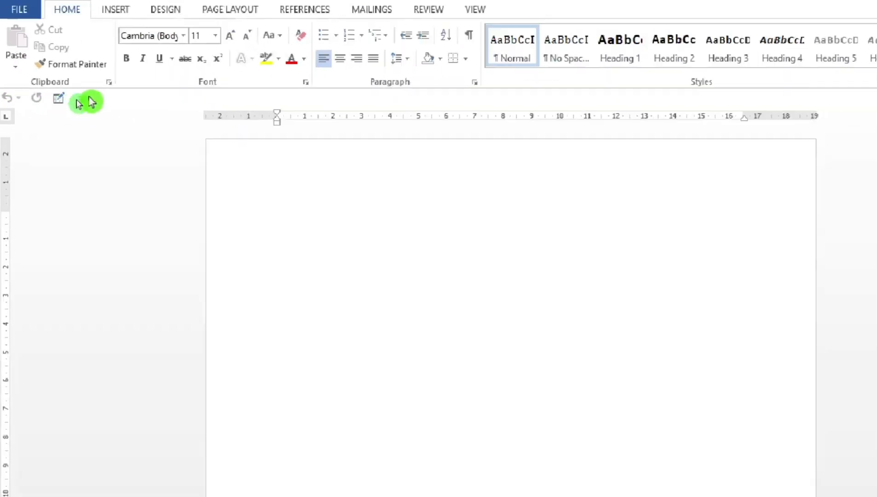
left_click(79, 97)
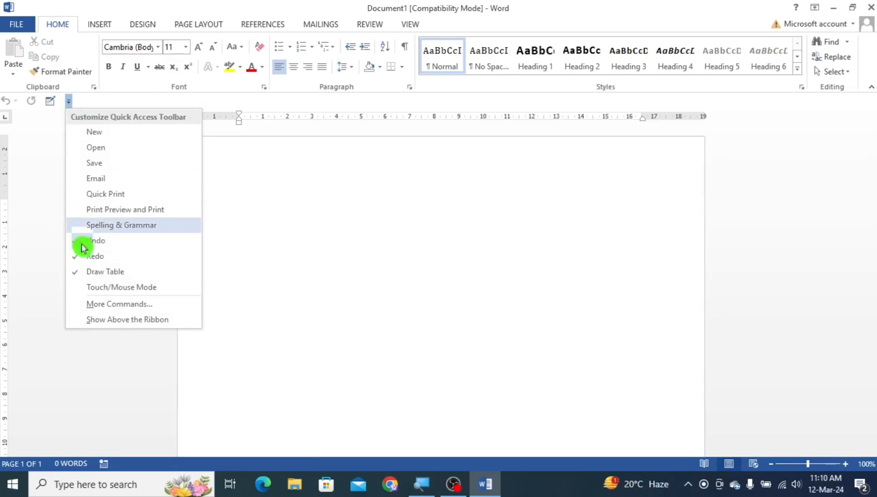
left_click(137, 322)
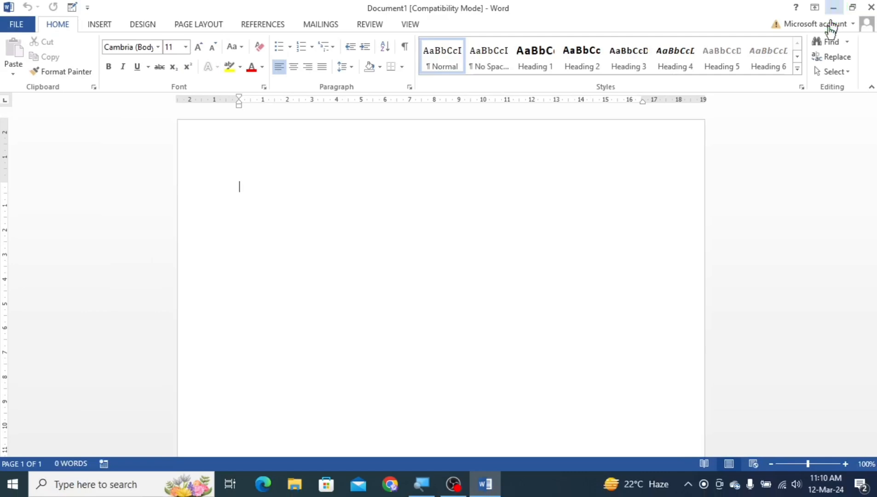
Step: Minimize the document window to the desktop and bring it back on screen
left_click(834, 8)
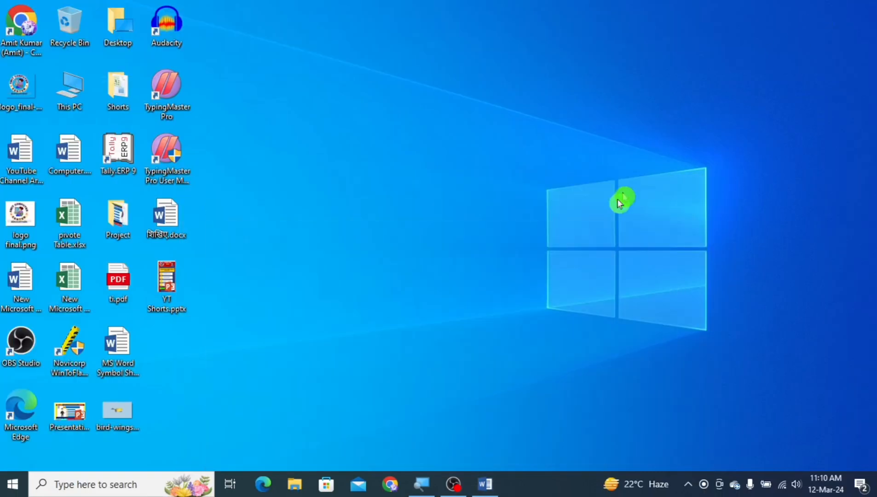
left_click(484, 488)
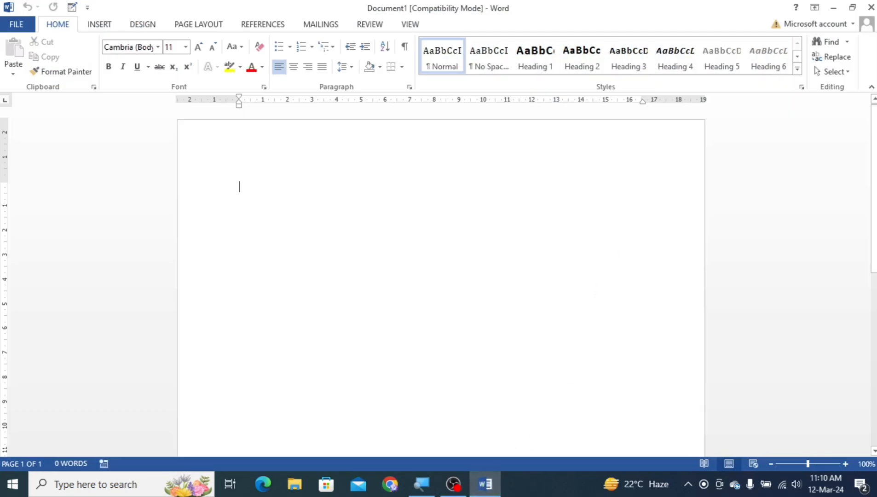
Step: Restore the document window down to its smaller size and maximize it, two times in a row
left_click(855, 9)
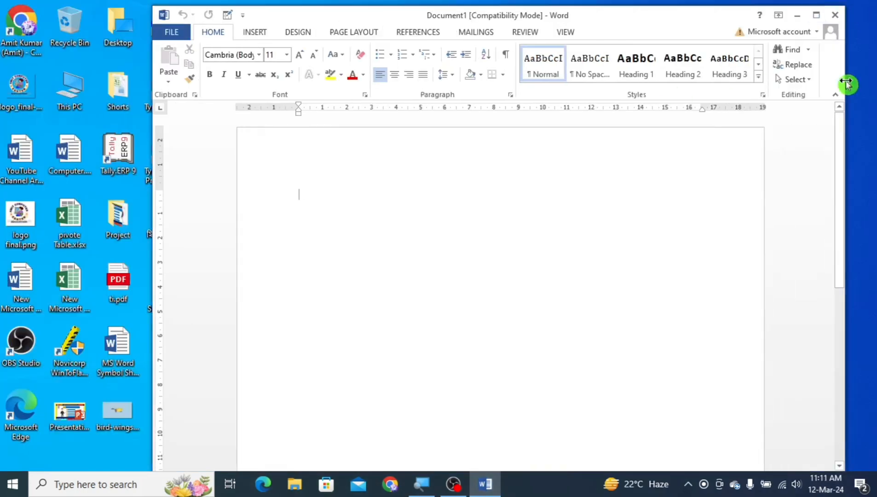
left_click(816, 15)
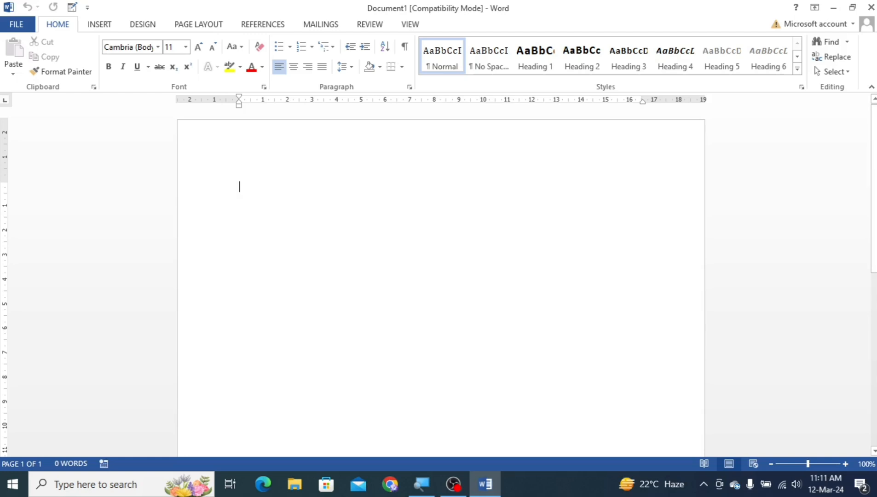
key("alt")
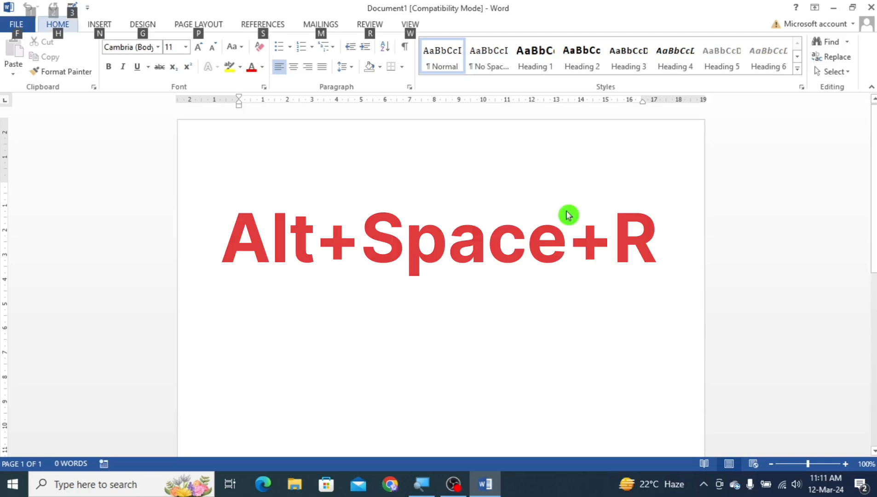
key("alt+space")
key("r")
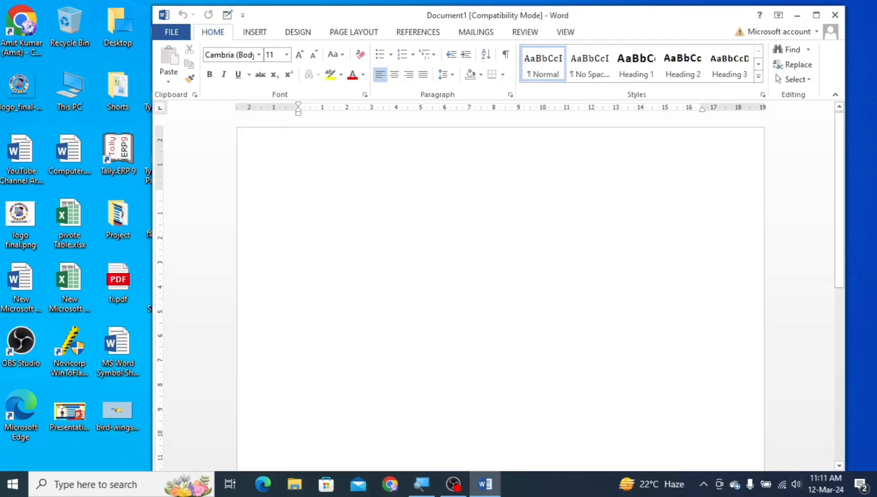
key("alt+space")
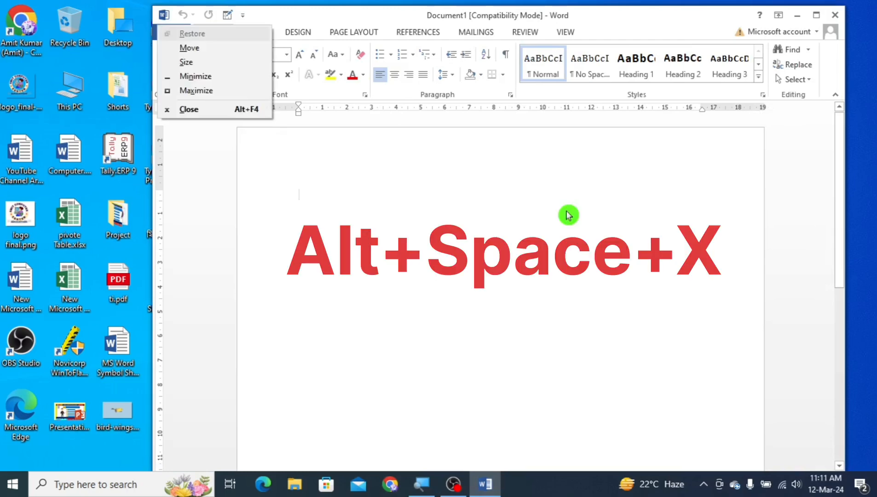
key("x")
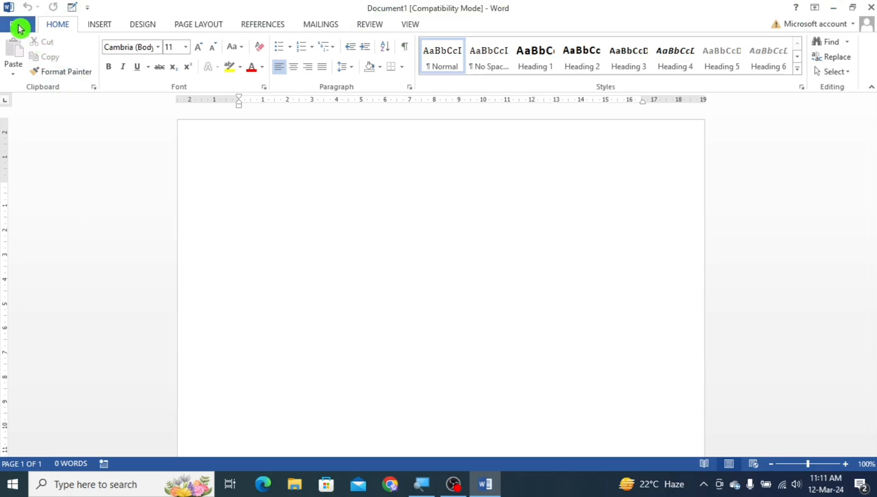
Step: Look through the file commands, view the Insert and Design commands of the ribbon, and return to the Home commands
left_click(20, 28)
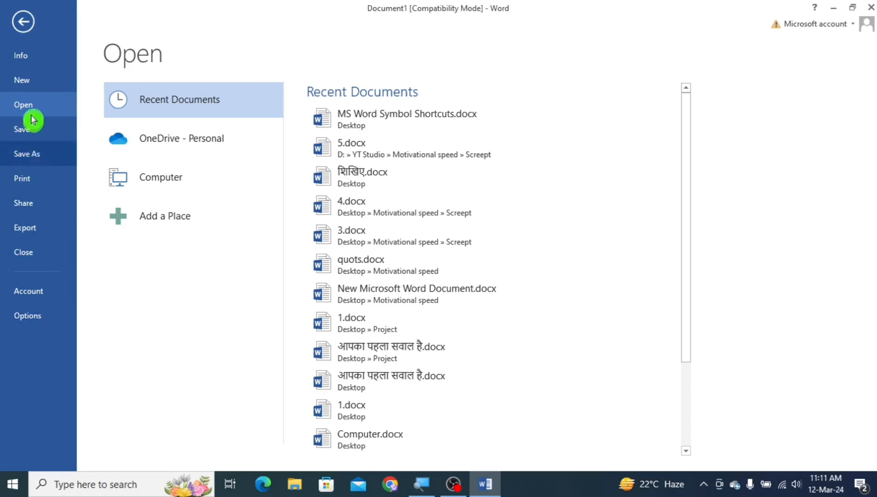
left_click(23, 21)
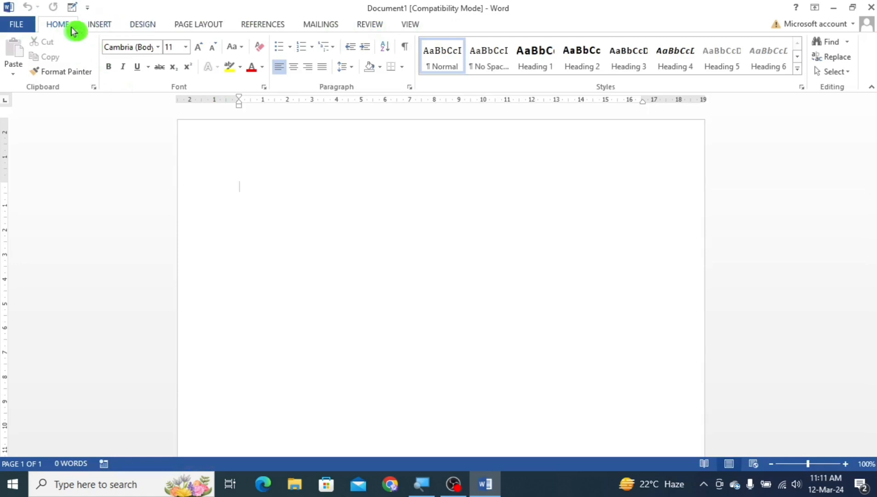
left_click(98, 27)
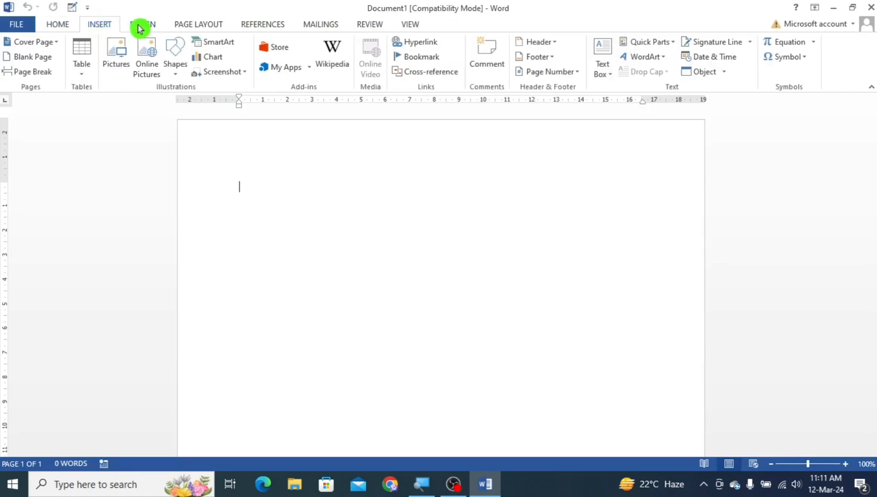
left_click(141, 28)
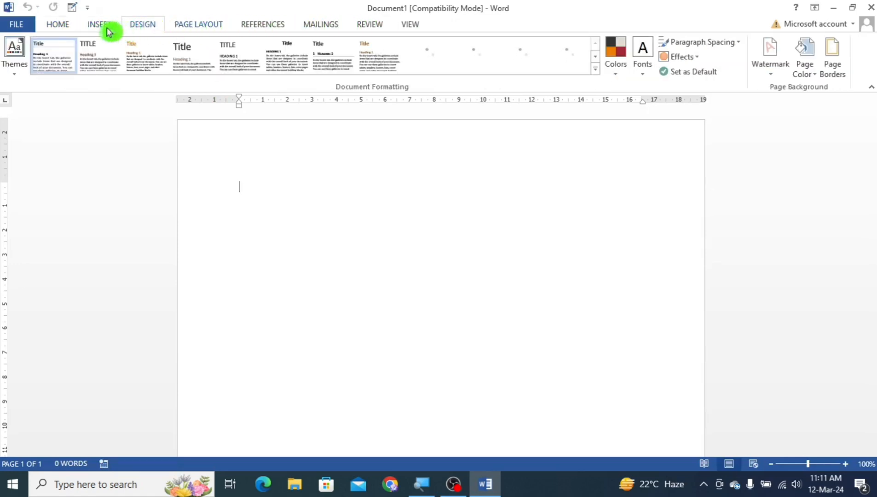
left_click(63, 25)
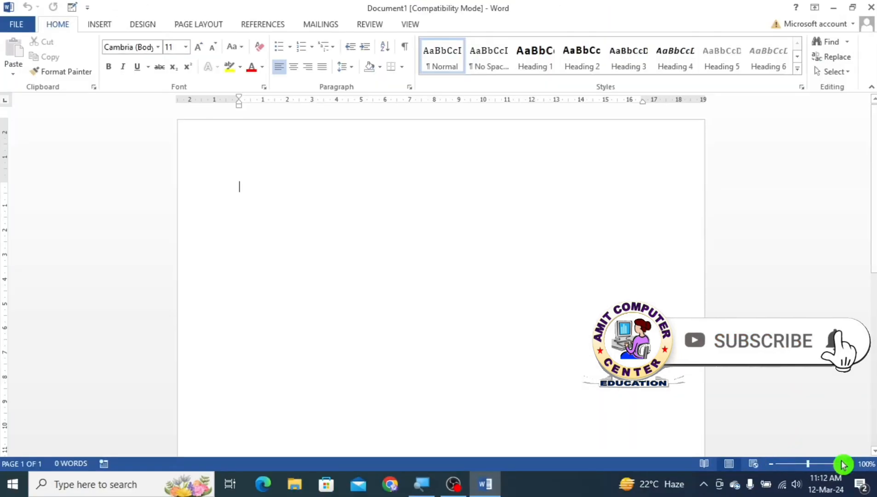
Step: Zoom in on the blank page in small increments and on up to the maximum of 500%
left_click(843, 465)
left_click(844, 464)
left_click(844, 466)
left_click(844, 466)
left_click(845, 467)
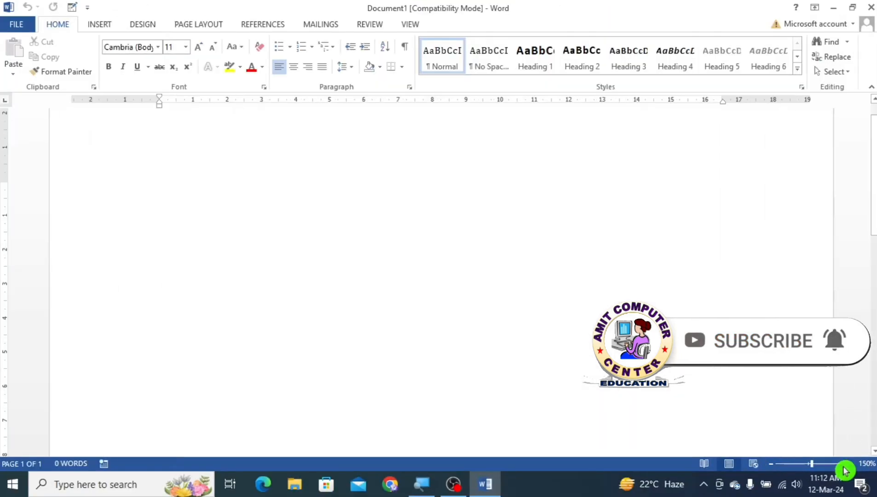
left_click(846, 466)
left_click(847, 466)
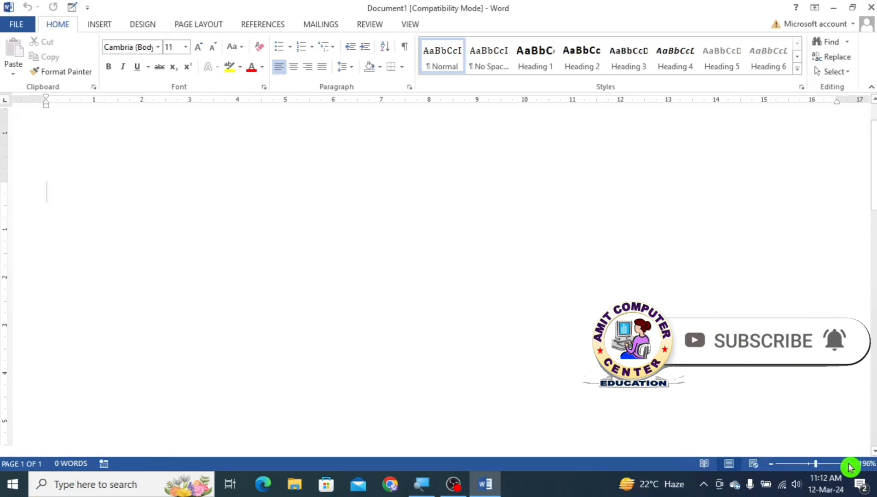
left_click_drag(823, 465, 846, 464)
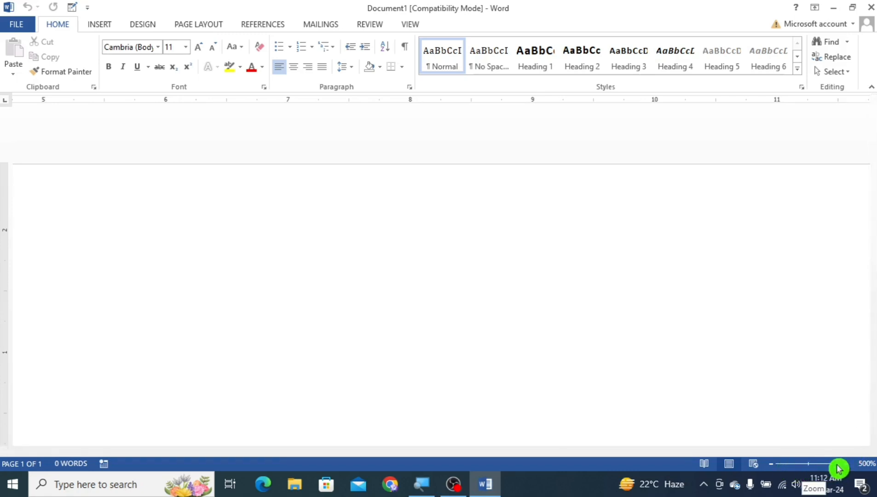
Step: Zoom the page out to the minimum of 10% and bring it back to 100%
left_click_drag(838, 465, 773, 468)
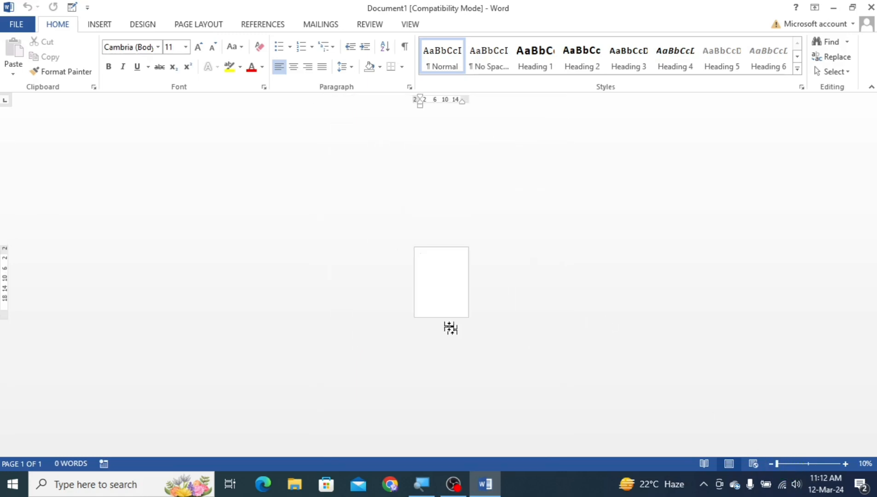
left_click(812, 468)
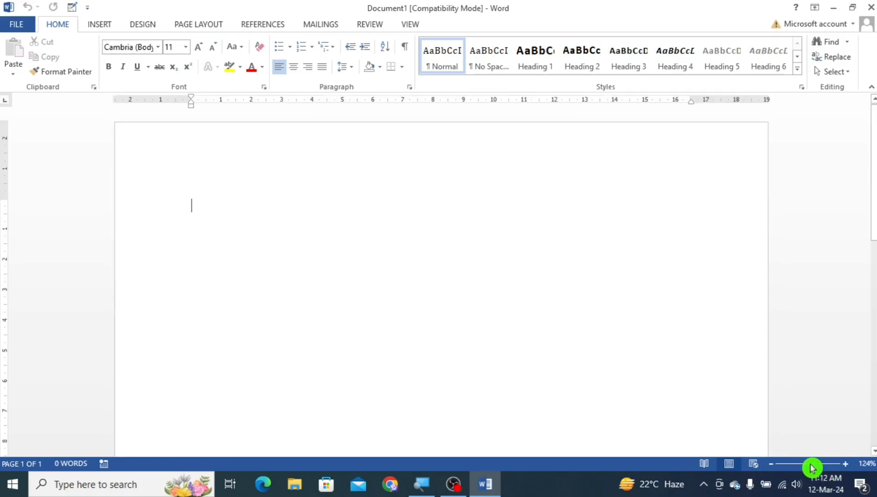
left_click(776, 466)
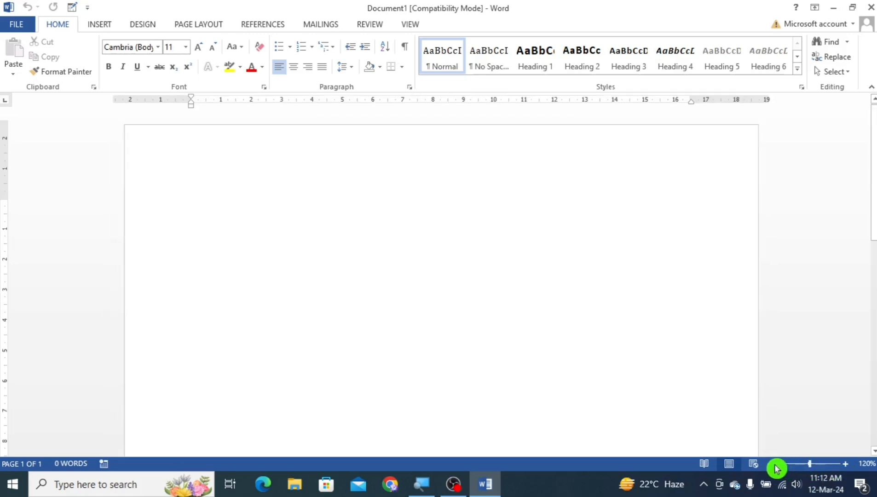
left_click(776, 465)
left_click(776, 468)
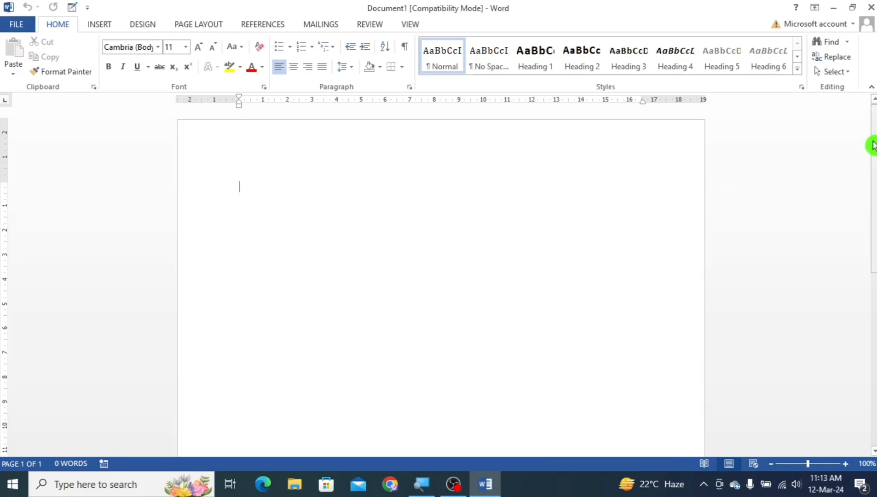
Step: Scroll the page vertically, enlarge it to 230% and scroll it horizontally
left_click_drag(875, 142, 876, 120)
left_click_drag(874, 138, 875, 109)
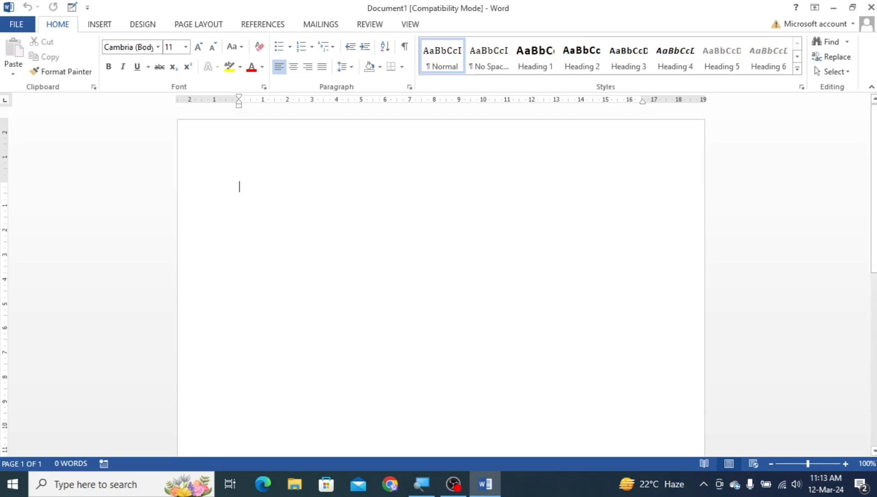
left_click(845, 464)
left_click(846, 464)
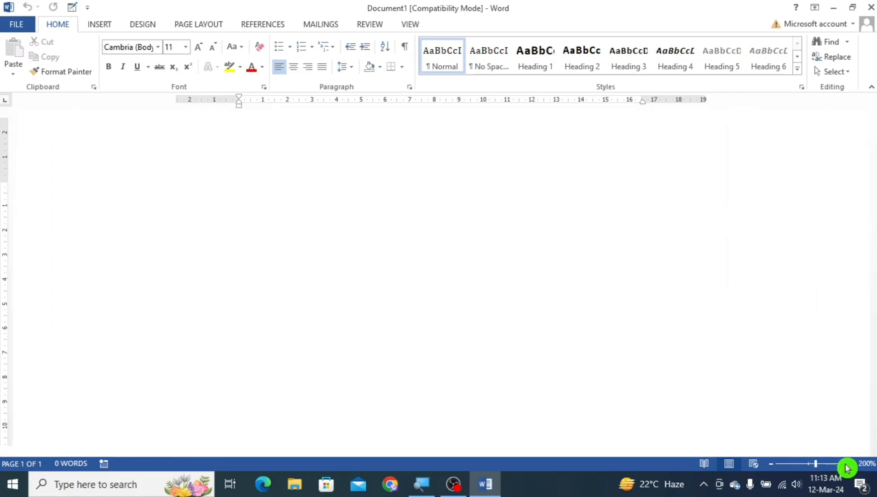
left_click(845, 464)
left_click(845, 464)
left_click(845, 464)
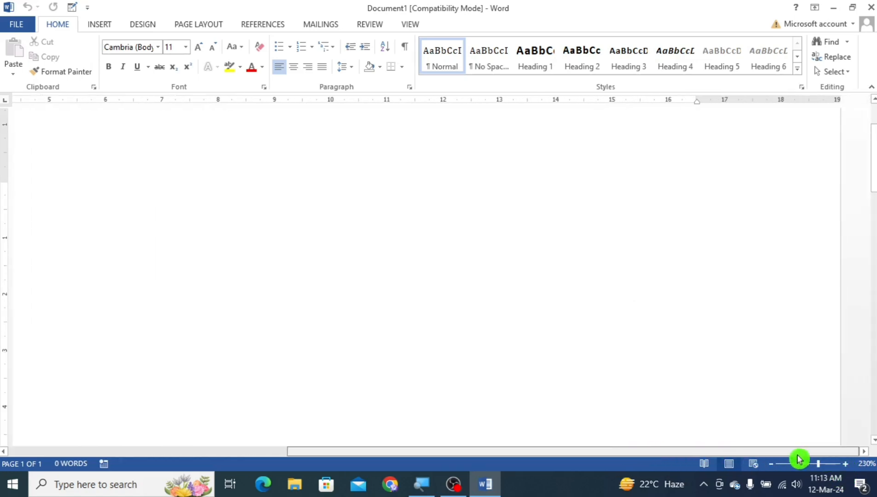
left_click_drag(799, 459, 421, 433)
Step: Zoom the enlarged page back out in 10% increments to 100%
left_click(772, 464)
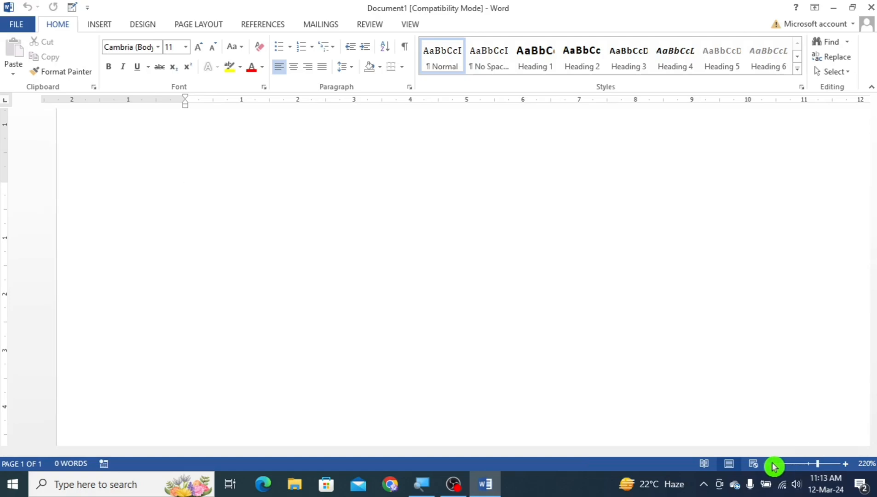
left_click(773, 465)
left_click(774, 466)
left_click(773, 466)
left_click(773, 465)
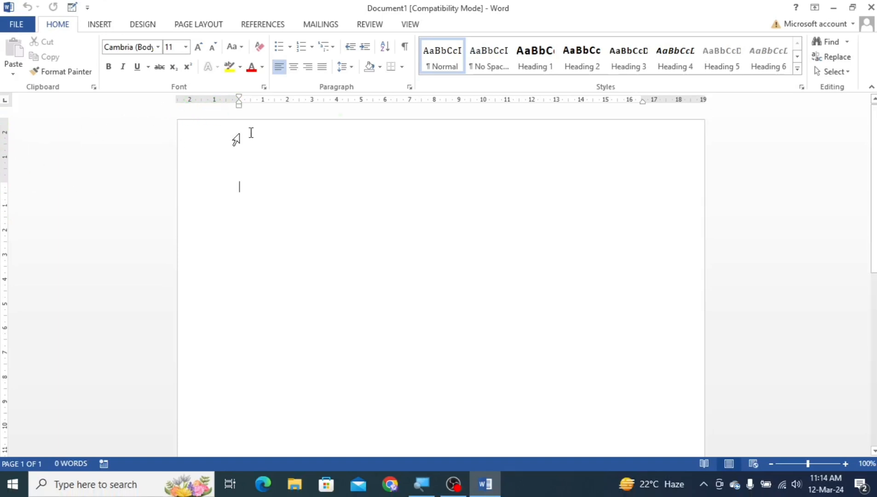
Step: Hide the document's rulers and show them again, repeating the change once more
left_click(410, 25)
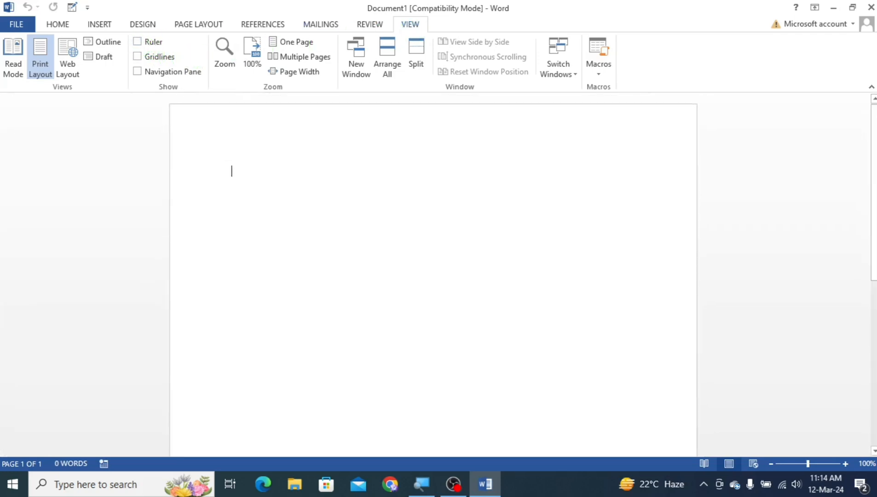
left_click(154, 42)
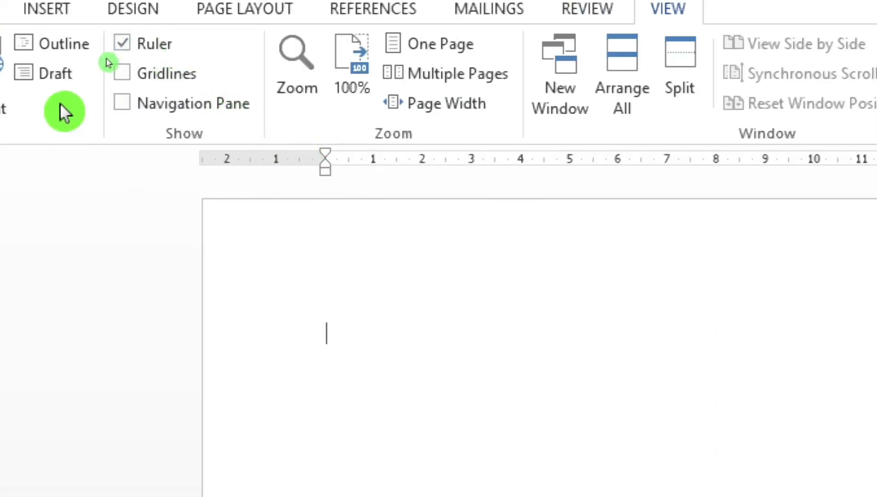
left_click(142, 40)
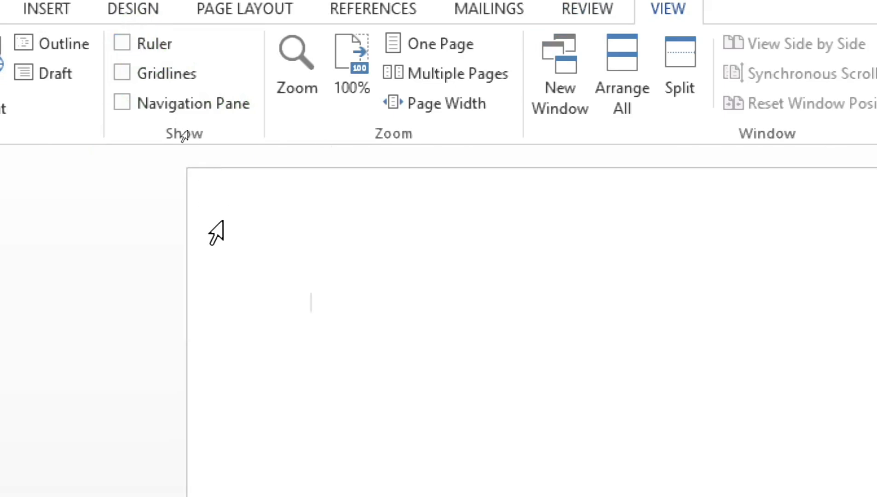
left_click(121, 40)
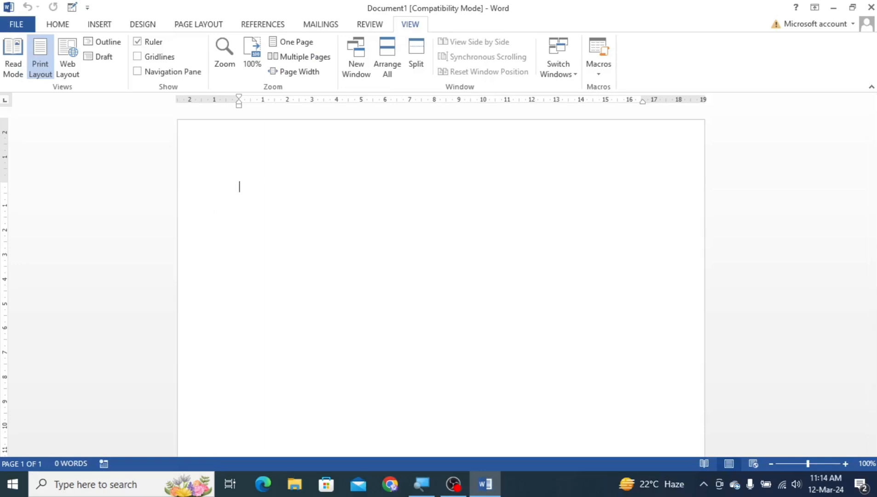
Step: Change the measurement units in the advanced display options to Inches and apply the Word options
left_click(20, 26)
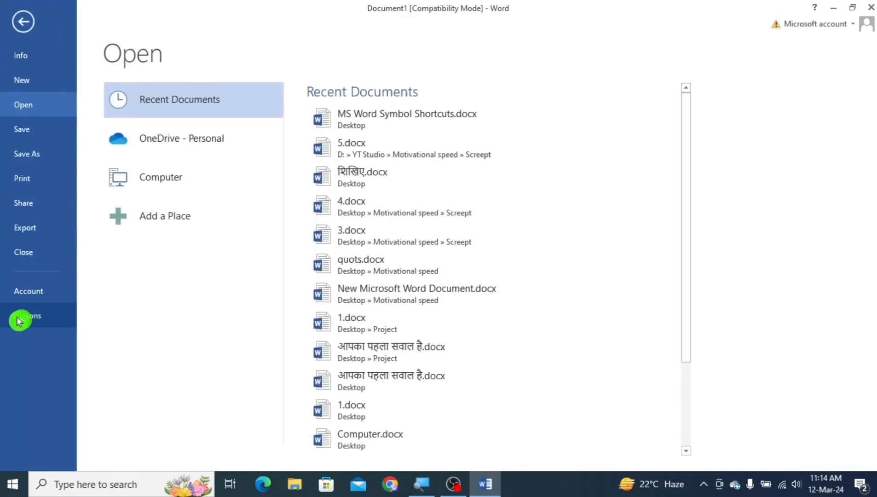
key("Escape")
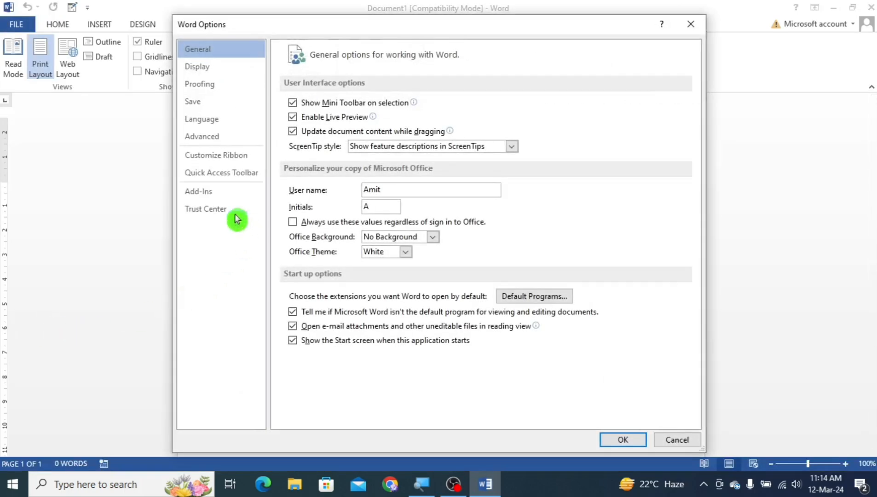
left_click(208, 139)
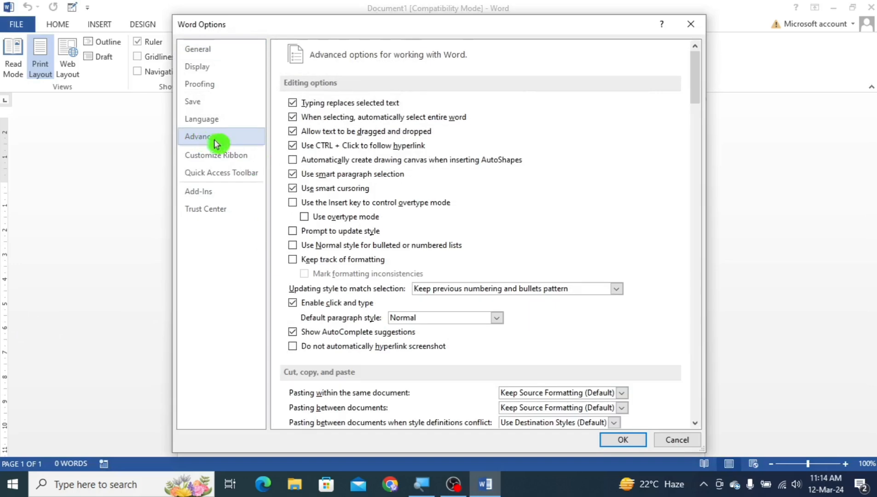
scroll(653, 207, "down", 3)
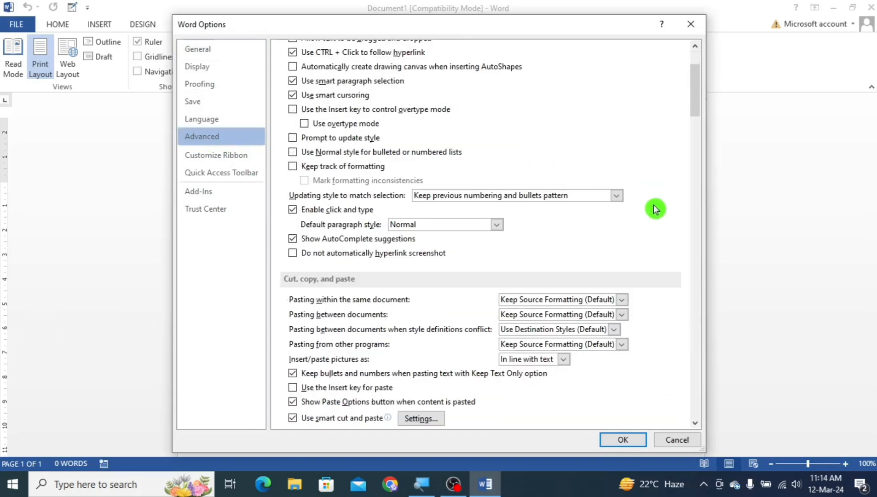
left_click_drag(696, 98, 688, 192)
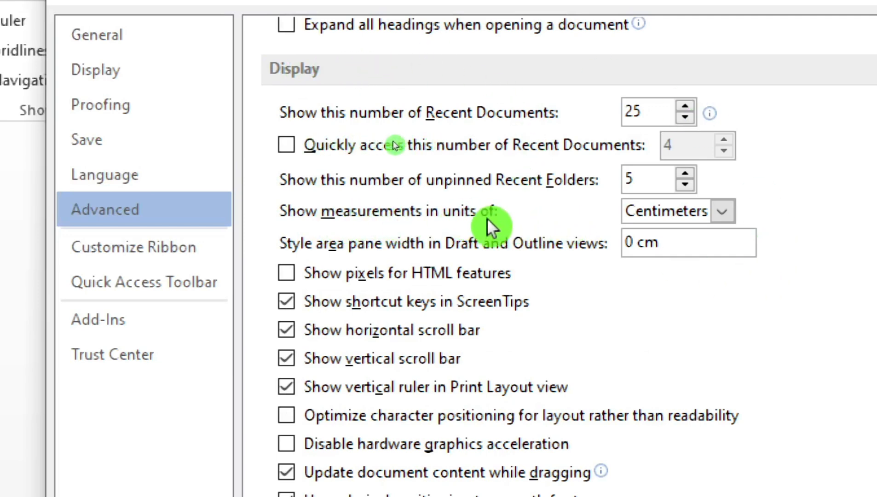
left_click(722, 214)
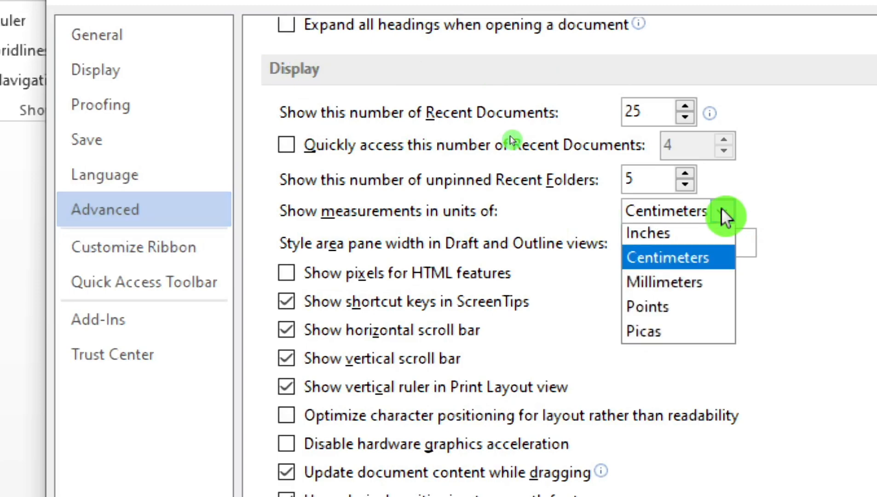
left_click(687, 237)
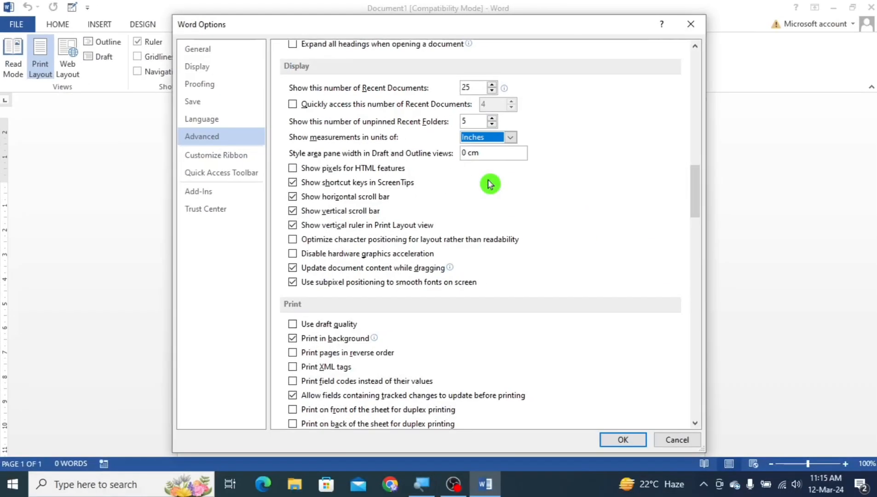
left_click(616, 437)
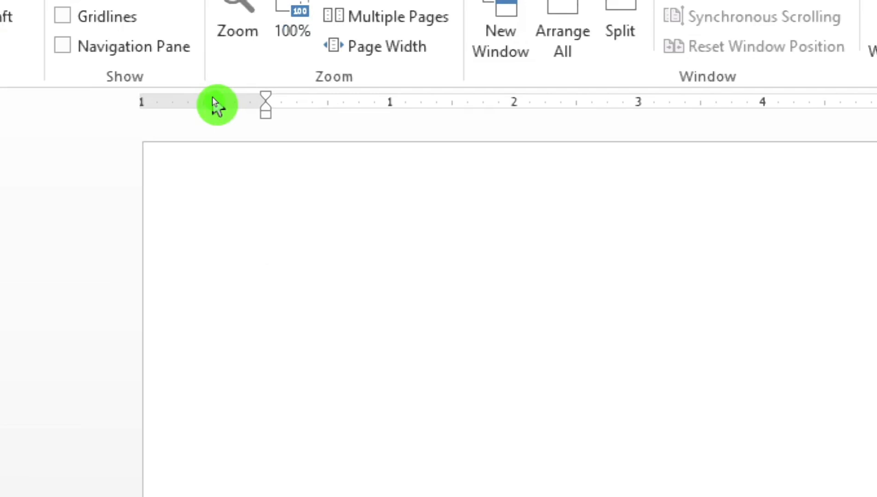
Step: Open Page Setup from the ruler to view the page margins, accept the dialog and return to the Home commands
double_click(213, 97)
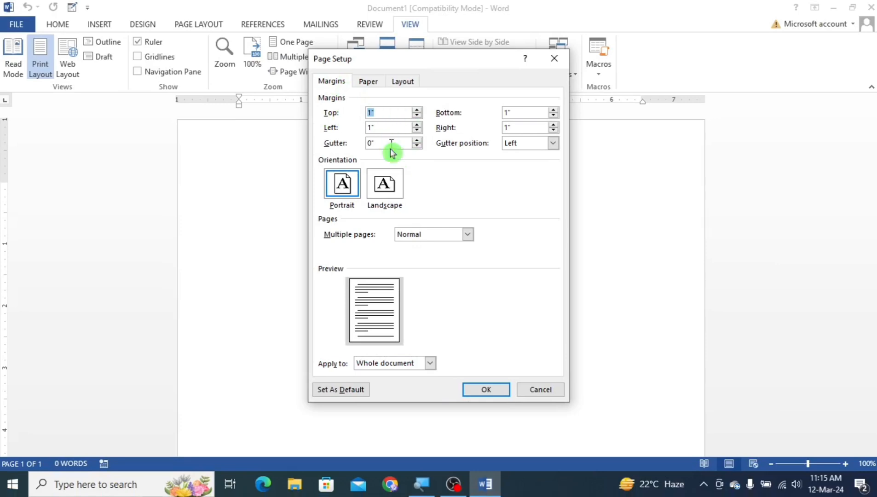
left_click(486, 390)
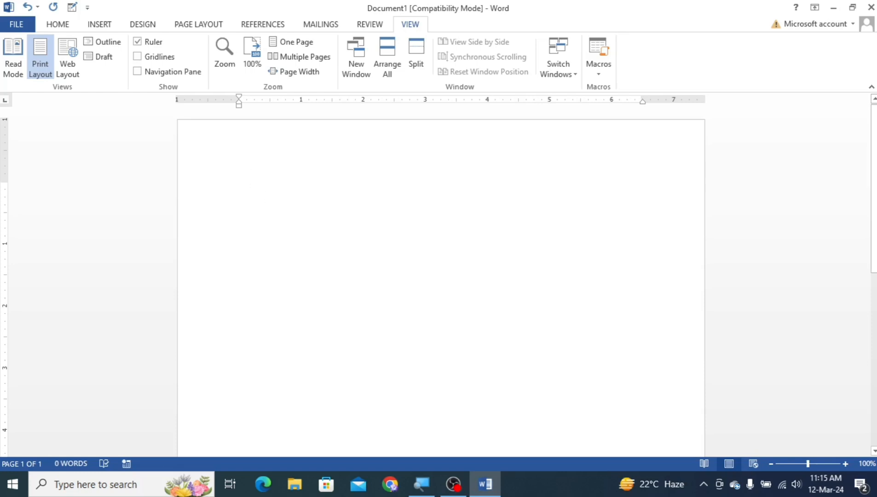
left_click(64, 25)
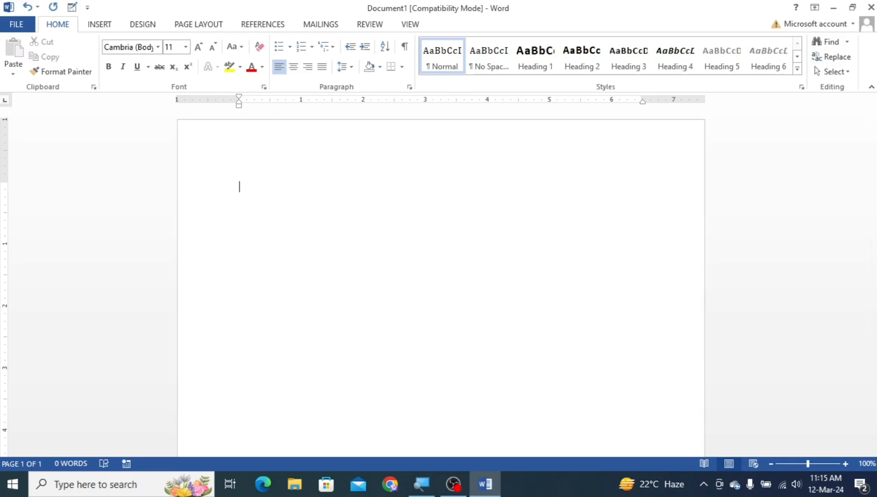
Step: Fill the blank document with sample paragraphs using =rand() and look over the generated text
type("=rand()")
key("Return")
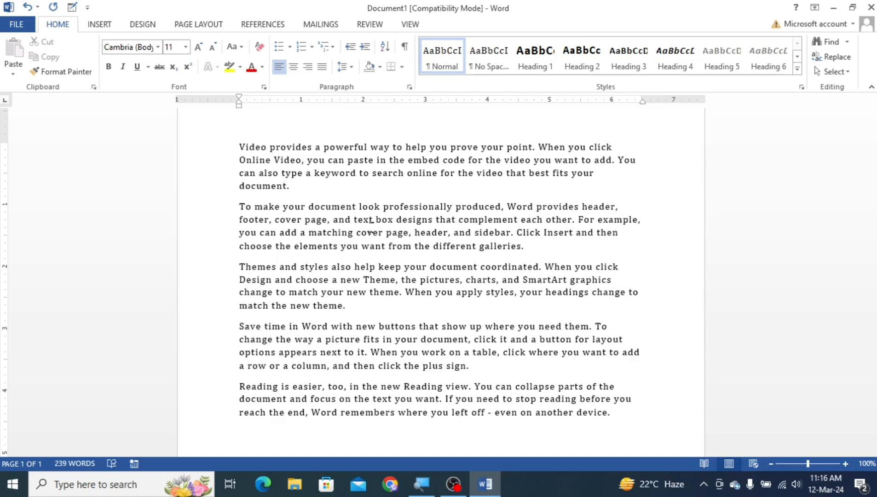
scroll(338, 308, "down", 1)
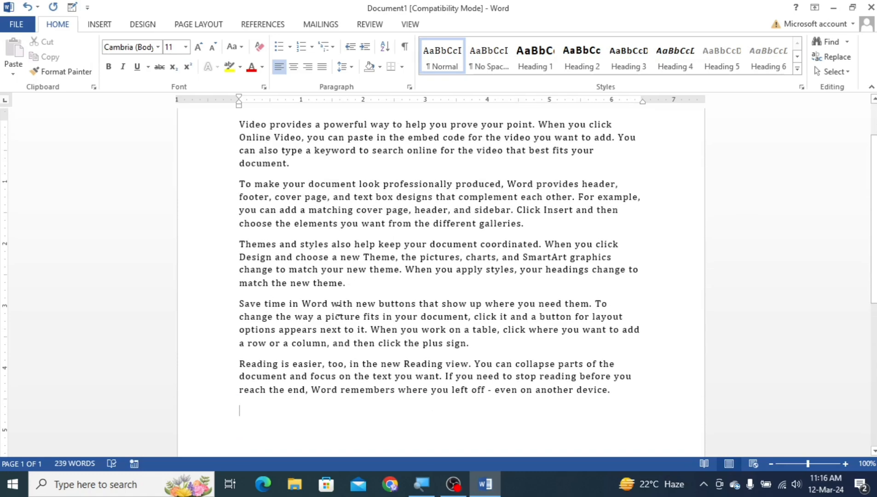
scroll(338, 307, "up", 1)
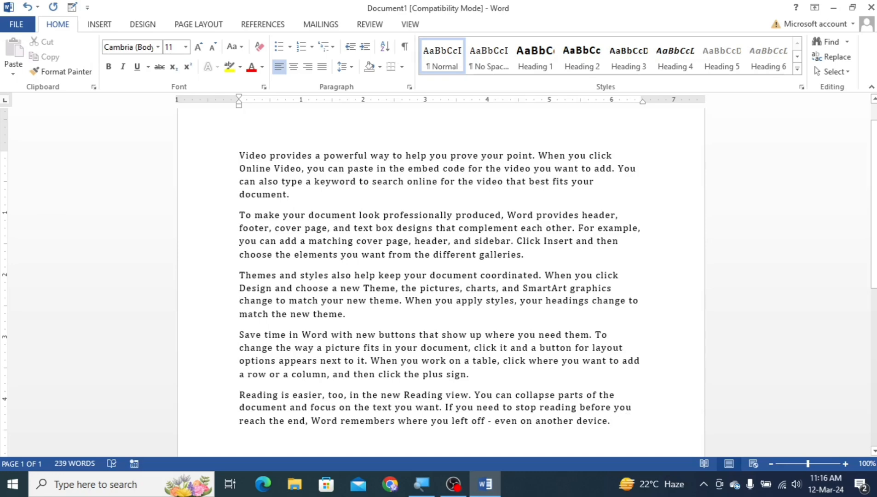
Step: Delete all the sample text and generate two new paragraphs of four sentences each using =rand(2,4)
left_click_drag(605, 426, 239, 156)
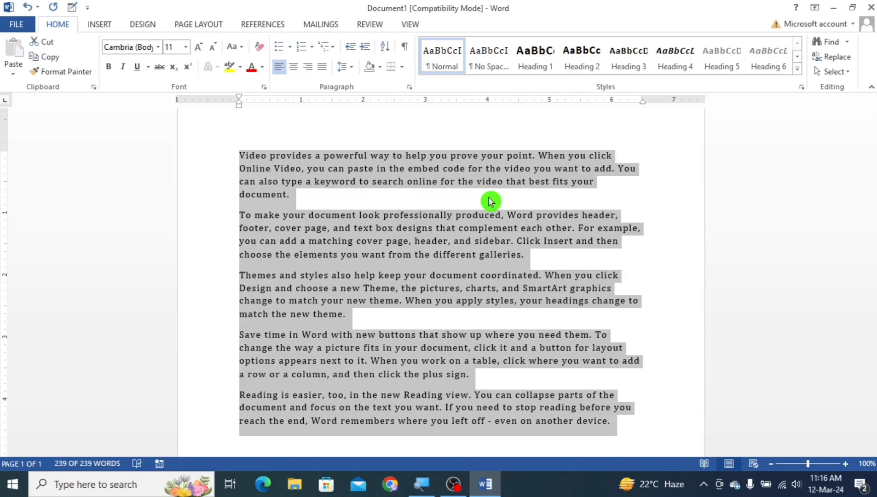
key("Delete")
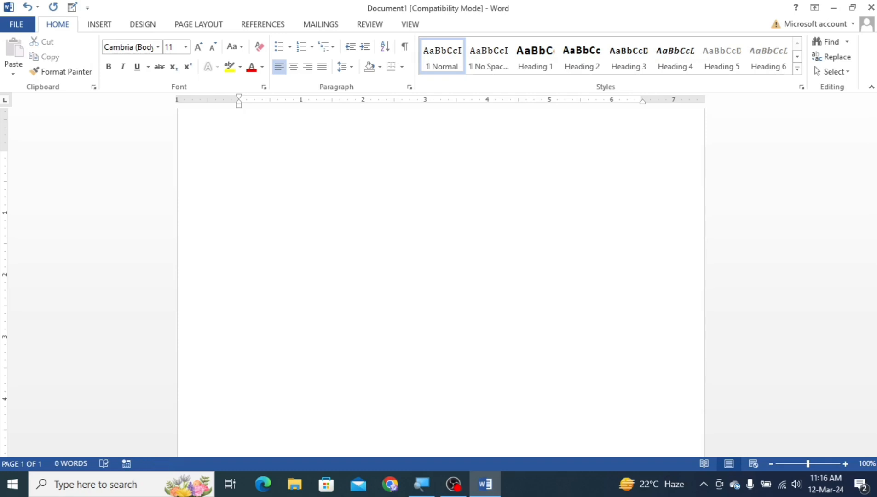
scroll(441, 283, "up", 2)
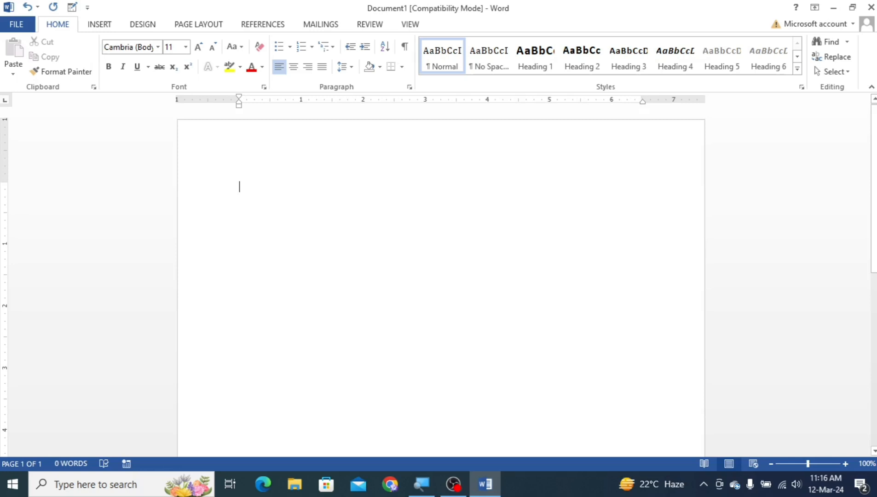
type("=rand")
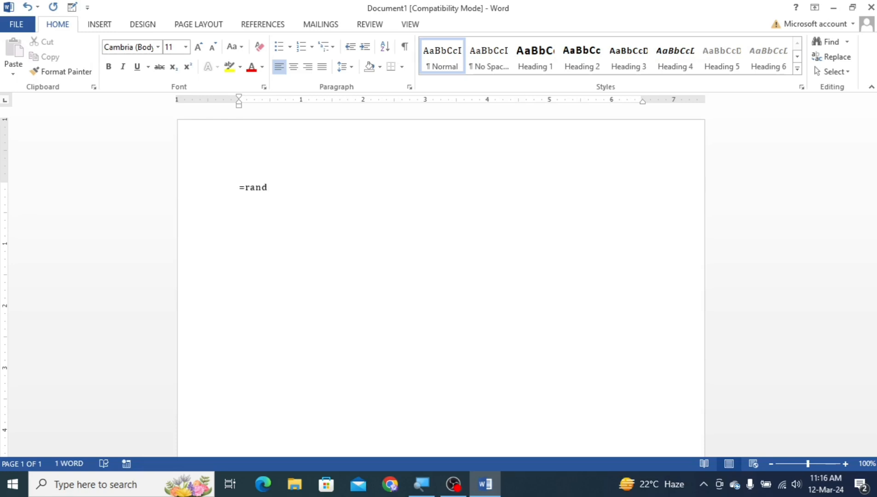
type("(2,4)")
key("Return")
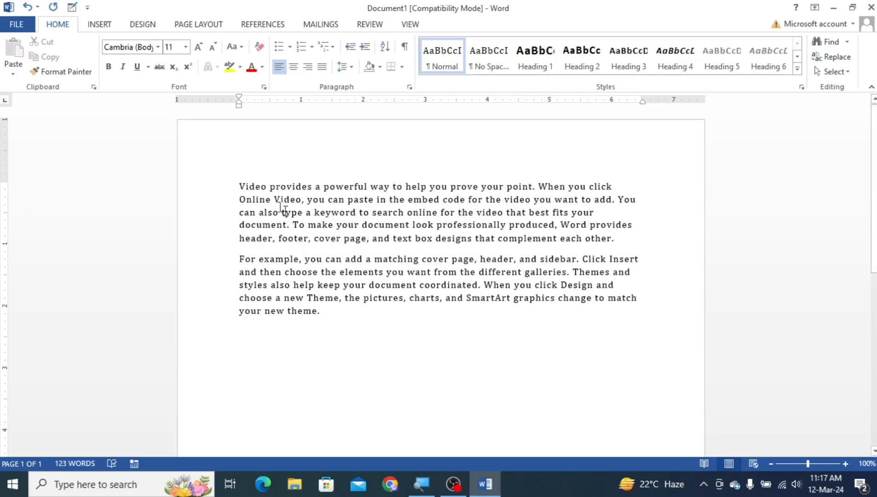
Step: Highlight the first and second sample paragraphs one at a time to check how many paragraphs were generated
left_click_drag(239, 187, 621, 237)
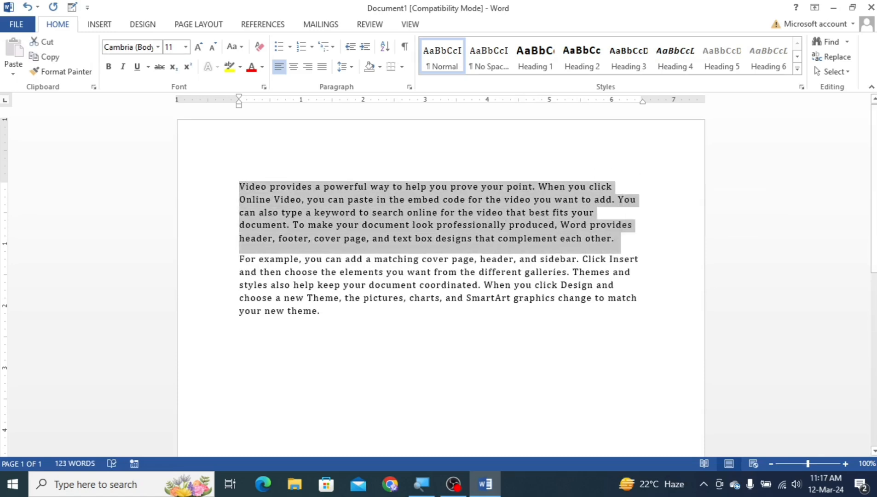
left_click(405, 294)
left_click_drag(239, 259, 323, 312)
left_click(360, 325)
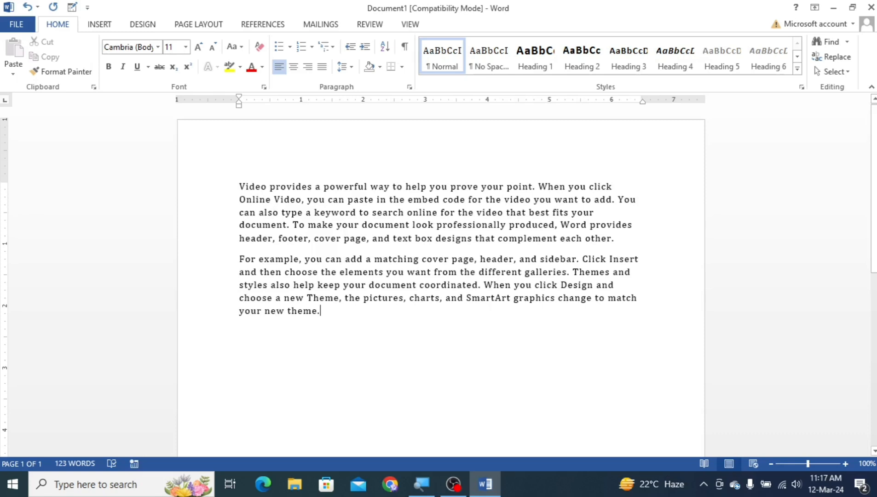
Step: Select each sentence of the first paragraph in turn to check how many sentences it contains
left_click(257, 191, "ctrl")
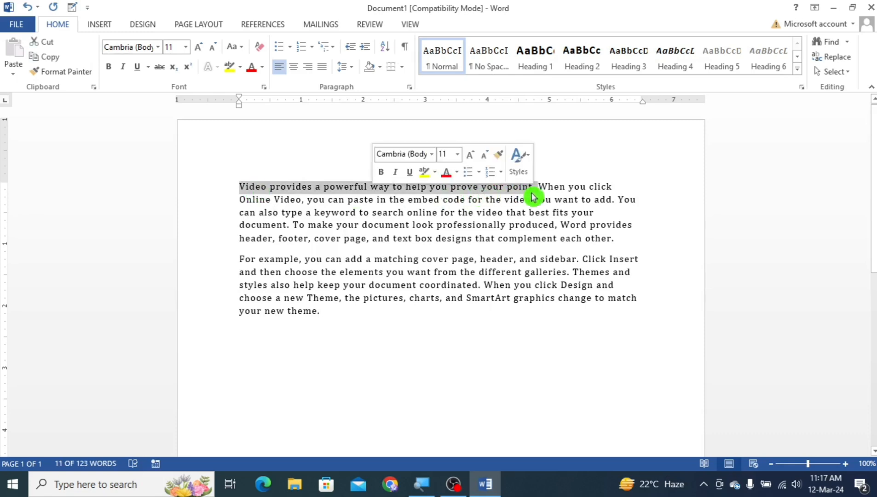
left_click(545, 186)
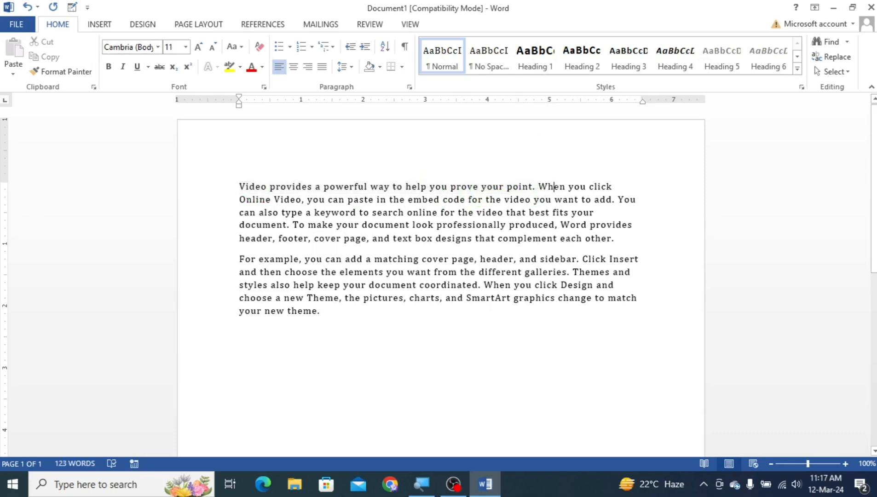
left_click(545, 187, "ctrl")
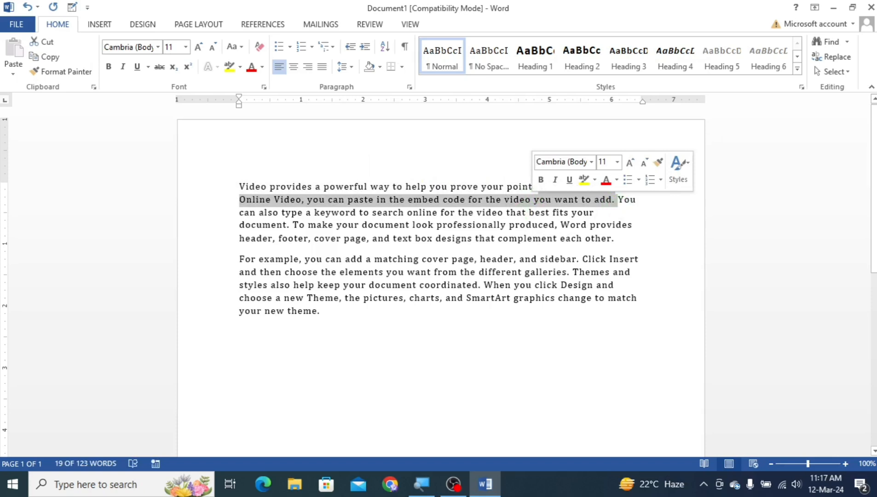
left_click_drag(618, 199, 293, 225)
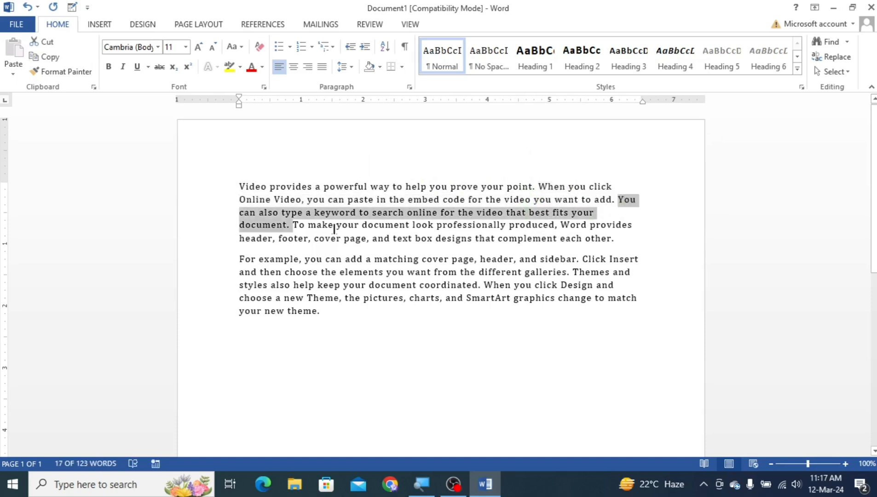
left_click(335, 227)
left_click(335, 228, "ctrl")
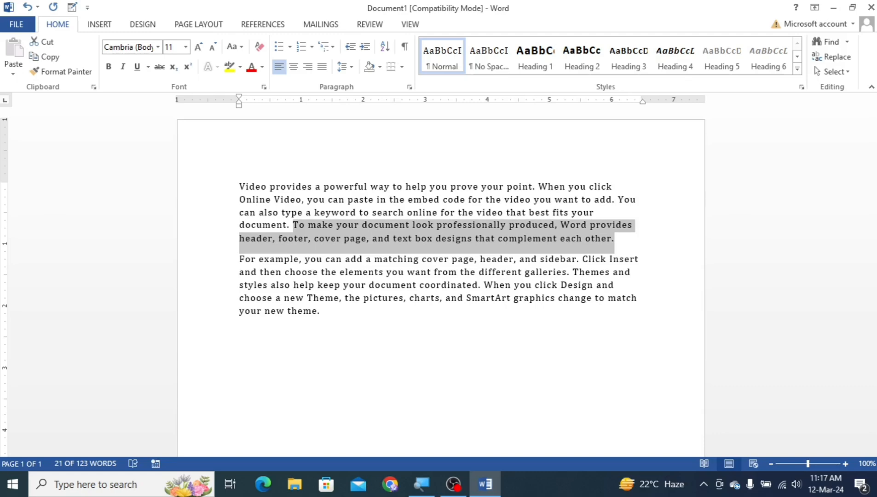
left_click(616, 239)
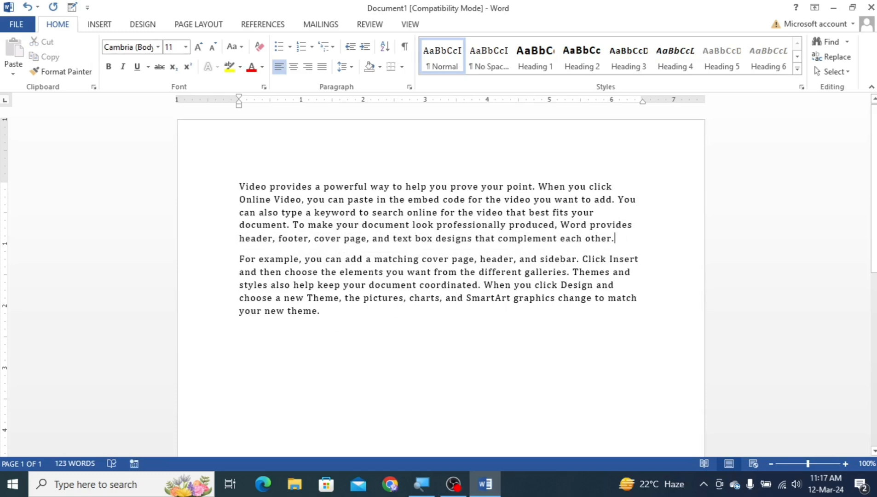
Step: Select the whole first paragraph, make it bold, and remove the bold formatting again
double_click(615, 238)
left_click(615, 239)
left_click_drag(615, 238, 217, 185)
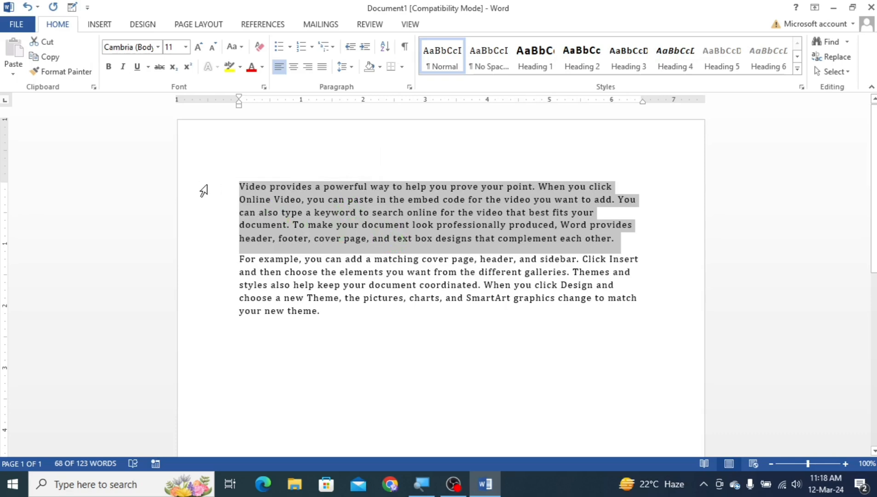
left_click(115, 72)
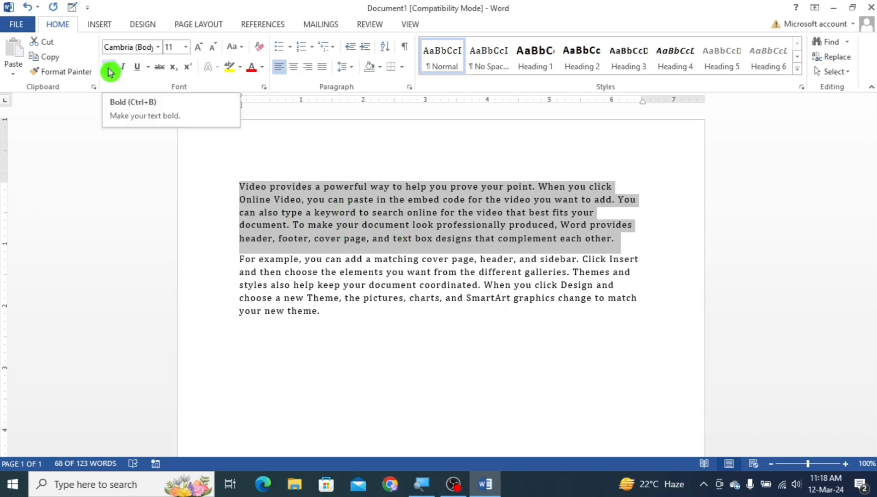
left_click(114, 73)
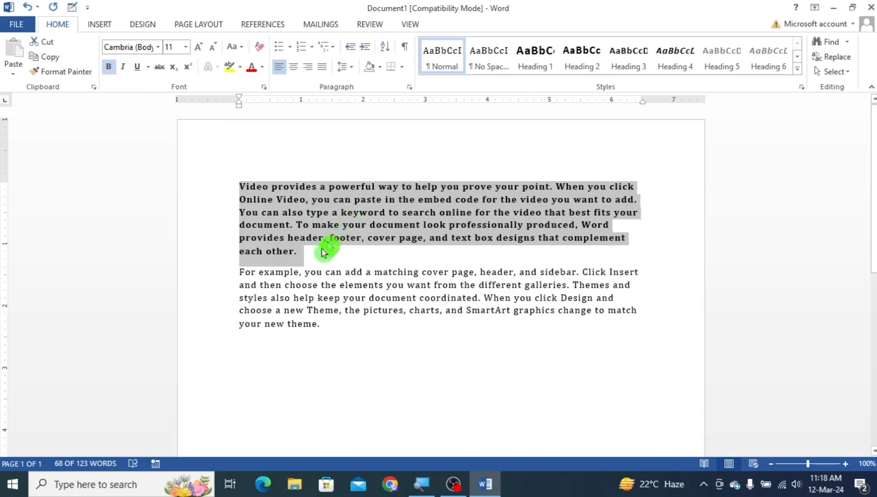
left_click(110, 67)
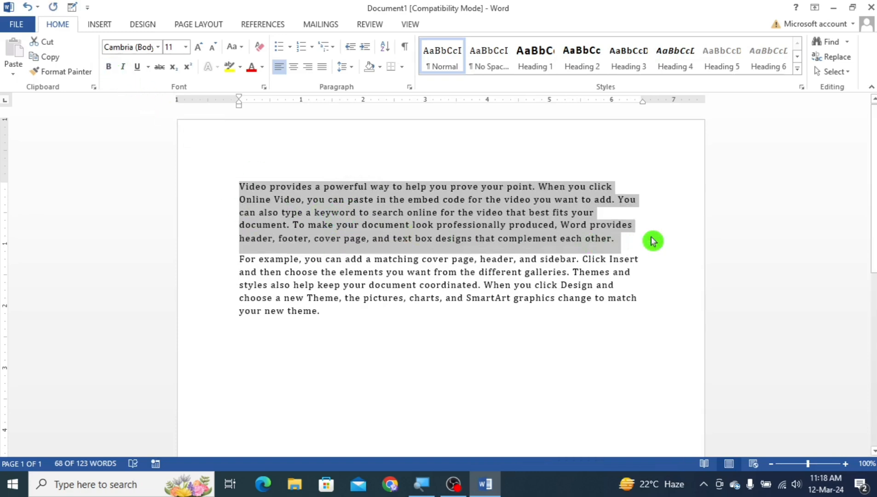
left_click(641, 242)
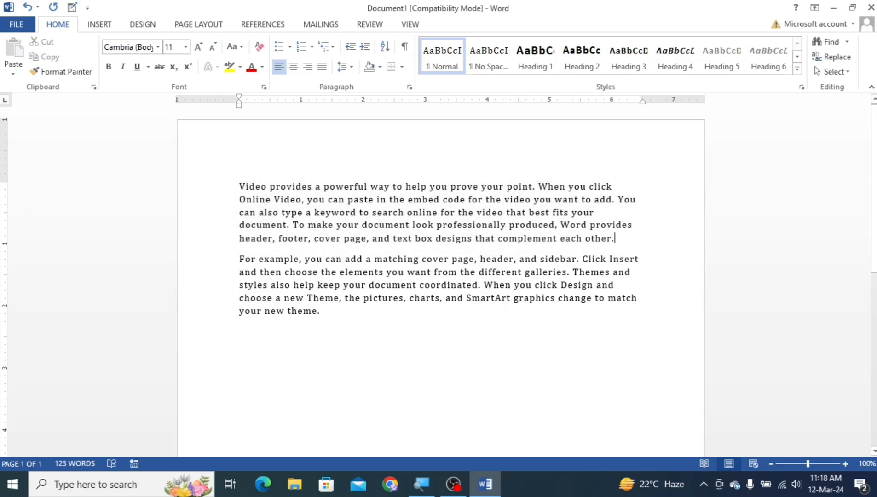
Step: Reselect the first paragraph, switch bold on and off once more, and clear the selection
left_click_drag(614, 241, 239, 186)
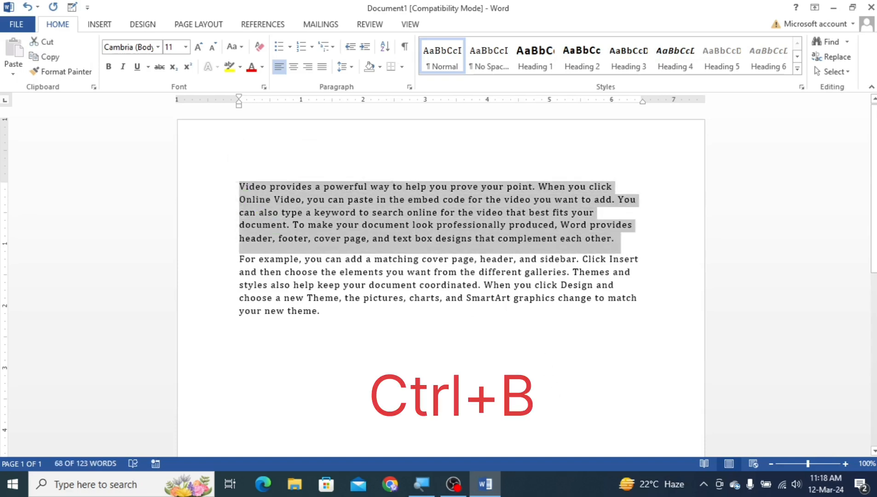
key("ctrl+b")
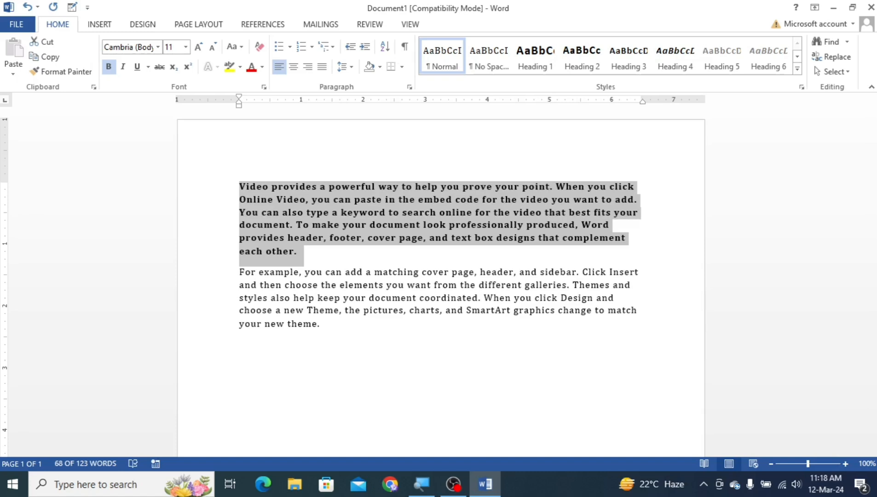
key("ctrl+b")
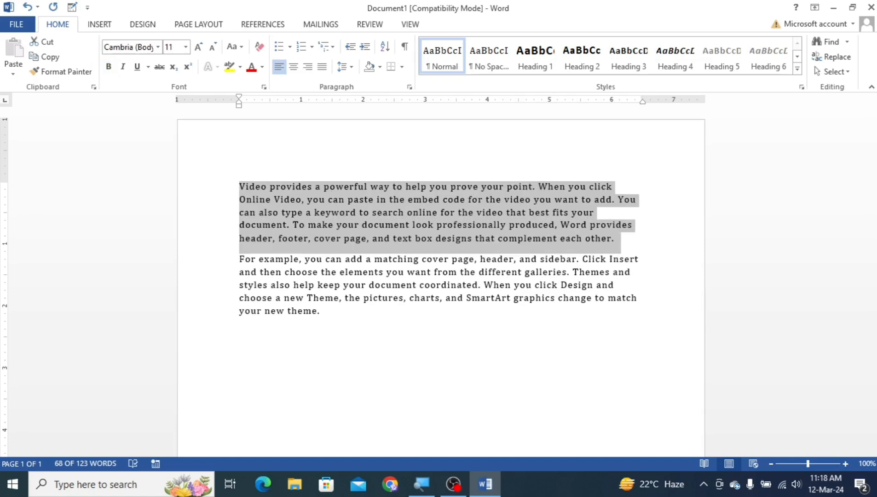
left_click(239, 332)
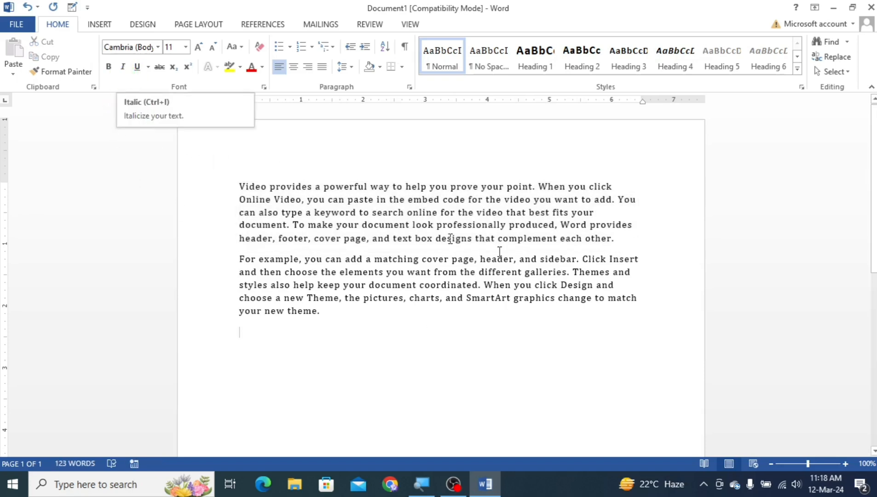
Step: Italicize the first paragraph, then reselect it and remove the italic formatting
left_click_drag(615, 238, 243, 187)
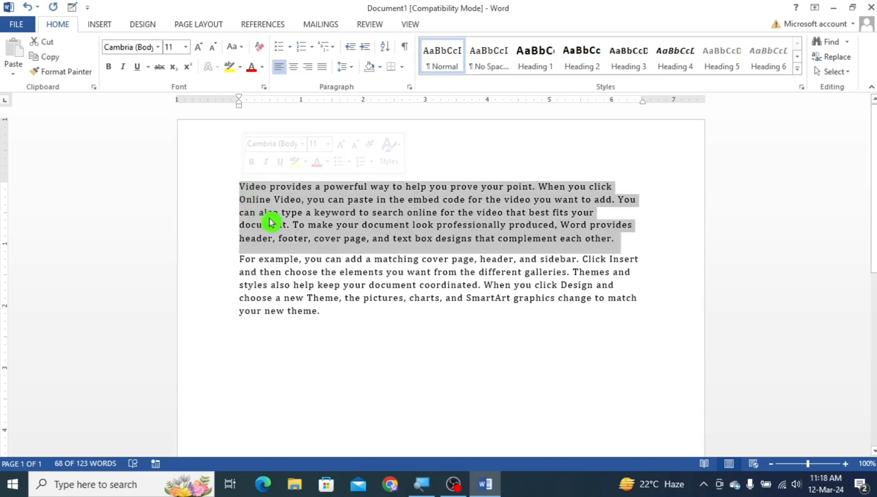
left_click(122, 68)
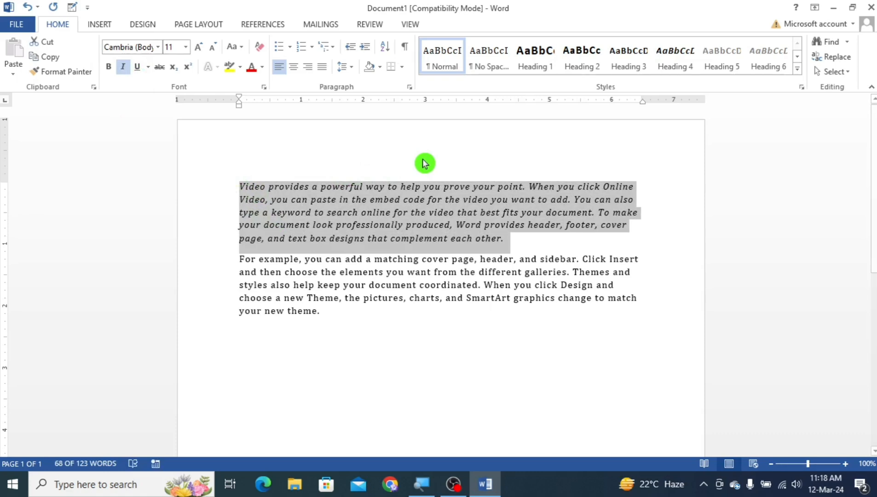
left_click(526, 244)
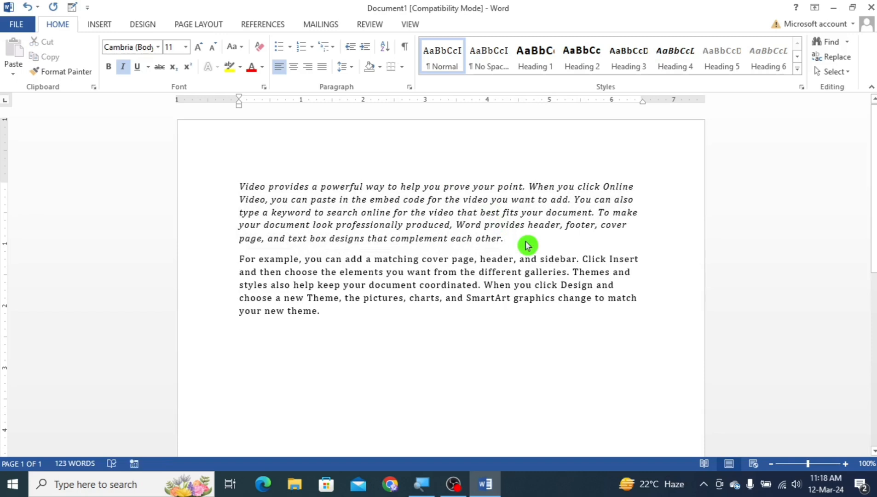
left_click_drag(505, 239, 239, 186)
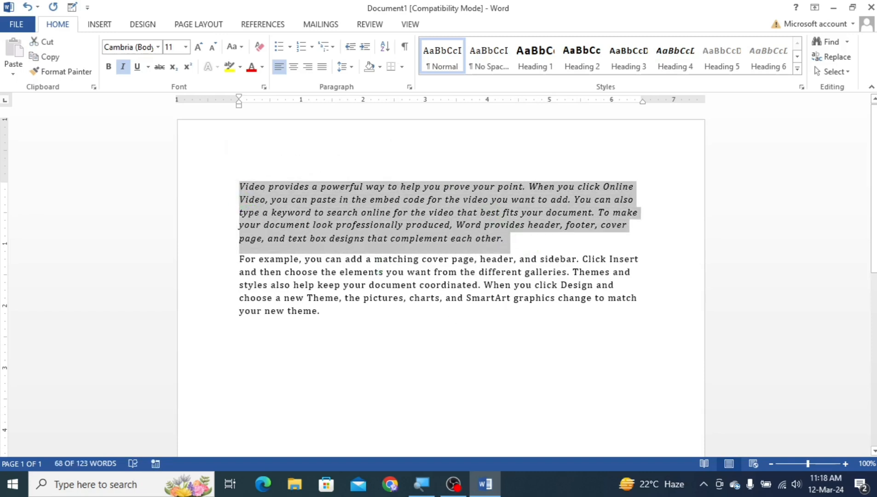
key("ctrl+i")
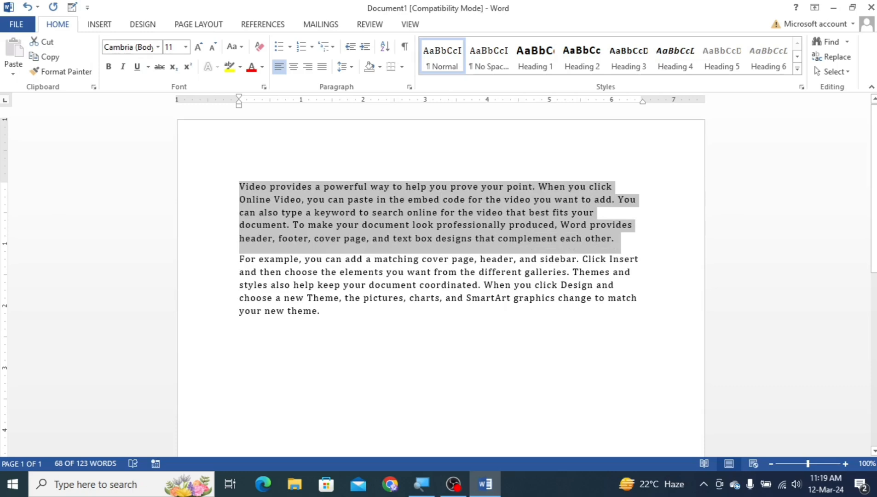
left_click(466, 333)
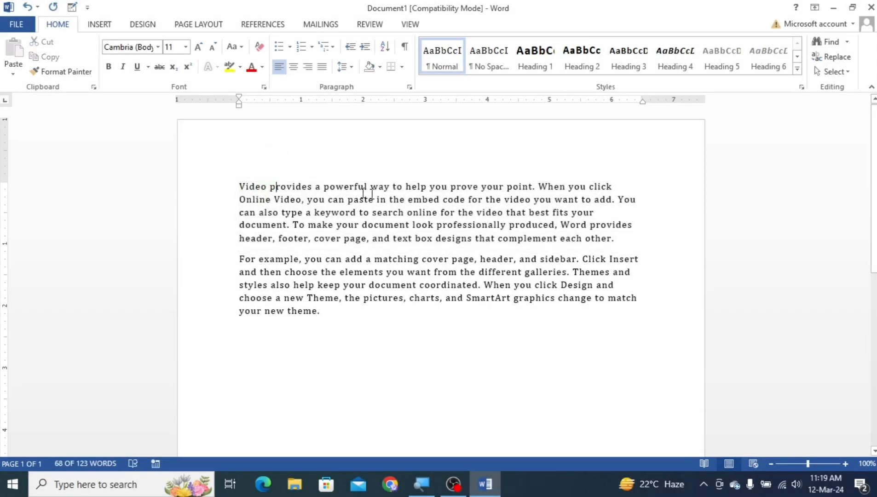
Step: Underline the whole first paragraph and remove the underline again
left_click(134, 70)
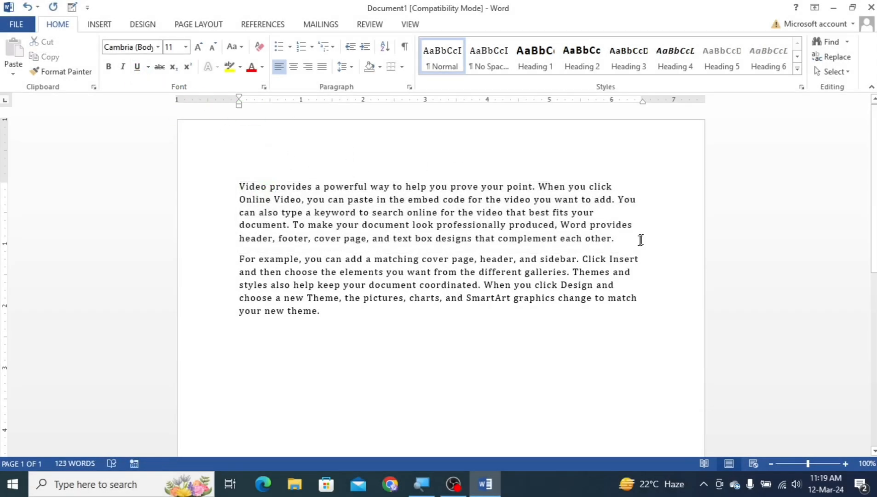
left_click_drag(639, 240, 251, 187)
left_click(137, 69)
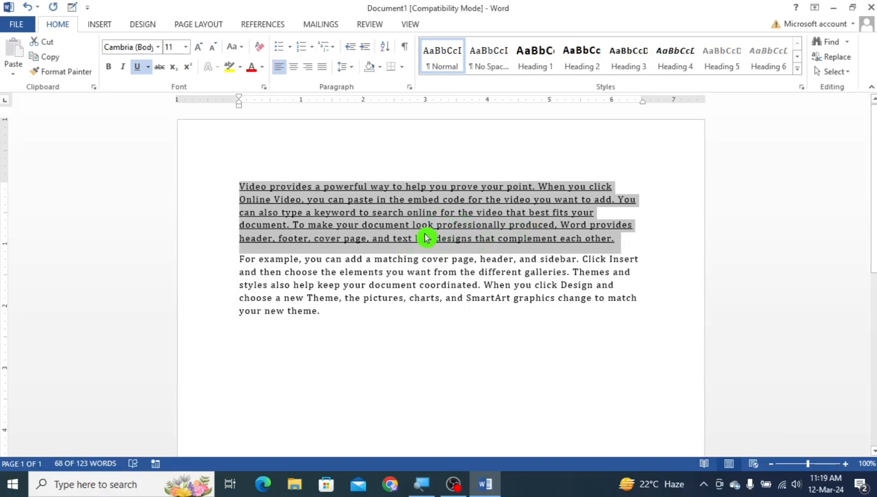
left_click(142, 68)
left_click(626, 243)
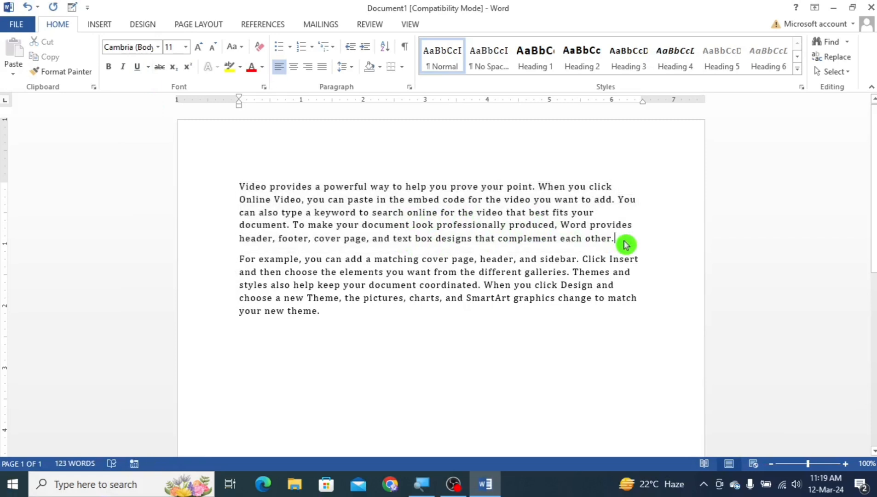
Step: Reselect the first paragraph, switch its underline on and off once more, and clear the selection
left_click_drag(615, 238, 255, 185)
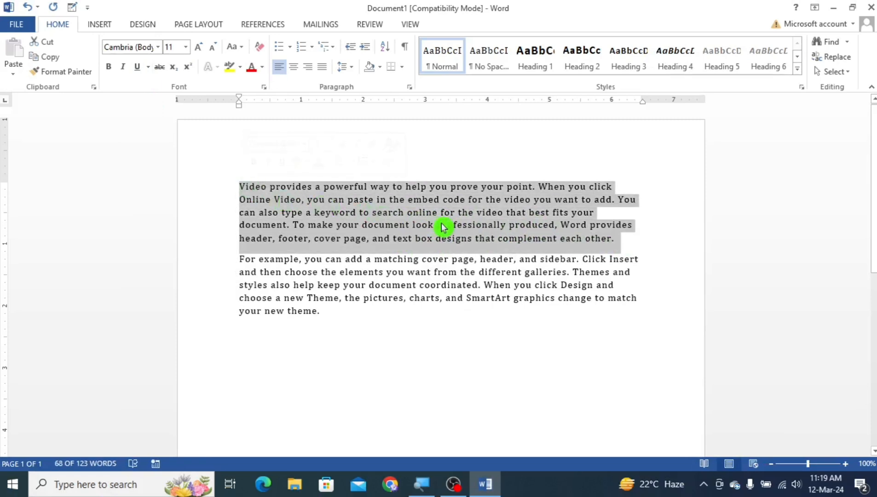
key("ctrl+u")
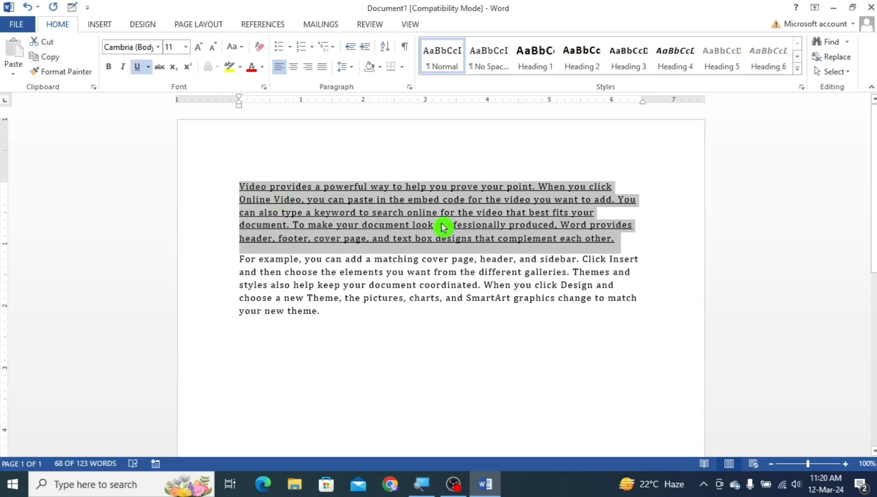
key("ctrl+u")
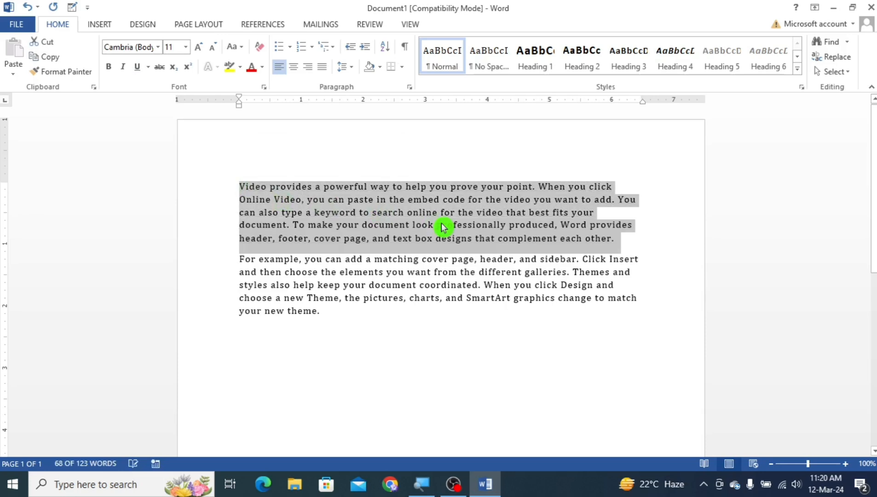
left_click(629, 248)
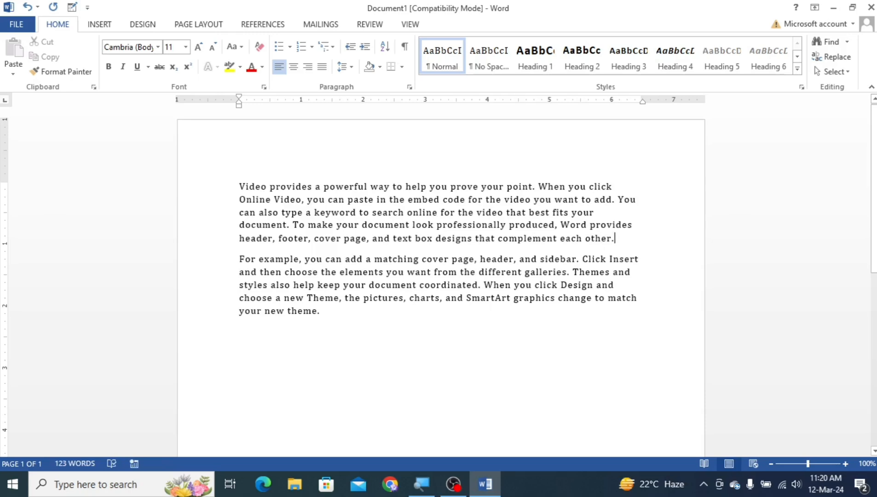
Step: Preview the available underline styles on the first paragraph and apply a plain single underline to it
left_click_drag(617, 239, 239, 186)
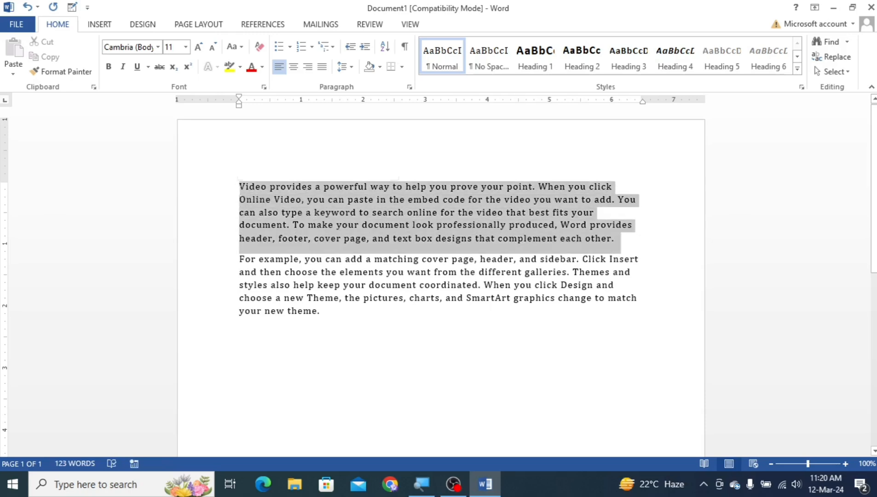
left_click(147, 68)
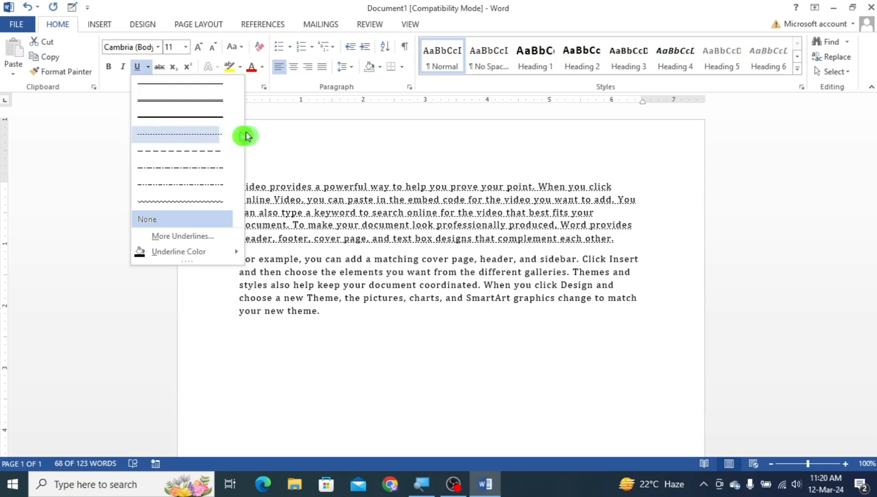
key("Escape")
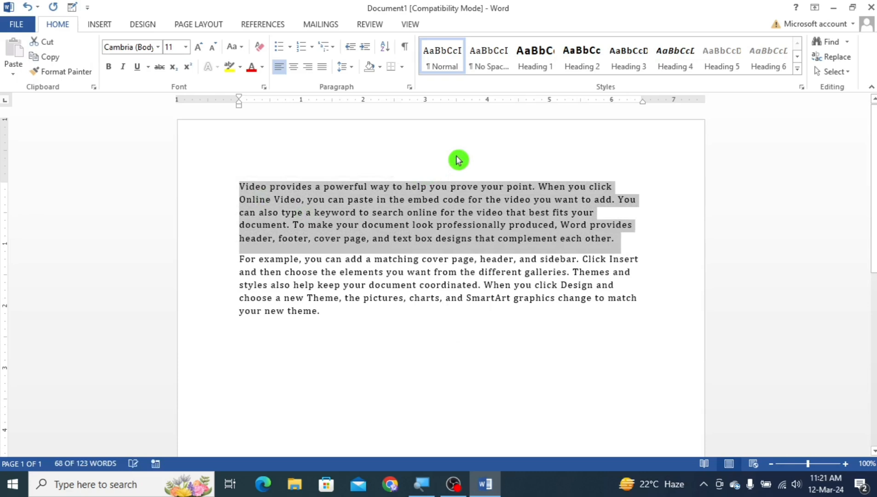
key("ctrl+u")
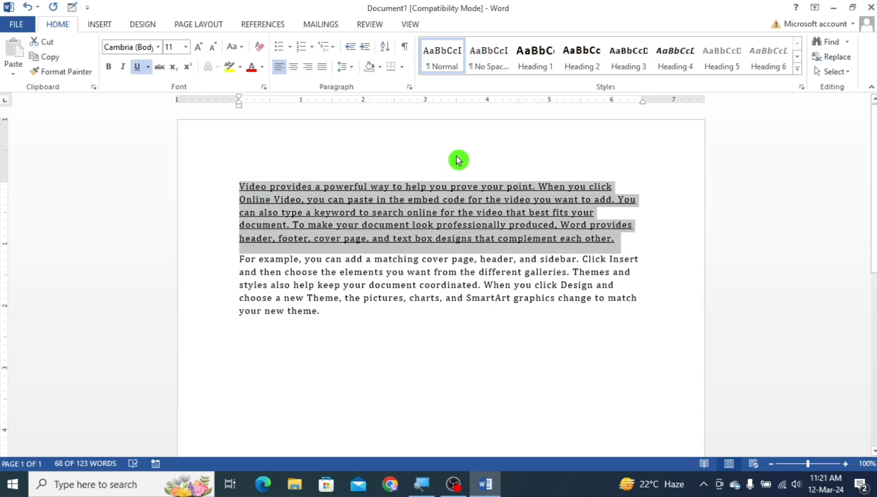
left_click(448, 169)
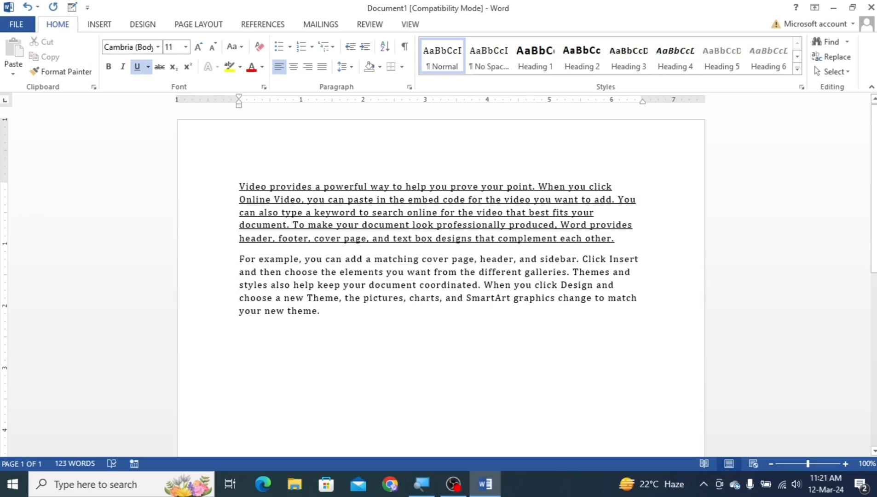
Step: Change the first paragraph's underline to words only, leaving the spaces without a line, and clear the selection
left_click_drag(616, 238, 240, 186)
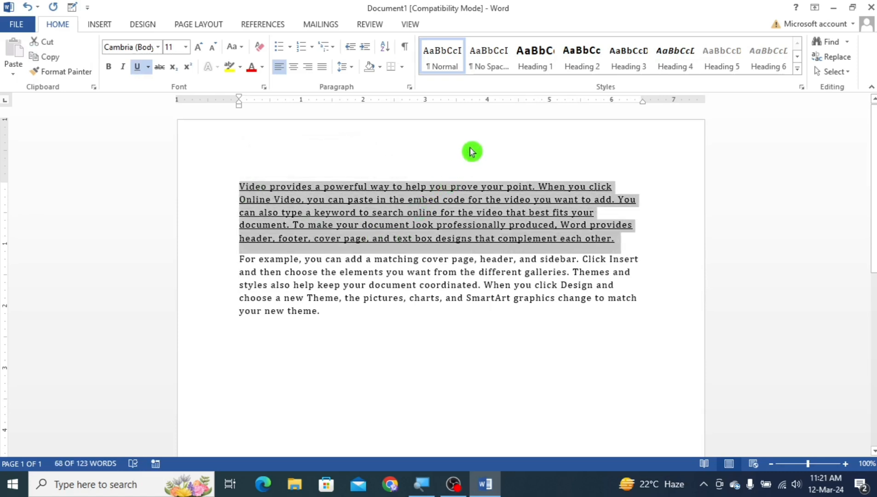
key("ctrl+shift+w")
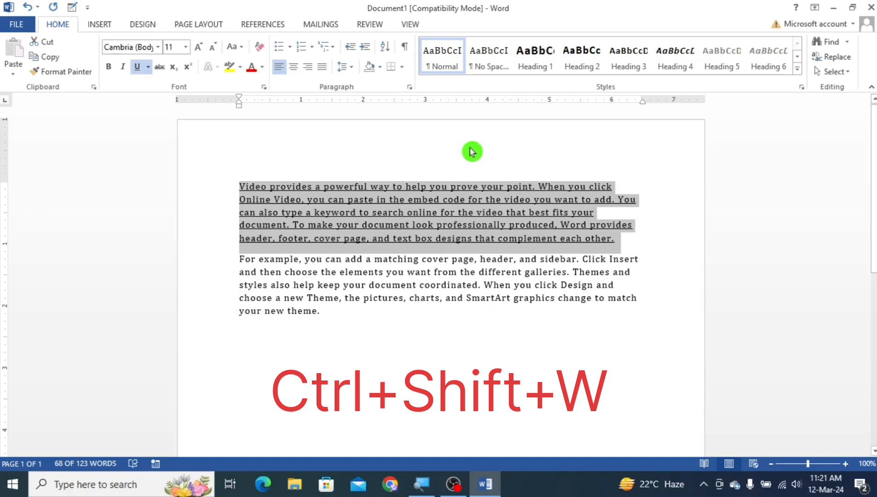
key("ctrl+shift+w")
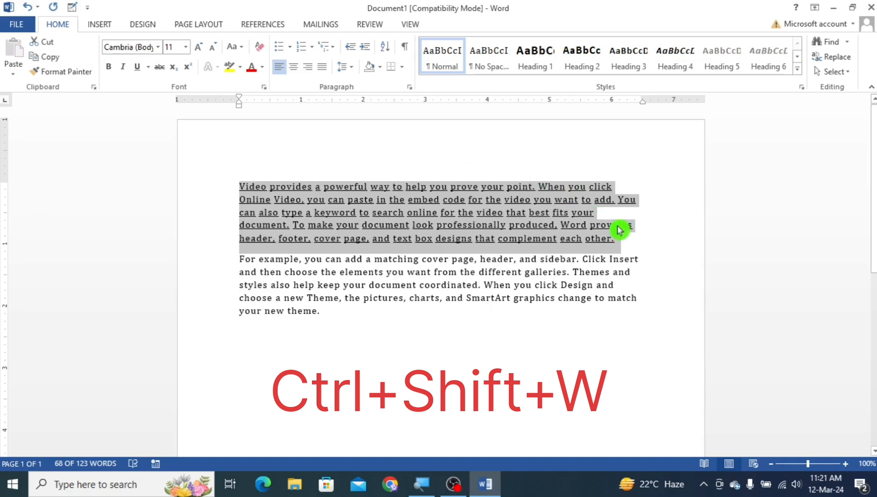
left_click(629, 240)
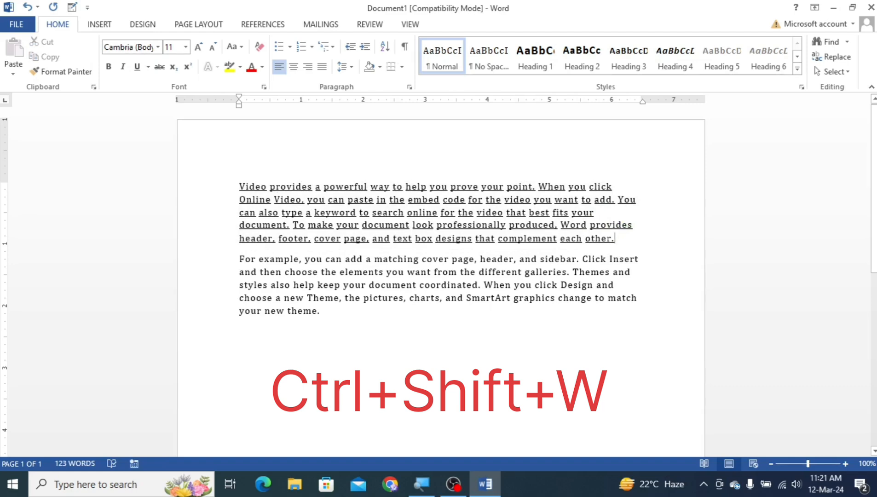
Step: Return the first paragraph to a continuous single underline and clear the selection
left_click_drag(619, 240, 238, 185)
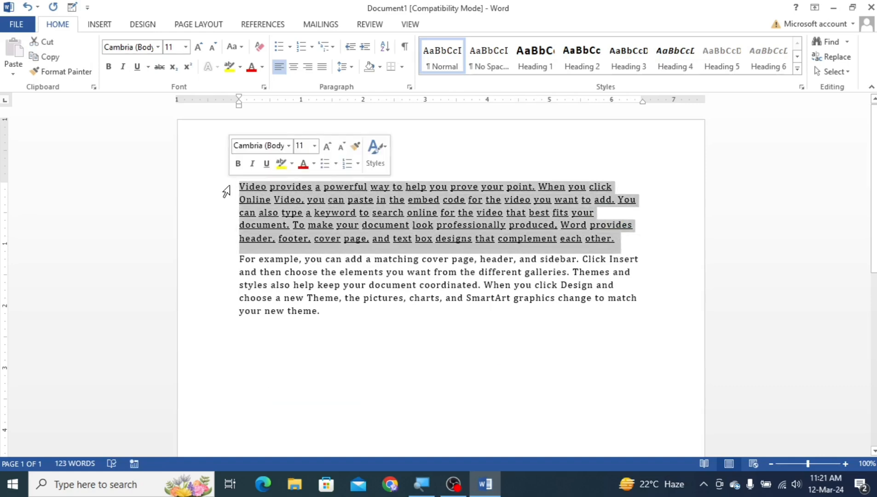
left_click(140, 71)
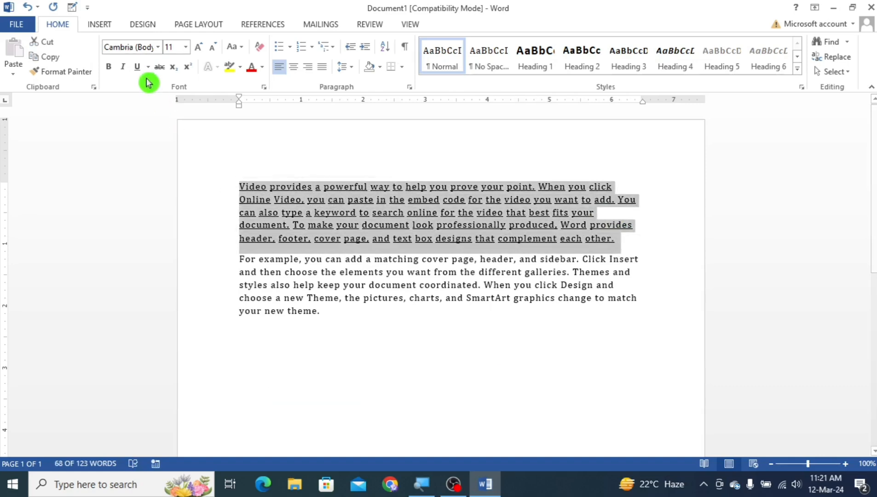
left_click(354, 166)
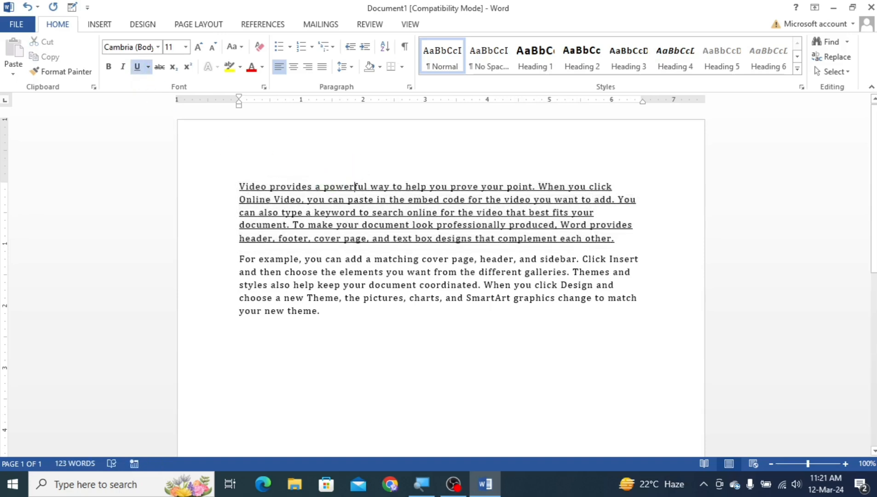
Step: Set the first paragraph's underline style to the double wavy line in the Font settings and clear the selection
left_click_drag(622, 240, 239, 186)
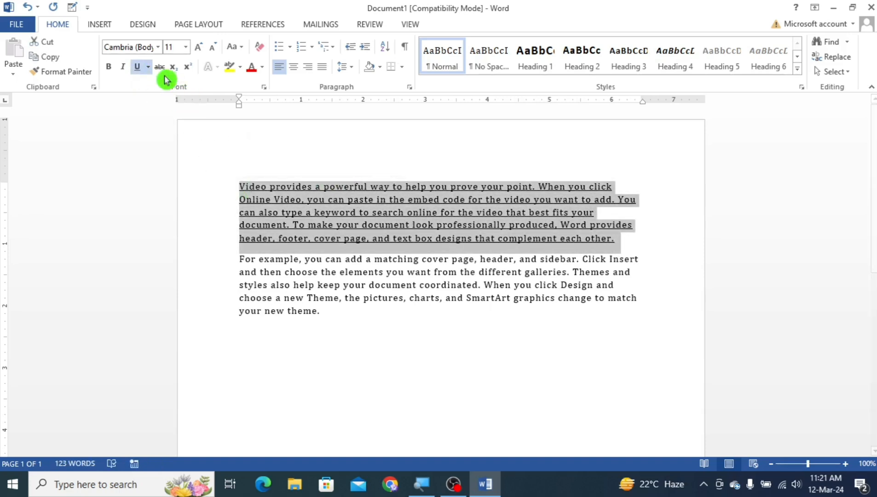
left_click(148, 67)
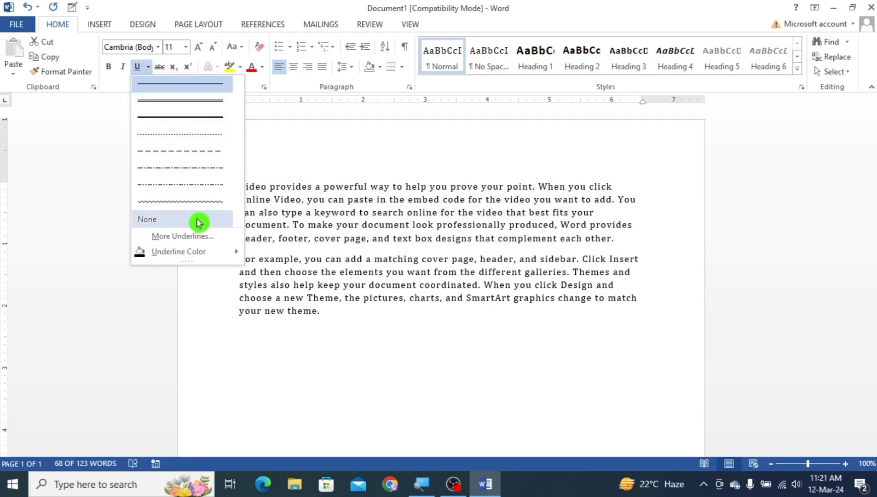
left_click(203, 240)
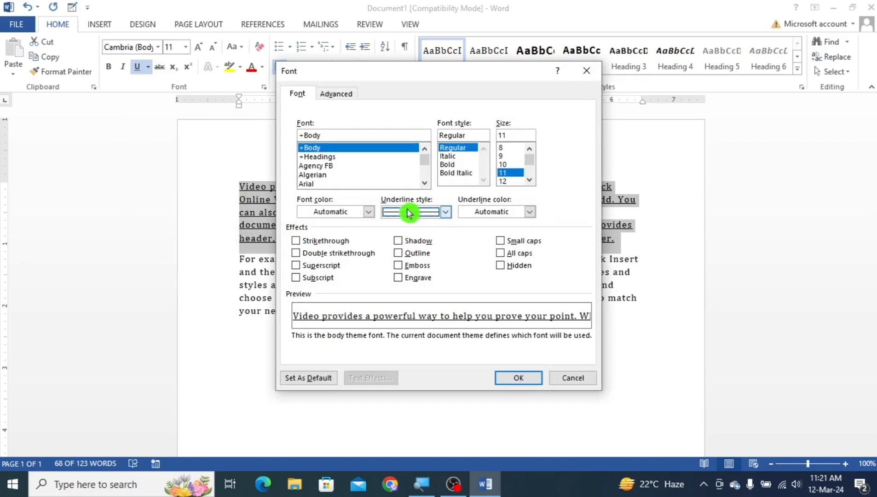
left_click(446, 212)
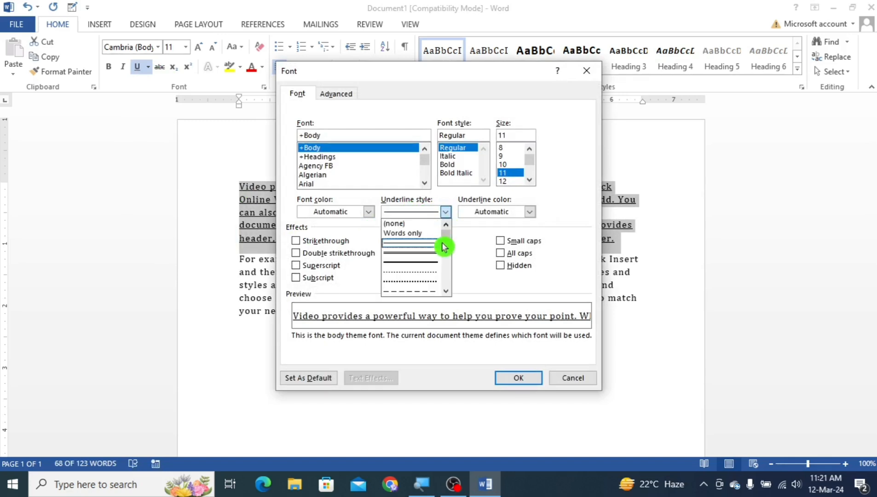
left_click_drag(447, 244, 448, 282)
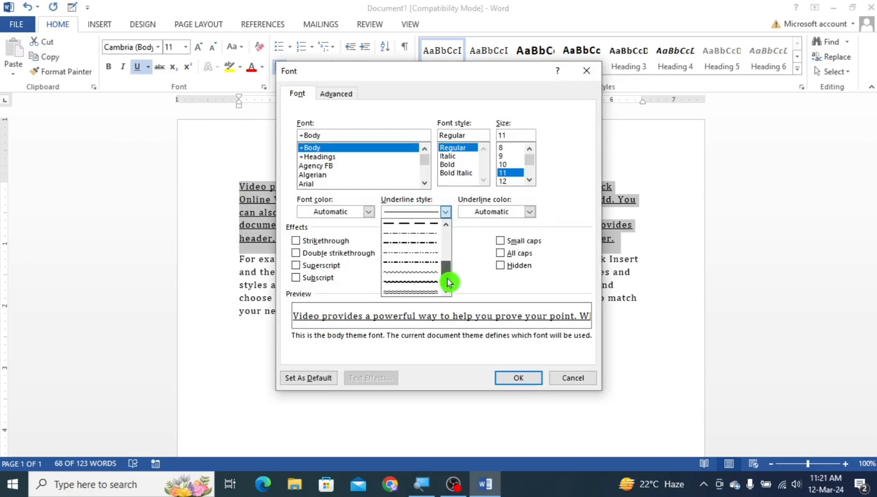
left_click(420, 292)
left_click(515, 384)
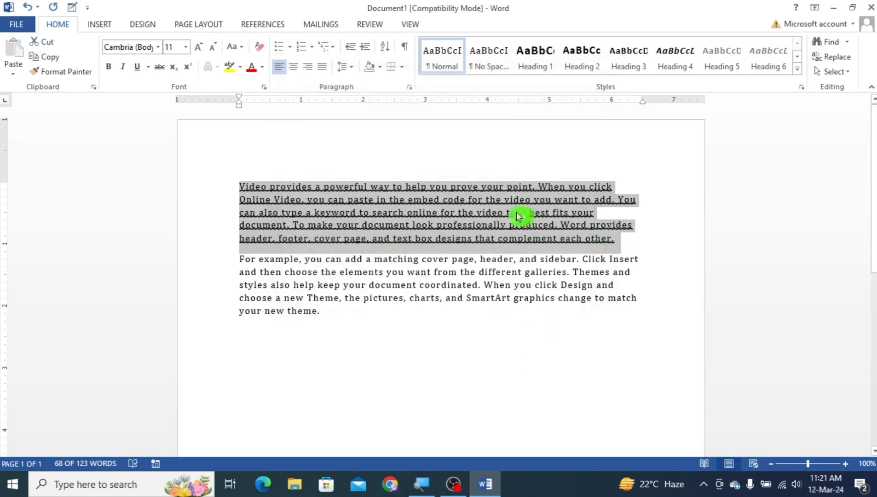
left_click(640, 245)
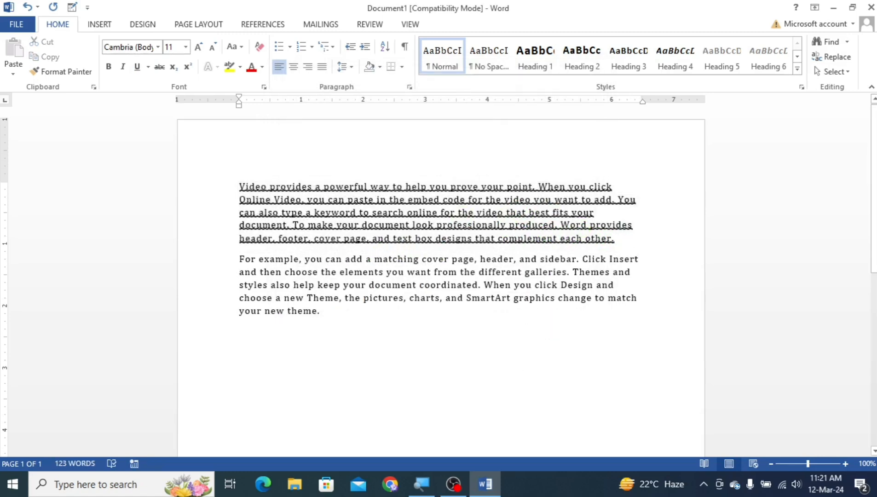
Step: Remove the double wavy underline from the first paragraph and clear the selection
left_click_drag(617, 240, 239, 187)
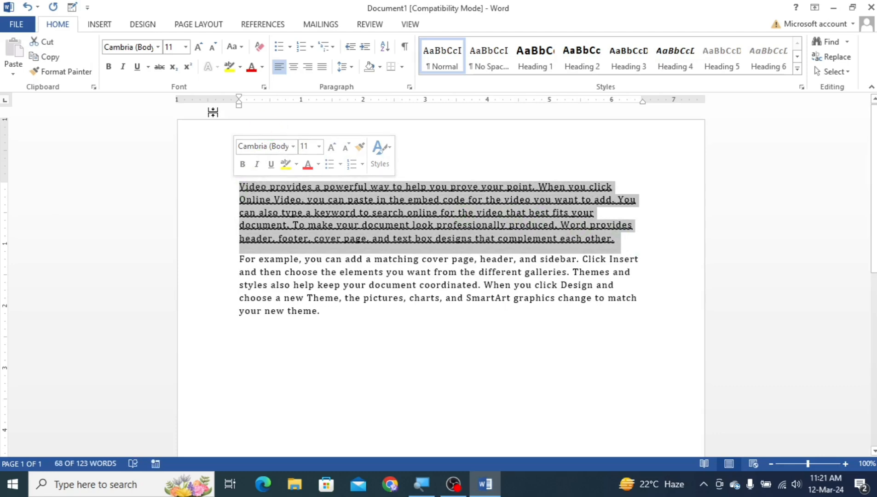
key("ctrl+u")
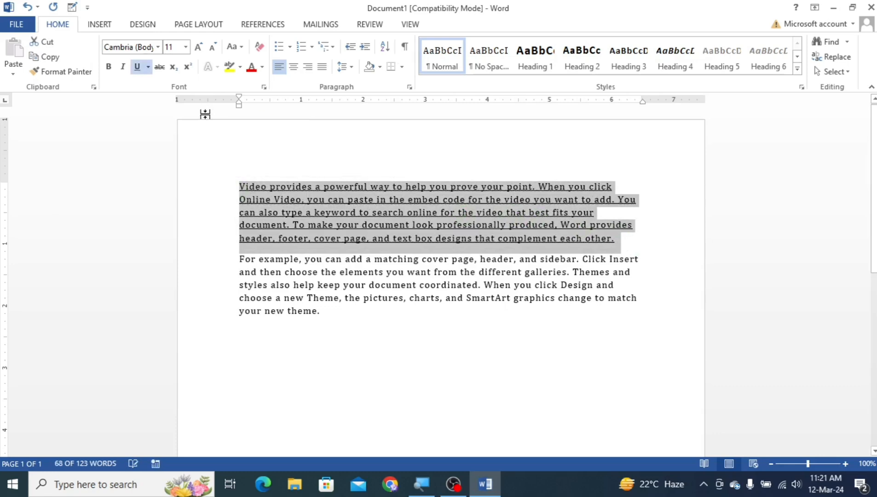
key("ctrl+u")
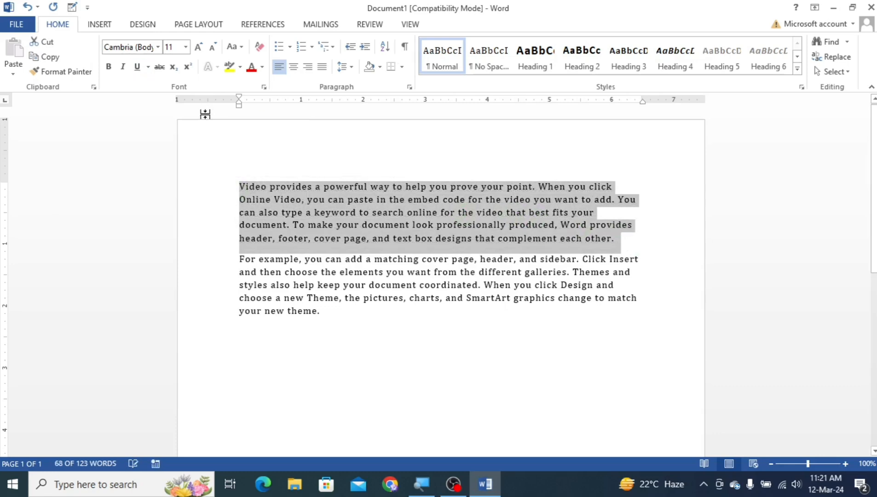
left_click(665, 251)
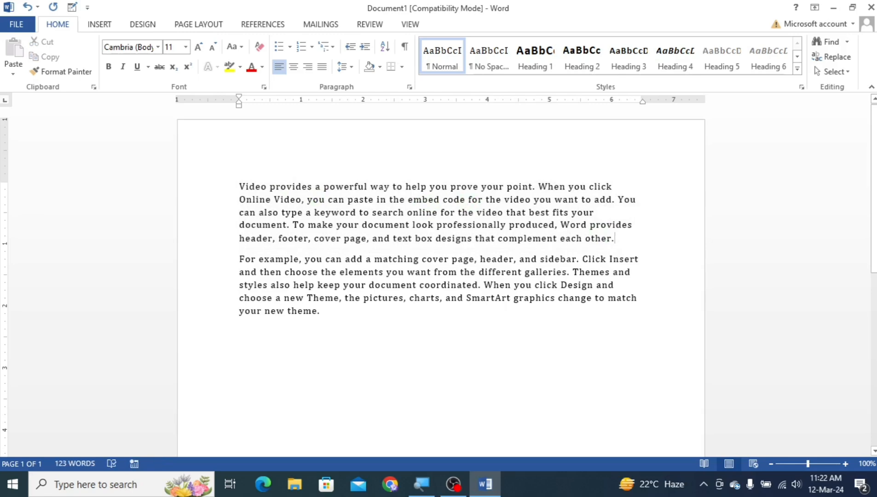
Step: Give the first paragraph a red underline, remove it again, and clear the selection
left_click_drag(616, 238, 239, 186)
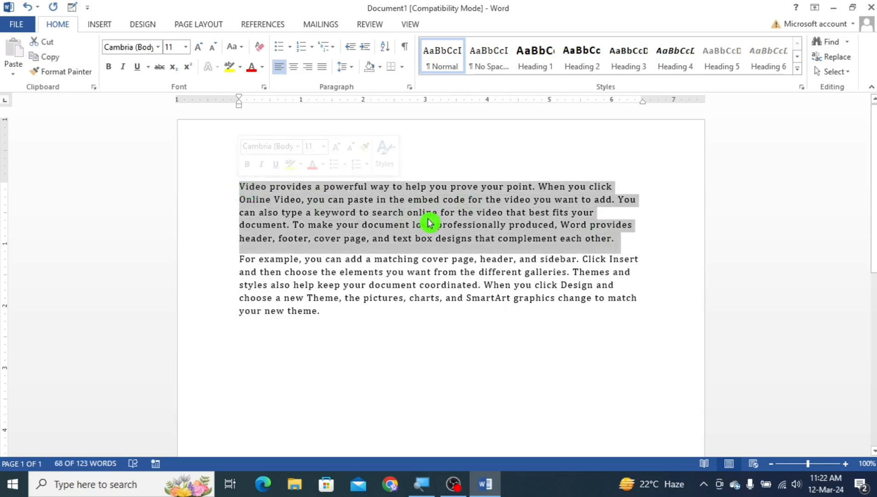
left_click(149, 68)
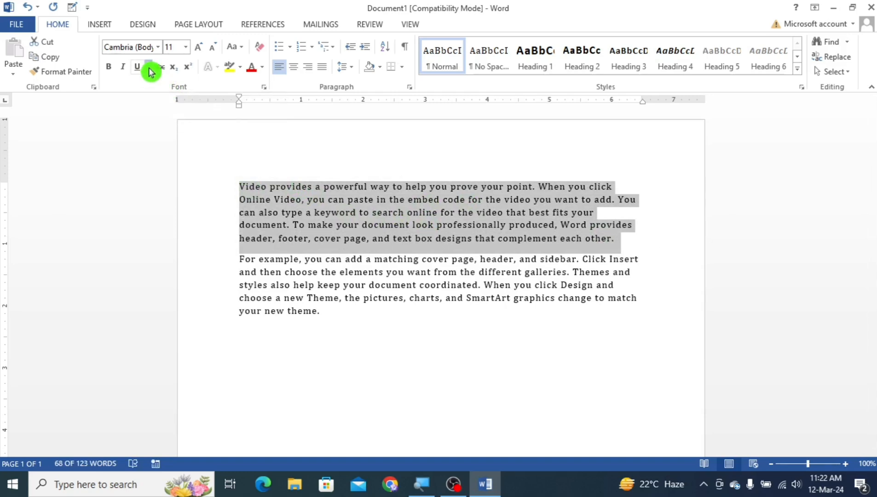
left_click(190, 260)
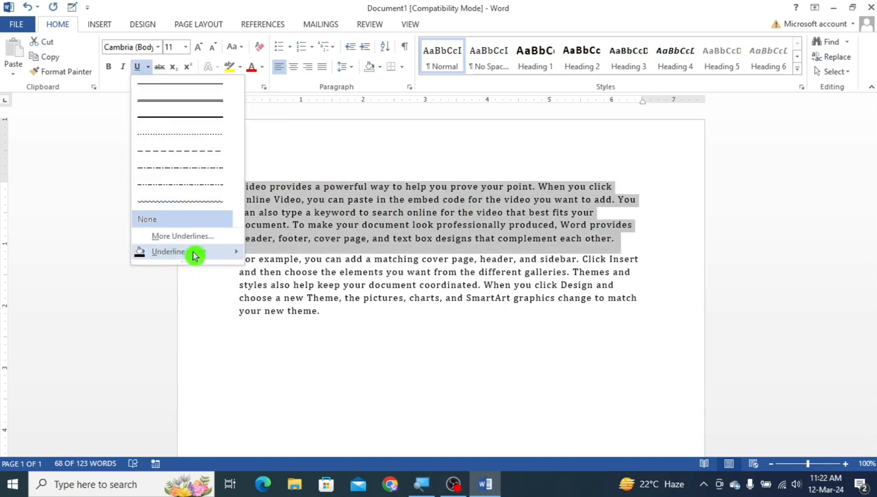
mouse_move(199, 250)
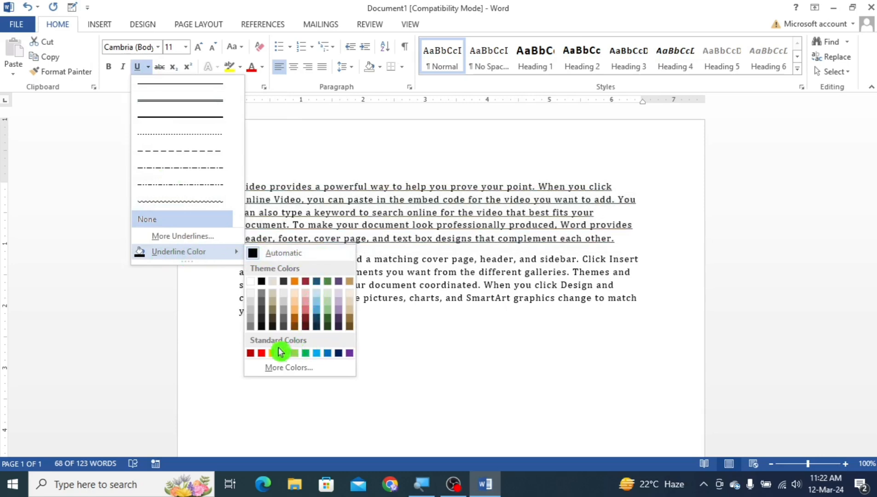
left_click(264, 355)
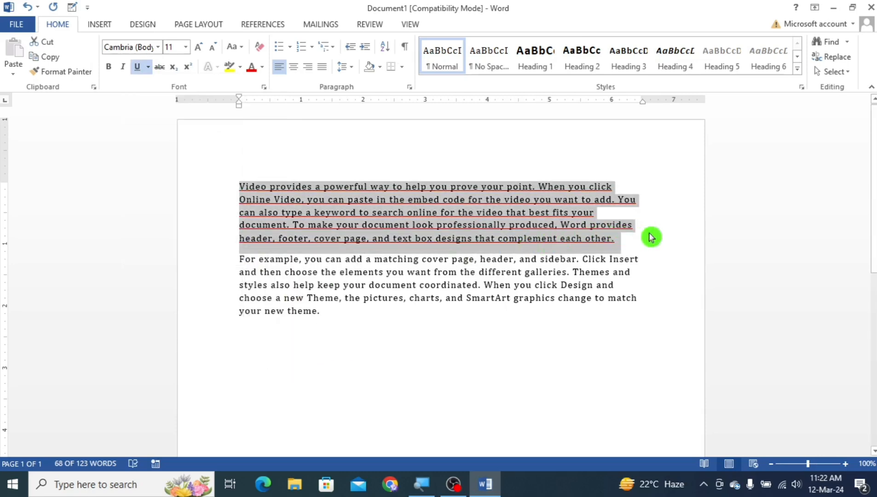
left_click(635, 239)
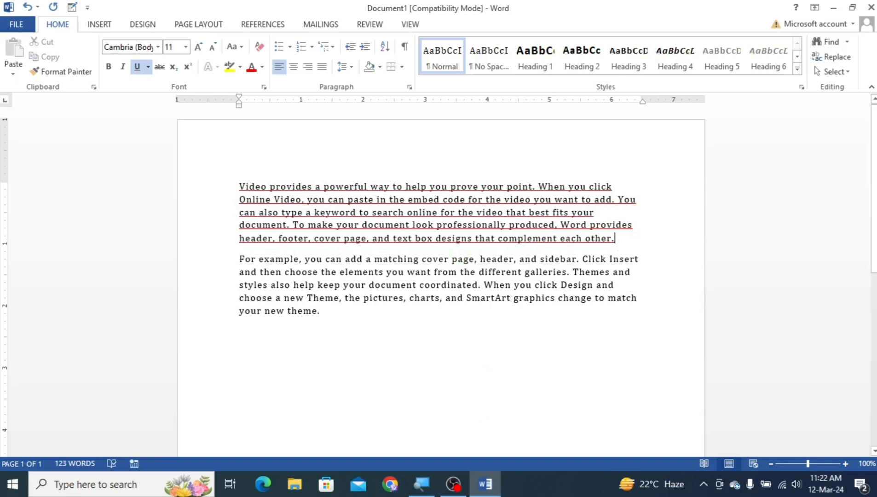
left_click_drag(615, 238, 240, 186)
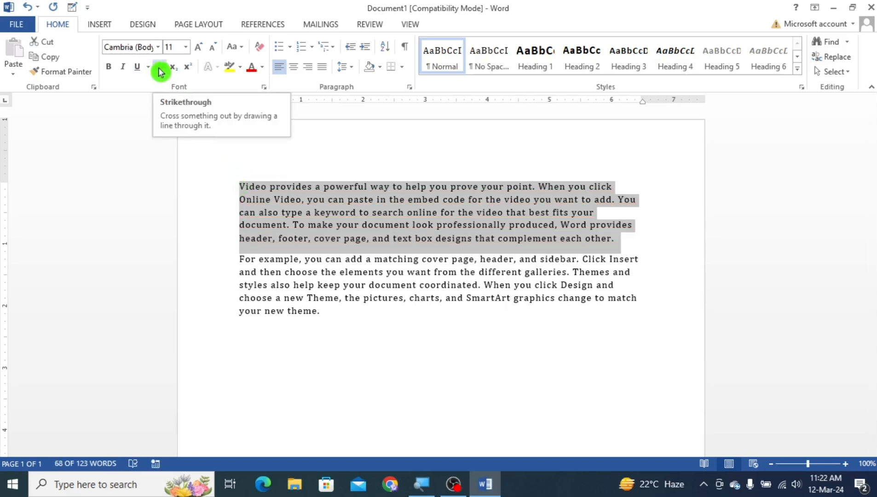
left_click(371, 166)
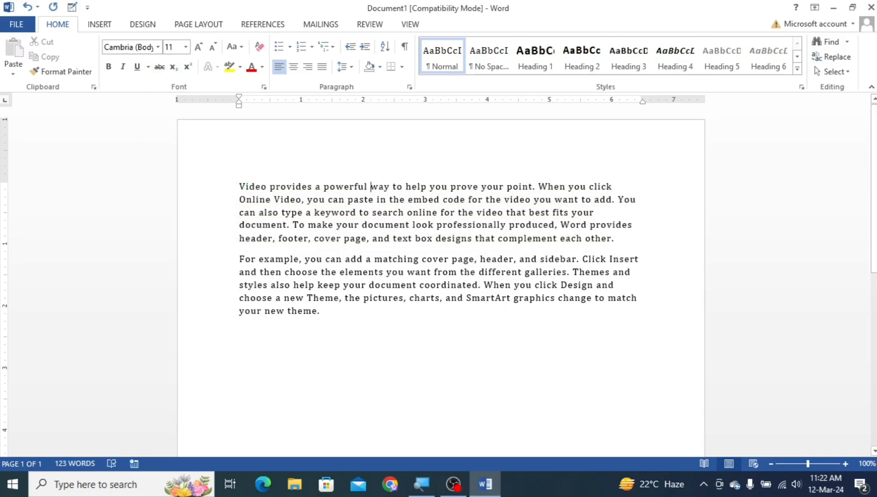
Step: Strike through the word "Video" at the start of the first paragraph and clear the selection
left_click_drag(268, 186, 239, 186)
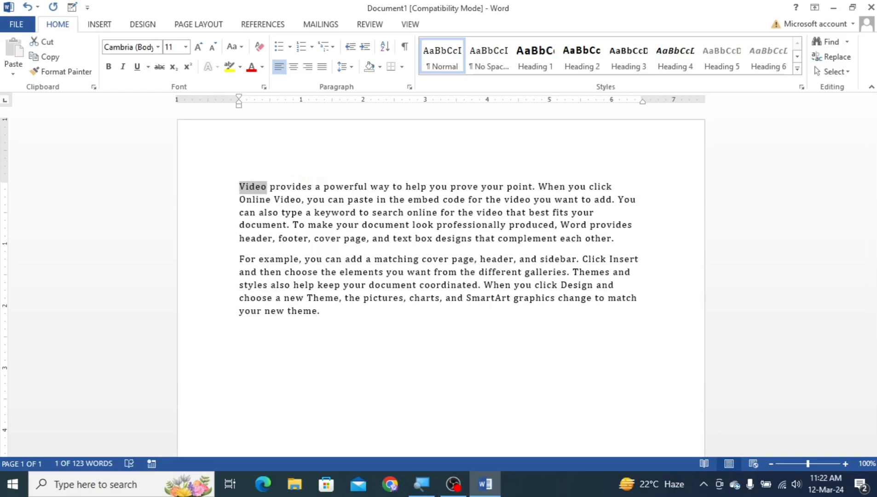
left_click(338, 197)
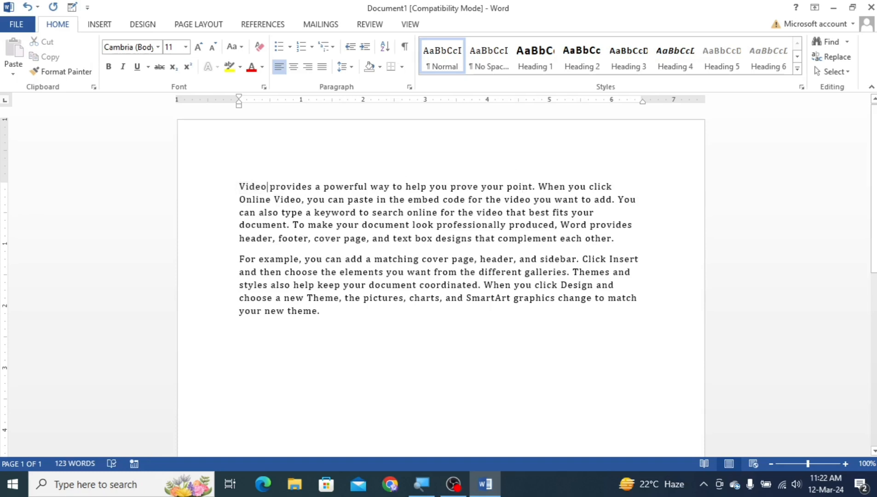
key("ctrl+shift+Left")
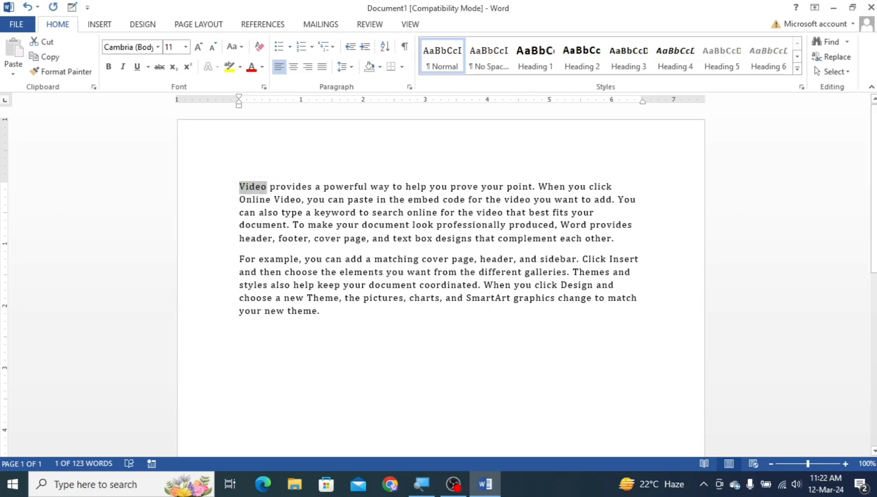
left_click(160, 69)
left_click(267, 182)
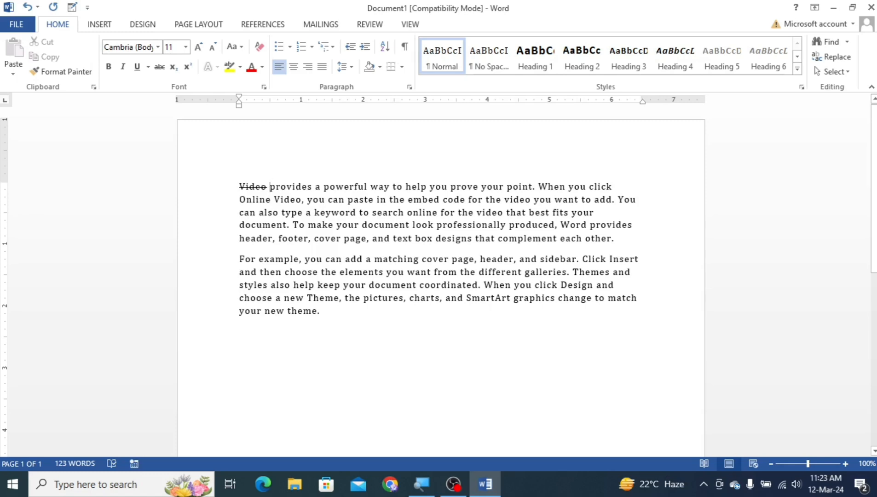
Step: Apply double strikethrough to the word "Video" in the Font settings and clear the selection
left_click_drag(270, 187, 239, 187)
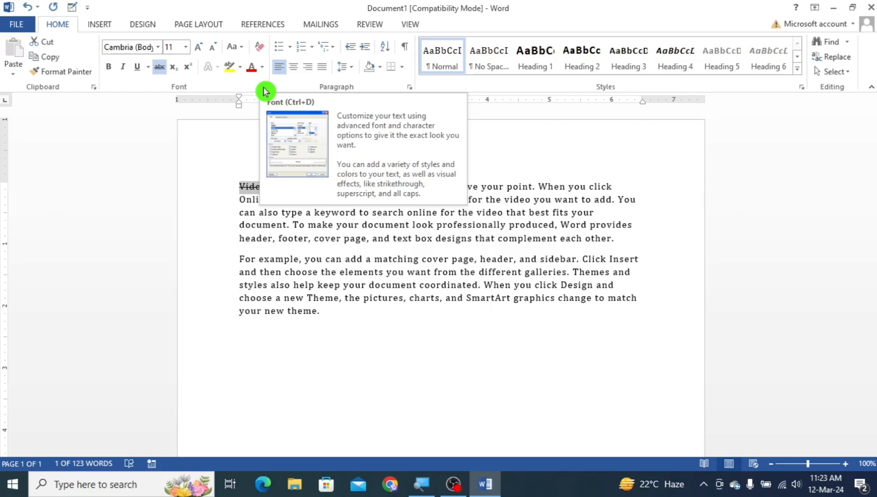
left_click(264, 87)
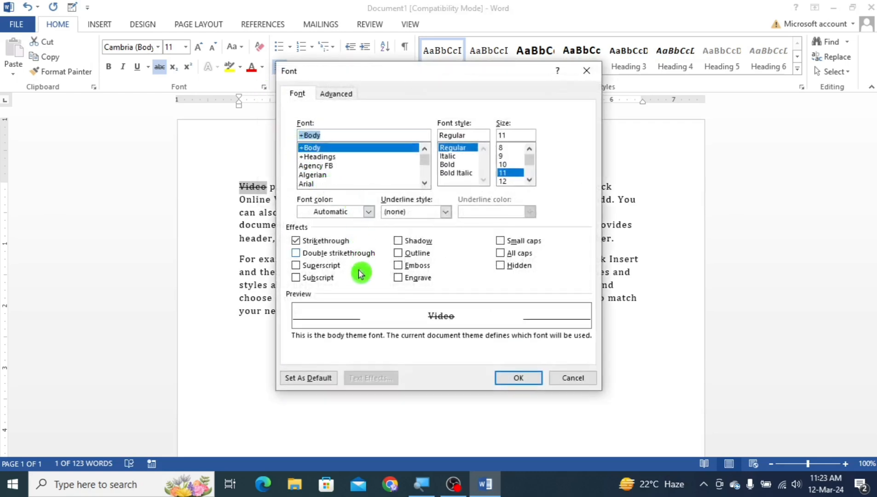
left_click(327, 254)
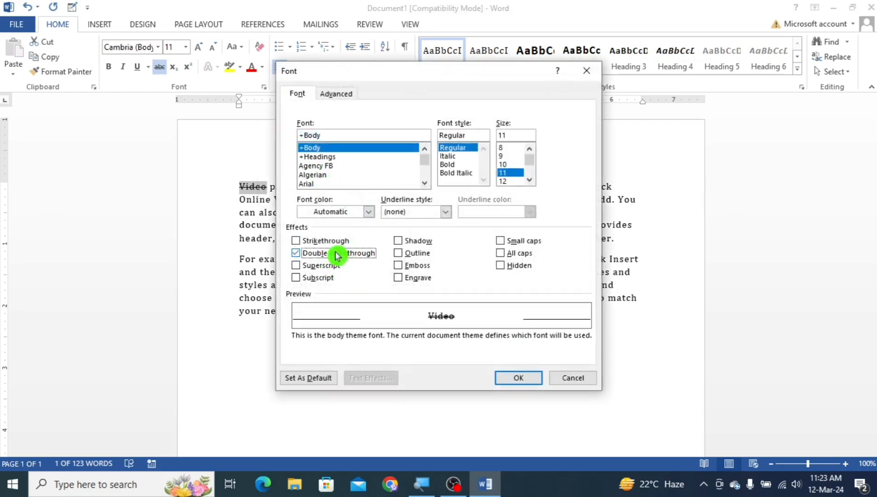
left_click(519, 378)
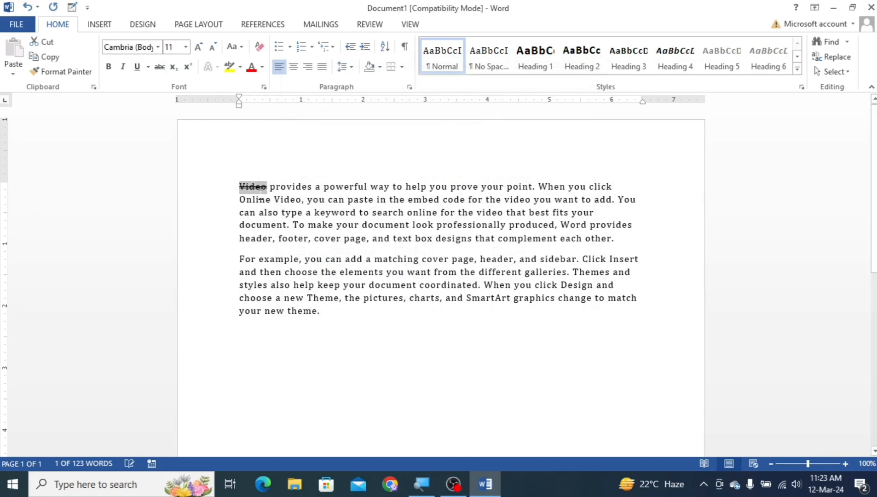
left_click(276, 193)
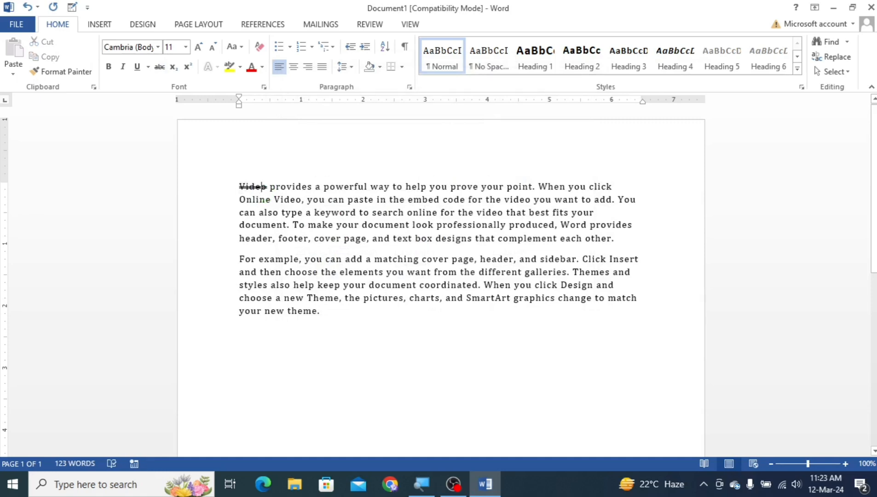
key("super+p")
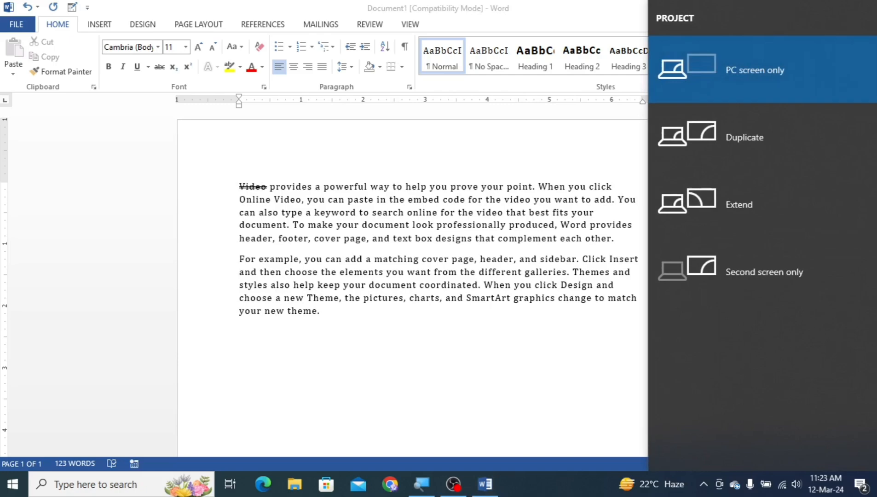
left_click(425, 151)
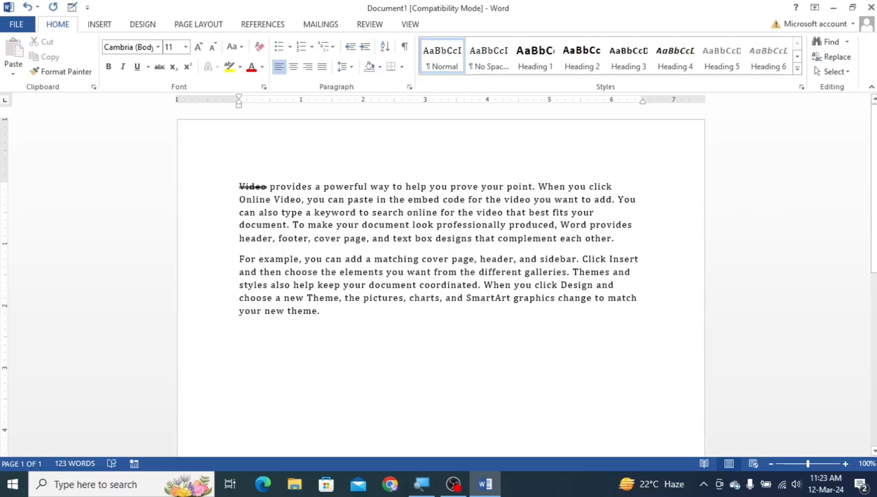
Step: Change the word "Video" to single strikethrough in the Font settings and clear the selection
left_click_drag(268, 184, 239, 187)
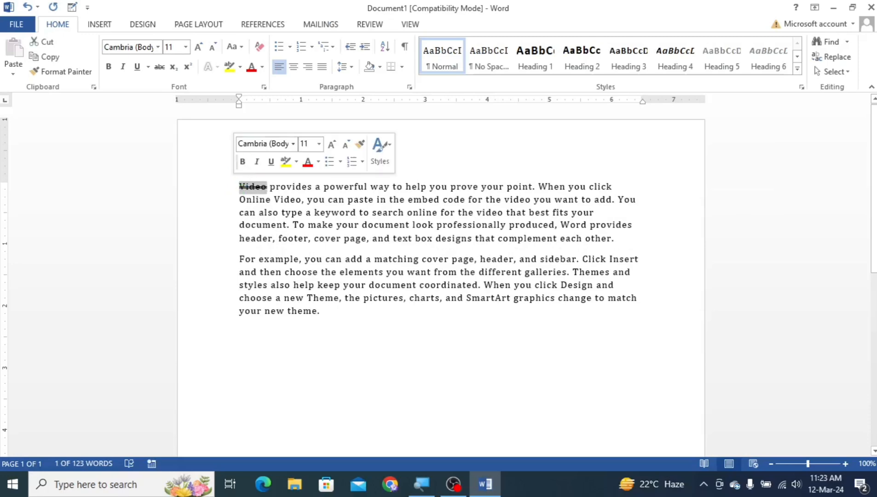
left_click(263, 87)
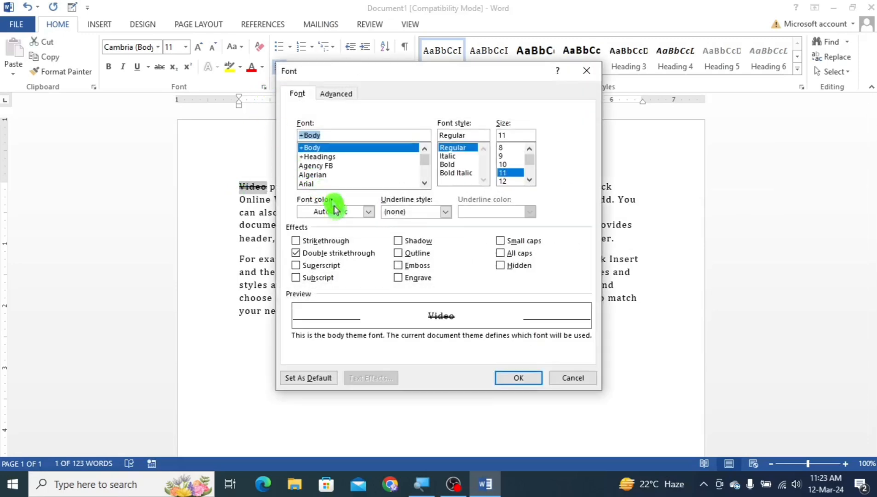
left_click(321, 240)
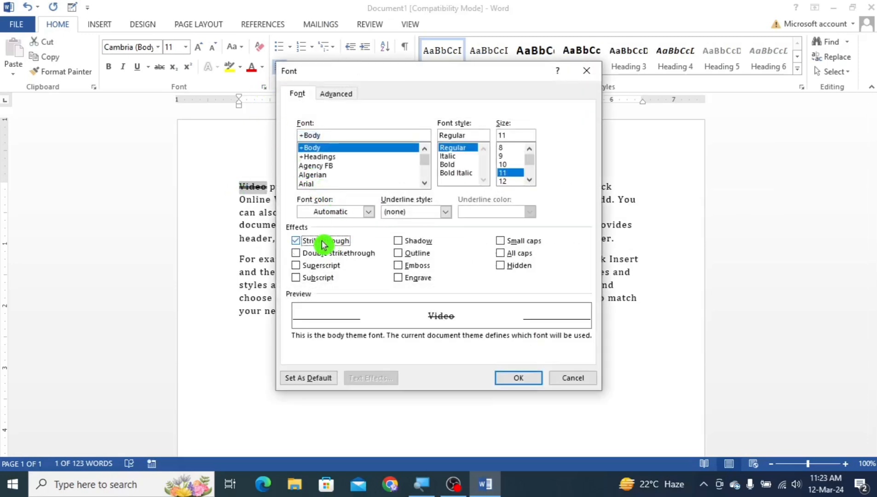
left_click(518, 378)
left_click(241, 329)
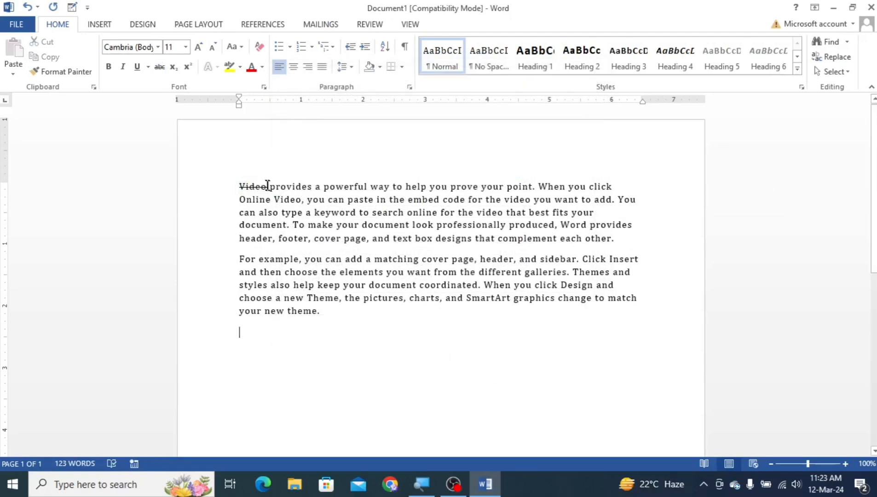
Step: Remove the strikethrough from the word "Video" and clear the selection
double_click(253, 187)
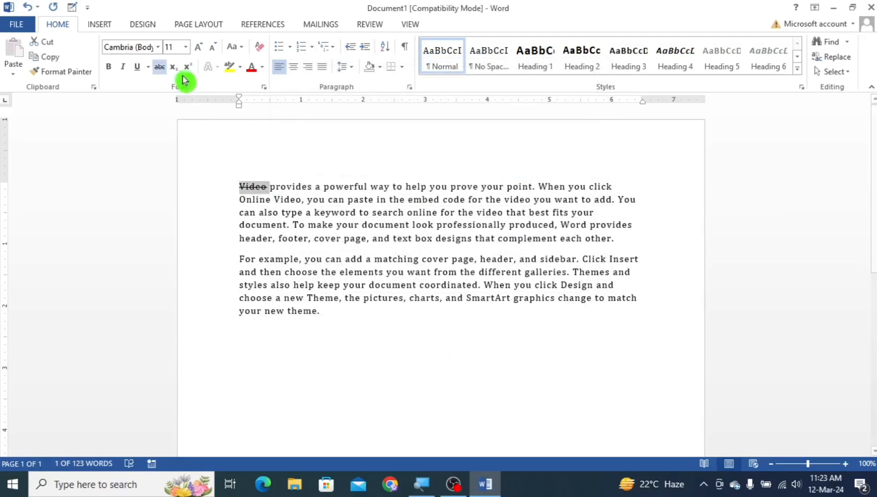
left_click(159, 69)
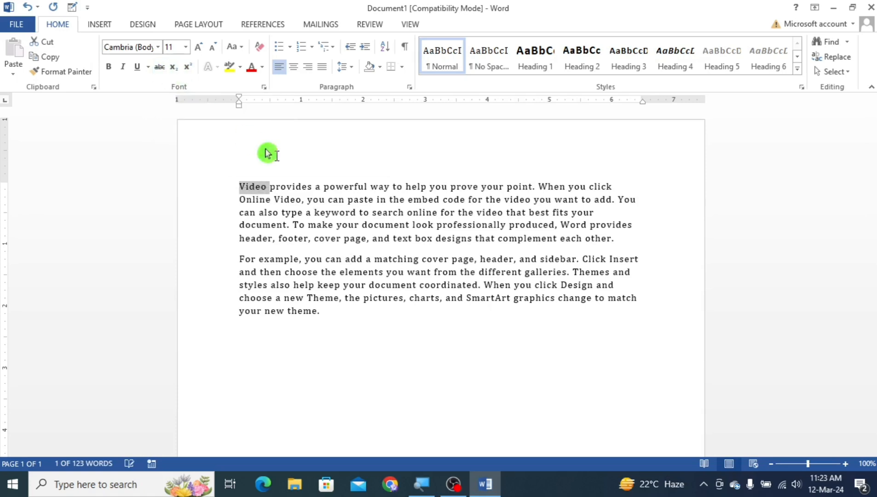
left_click(295, 180)
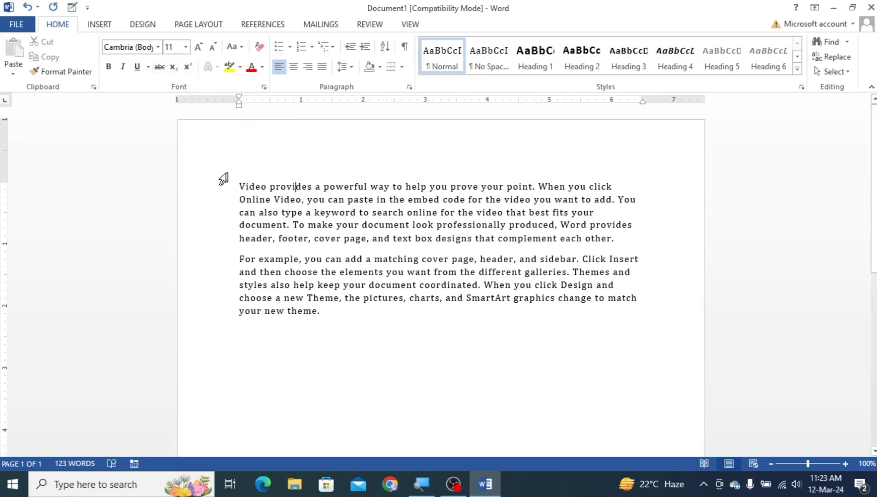
Step: Add two empty lines above the first paragraph and enter H2SO4 on the top line
key("Return")
key("Return")
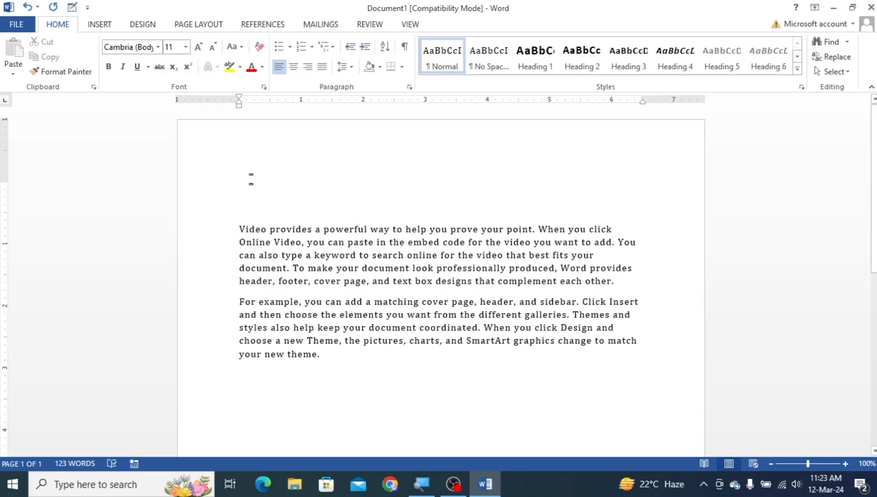
type("H2SO4")
Step: Increase the font size of the H2SO4 line to 18 and clear the selection
left_click_drag(276, 184, 235, 182)
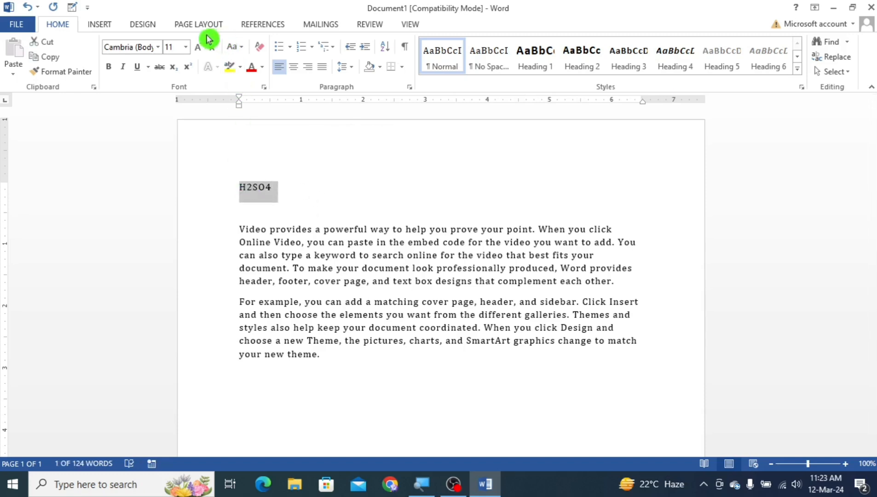
left_click(200, 49)
left_click(200, 50)
left_click(200, 49)
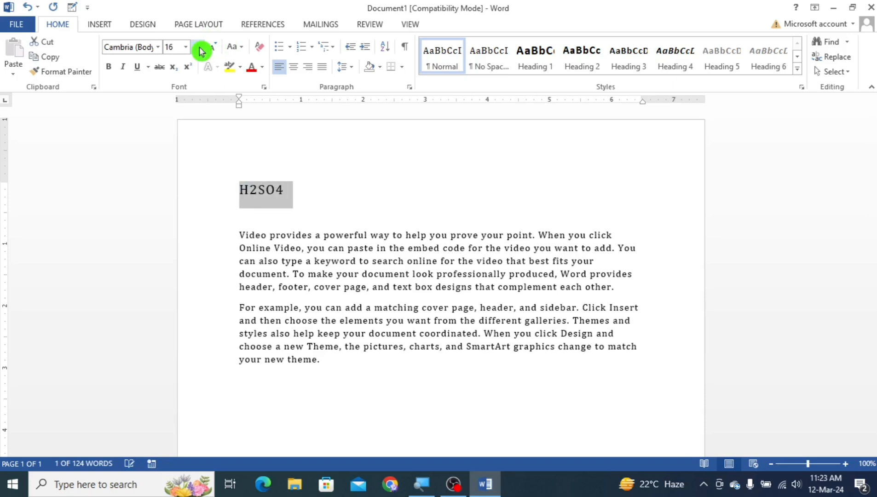
left_click(199, 49)
left_click(329, 203)
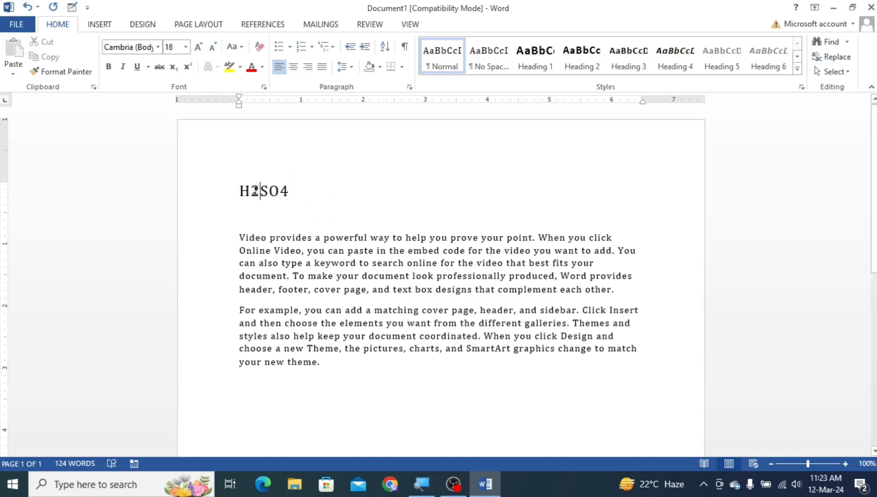
Step: Format the 2 in H2SO4 as subscript and clear the selection
left_click_drag(259, 191, 281, 192)
left_click(303, 201)
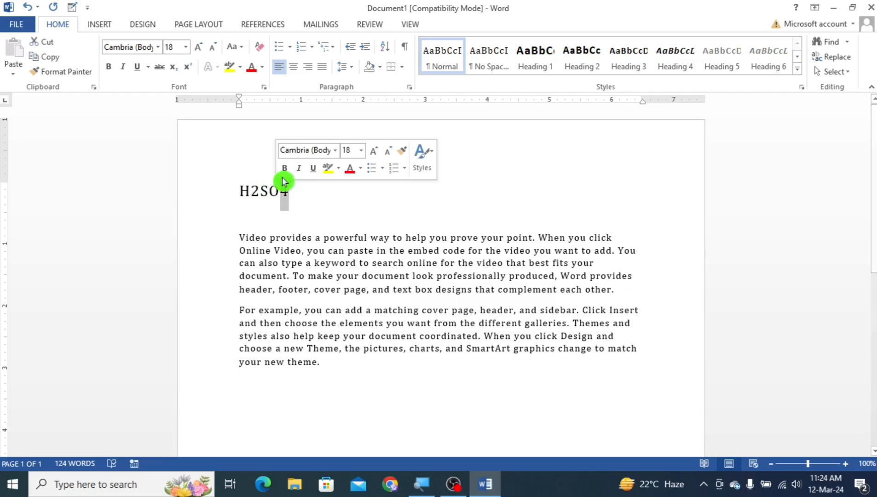
left_click(297, 201)
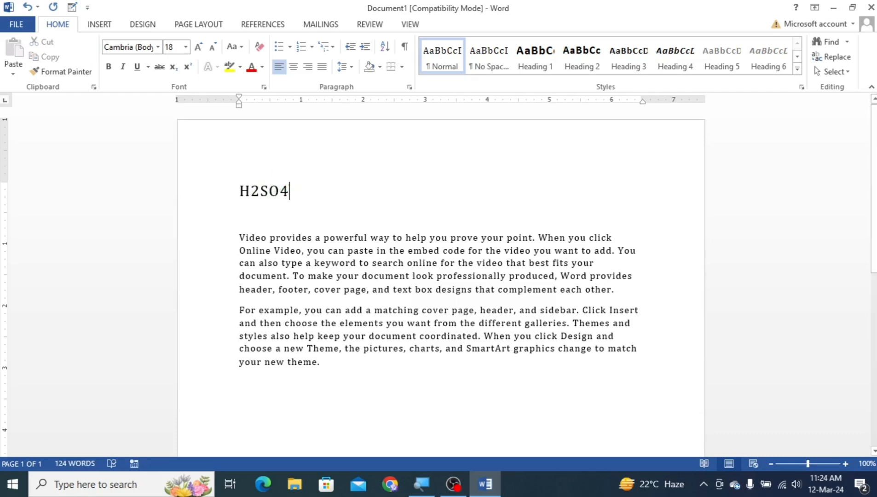
left_click(260, 201)
left_click_drag(260, 193, 252, 193)
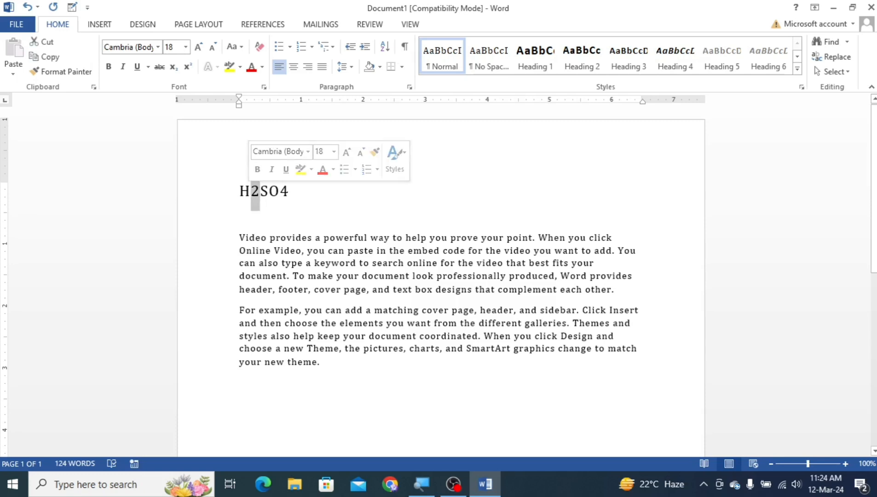
left_click(176, 70)
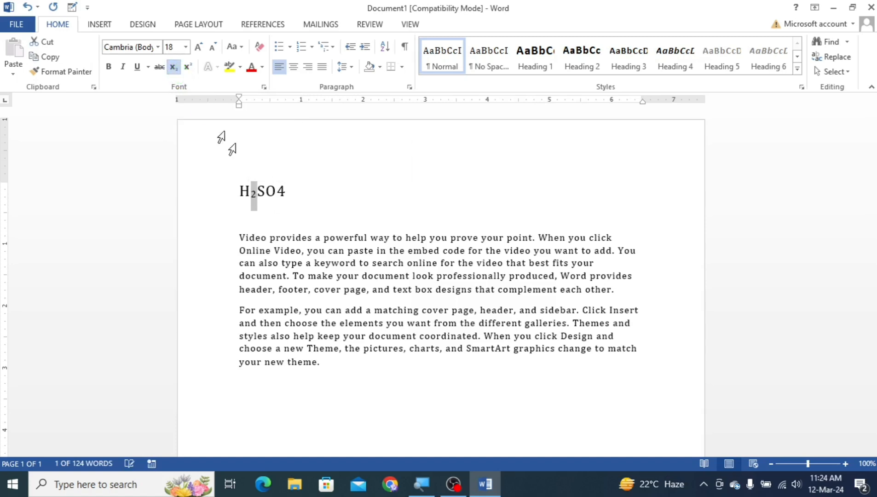
left_click(289, 195)
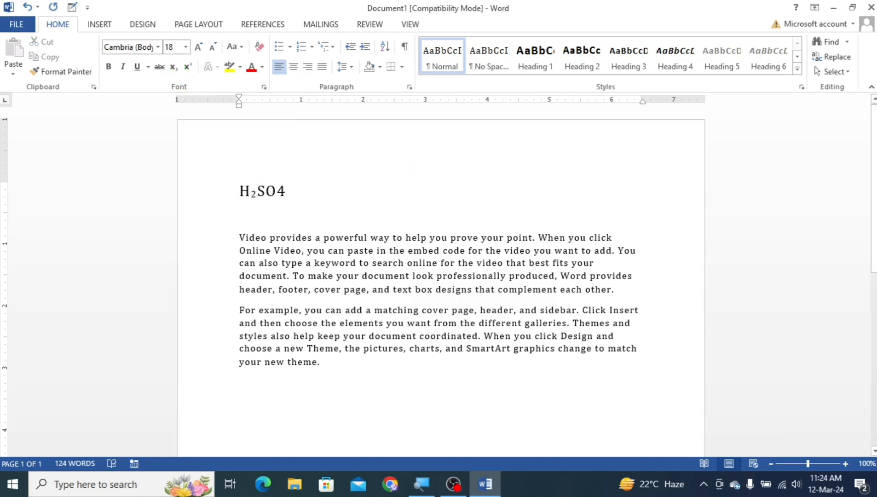
Step: Format the 4 at the end of the H2SO4 formula as superscript and clear the selection
left_click_drag(287, 192, 276, 192)
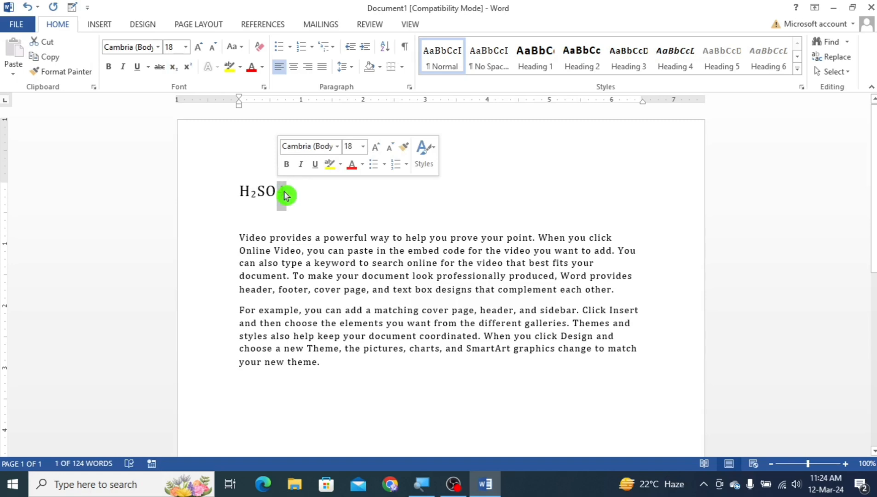
left_click(188, 67)
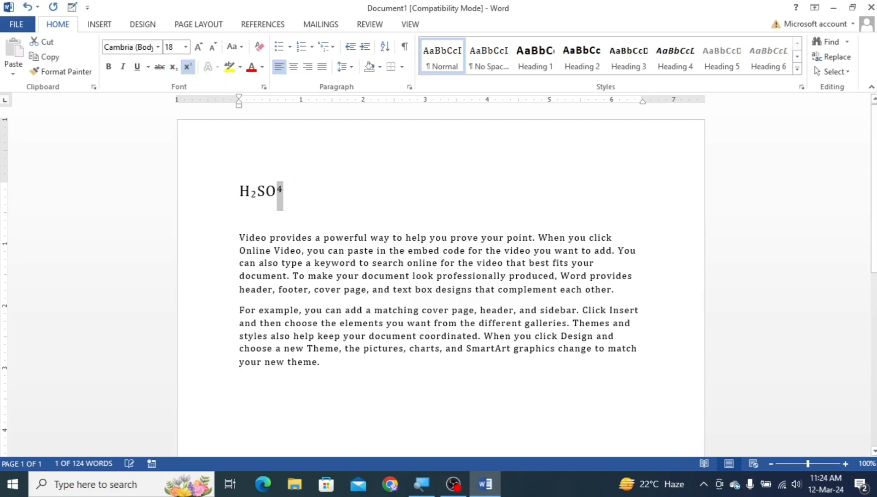
left_click(312, 193)
Step: Enlarge the whole H2SO4 formula to font size 22 and clear the selection
left_click_drag(312, 193, 225, 190)
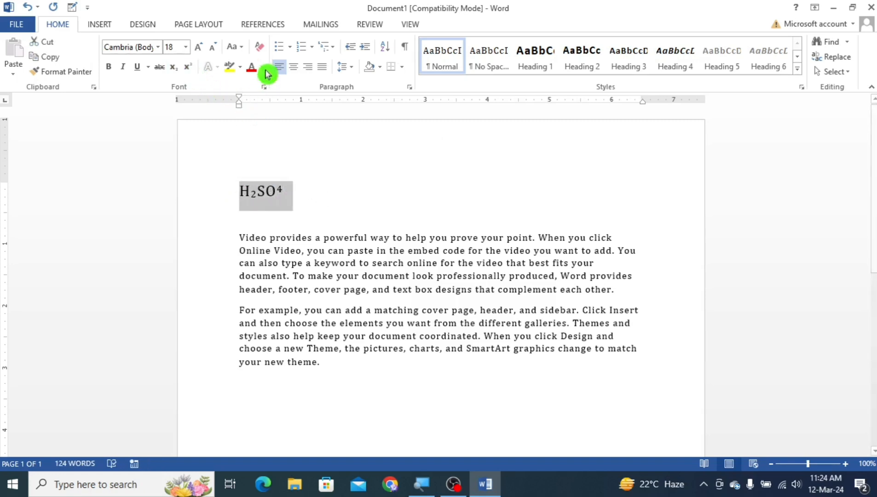
left_click(202, 49)
left_click(202, 48)
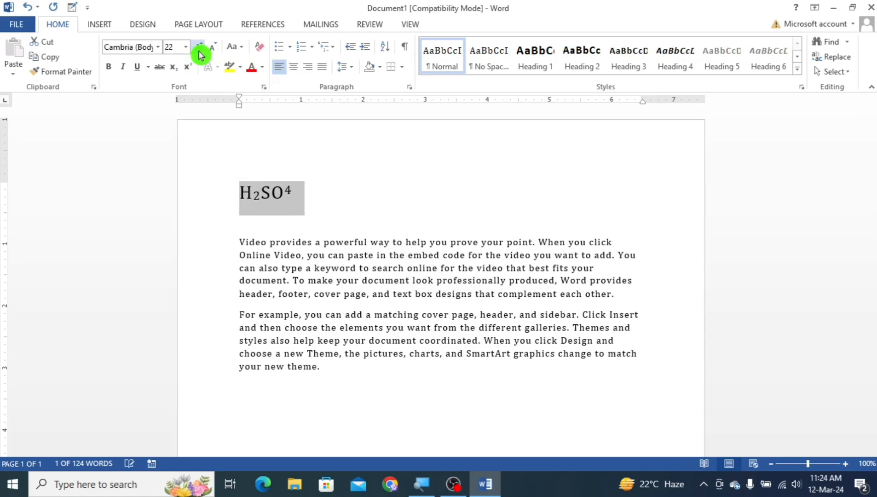
left_click(332, 206)
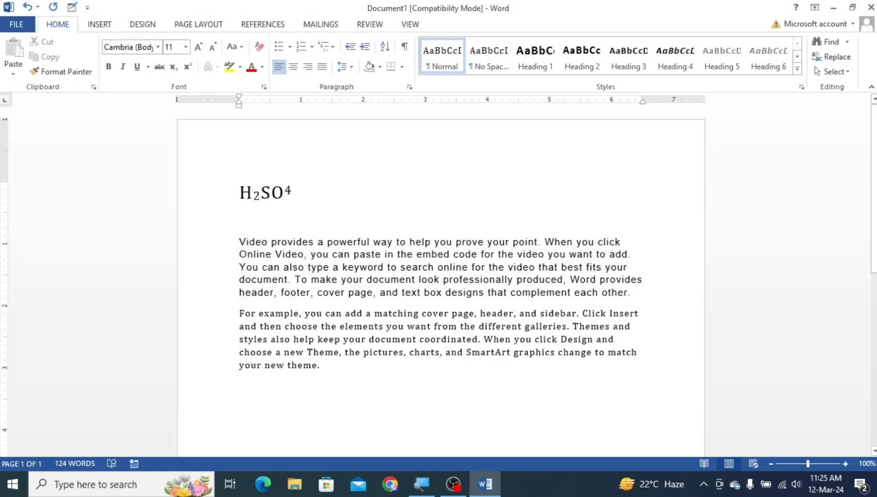
Step: Change the font of the paragraph beginning "Video provides" to Arial Black and clear the selection
left_click_drag(635, 297, 243, 221)
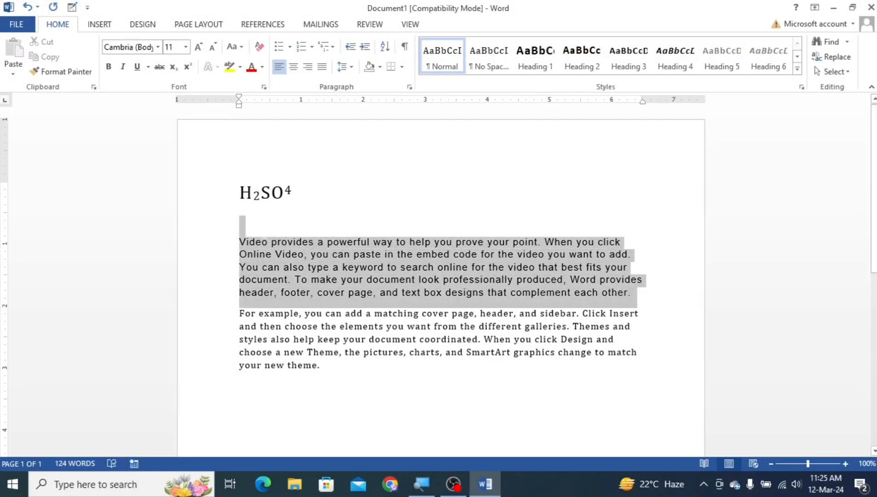
left_click(158, 46)
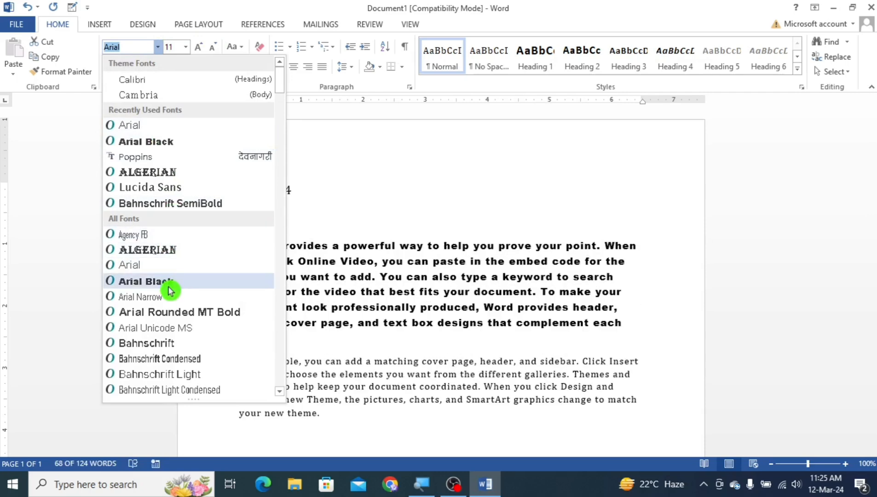
left_click(168, 282)
left_click(335, 336)
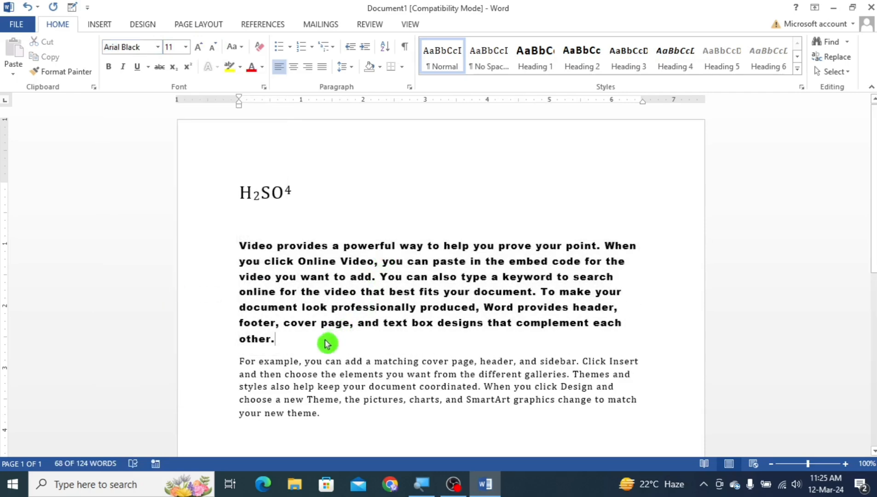
Step: Set the font of the paragraph beginning "Video provides" to Arial Rounded MT Bold and clear the selection
left_click_drag(278, 339, 240, 245)
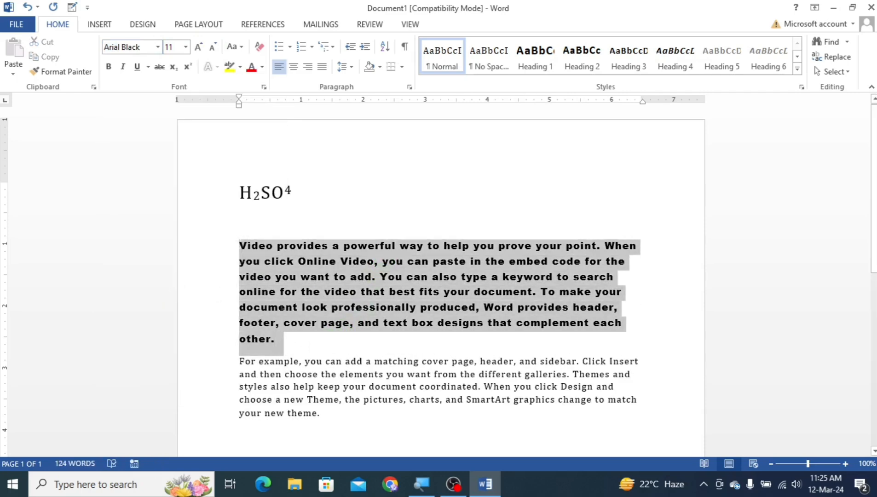
left_click(158, 47)
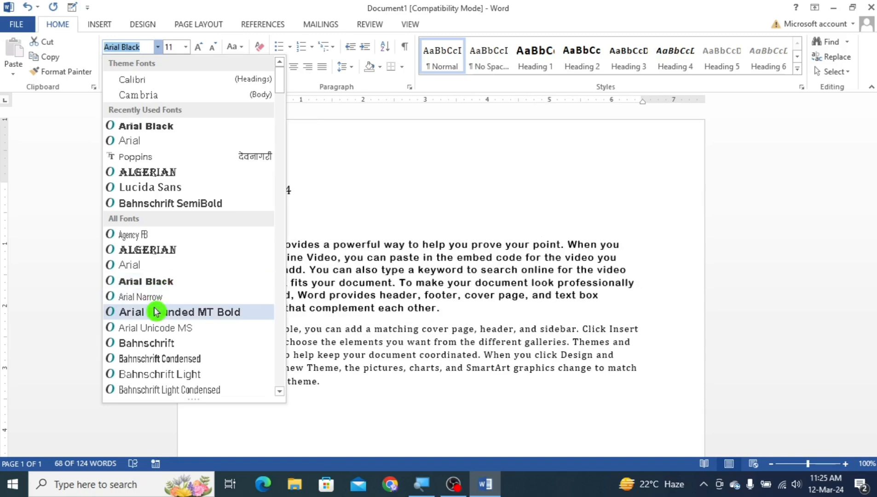
left_click(156, 312)
left_click(476, 323)
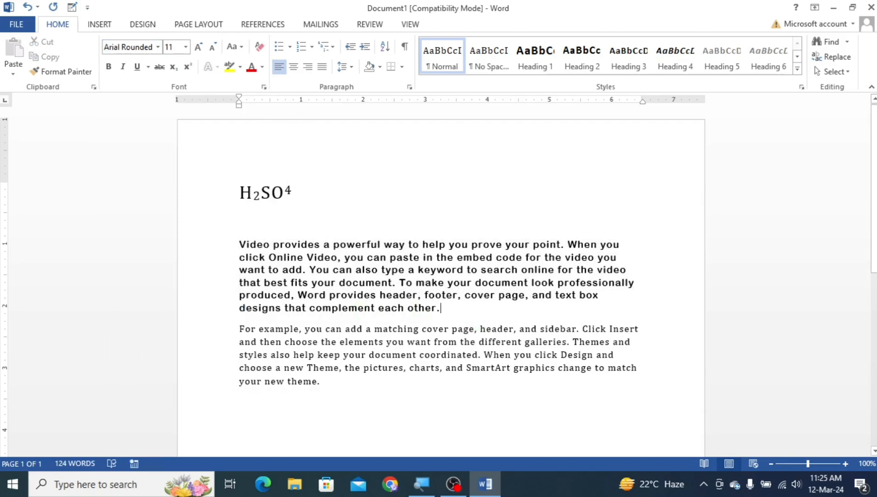
Step: Set the font size of the paragraph beginning "Video provides" to 12 and clear the selection
left_click_drag(439, 313, 239, 245)
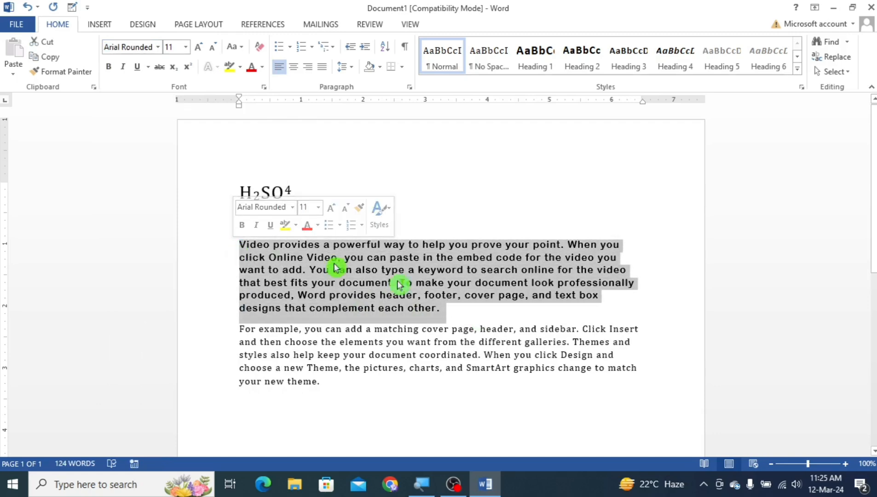
left_click(185, 46)
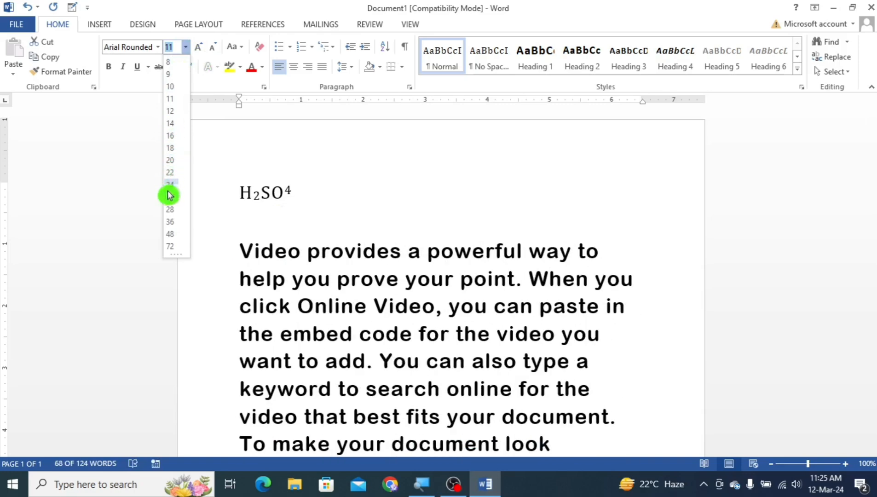
left_click(171, 111)
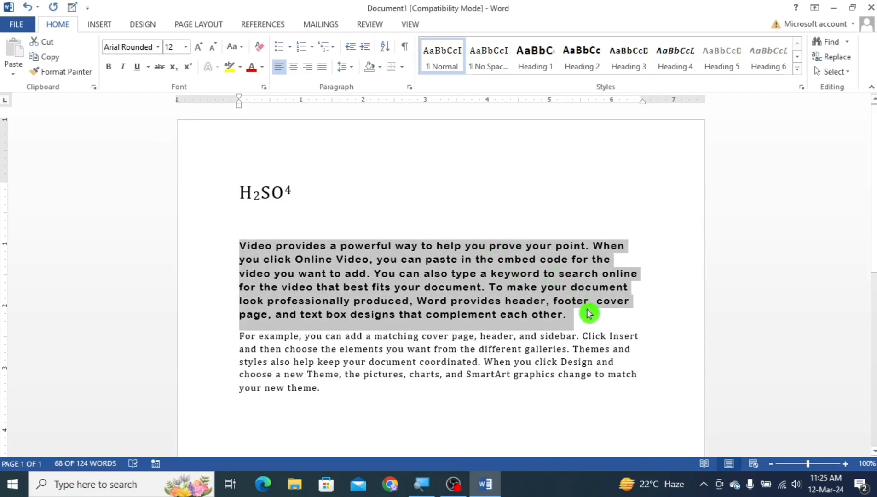
left_click(378, 222)
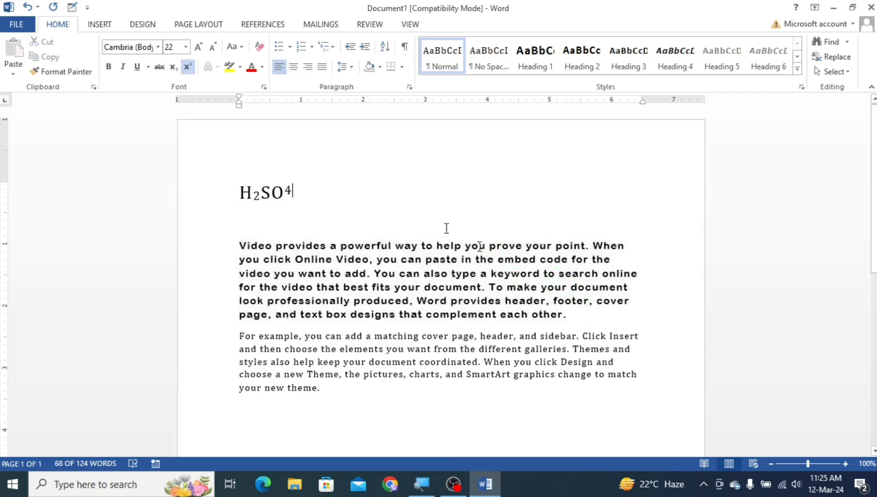
Step: Enlarge the paragraph beginning "Video provides" in three increments to font size 18
left_click_drag(568, 322, 239, 245)
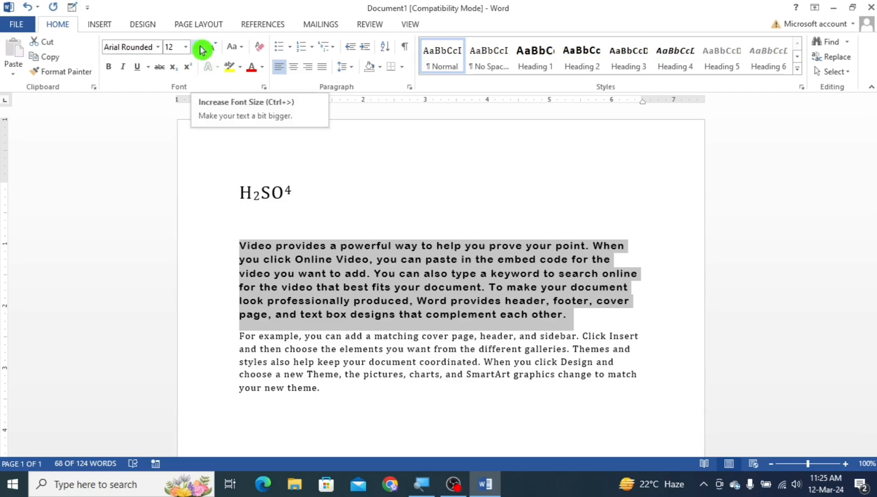
left_click(201, 50)
left_click(201, 49)
left_click(201, 50)
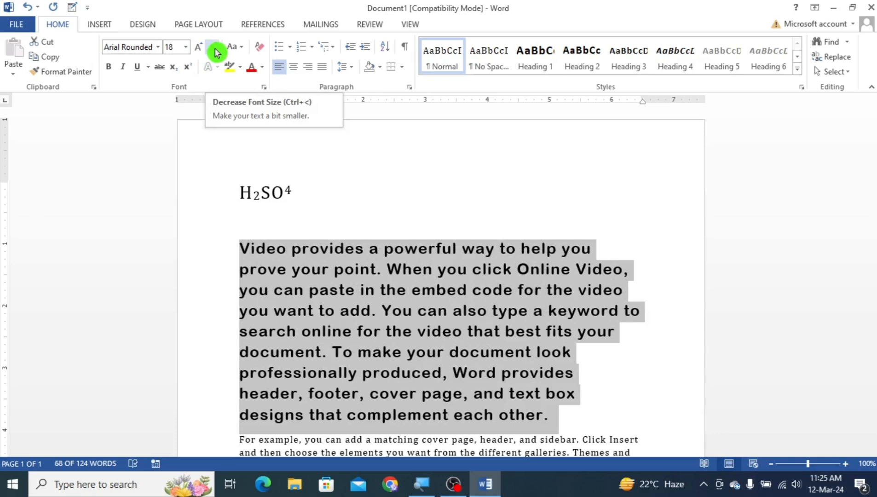
Step: Shrink the paragraph beginning "Video provides" stepwise to font size 11 and clear the selection
left_click(216, 50)
left_click(216, 50)
left_click(216, 50)
left_click(216, 50)
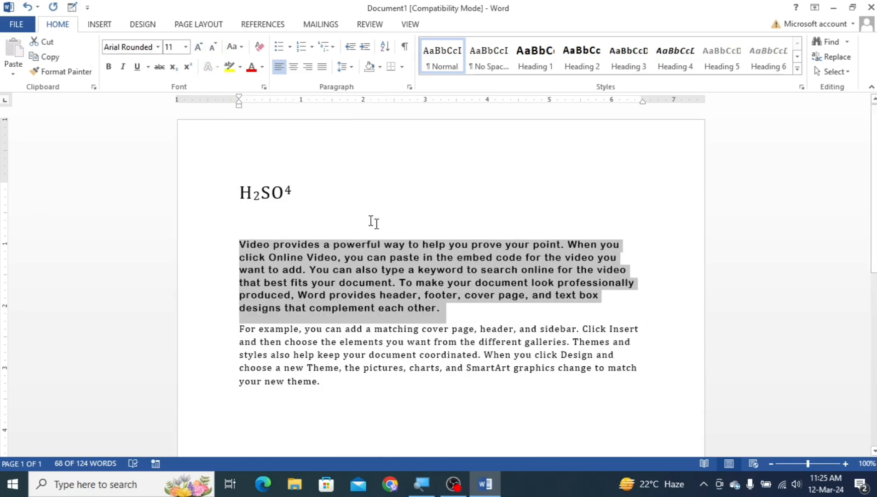
left_click(467, 306)
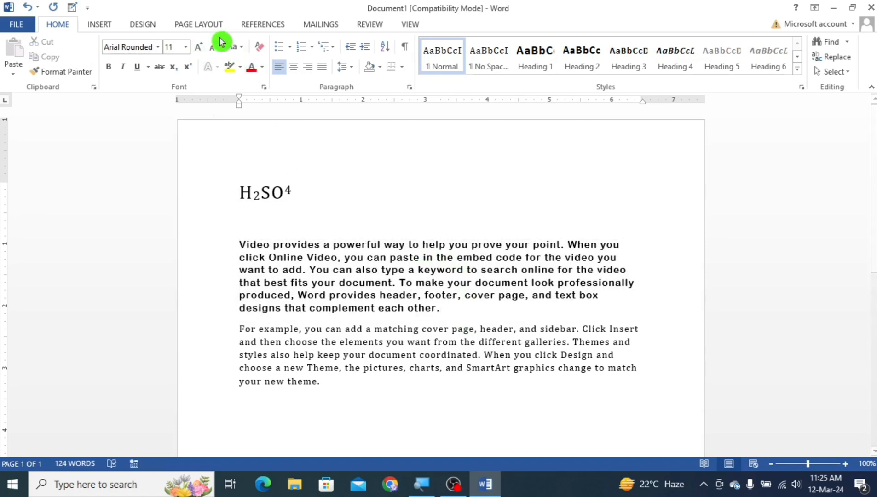
Step: Change the whole paragraph beginning "Video provides" to lowercase and clear the selection
left_click_drag(444, 309, 239, 245)
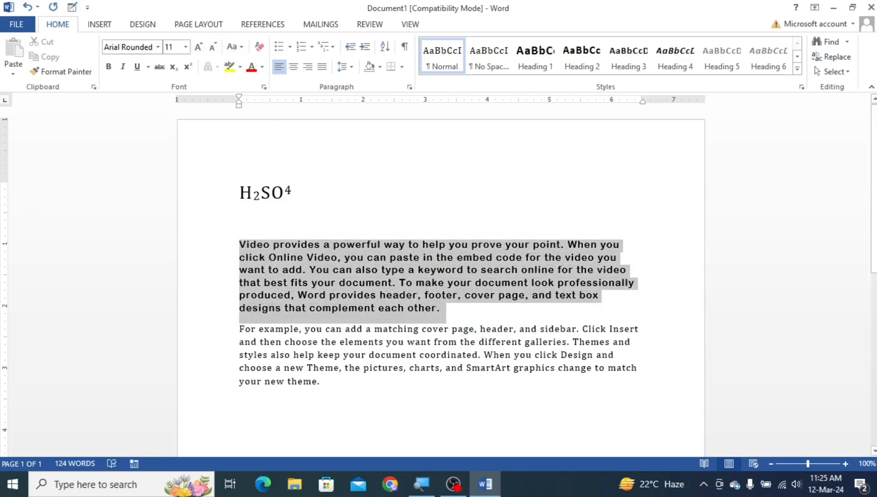
left_click(470, 316)
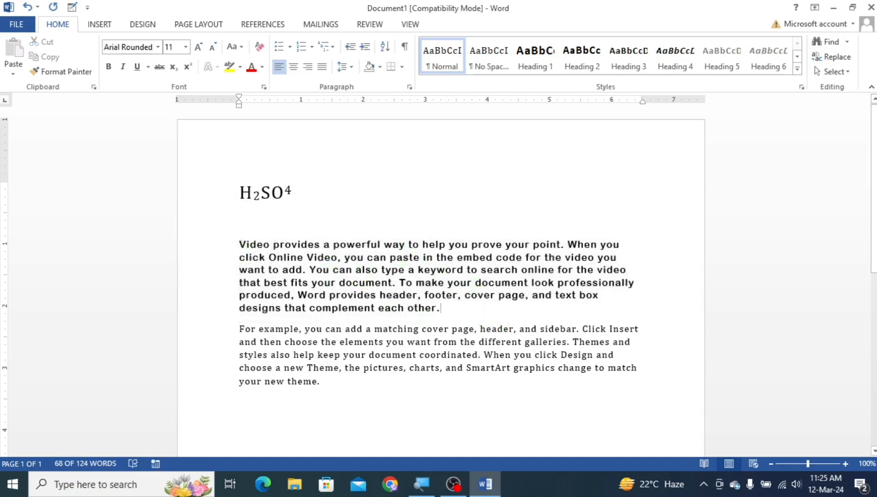
left_click_drag(445, 312, 239, 245)
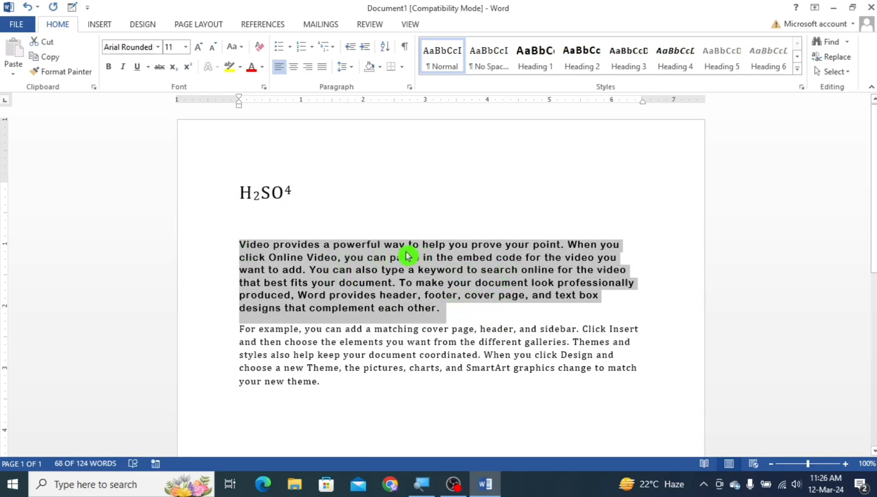
left_click_drag(468, 318, 238, 245)
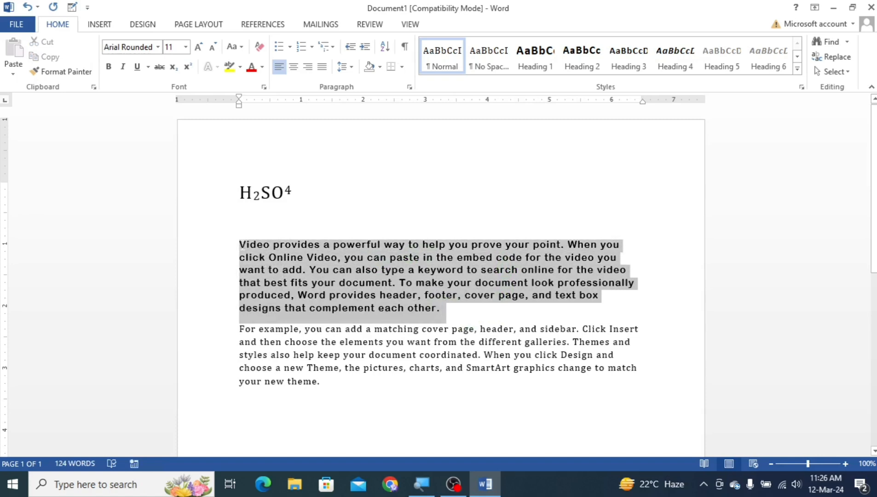
left_click(233, 47)
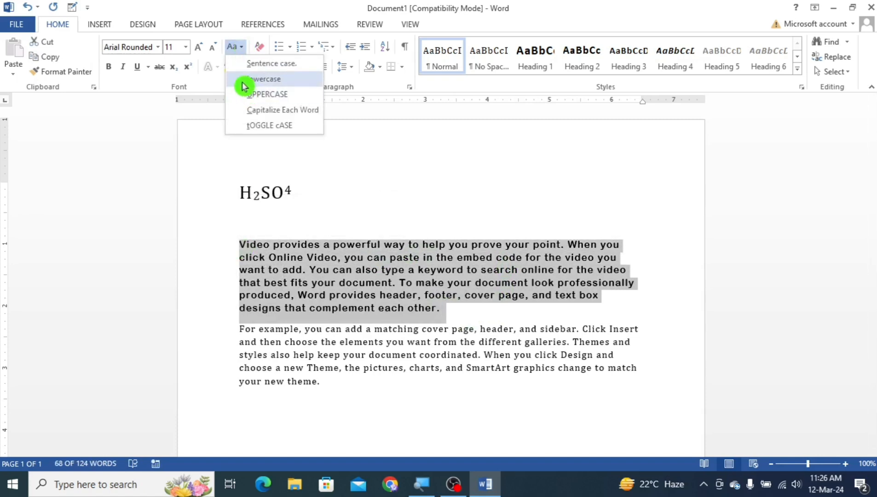
left_click(260, 80)
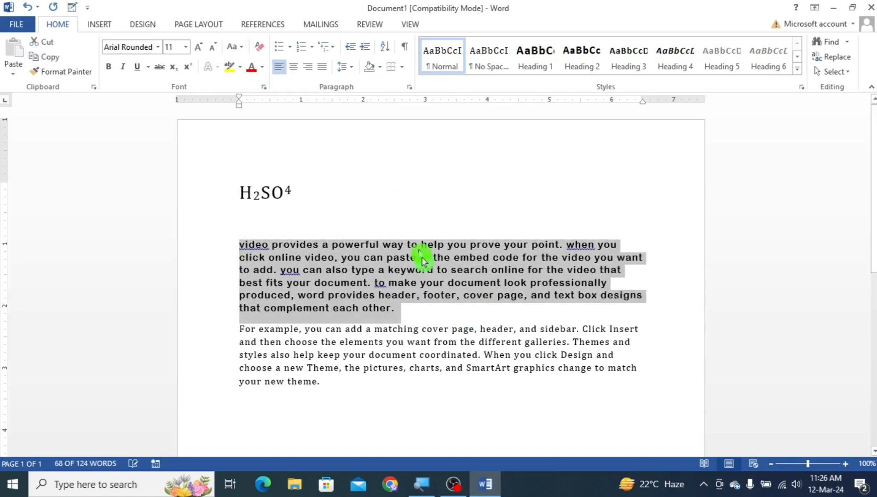
left_click(411, 309)
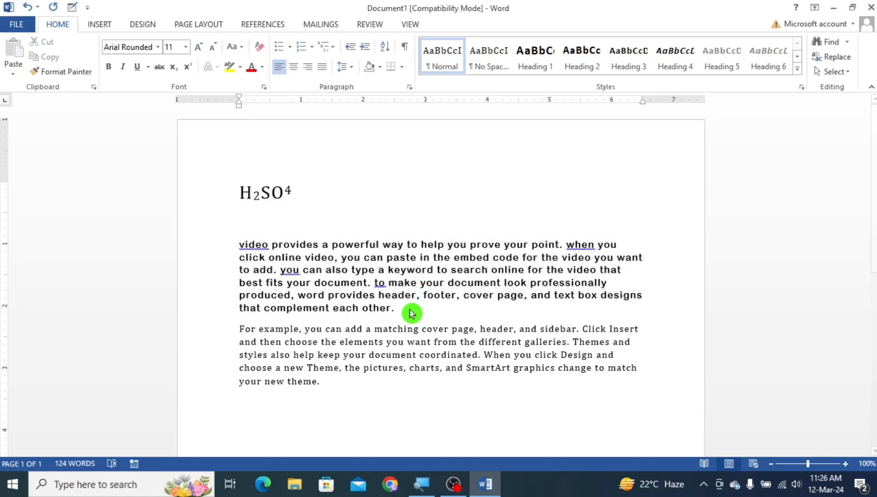
Step: Convert the lowercase paragraph beginning "video provides" to UPPERCASE and clear the selection
left_click_drag(396, 308, 247, 247)
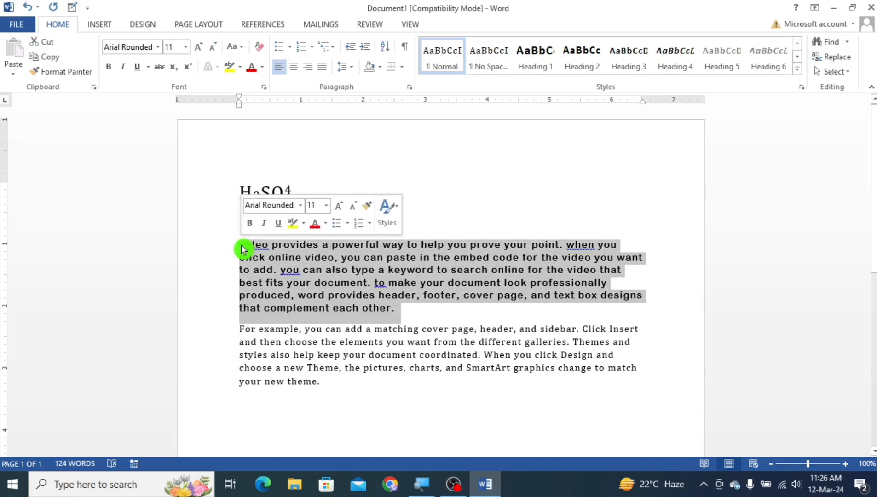
left_click(241, 47)
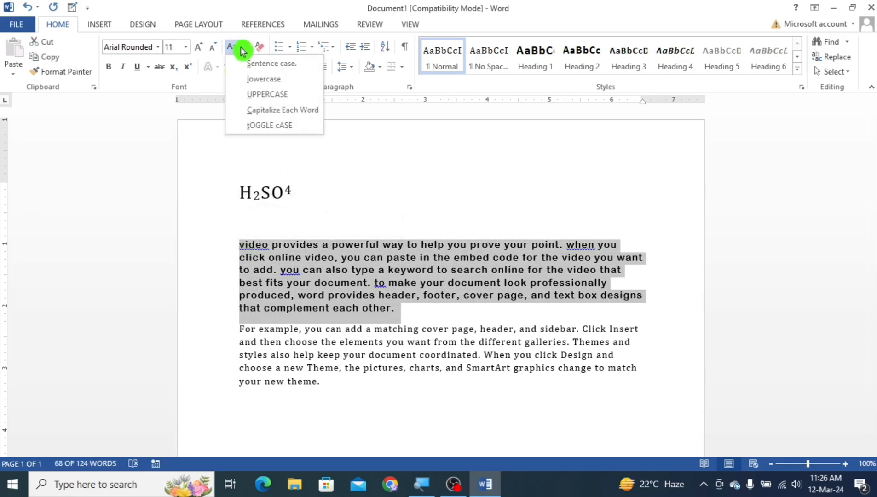
left_click(274, 95)
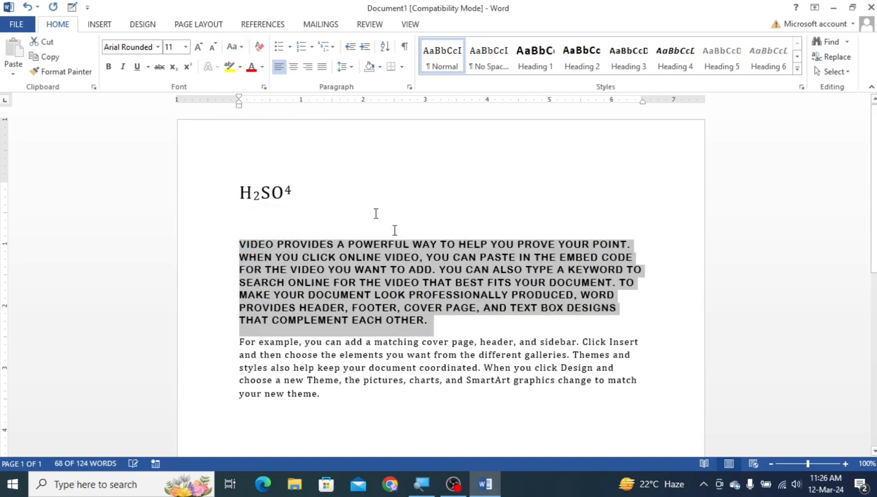
left_click(474, 336)
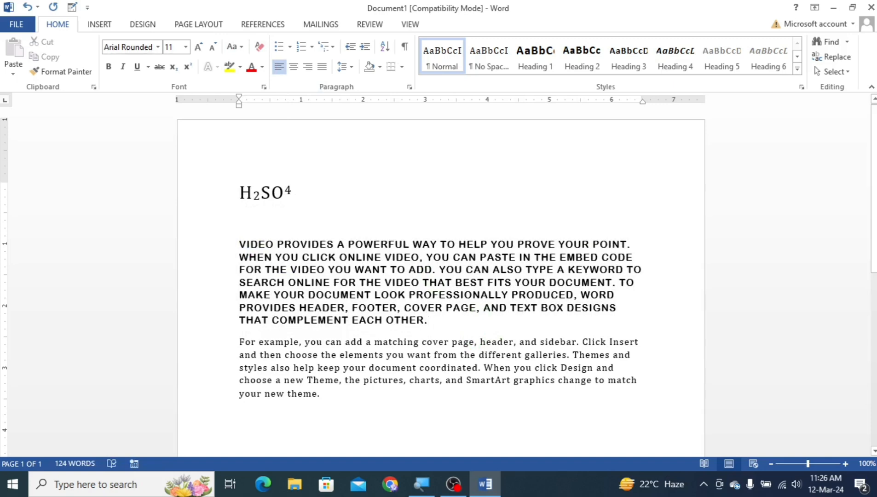
Step: Delete the uppercase paragraph beginning "VIDEO PROVIDES" from between the H2SO4 formula and the paragraph beginning "For example"
left_click_drag(473, 329, 246, 230)
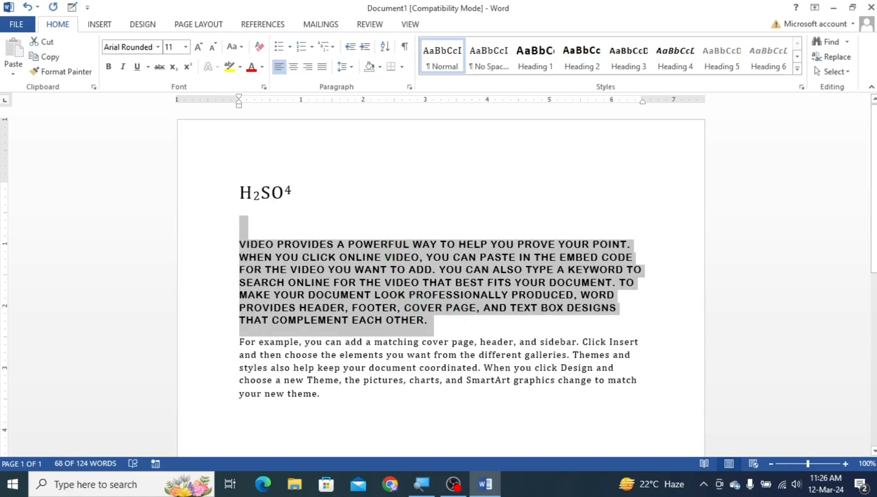
left_click(240, 47)
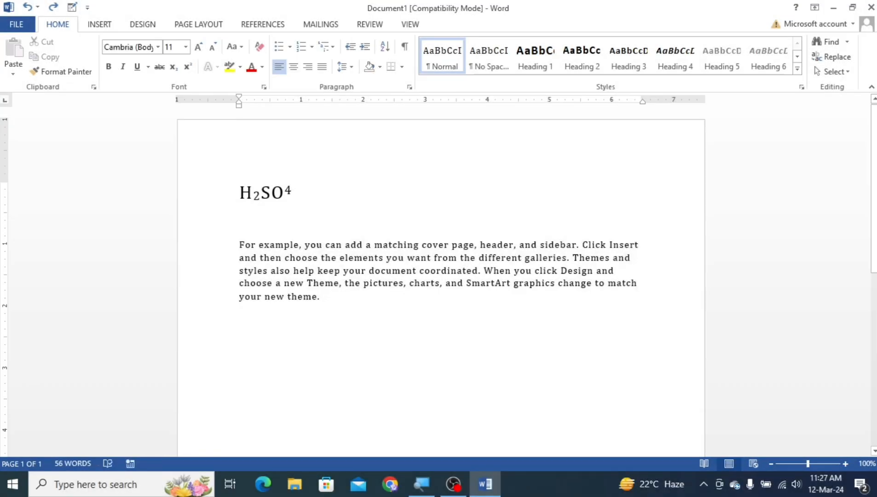
Step: Apply the Capitalize Each Word case to the paragraph beginning "For example" and clear the selection
left_click_drag(320, 301, 239, 245)
left_click(282, 258)
left_click_drag(326, 302, 239, 245)
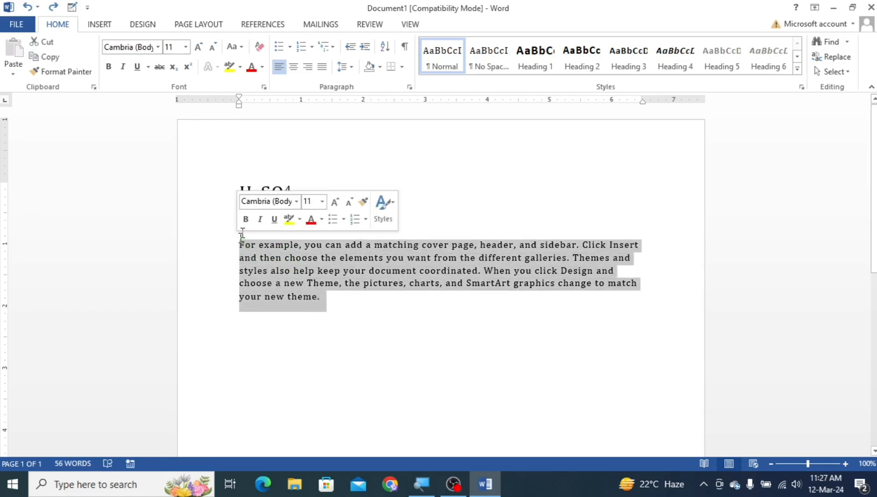
left_click(242, 51)
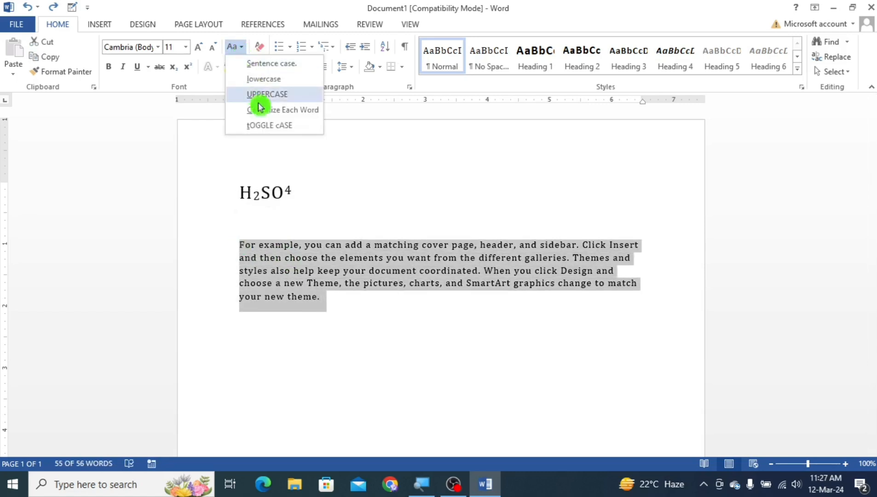
left_click(263, 115)
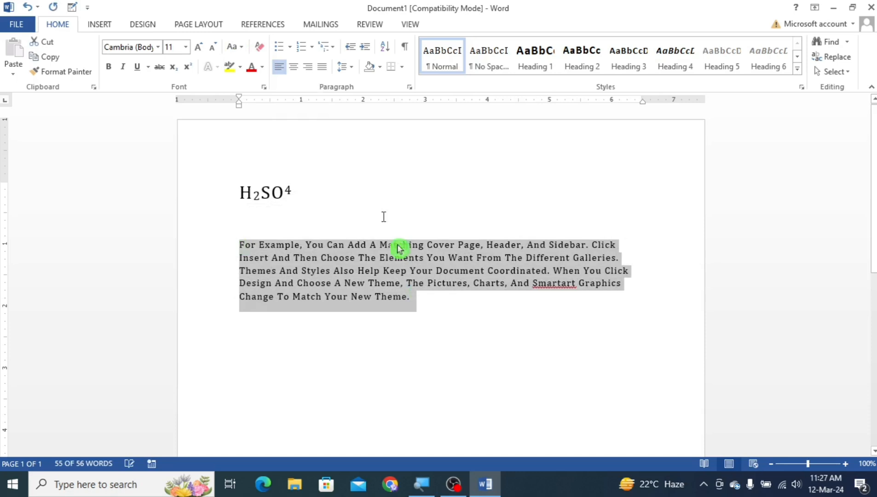
left_click(446, 314)
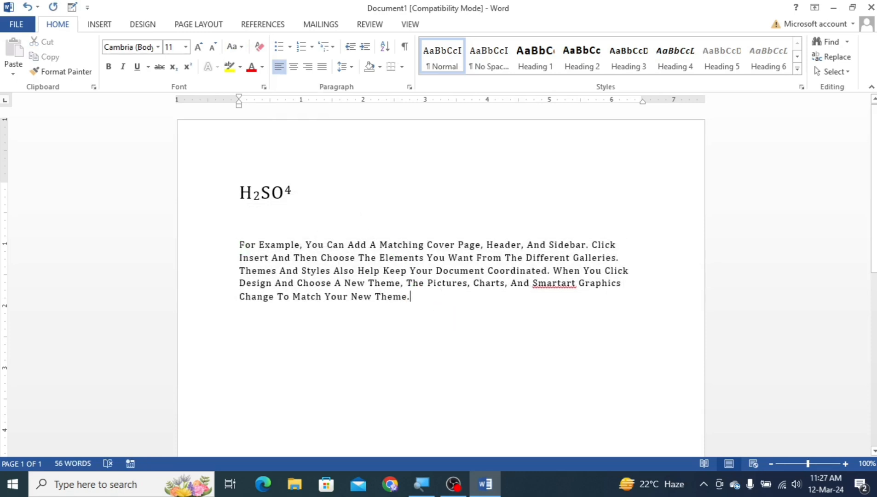
Step: Apply tOGGLE cASE to the paragraph beginning "For Example" and clear the selection
left_click_drag(456, 318, 231, 247)
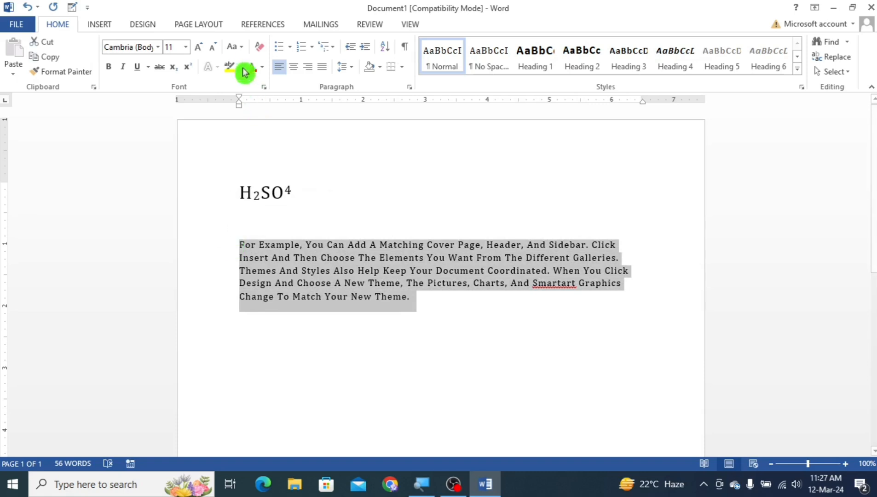
left_click(246, 50)
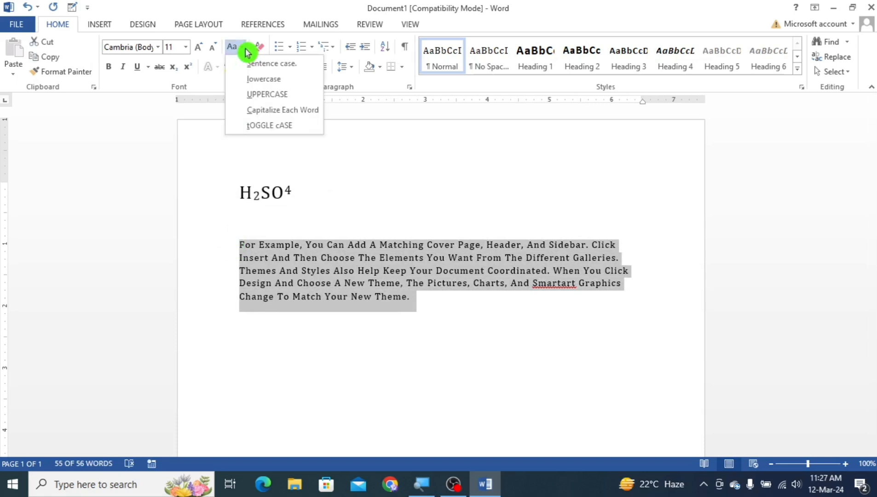
left_click(267, 128)
left_click(442, 270)
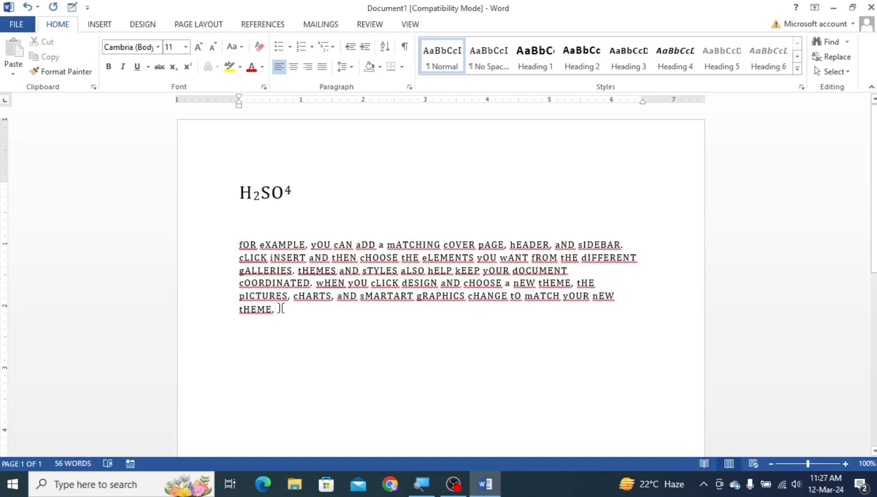
Step: Switch the toggled-case paragraph back to Capitalize Each Word and clear the selection
left_click_drag(280, 308, 239, 244)
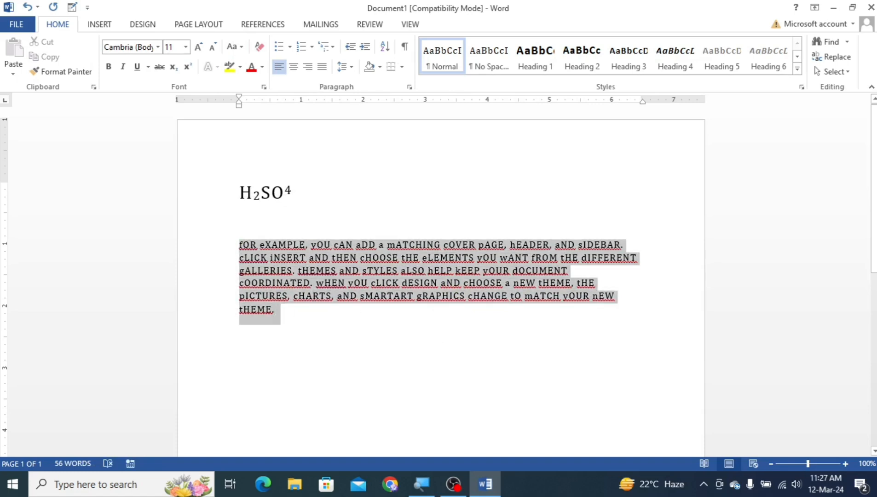
left_click(235, 47)
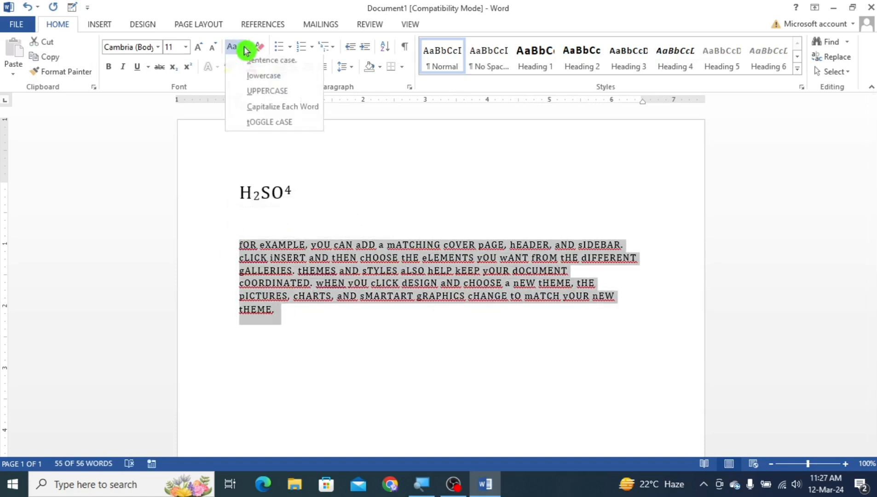
left_click(260, 111)
left_click(426, 316)
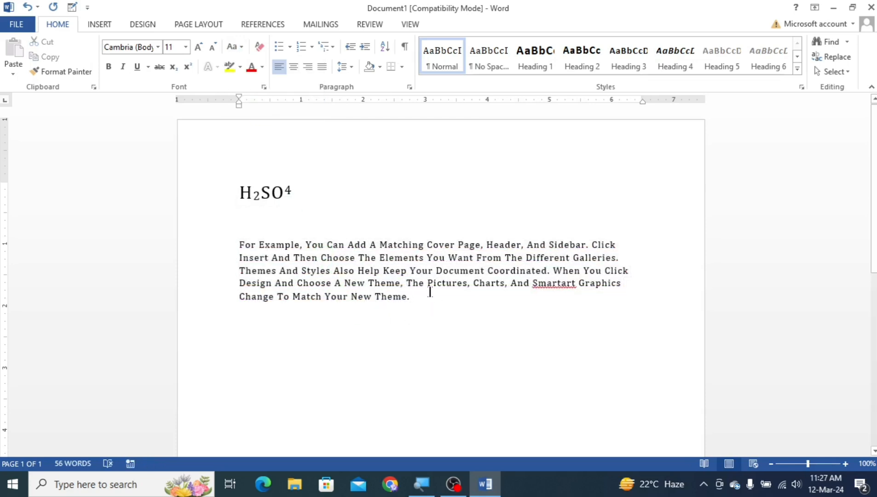
Step: Add an empty line after the paragraph ending "Change To Match Your New Theme."
left_click_drag(399, 297, 240, 254)
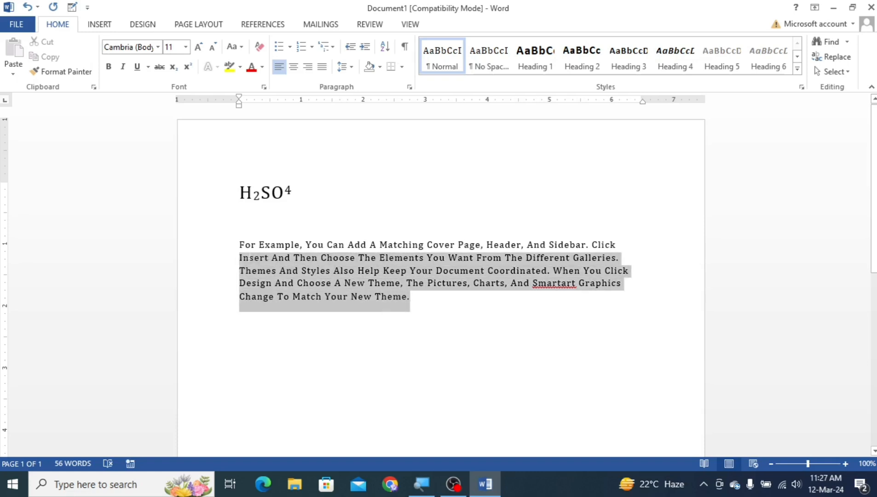
left_click(410, 297)
key("Return")
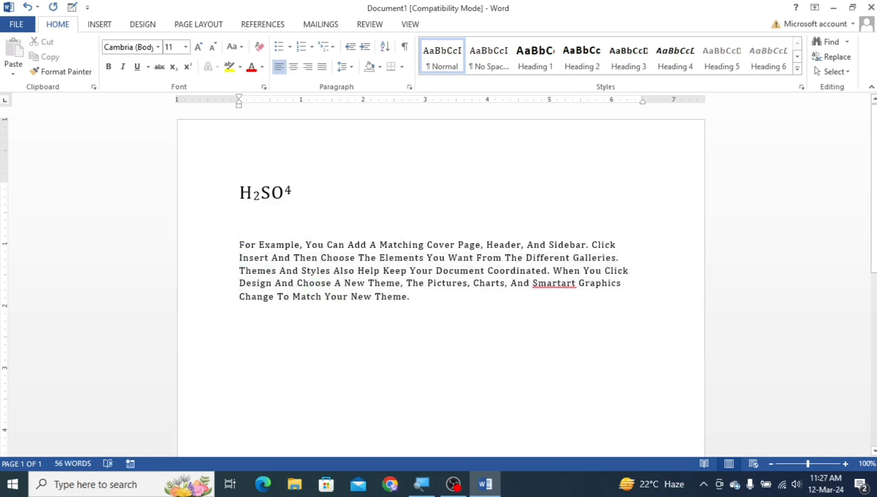
Step: Highlight the words "You Can Add A Matching" in the paragraph's first line in yellow
left_click_drag(426, 244, 308, 243)
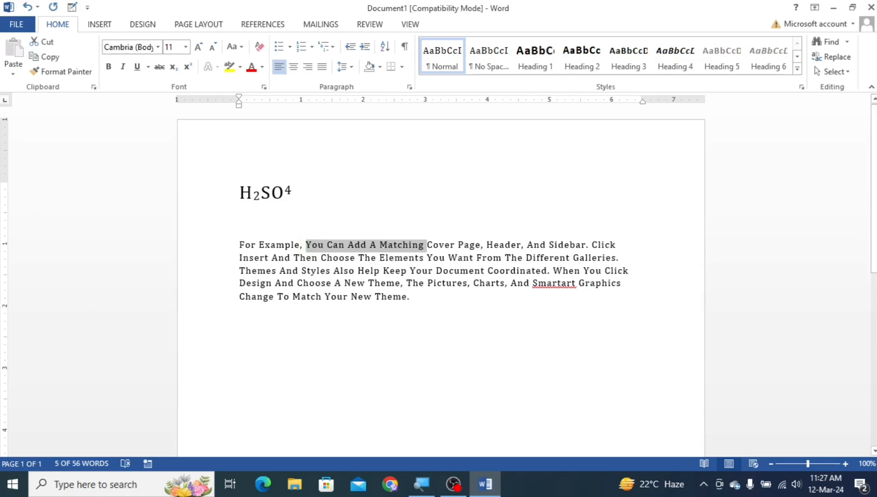
left_click(240, 67)
left_click(233, 93)
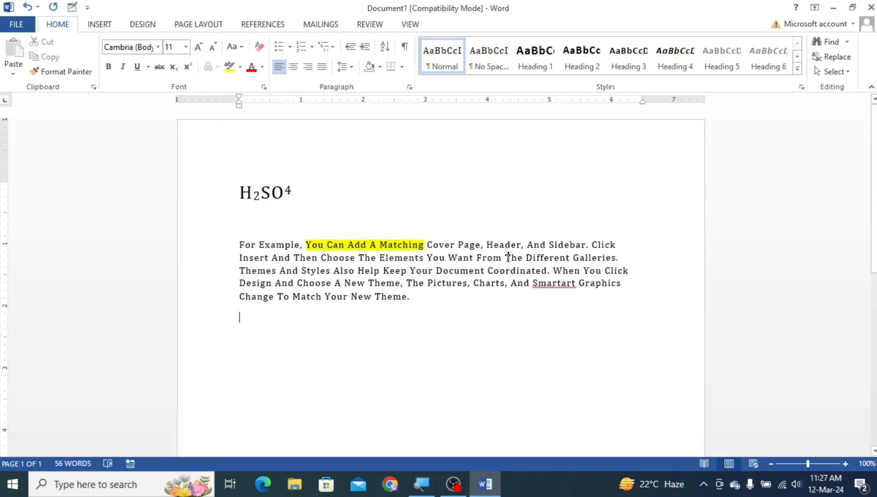
Step: Highlight the words "From The Different Galleries" in the paragraph's second line in red
left_click_drag(477, 258, 617, 258)
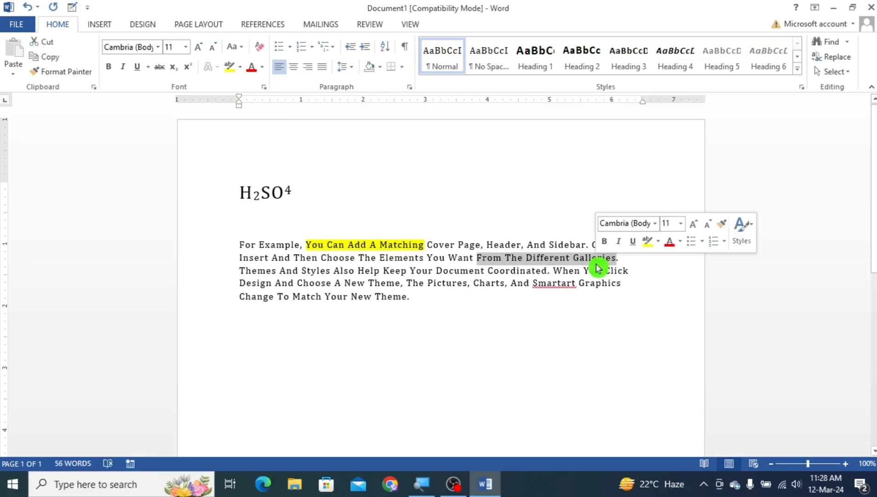
left_click(240, 67)
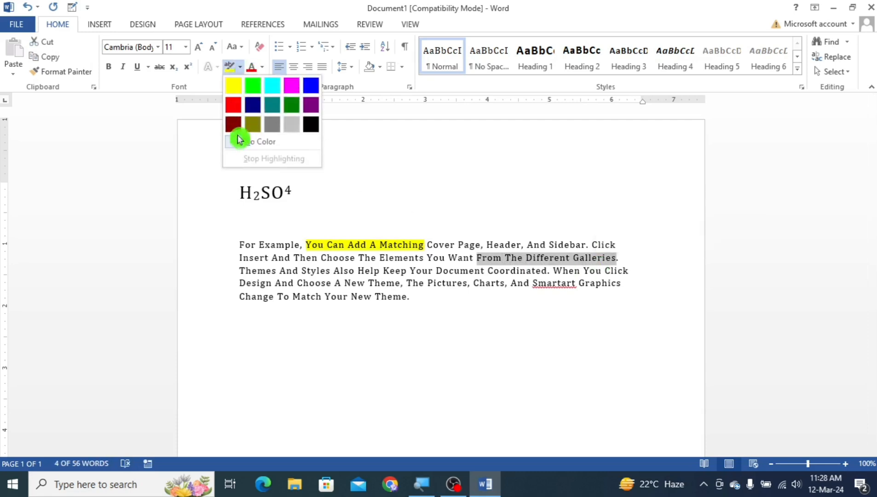
left_click(233, 106)
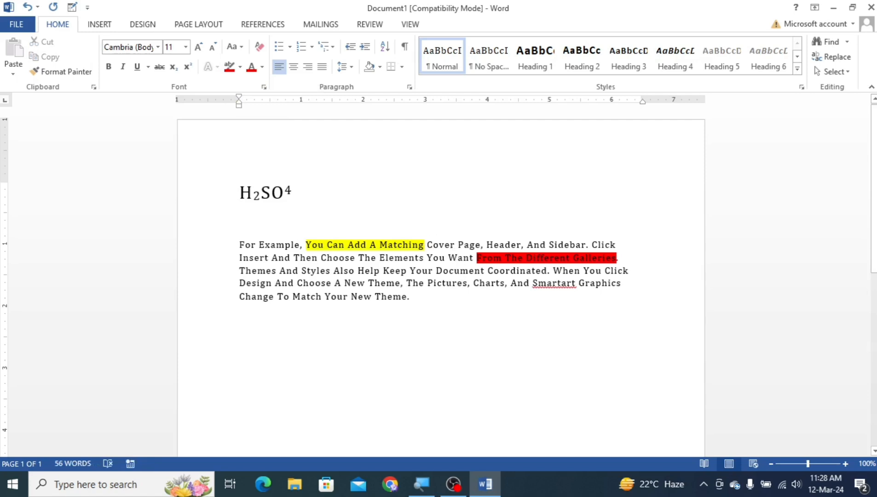
Step: Remove the highlighting from "You Can Add A Matching" and from "From The Different Galleries" by setting it to No Color
left_click_drag(424, 244, 306, 244)
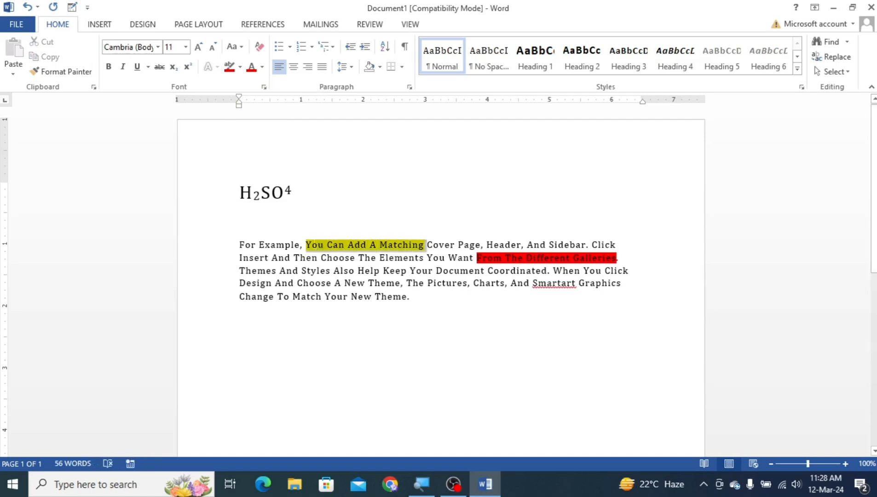
left_click(241, 69)
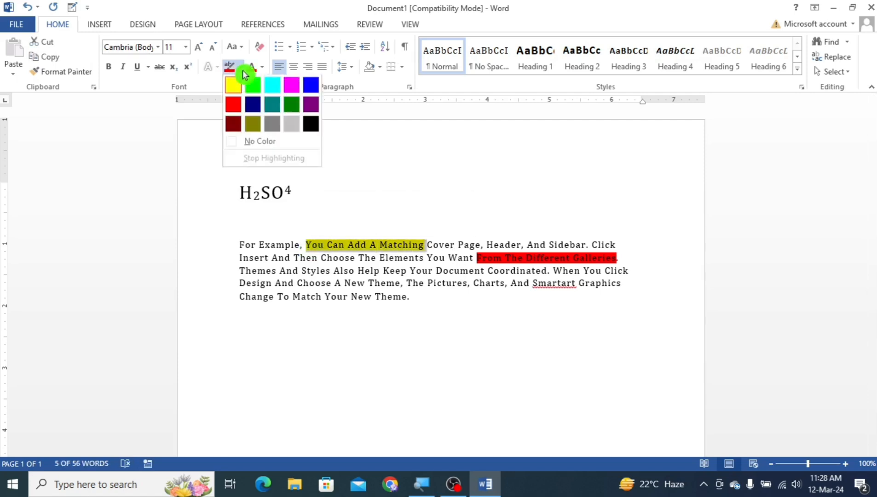
left_click(272, 142)
key("Left")
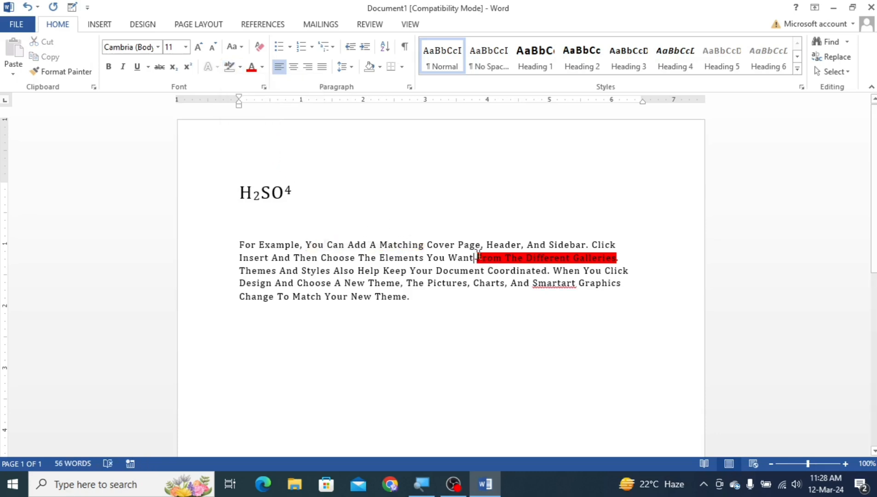
left_click_drag(479, 256, 550, 249)
left_click_drag(621, 258, 479, 258)
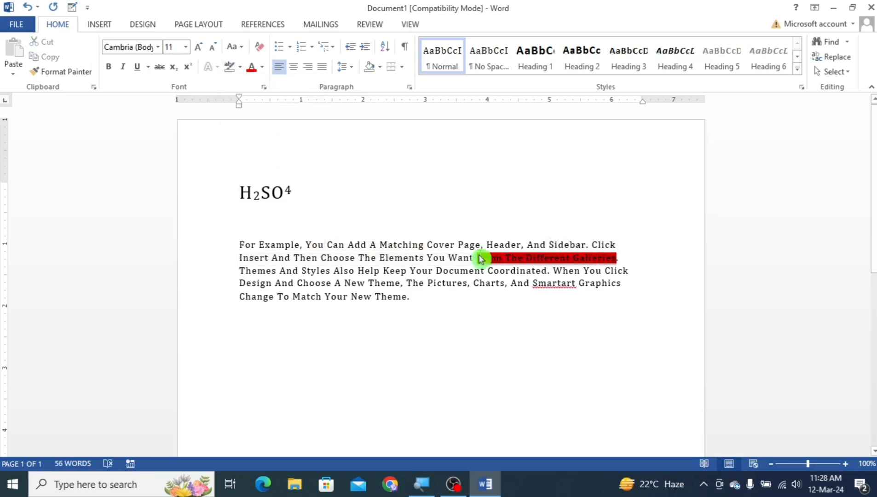
left_click(239, 73)
left_click(252, 147)
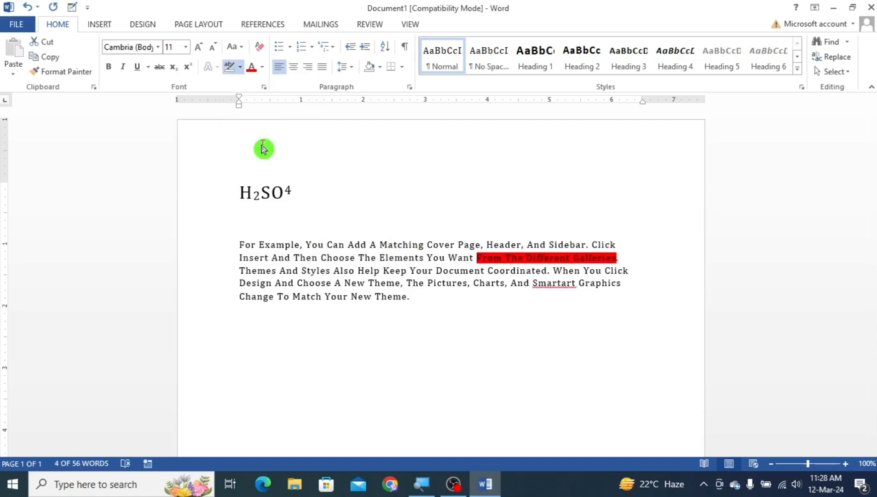
left_click(477, 258)
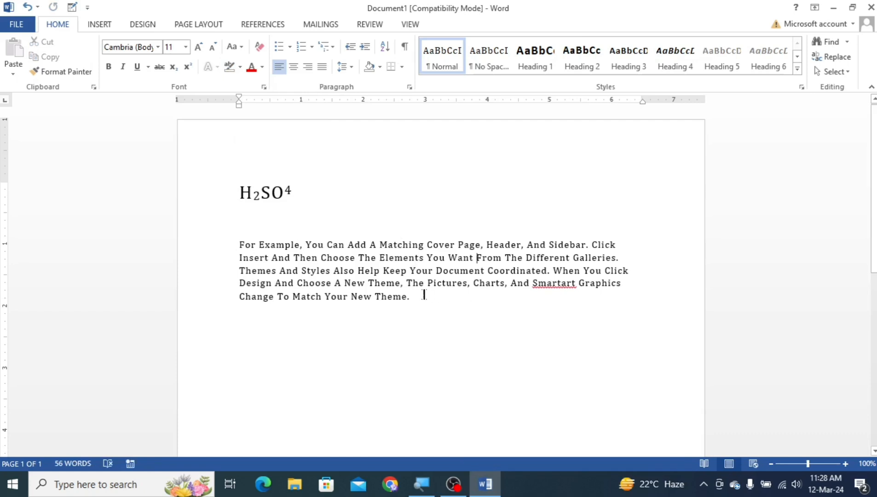
Step: Set the font colour of the paragraph beginning "For Example" to the standard light blue and clear the selection
left_click_drag(424, 295, 238, 233)
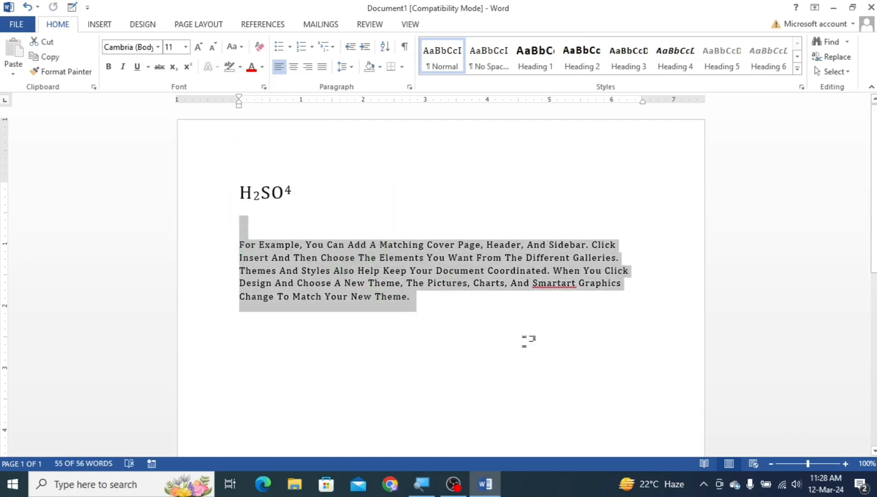
left_click(264, 69)
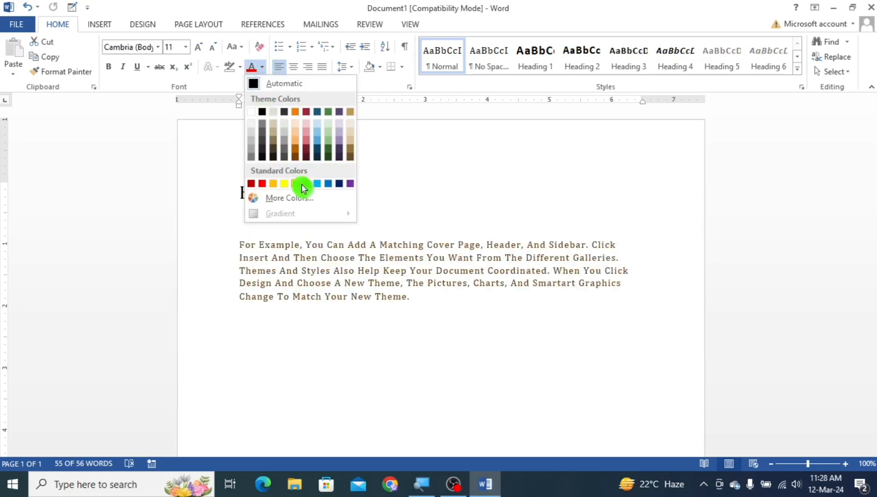
left_click(318, 184)
left_click(429, 315)
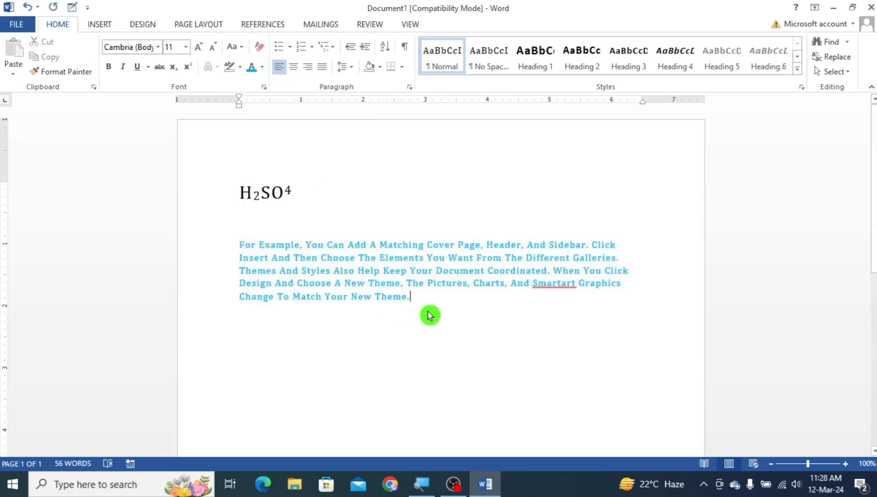
key("shift+Up")
key("shift+Up")
key("shift+Up")
key("shift+Up")
key("shift+Up")
key("shift+Up")
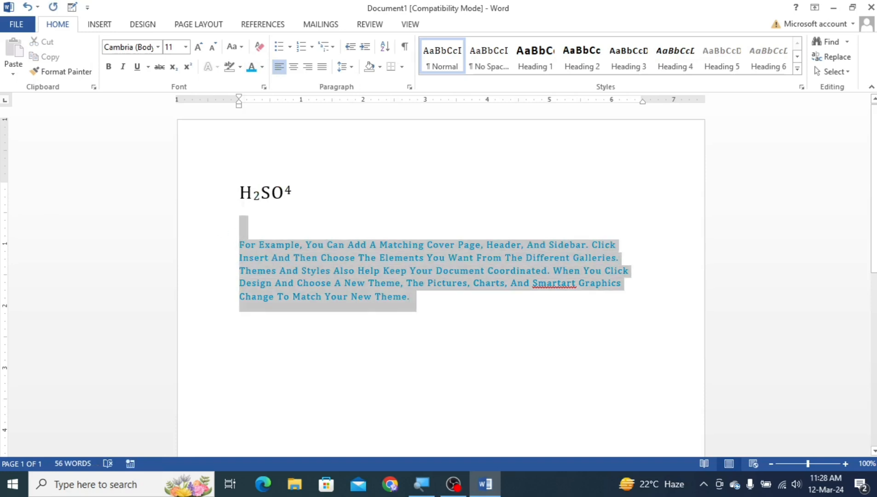
left_click(367, 247)
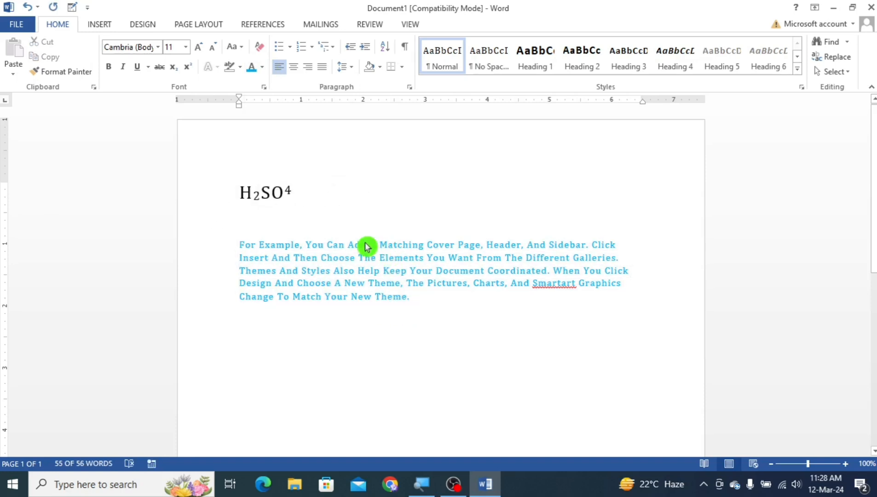
Step: Set the font colour of the paragraph beginning "For Example" to standard red and clear the selection
left_click_drag(409, 296, 271, 251)
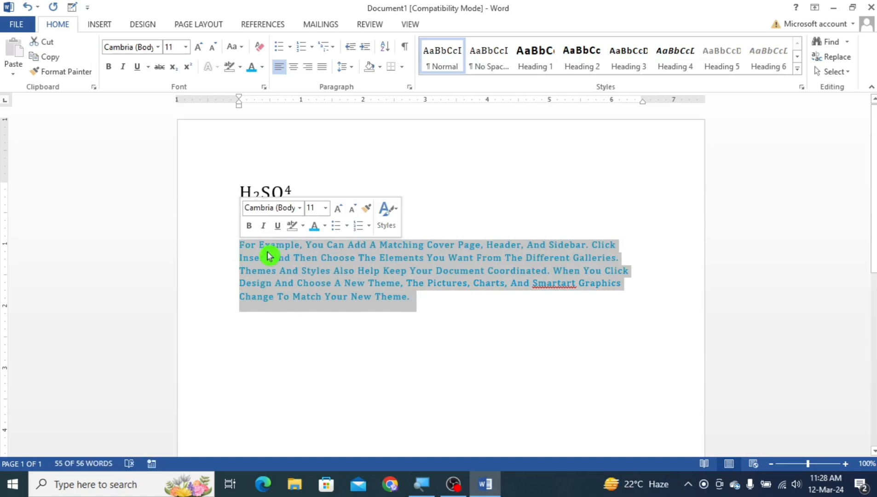
left_click(327, 228)
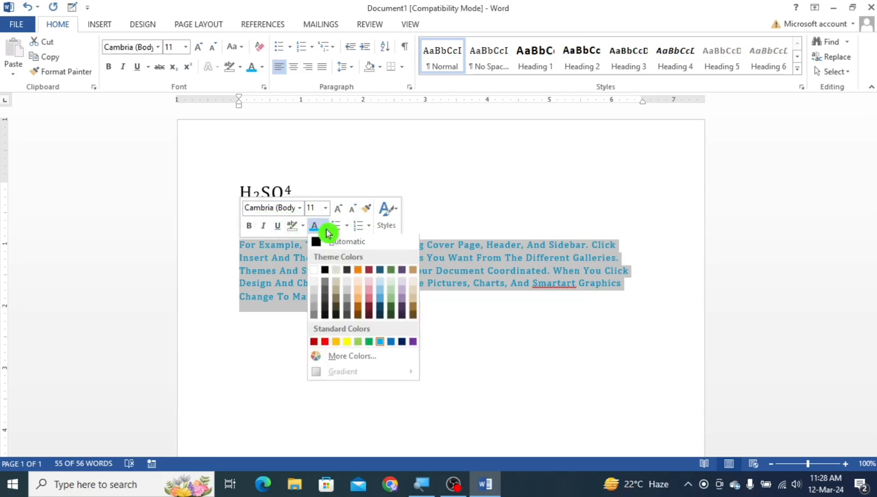
left_click(325, 344)
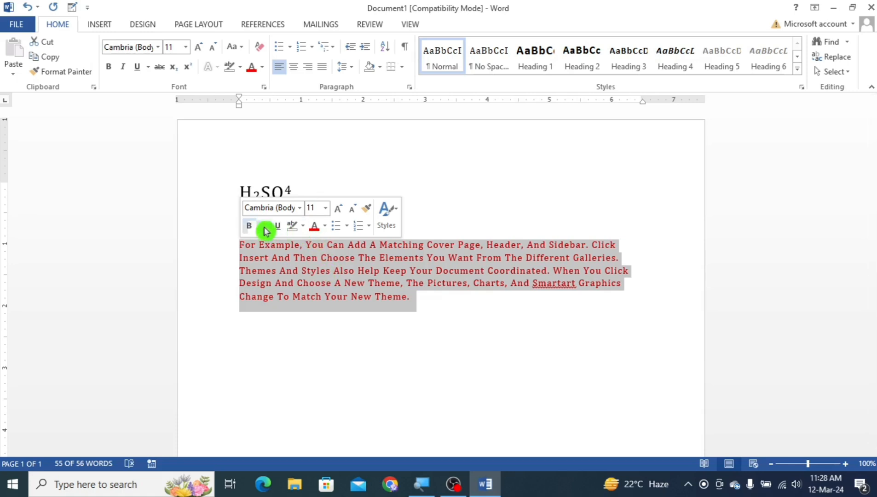
left_click(447, 314)
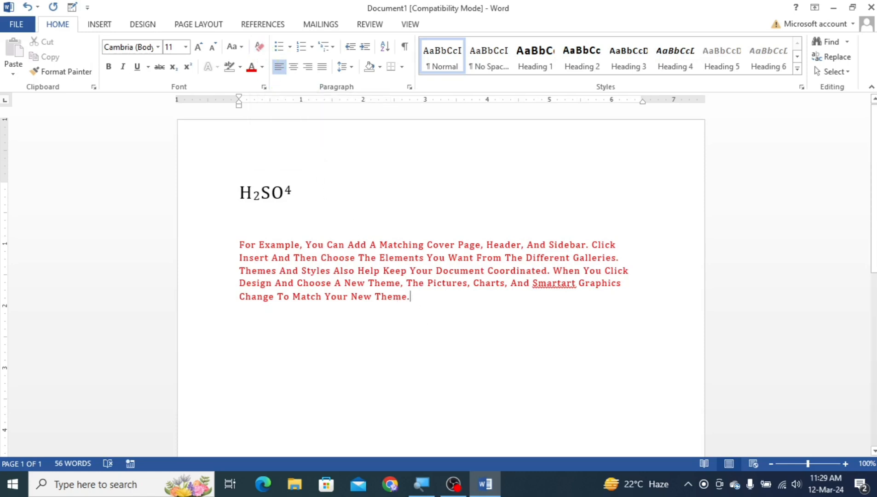
Step: Generate sample paragraphs with =rand() on a new line below the paragraph beginning "For Example"
key("Return")
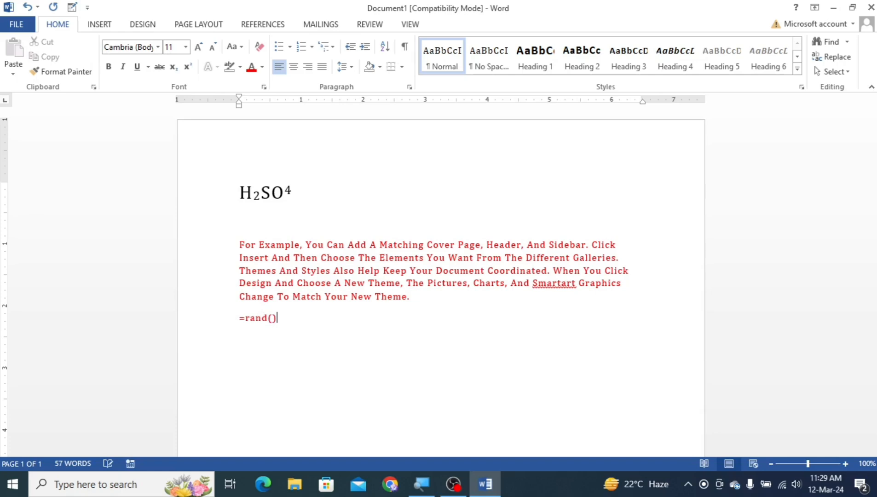
key("Return")
scroll(571, 256, "up", 2)
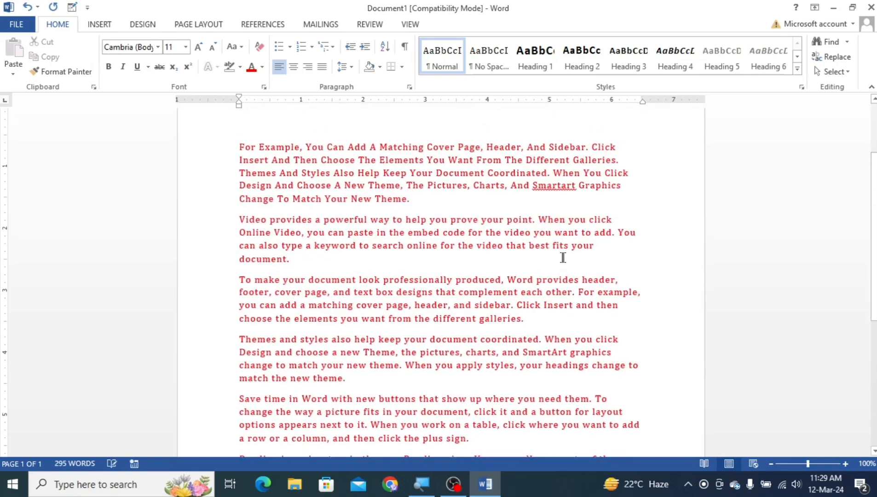
scroll(563, 258, "up", 3)
scroll(563, 257, "down", 4)
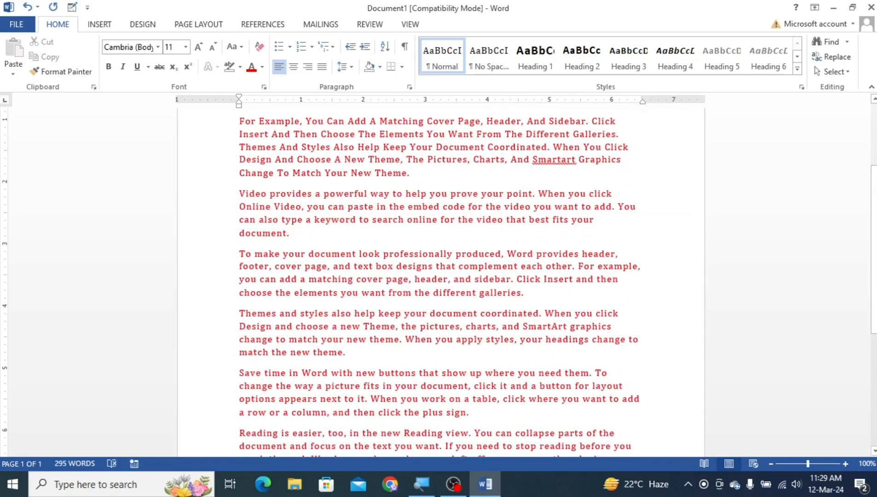
Step: Set the font of the paragraph beginning "Video provides a powerful way" to Arial Rounded MT Bold
left_click_drag(296, 234, 251, 195)
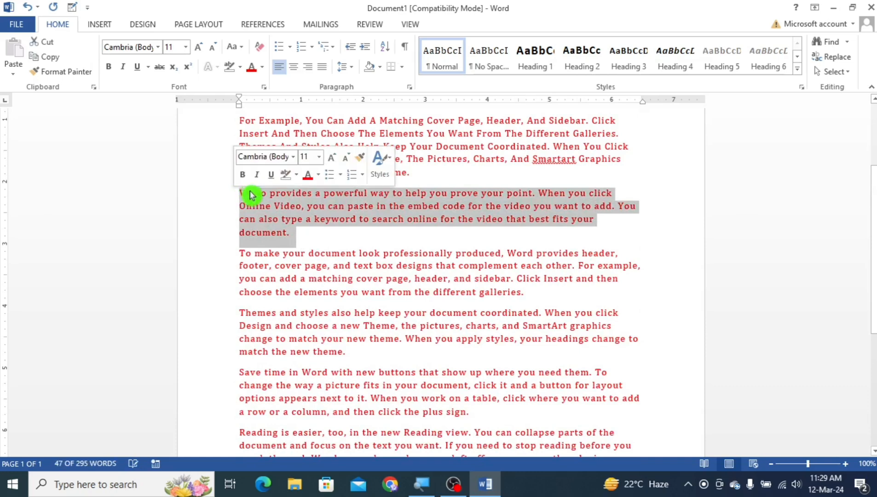
left_click(157, 48)
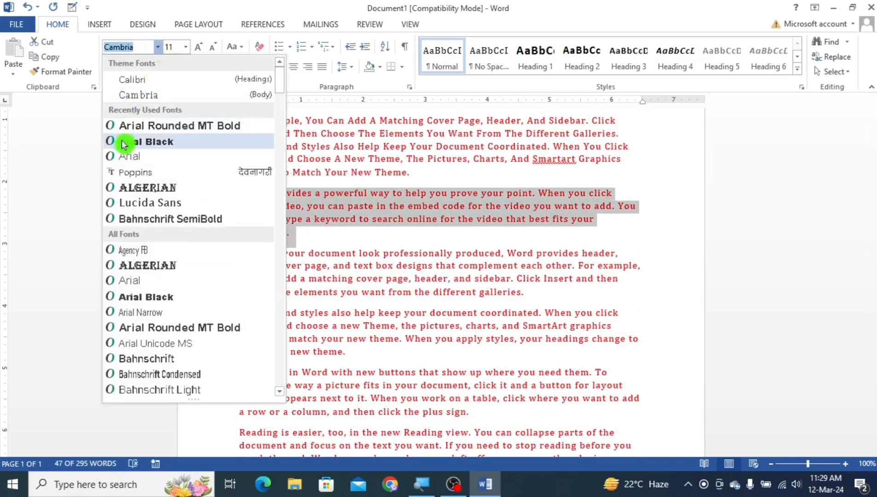
left_click(124, 121)
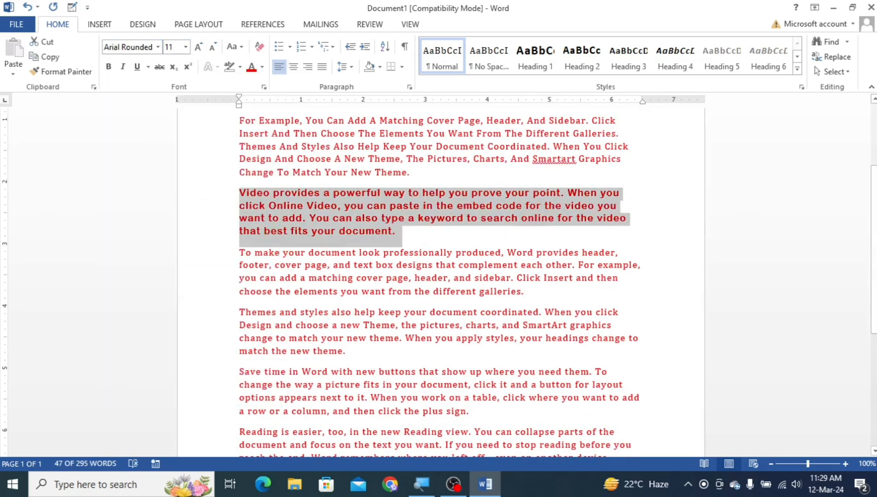
left_click(386, 278)
Step: Set the font of the paragraph beginning "To make your document look professionally produced" to Algerian
left_click_drag(505, 292, 239, 252)
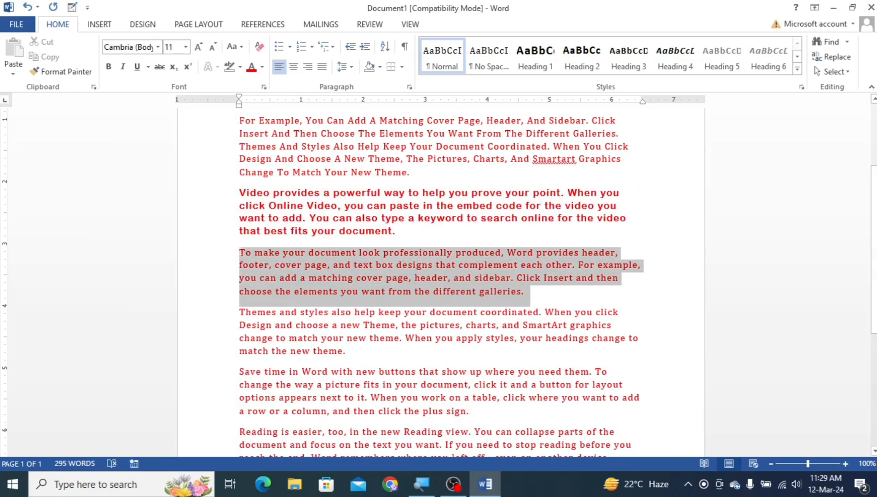
left_click(159, 48)
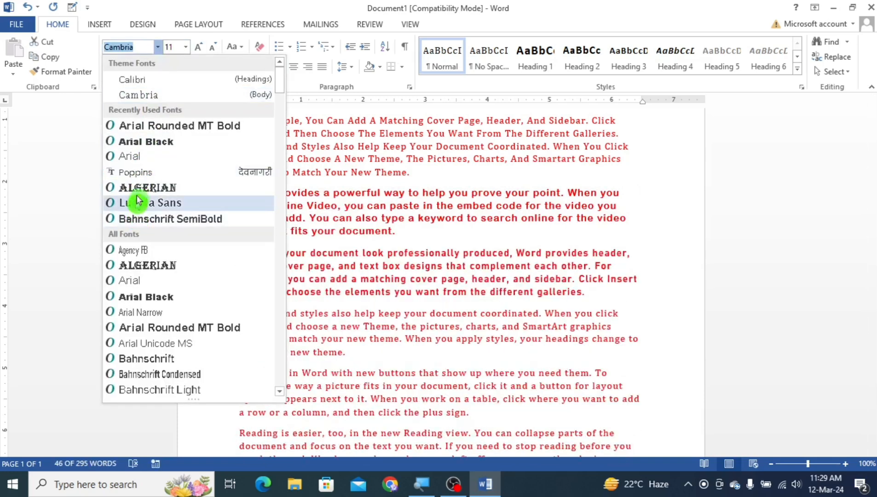
left_click(135, 184)
left_click(549, 311)
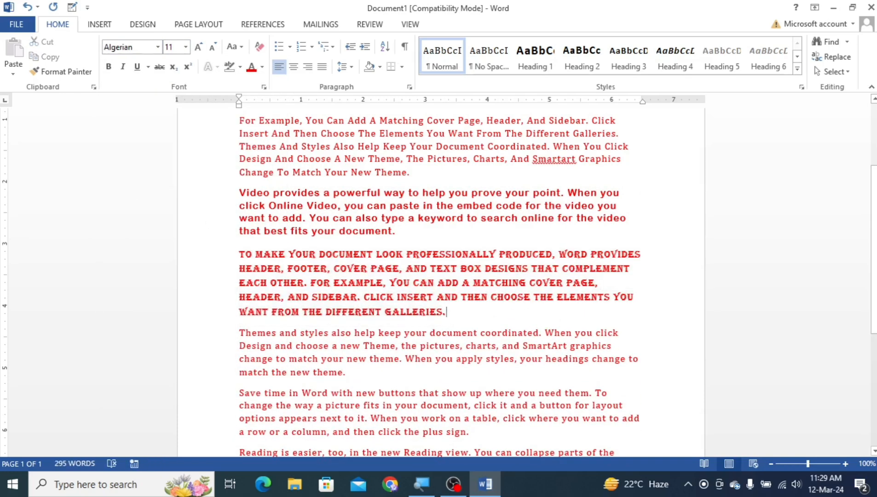
Step: Clear all formatting from the paragraphs beginning "Video provides" and "To make your document"
scroll(439, 286, "up", 1)
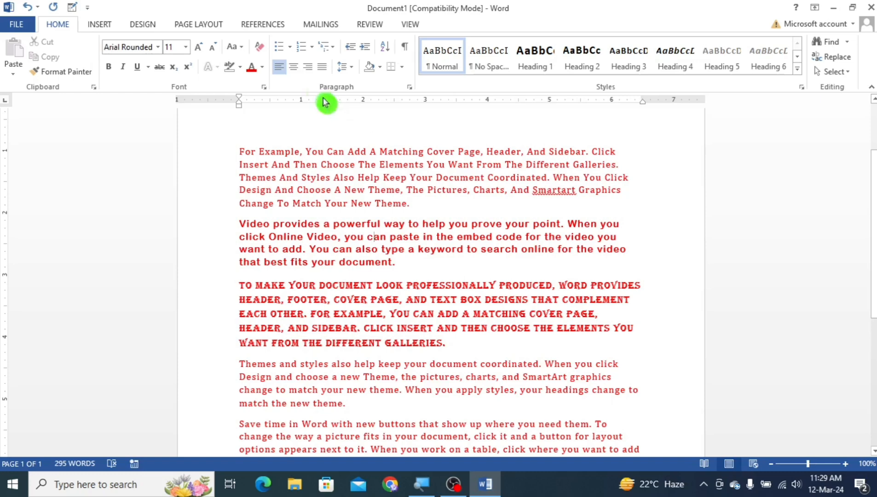
left_click(259, 47)
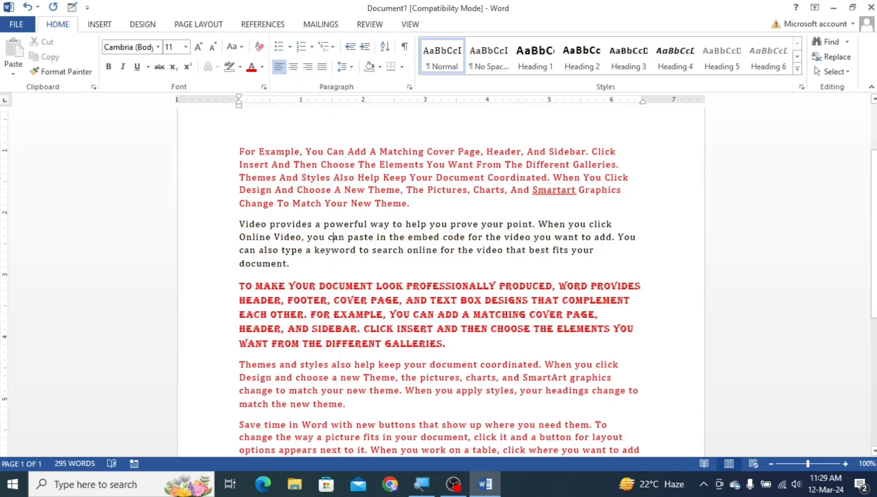
left_click(355, 300)
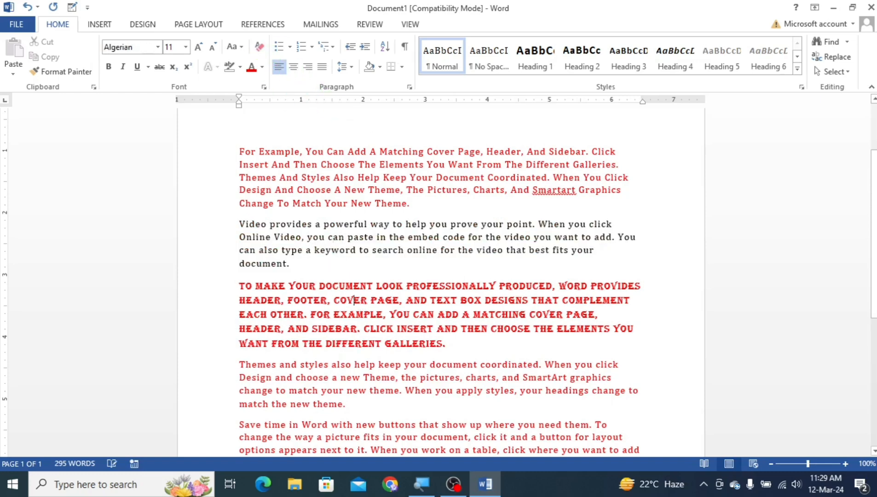
left_click(259, 48)
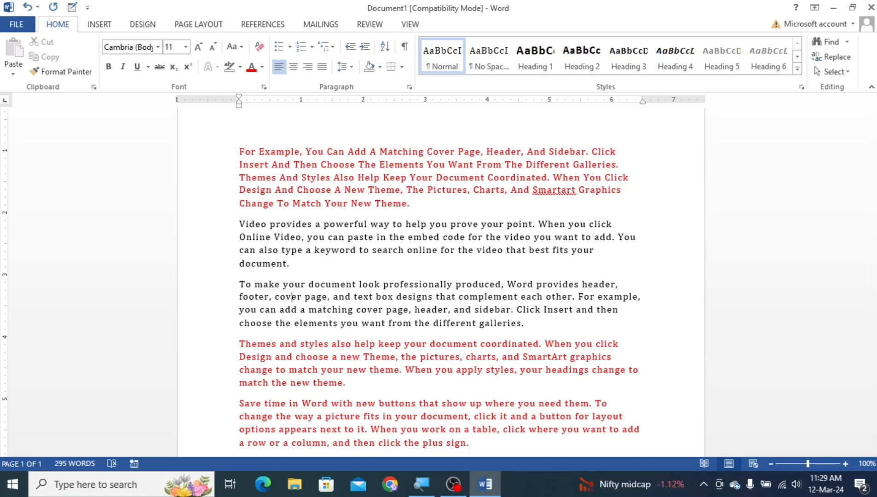
Step: Set the font of the red paragraph beginning "For Example" to Algerian and clear the selection
key("ctrl+Home")
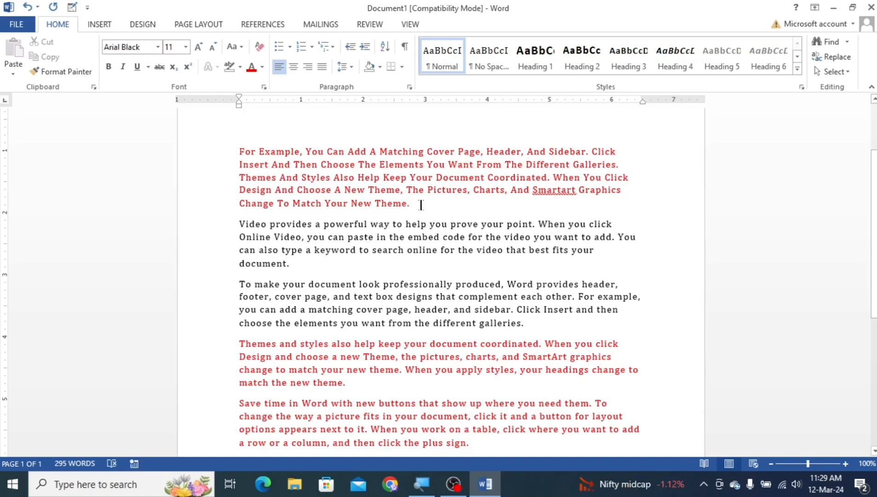
left_click_drag(421, 205, 216, 150)
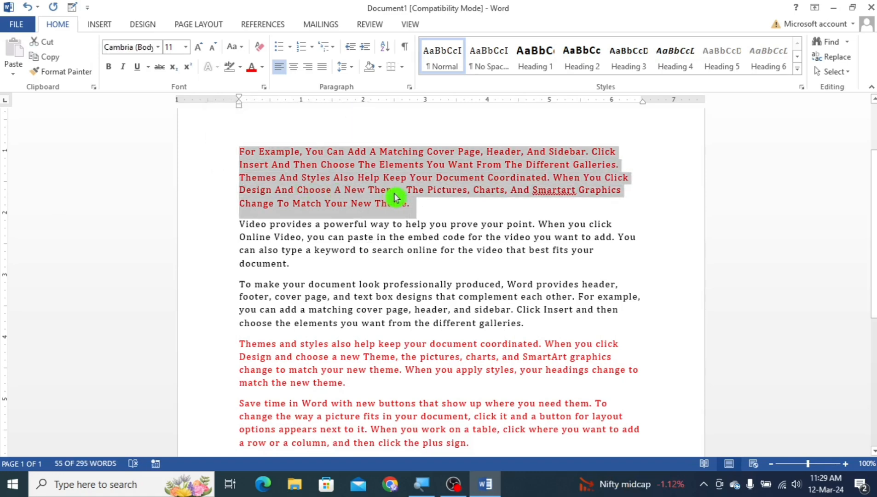
left_click(159, 49)
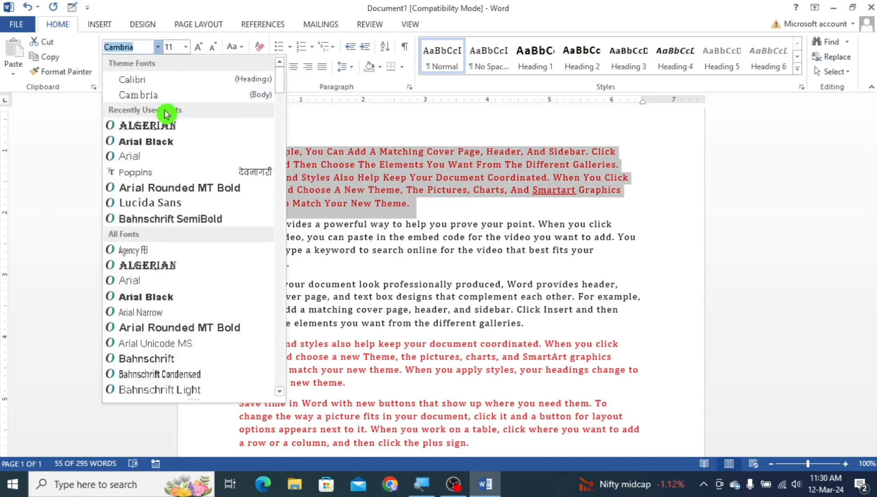
left_click(147, 125)
left_click(361, 235)
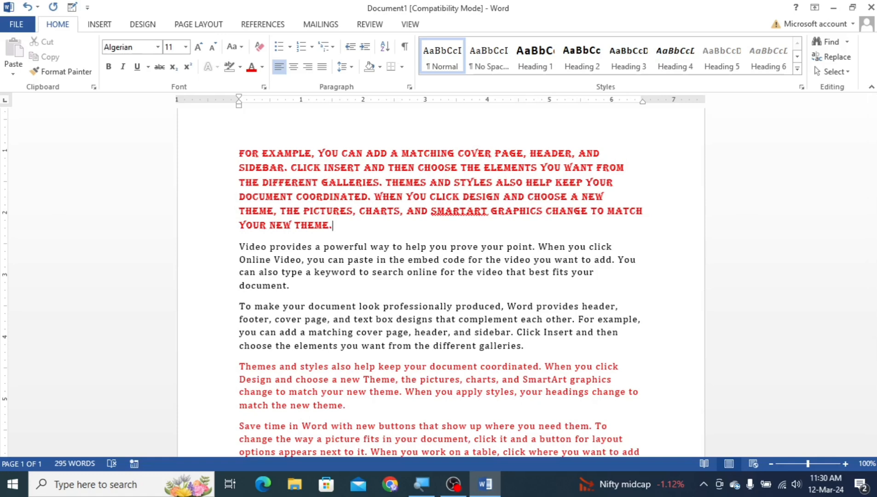
Step: Apply the Small caps effect to the paragraph beginning "For Example" through the font settings and clear the selection
left_click_drag(335, 226, 240, 154)
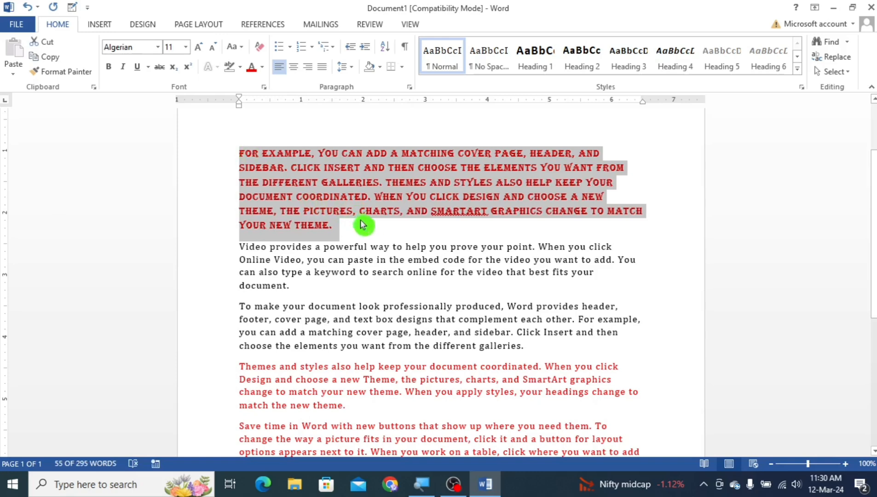
left_click(264, 87)
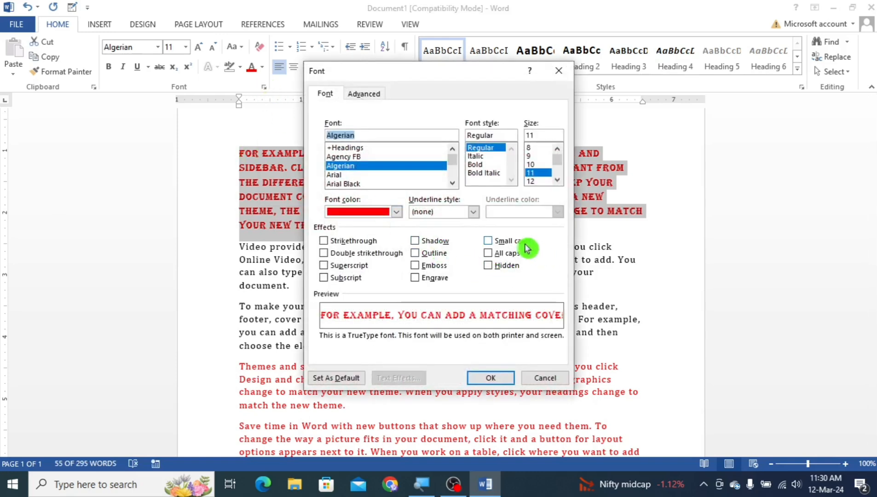
left_click(488, 241)
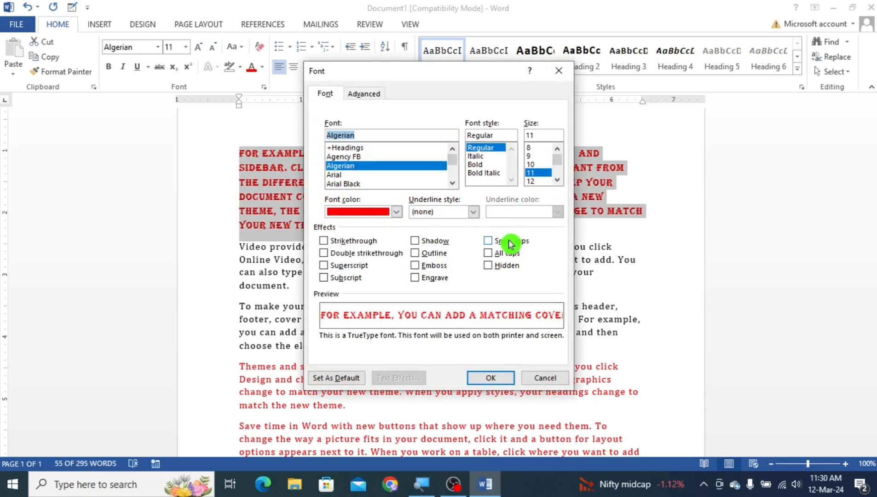
left_click(495, 380)
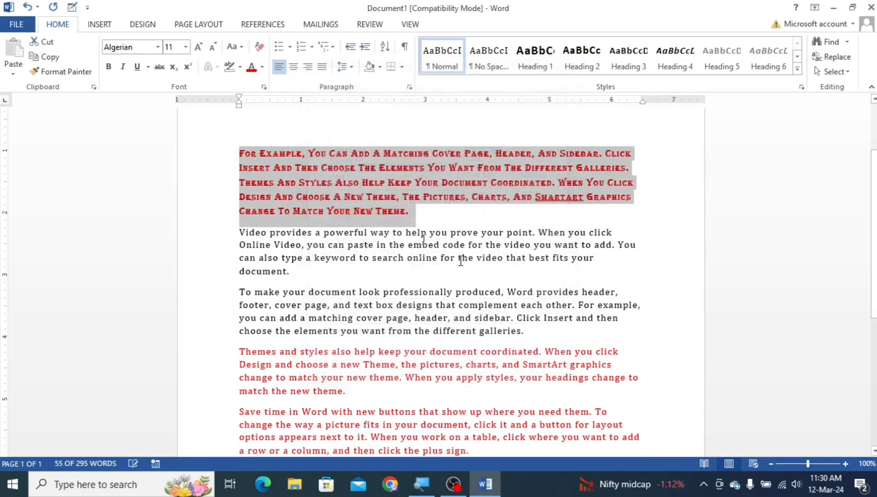
left_click(336, 197)
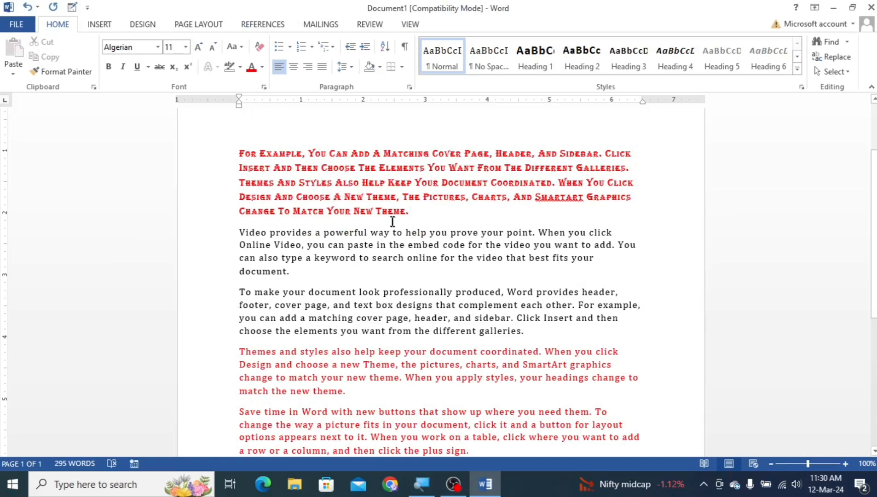
scroll(441, 276, "up", 3)
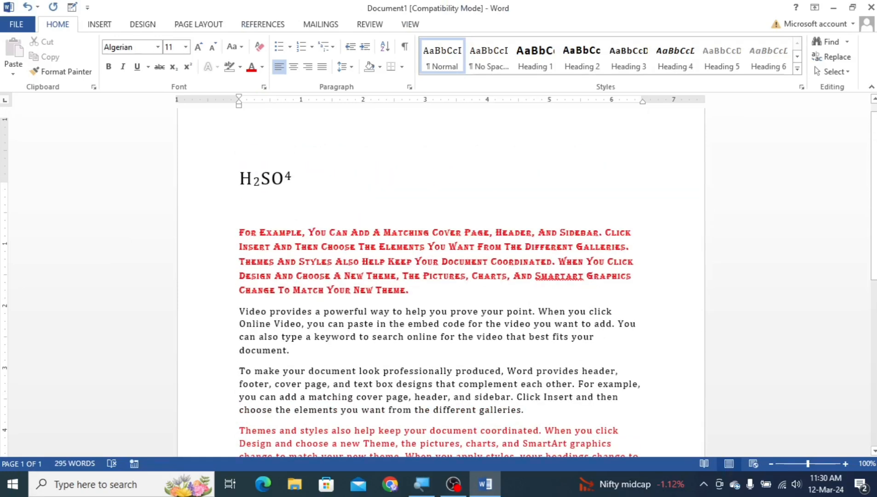
left_click(265, 87)
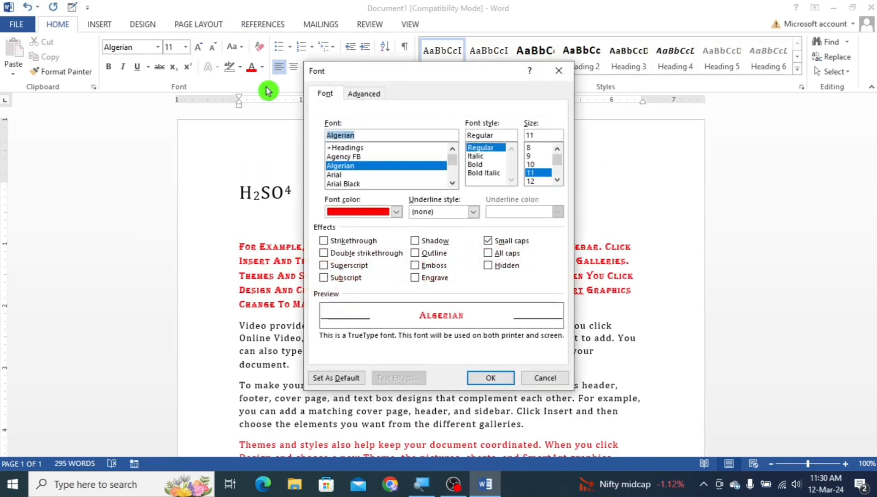
left_click(552, 378)
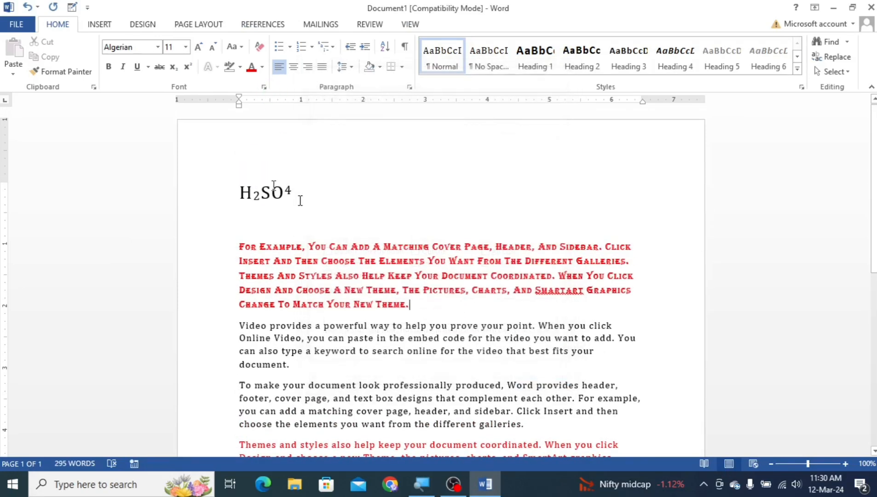
Step: Apply the Hidden font effect to the H2SO4 line above the red paragraph
left_click(297, 195)
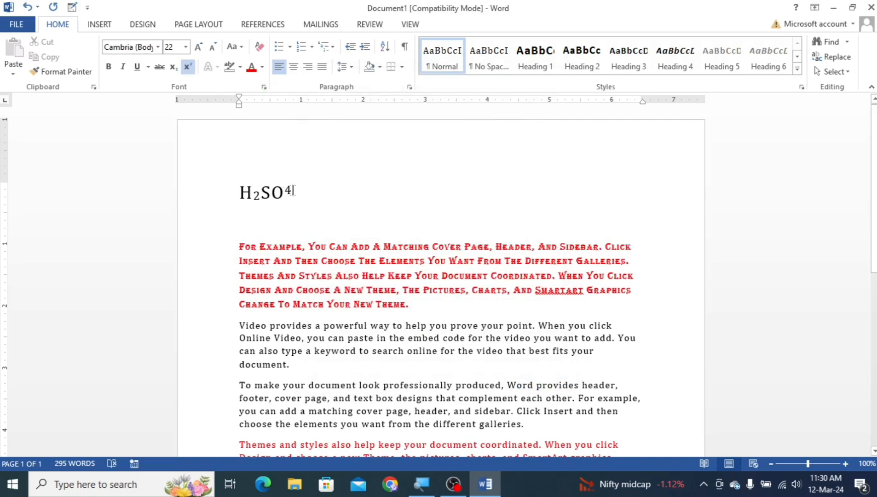
left_click_drag(294, 190, 239, 193)
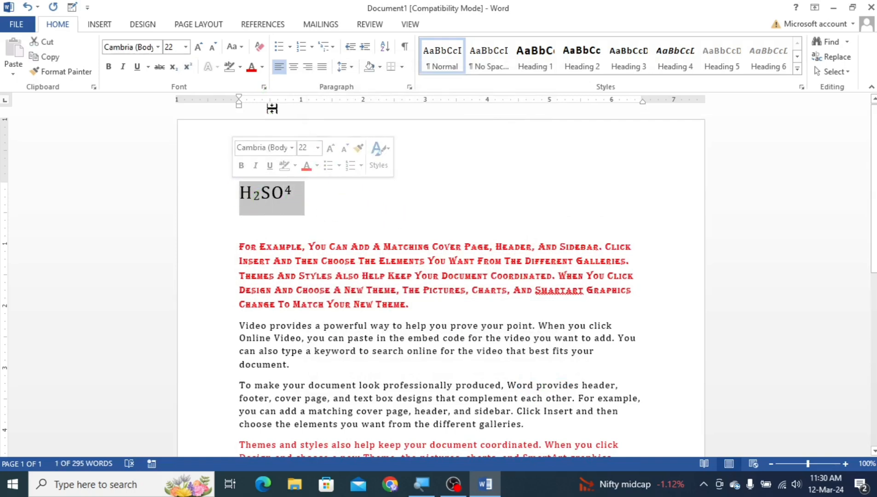
left_click(265, 88)
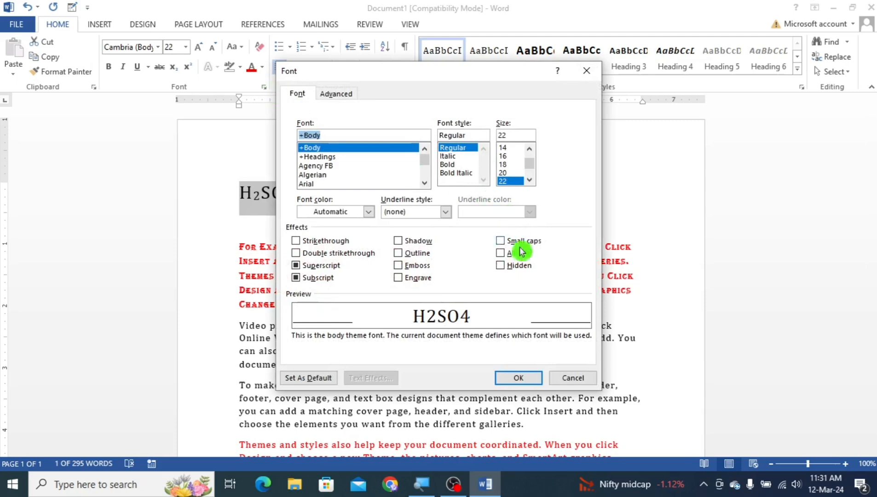
left_click(500, 265)
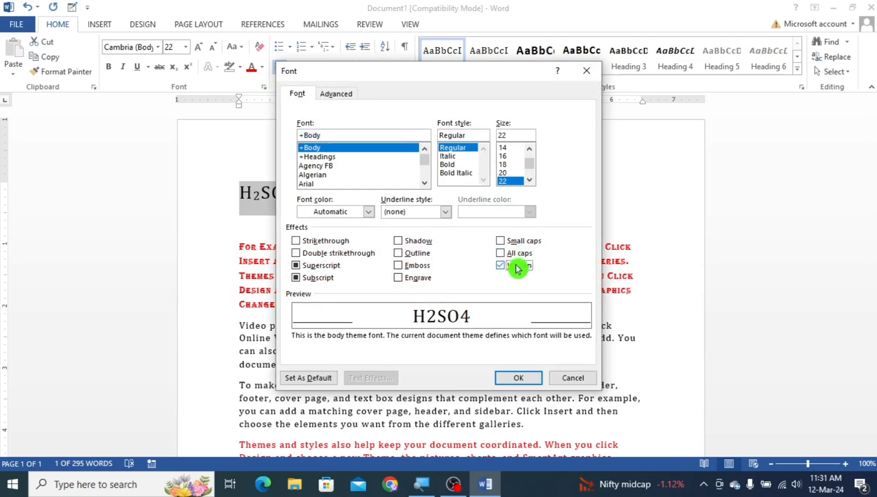
left_click(522, 377)
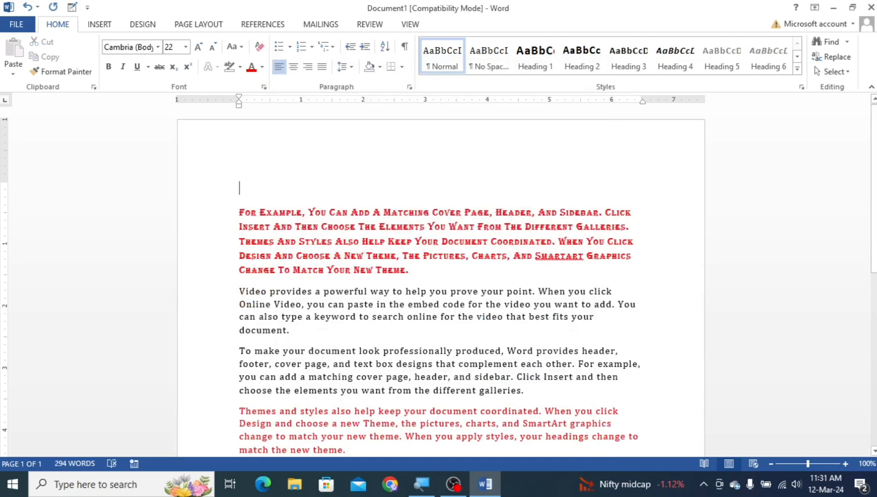
Step: Try to toggle the Hidden font effect on the empty line above the red paragraph without selecting any text
scroll(437, 276, "down", 4)
scroll(437, 276, "up", 2)
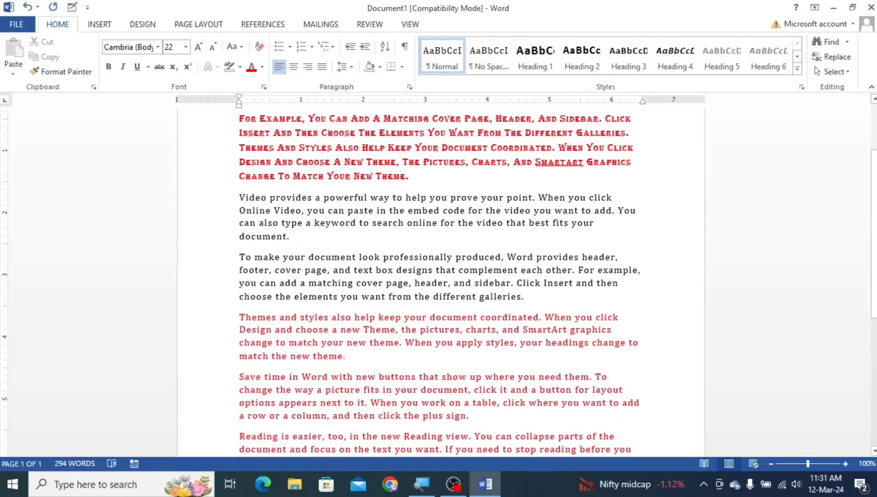
scroll(273, 176, "up", 3)
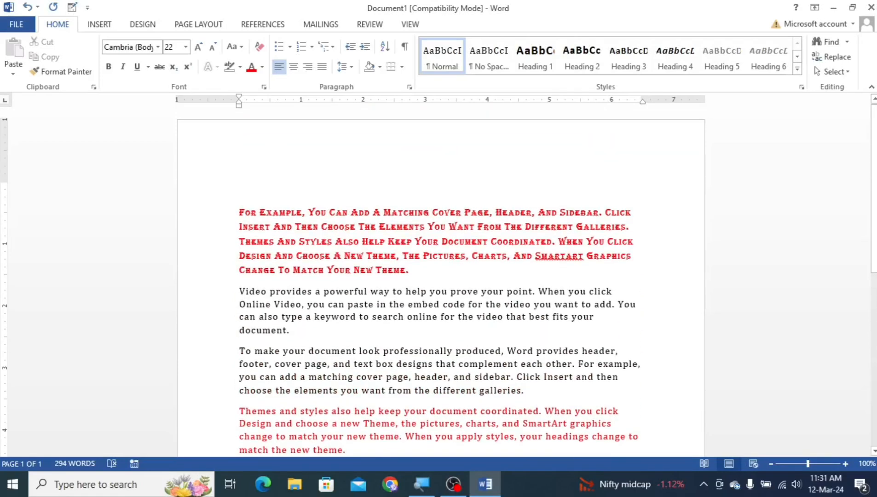
left_click(264, 87)
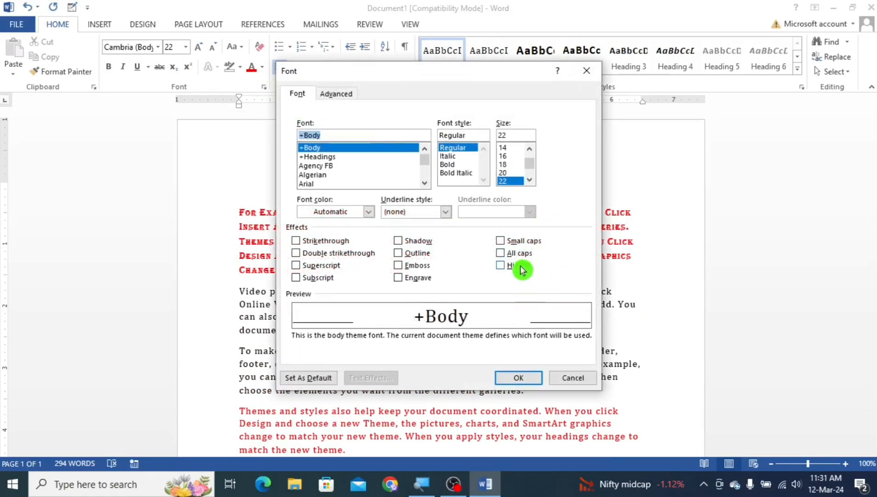
left_click(500, 266)
left_click(519, 378)
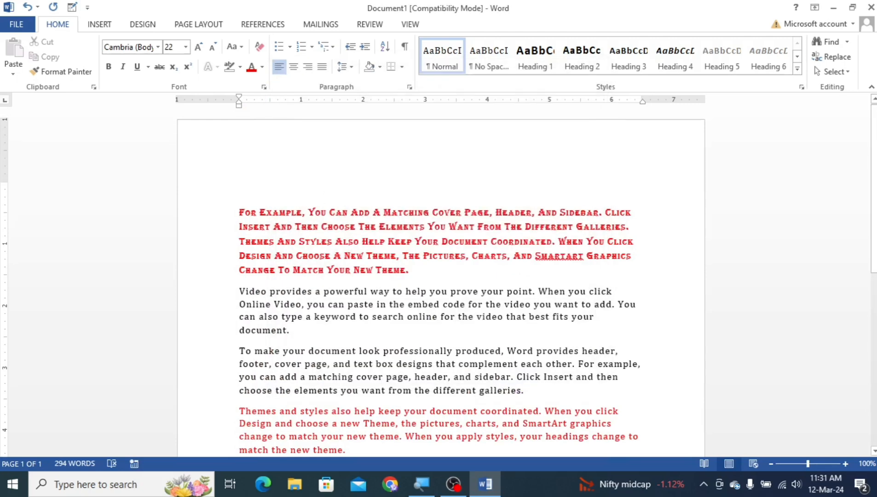
Step: Clear the Hidden font effect for the entire document's text
key("ctrl+a")
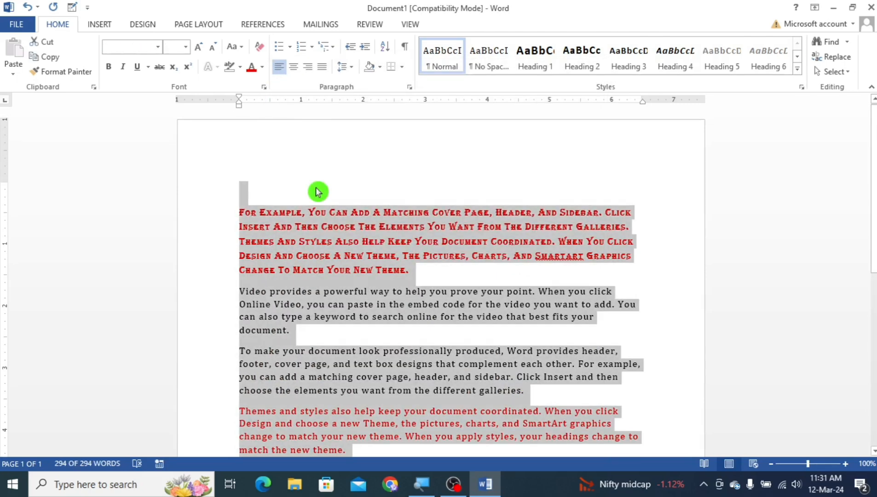
left_click(264, 87)
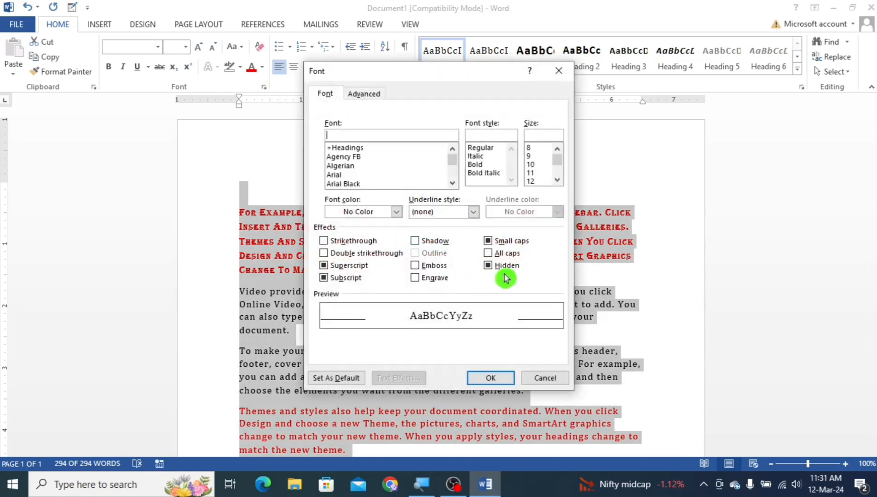
left_click(507, 266)
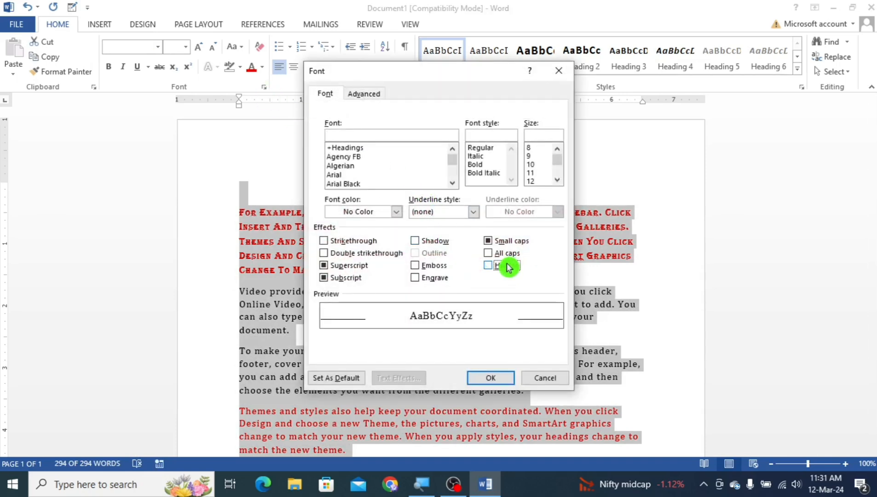
left_click(493, 378)
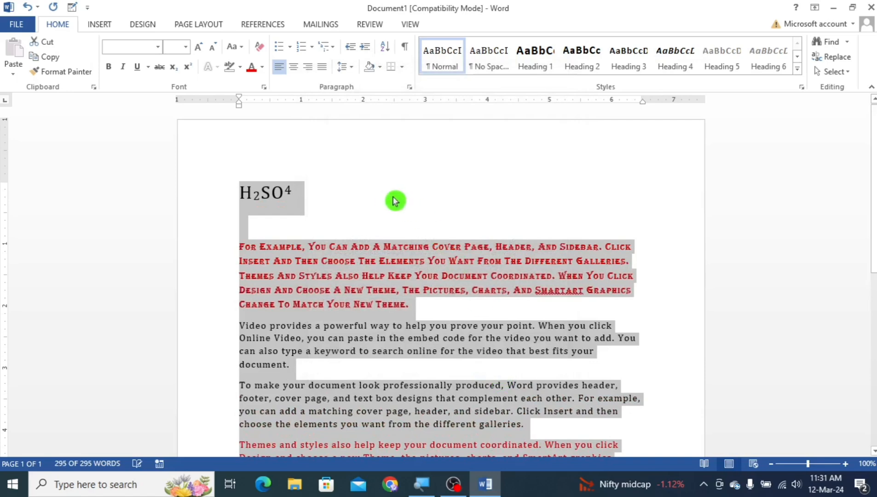
left_click(352, 191)
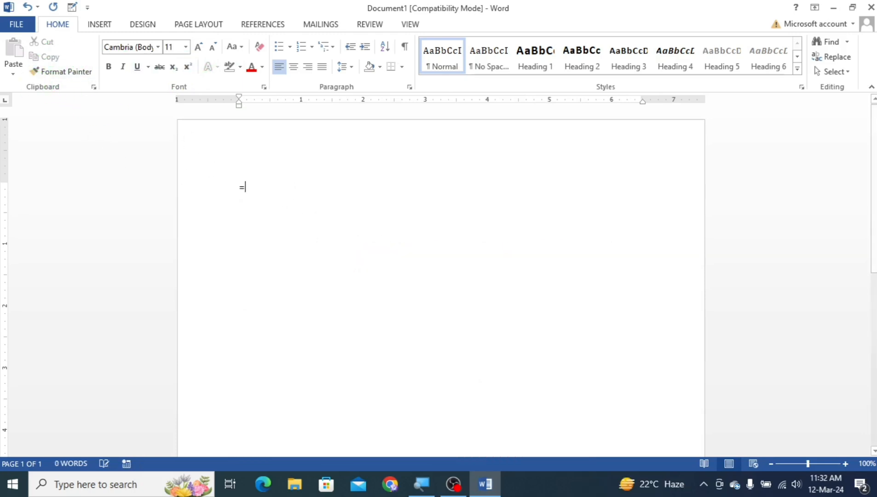
Step: Generate sample paragraphs in the blank document with =rand()
type("rand(")
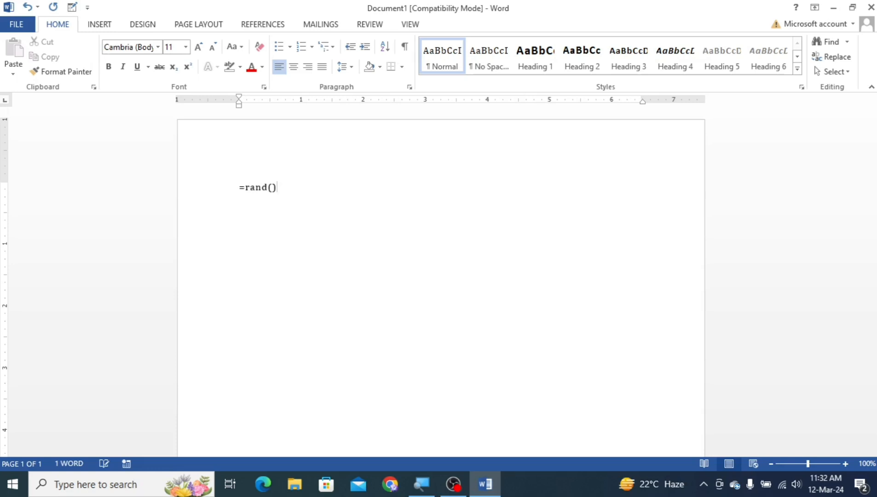
key("Return")
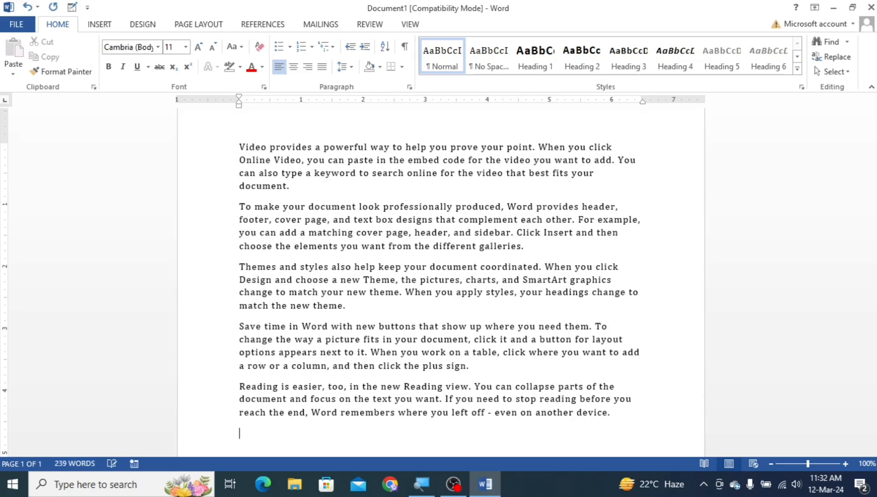
scroll(441, 276, "up", 2)
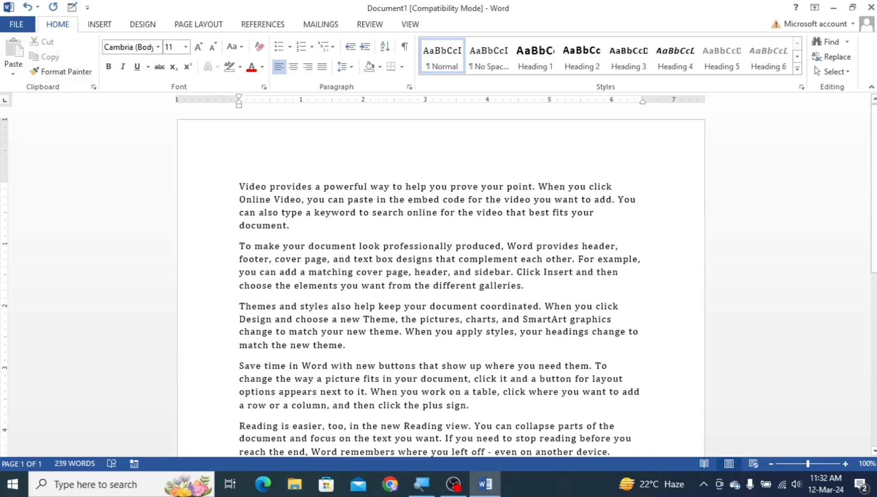
triple_click(289, 227)
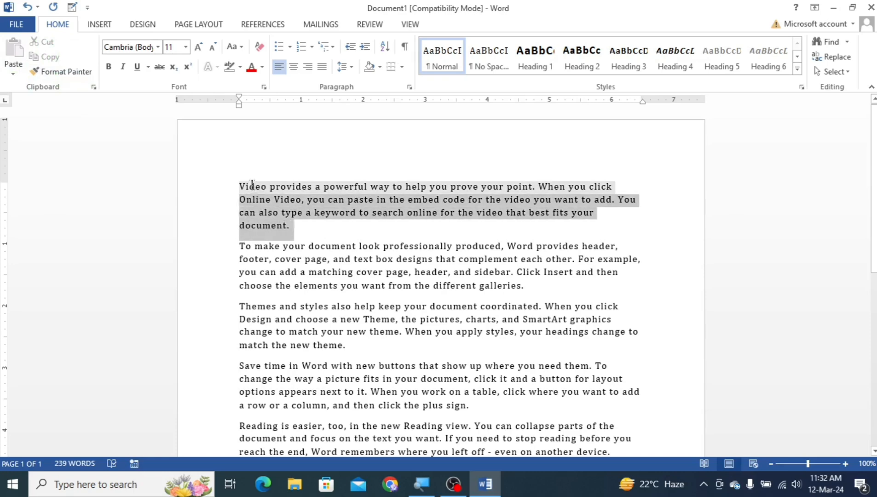
left_click(336, 230)
scroll(335, 230, "down", 4)
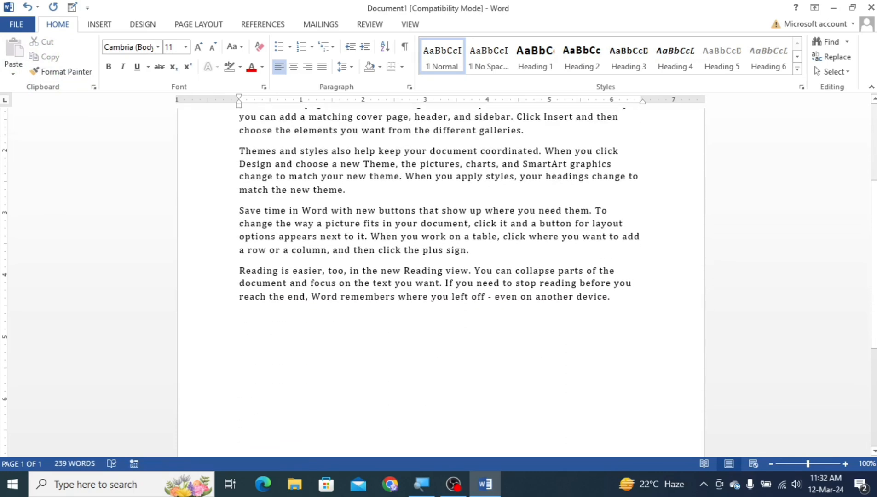
scroll(305, 224, "up", 4)
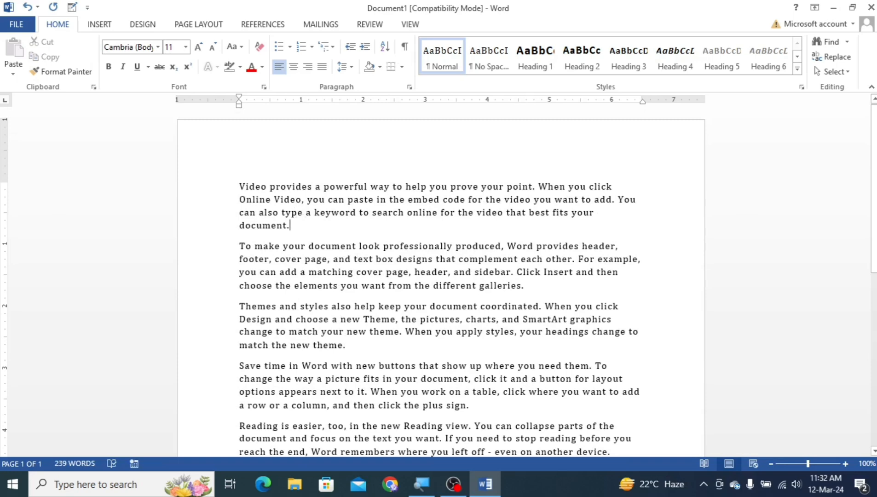
left_click_drag(289, 226, 237, 189)
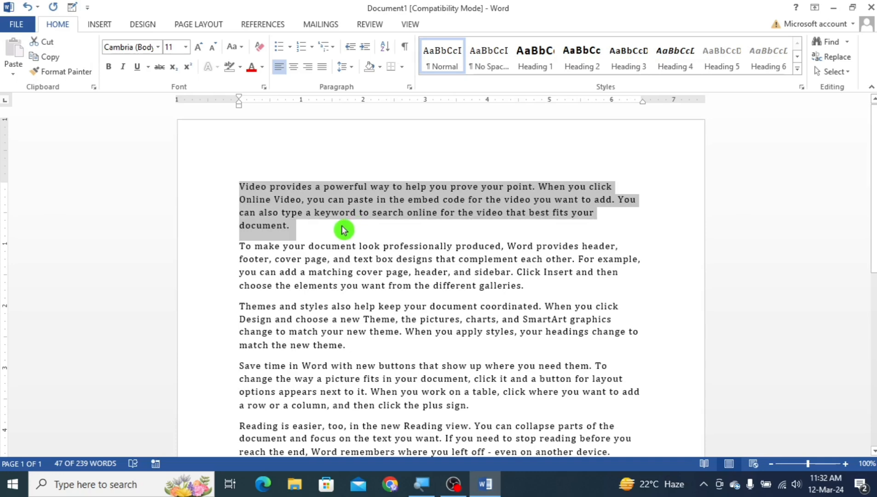
left_click(343, 230)
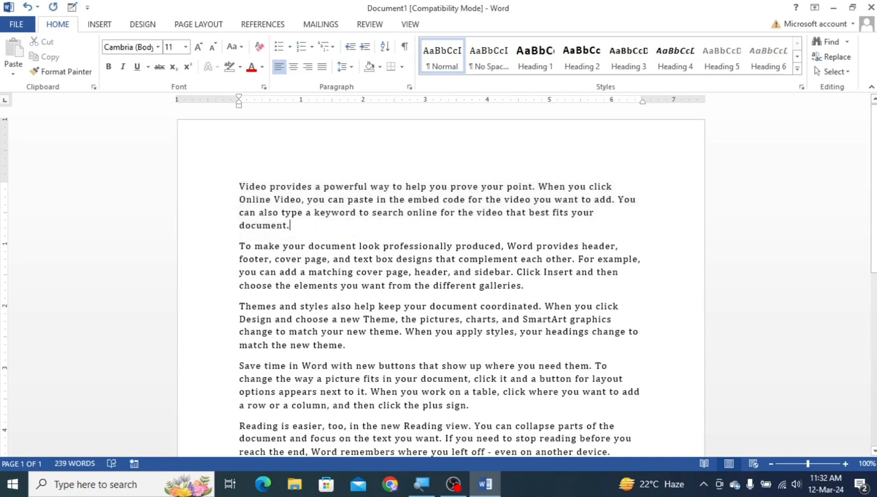
Step: Cut the first paragraph, starting "Video provides", and paste it at the end of the document keeping text only
left_click_drag(290, 226, 239, 187)
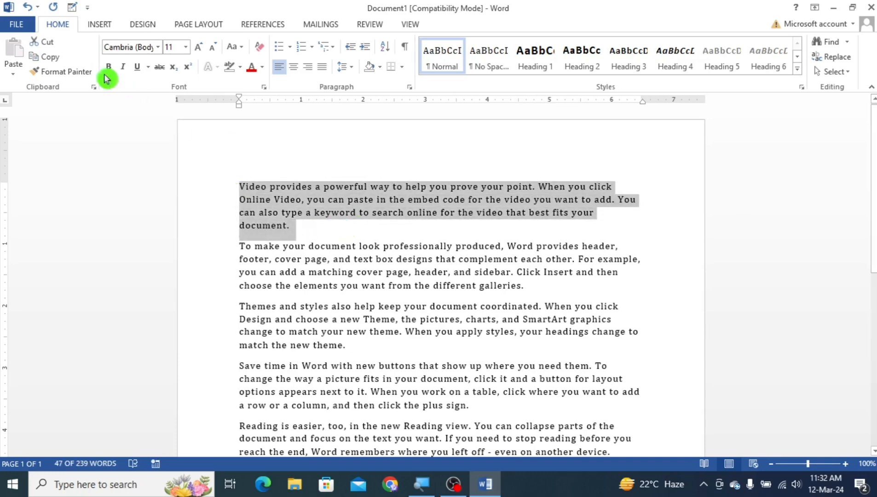
left_click(48, 46)
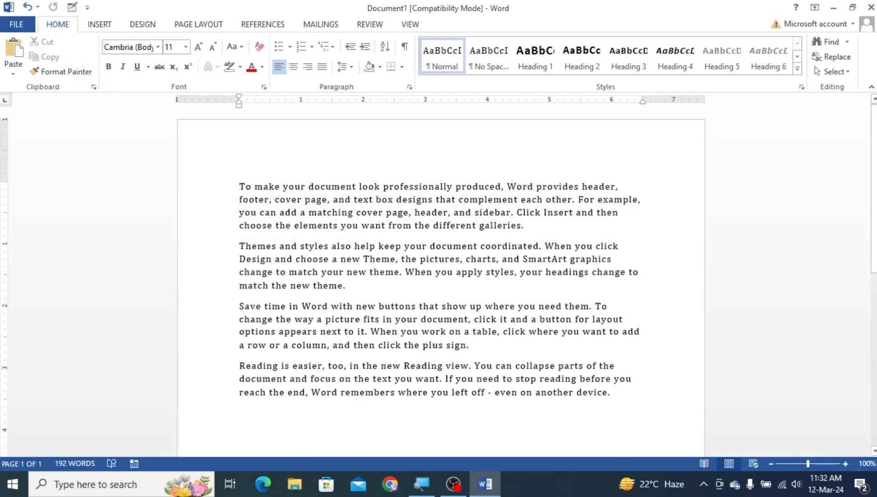
scroll(352, 311, "down", 3)
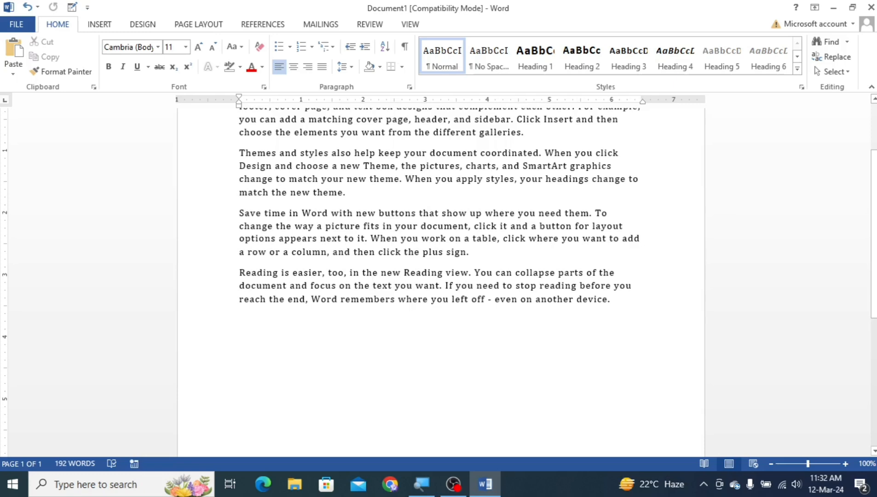
left_click(18, 71)
left_click(49, 107)
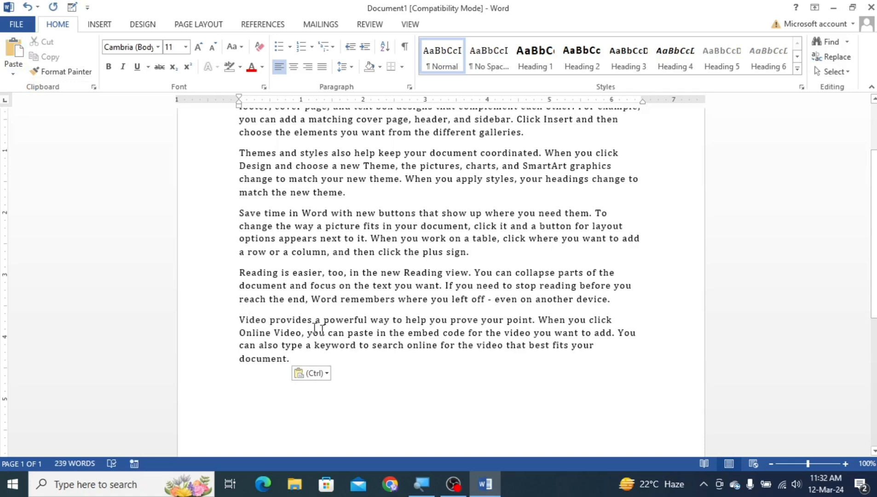
Step: Insert an empty line above the first paragraph, "To make your document look professionally produced"
scroll(317, 327, "up", 3)
scroll(318, 199, "down", 4)
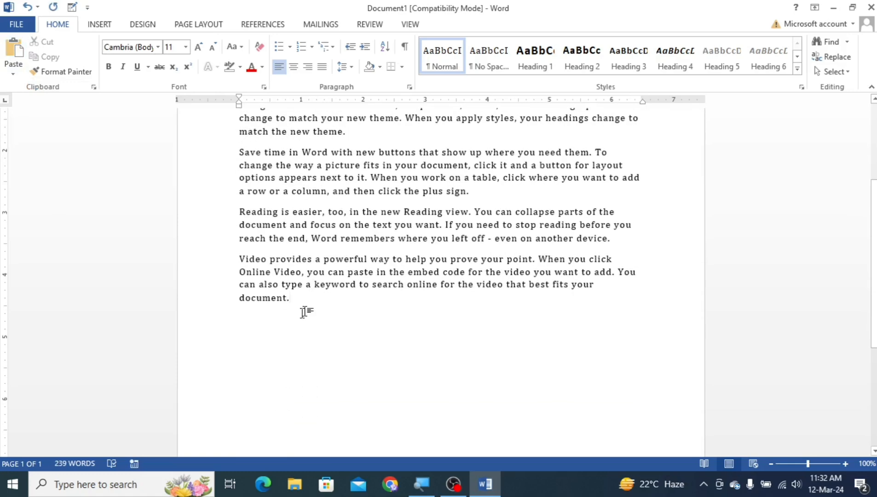
scroll(375, 309, "up", 5)
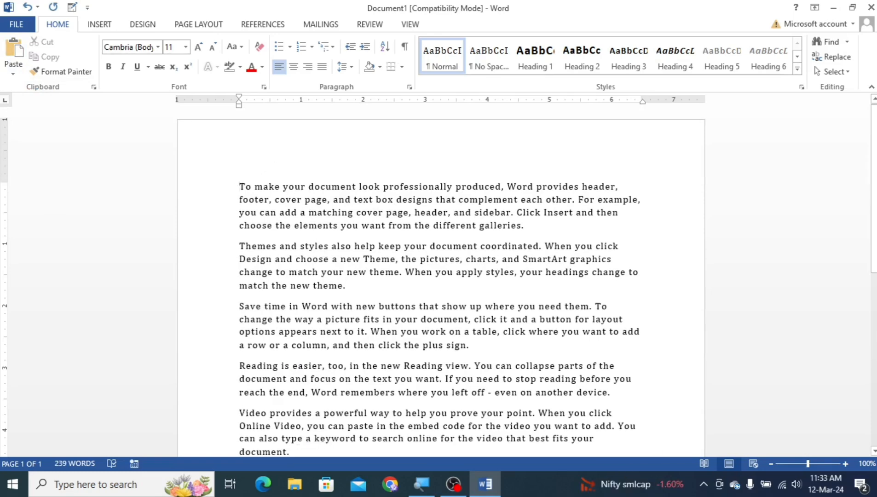
key("Return")
Step: Copy the last paragraph, starting "Video provides", and paste it on the empty line above the first paragraph keeping text only
scroll(226, 191, "down", 2)
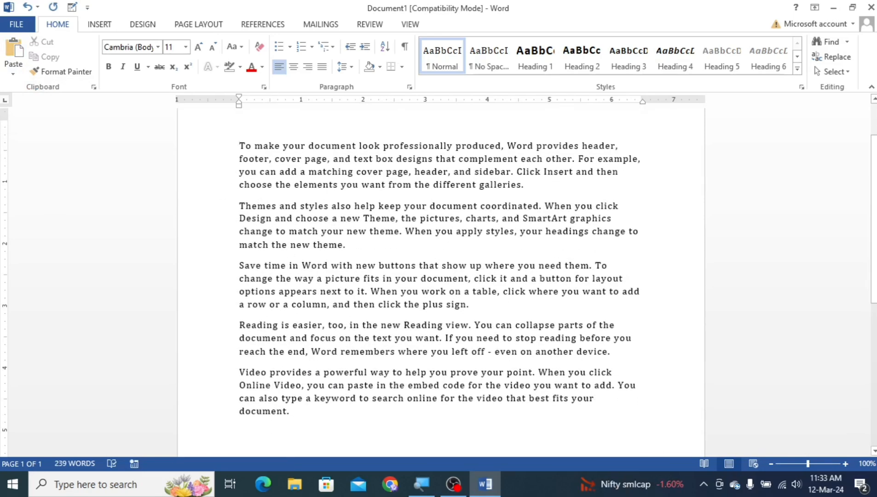
left_click_drag(288, 411, 239, 378)
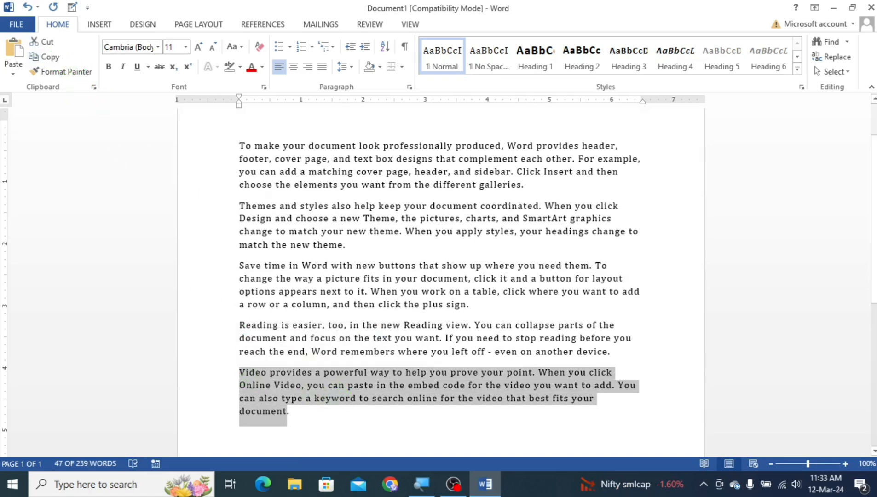
scroll(307, 211, "up", 3)
left_click(247, 188)
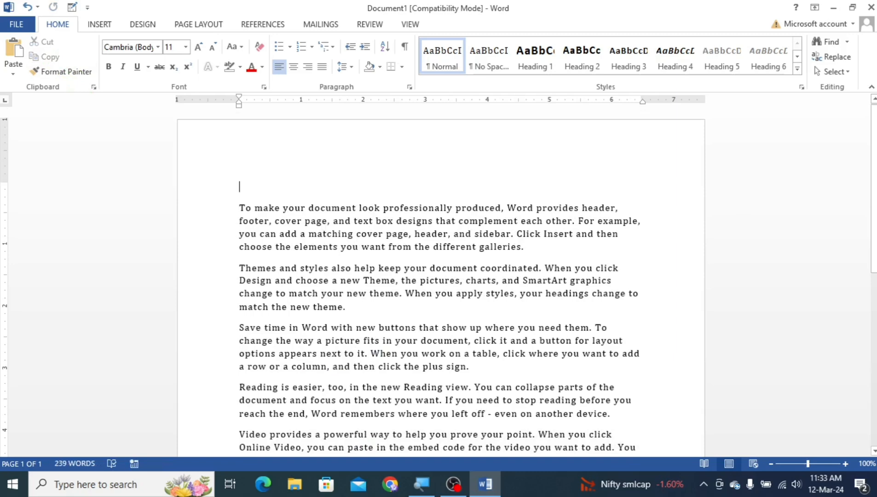
left_click(13, 72)
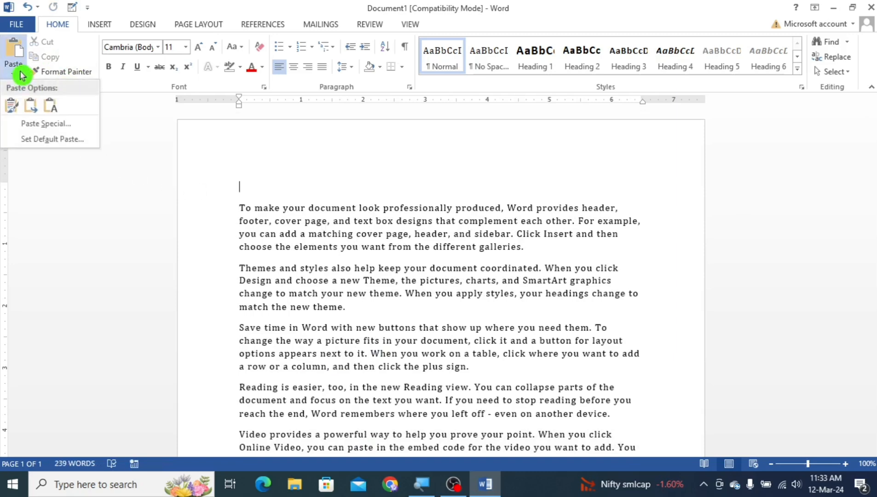
left_click(57, 109)
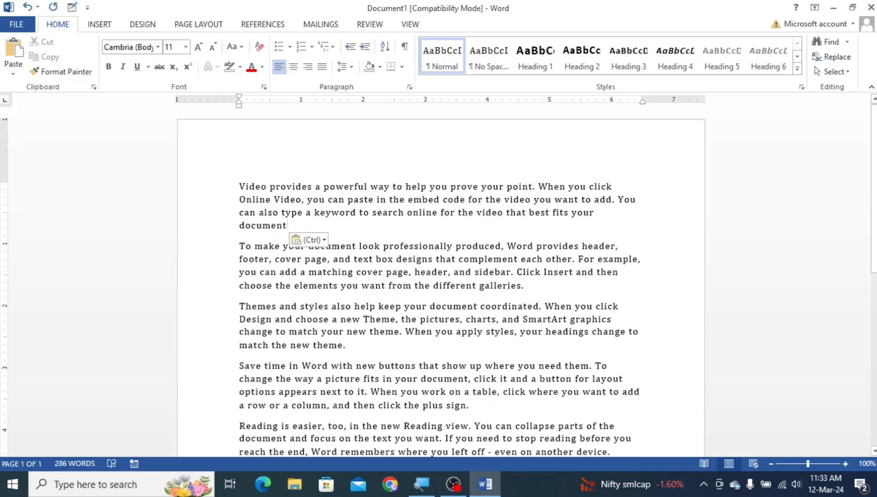
Step: Compare the pasted "Video provides" paragraph at the start of the document with the original at the end
left_click_drag(295, 233, 231, 178)
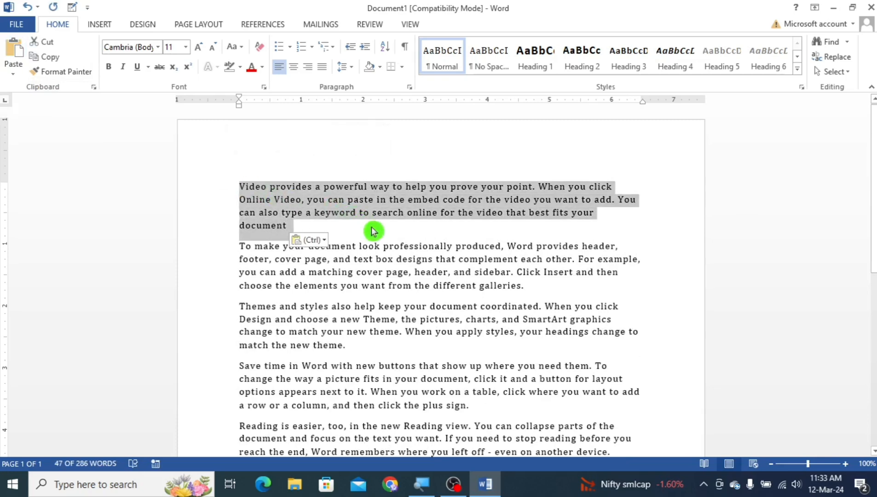
scroll(371, 235, "down", 5)
left_click(368, 256)
scroll(369, 295, "down", 4)
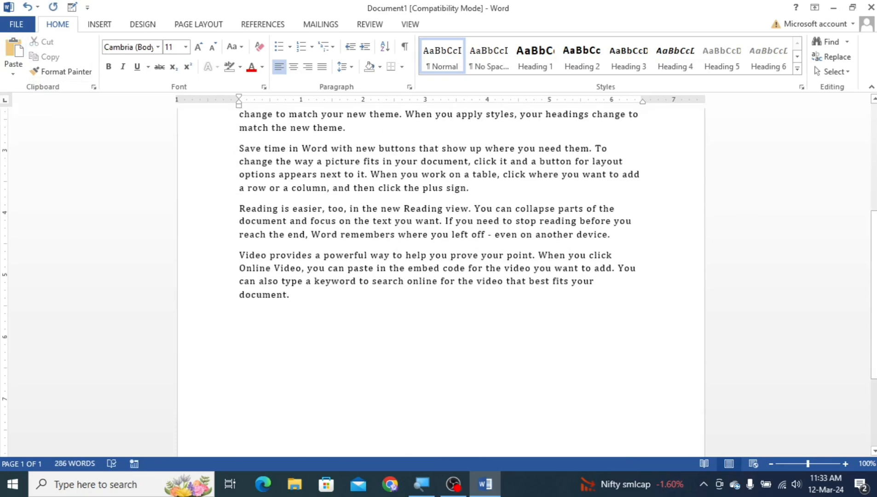
left_click_drag(290, 295, 240, 255)
left_click(357, 307)
scroll(397, 269, "up", 7)
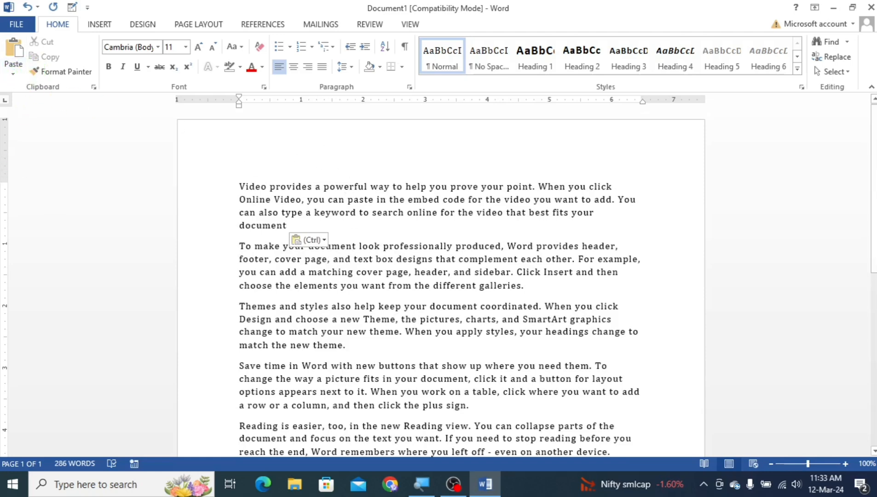
Step: Highlight the second paragraph, starting "To make your document look professionally produced", in yellow
key("ctrl+z")
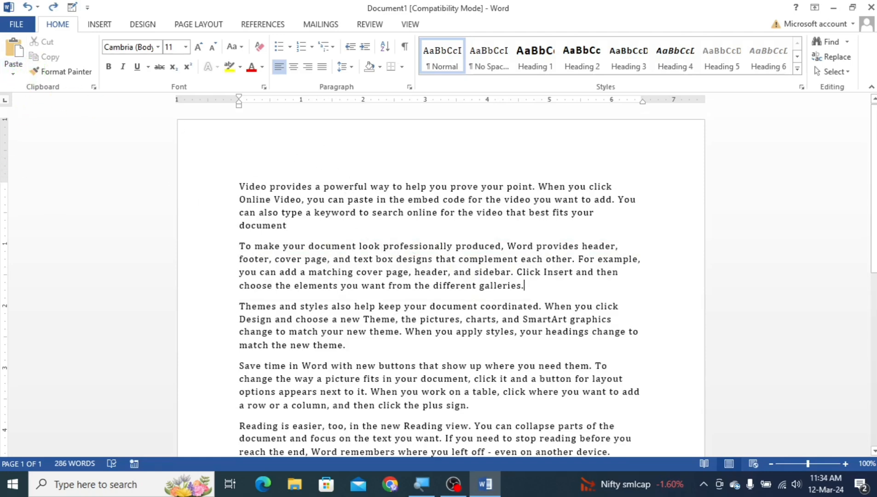
left_click_drag(525, 285, 239, 244)
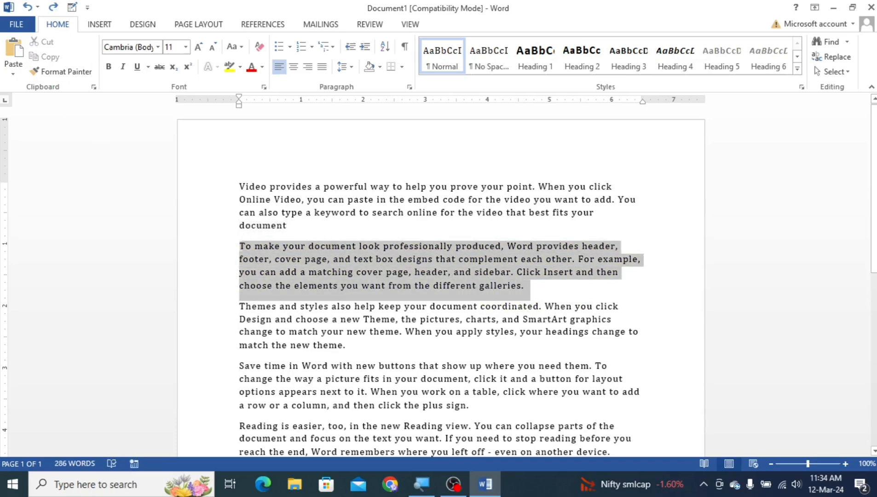
left_click(229, 67)
left_click(427, 309)
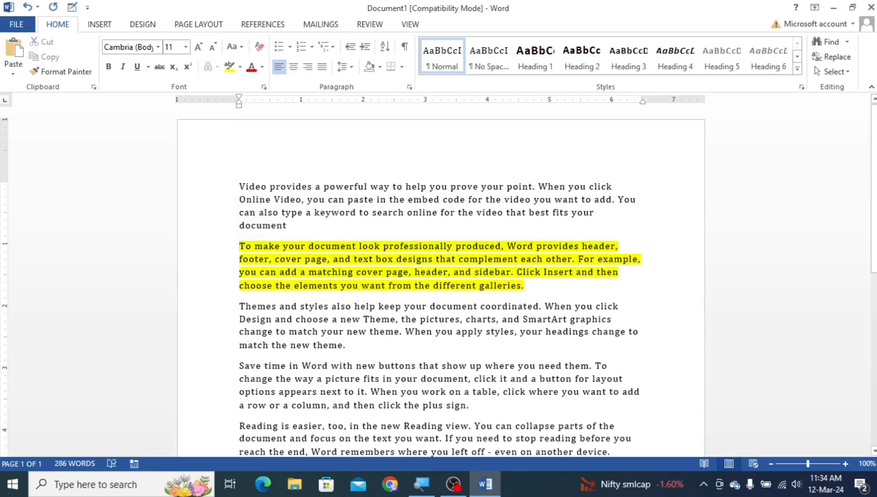
Step: Copy the yellow paragraph's formatting to the paragraph starting "Save time in Word" with Format Painter
left_click_drag(524, 286, 240, 245)
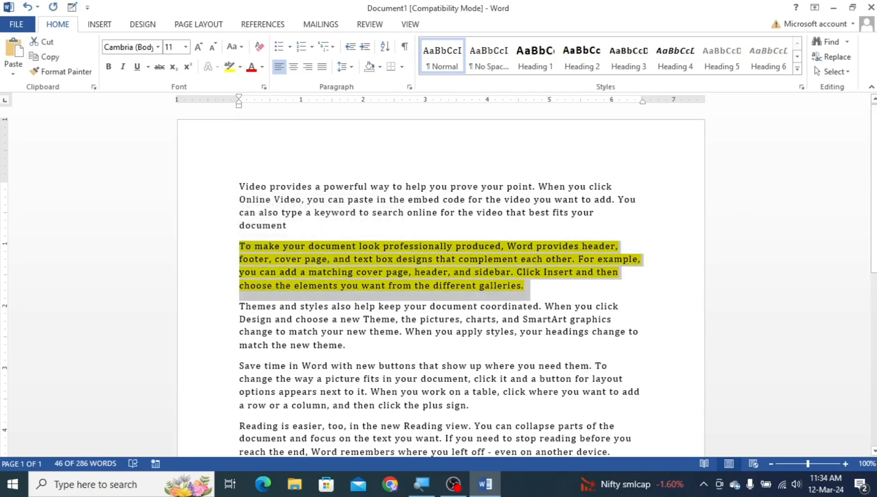
left_click(346, 345)
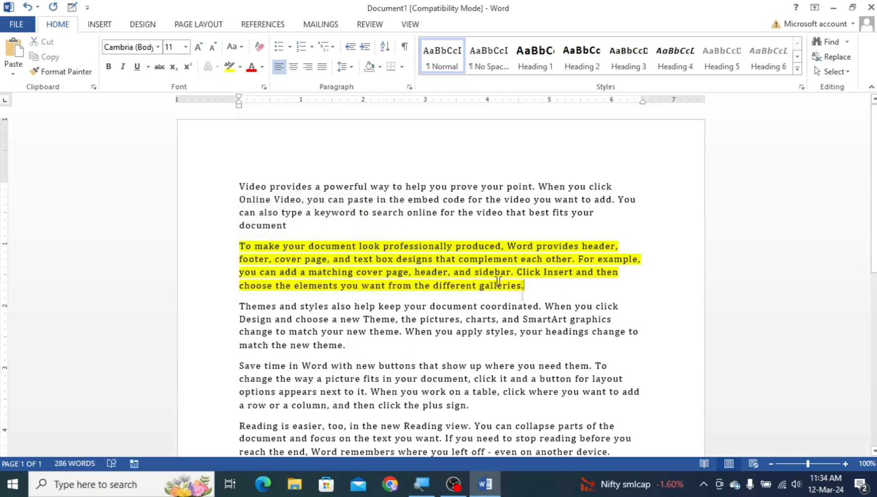
left_click_drag(522, 291, 238, 246)
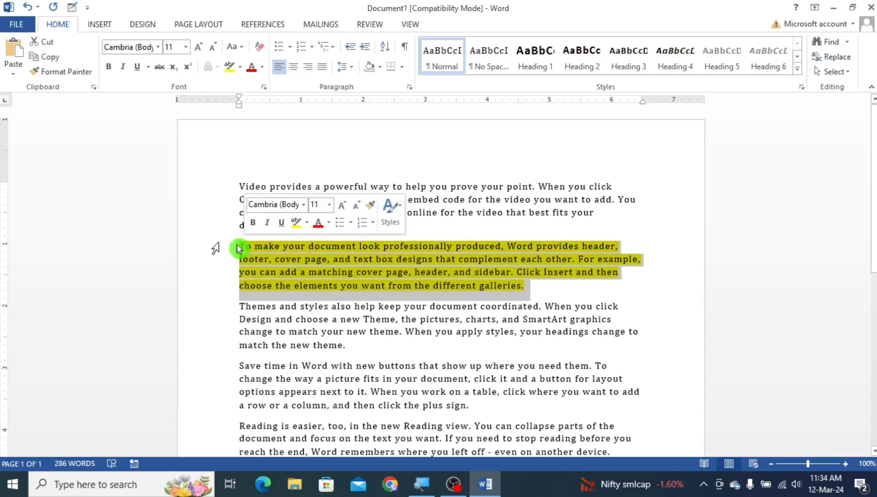
left_click(59, 71)
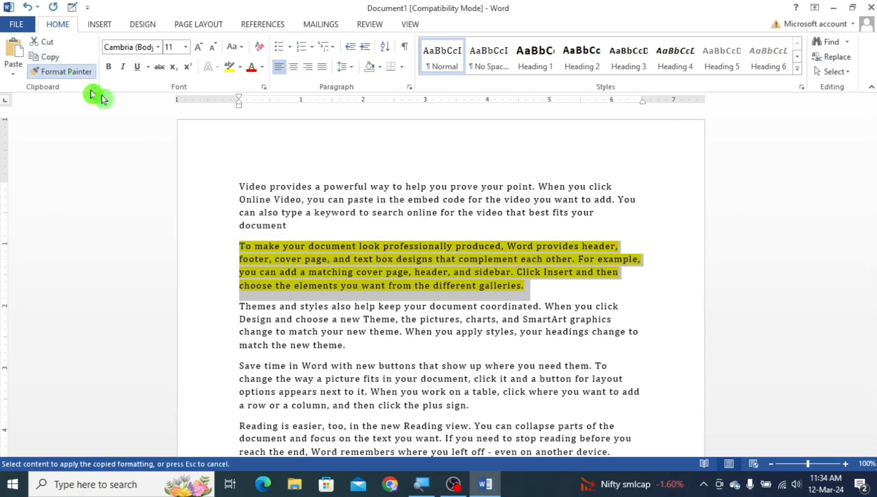
scroll(519, 312, "down", 1)
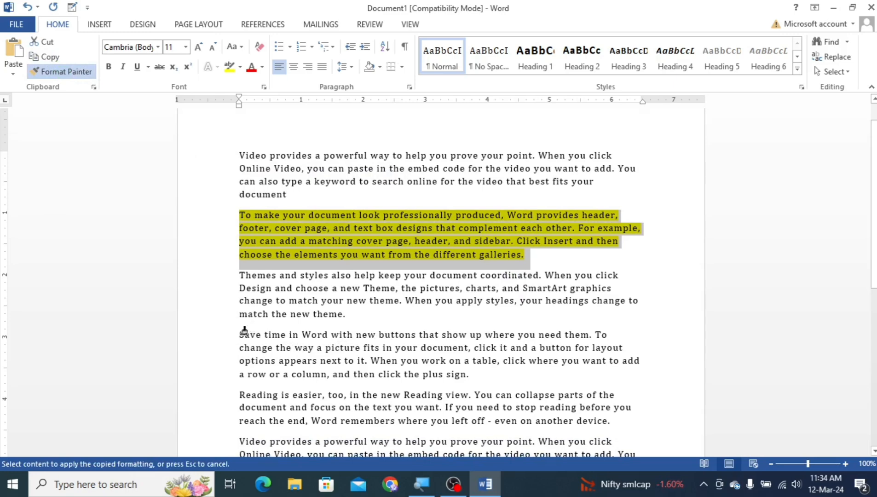
mouse_move(244, 330)
left_mouse_down()
mouse_move(484, 358)
mouse_move(482, 373)
left_mouse_up()
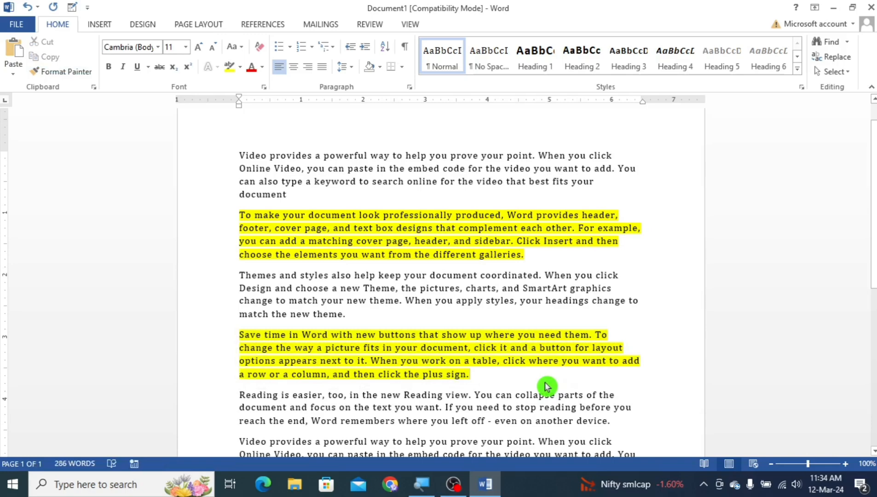
scroll(440, 285, "down", 2)
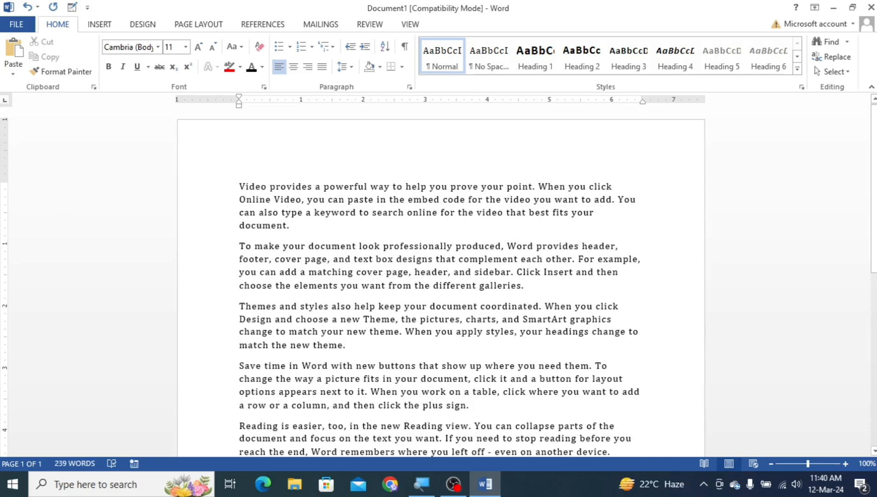
Step: Highlight the first word, "Video", in red and copy its formatting to the "werful" part of "powerful" with Format Painter
double_click(252, 186)
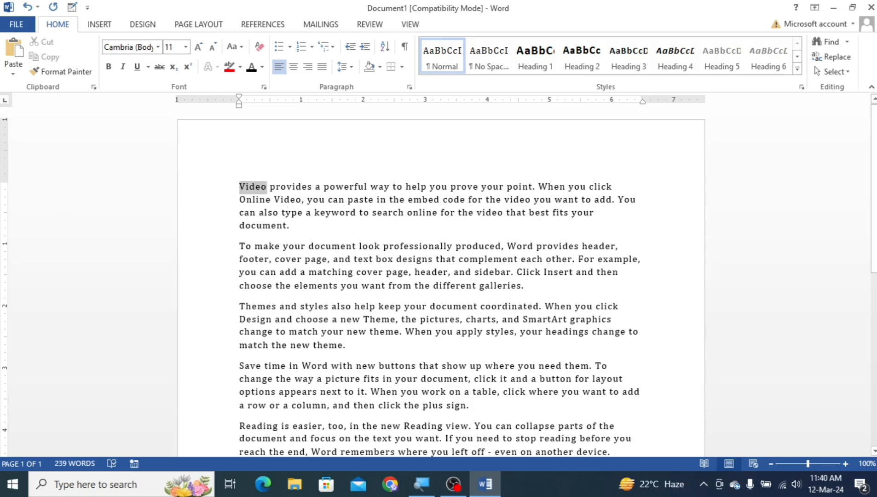
left_click(230, 67)
key("Left")
left_click(78, 72)
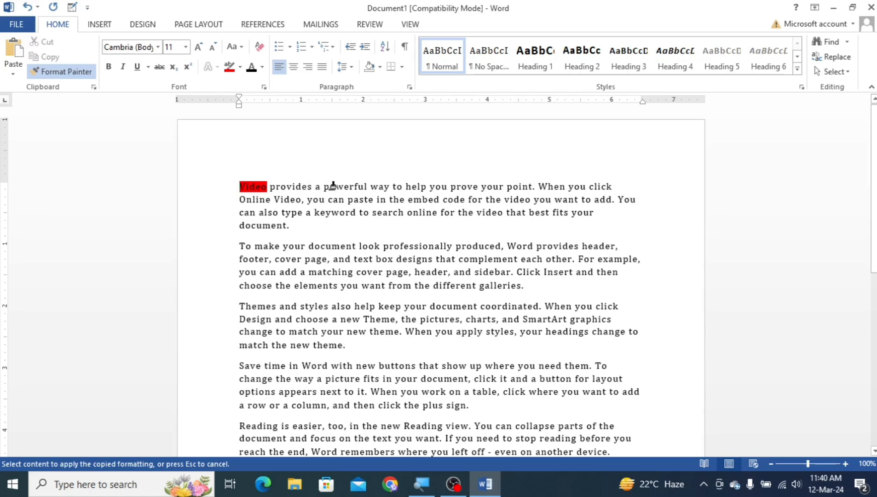
left_click_drag(335, 186, 366, 186)
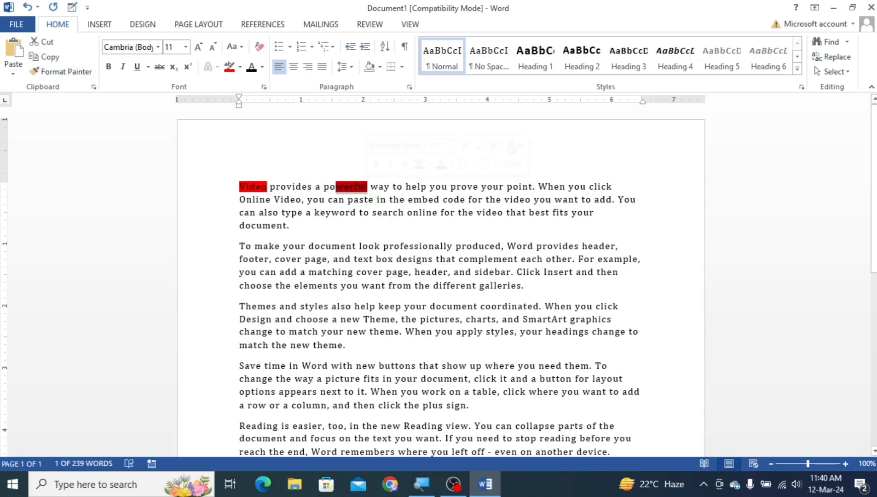
left_click(367, 223)
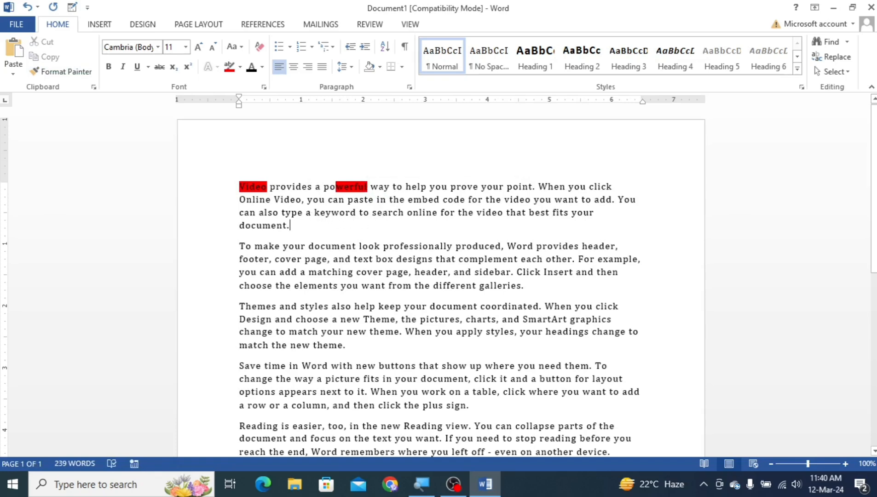
Step: Keep Format Painter active to apply the formatting of "Video" to "look p", "and sidebar", "When you apply" and "work on a table,"
double_click(240, 188)
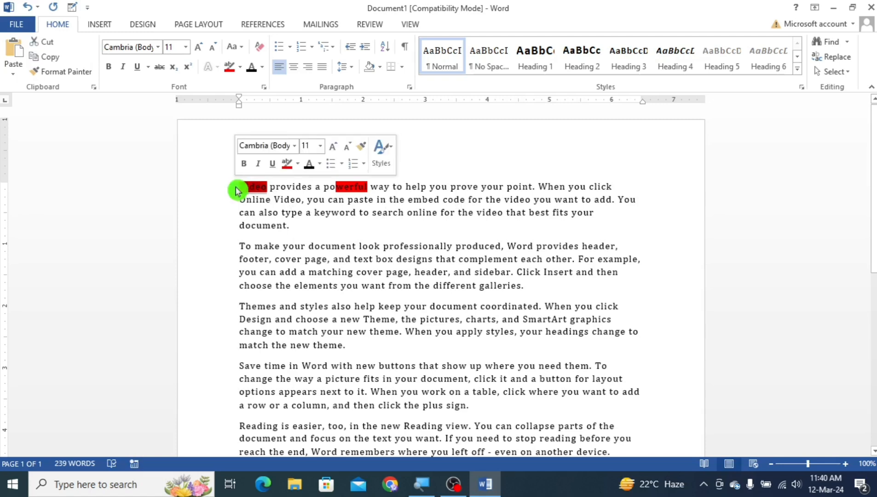
left_click(57, 73)
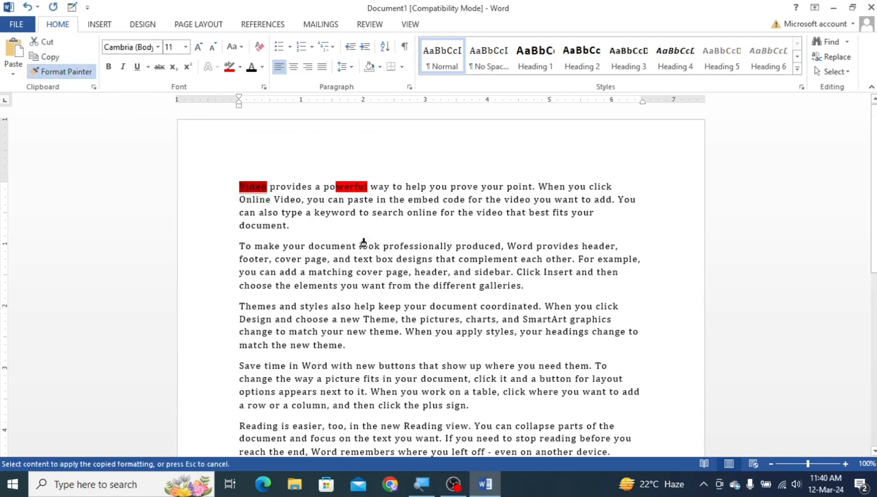
left_click_drag(360, 246, 388, 245)
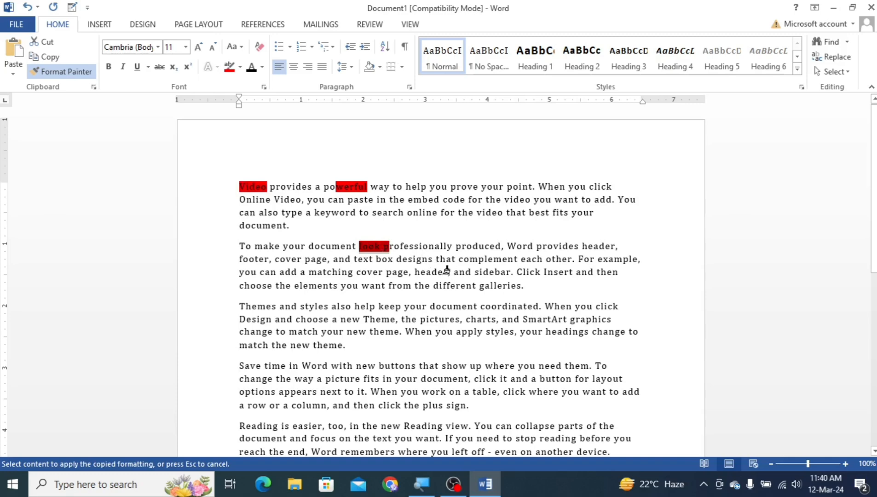
left_click_drag(453, 271, 483, 273)
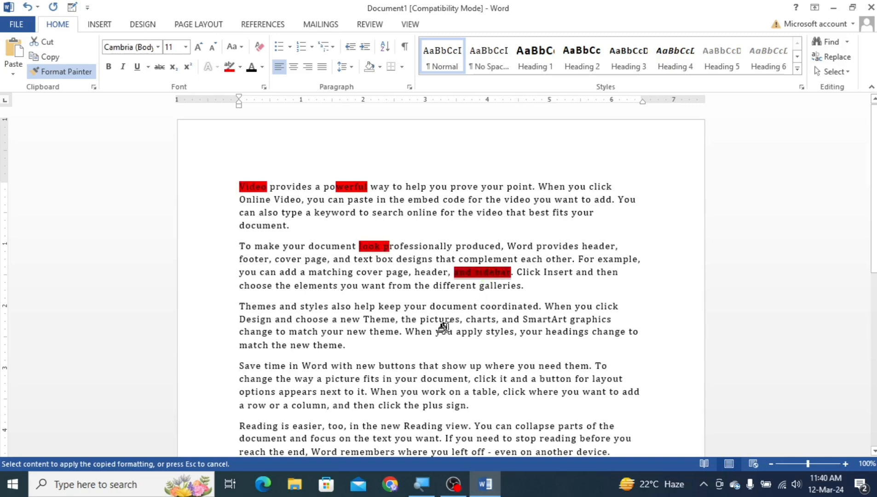
left_click_drag(406, 331, 482, 332)
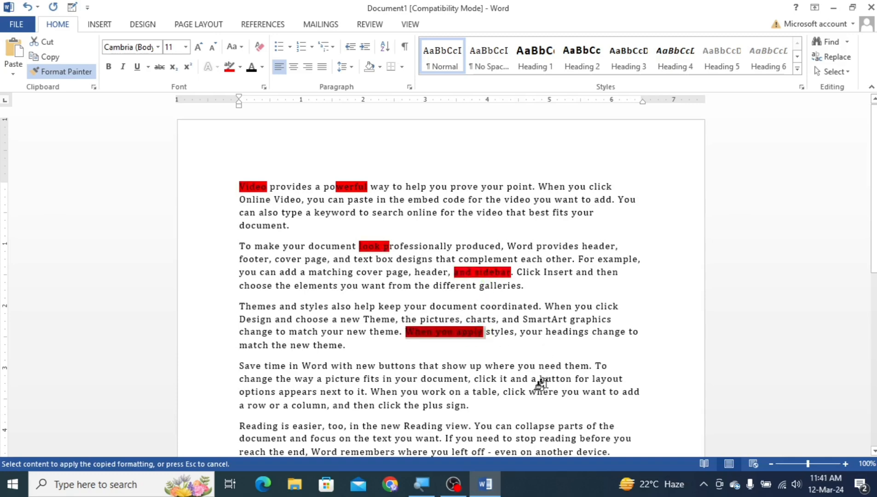
left_click_drag(503, 391, 422, 391)
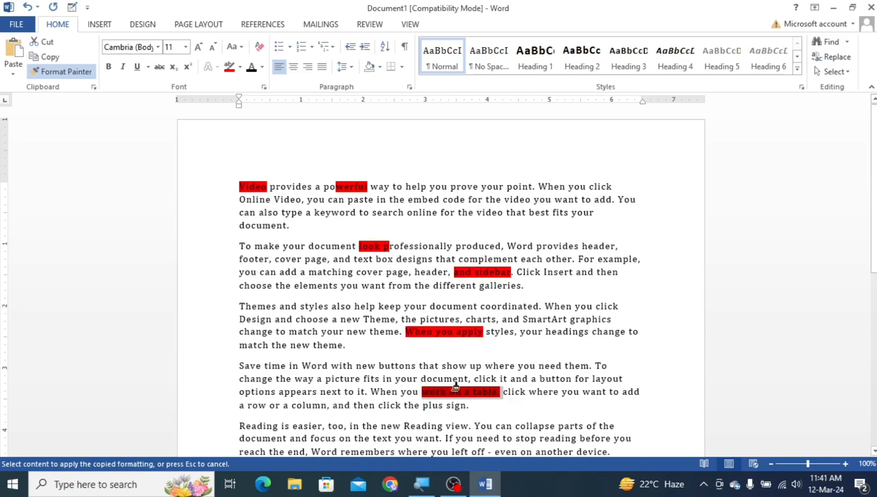
left_click_drag(239, 307, 329, 320)
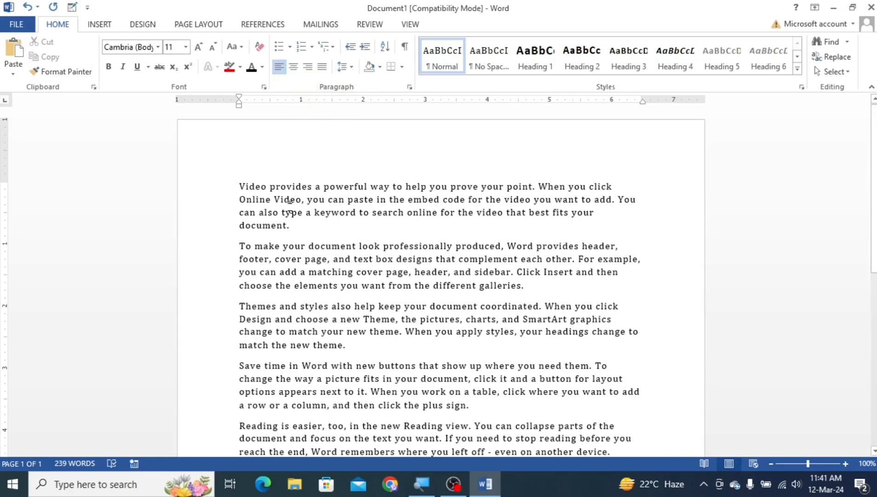
Step: Try centre and right alignment on the first paragraph and return it to left alignment
left_click_drag(295, 229, 238, 186)
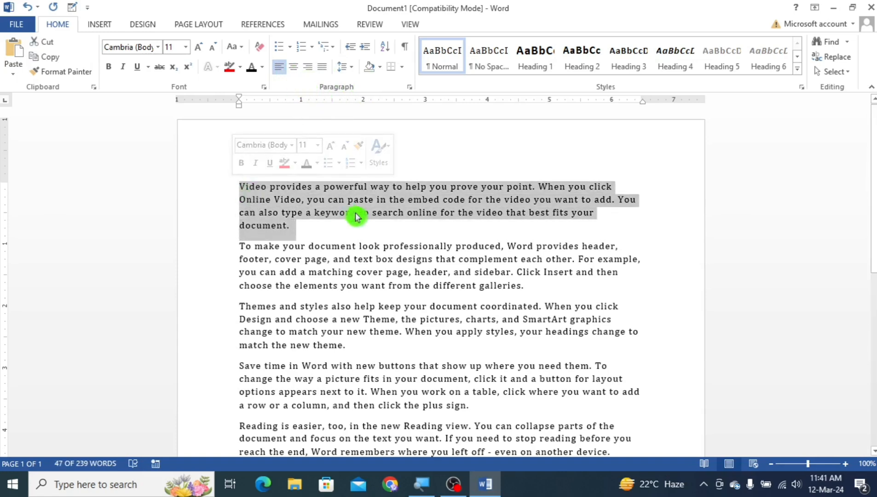
left_click(298, 68)
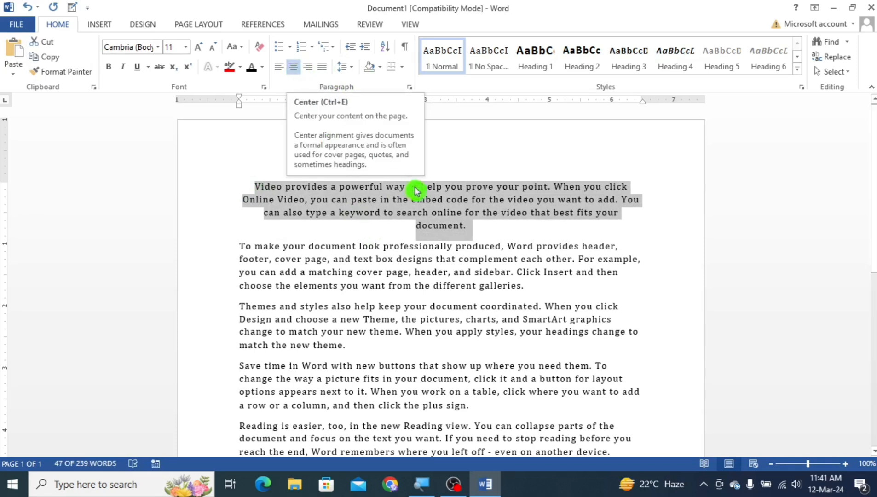
left_click(307, 67)
left_click(281, 68)
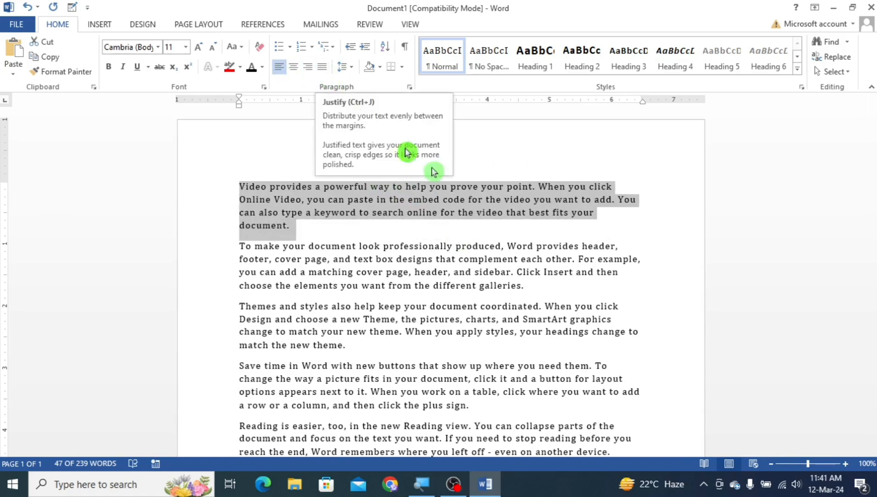
Step: Justify the first paragraph, starting "Video provides a powerful way"
left_click(554, 229)
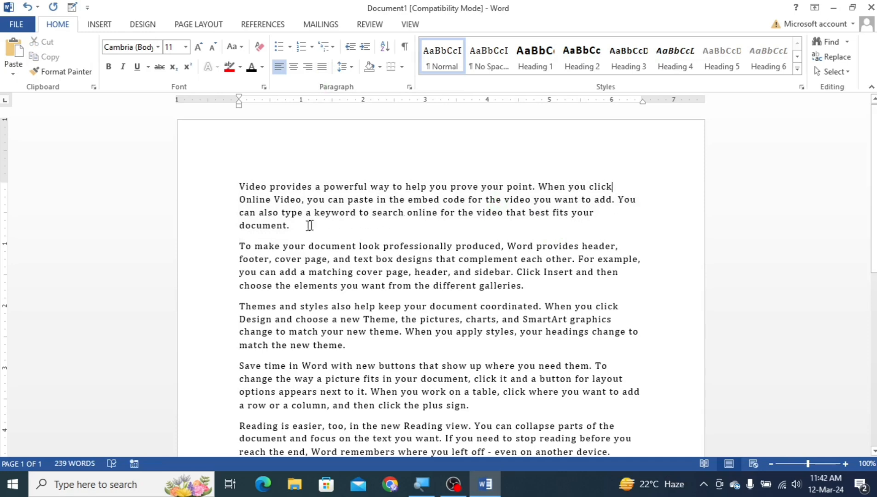
triple_click(271, 210)
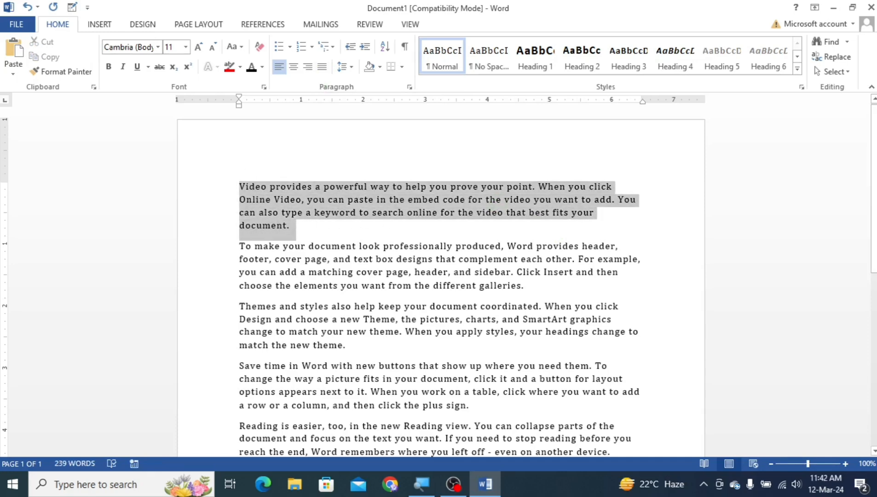
left_click(323, 67)
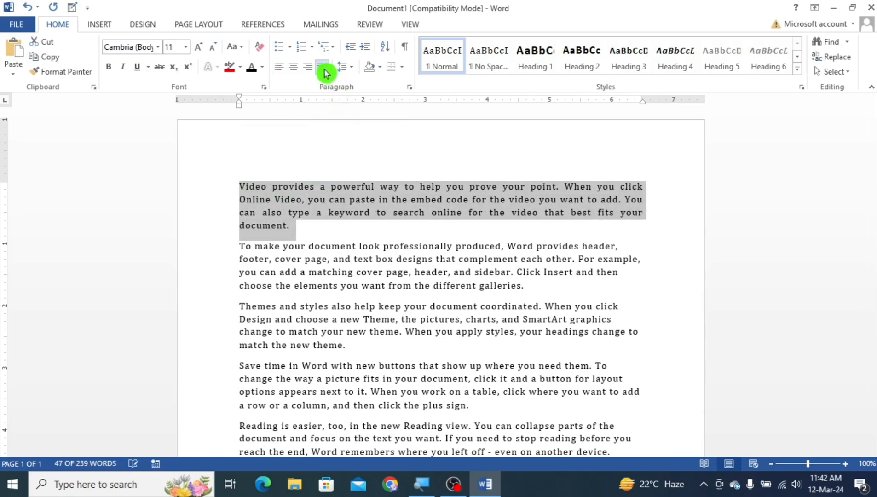
left_click(514, 234)
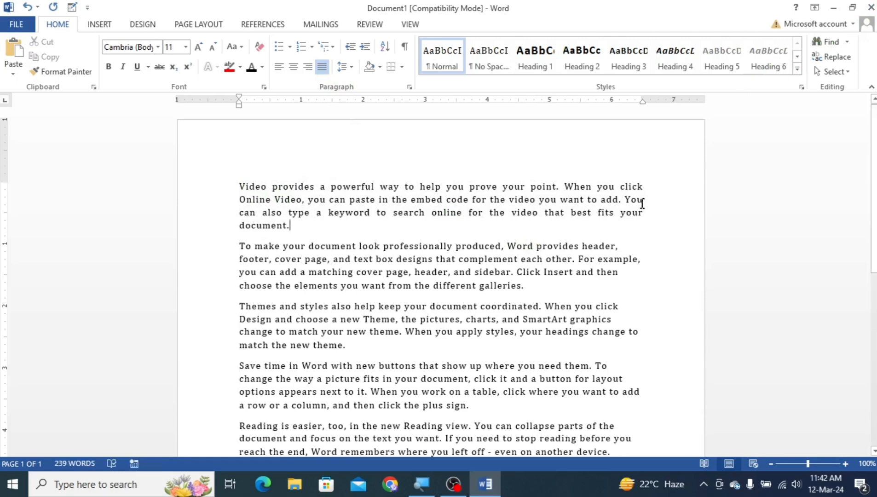
left_click_drag(643, 212, 622, 186)
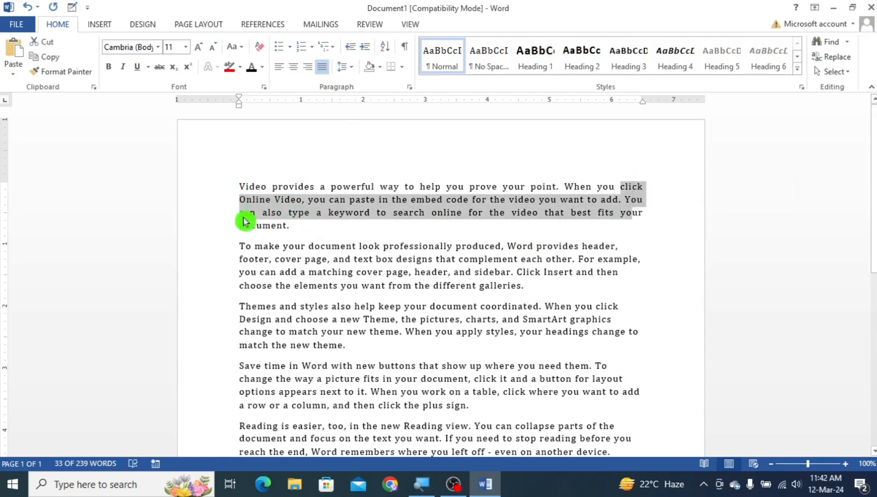
left_click(297, 226)
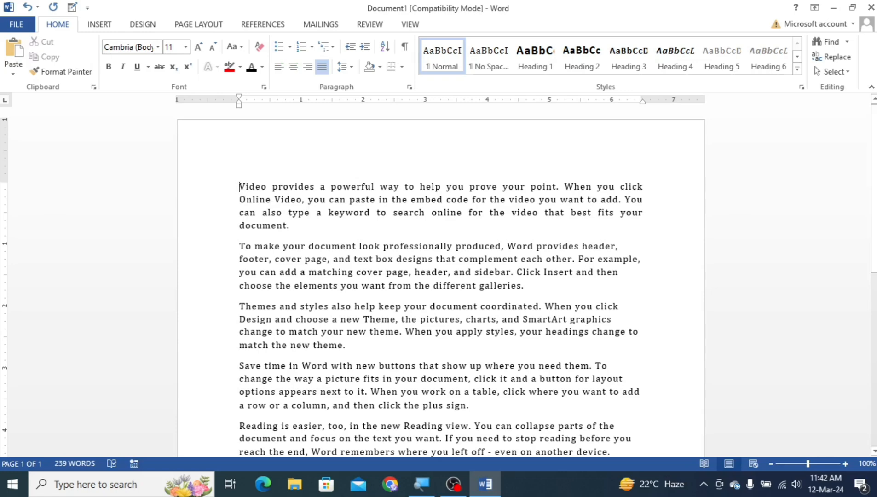
Step: Add a solid round bullet to the first paragraph, "Video provides", and change it to the four-diamond style
left_click(290, 47)
left_click(320, 87)
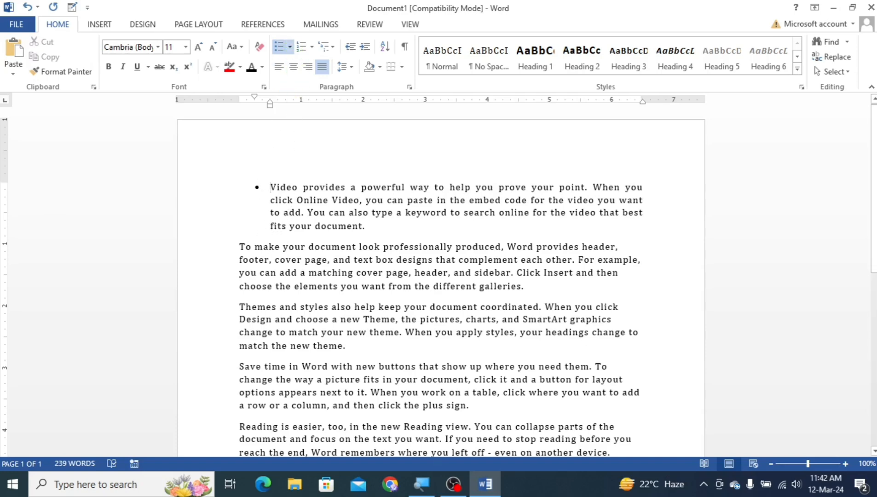
left_click(290, 47)
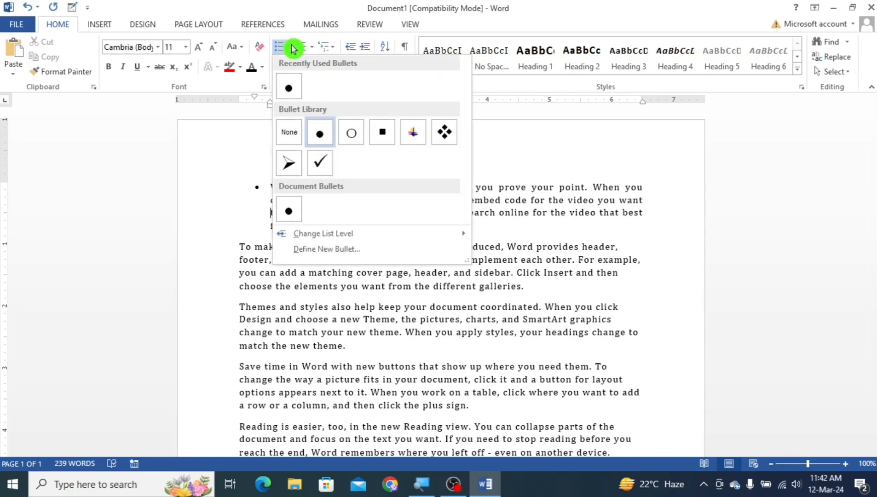
left_click(444, 133)
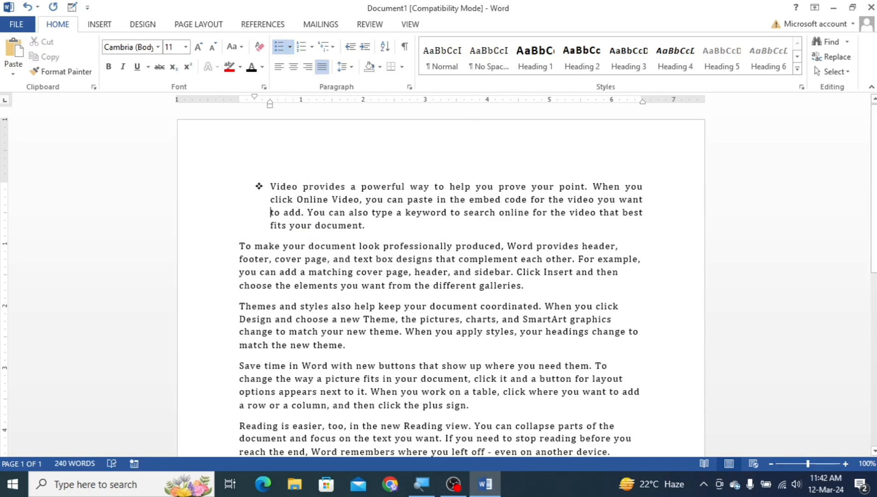
Step: Apply the four-diamond bullet to the "To make your document" paragraph and insert a blank unbulleted line above it
left_click(289, 47)
left_click(442, 132)
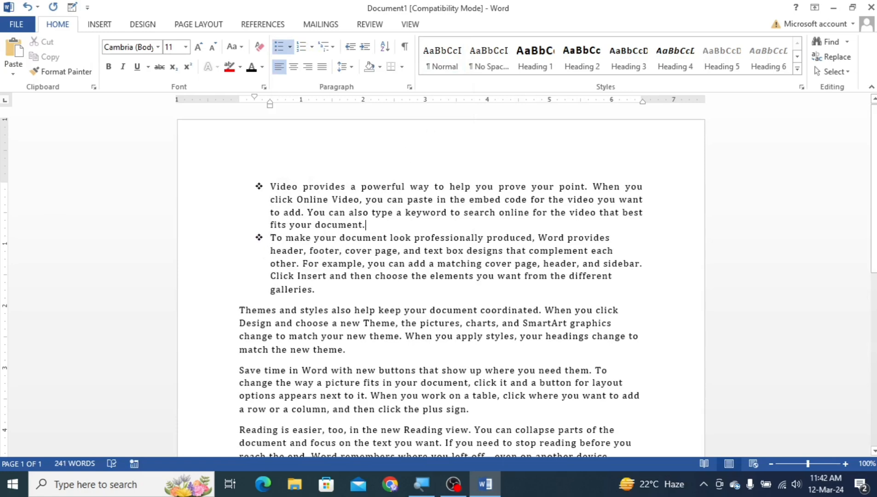
key("ctrl+j")
left_click(377, 228)
key("Return")
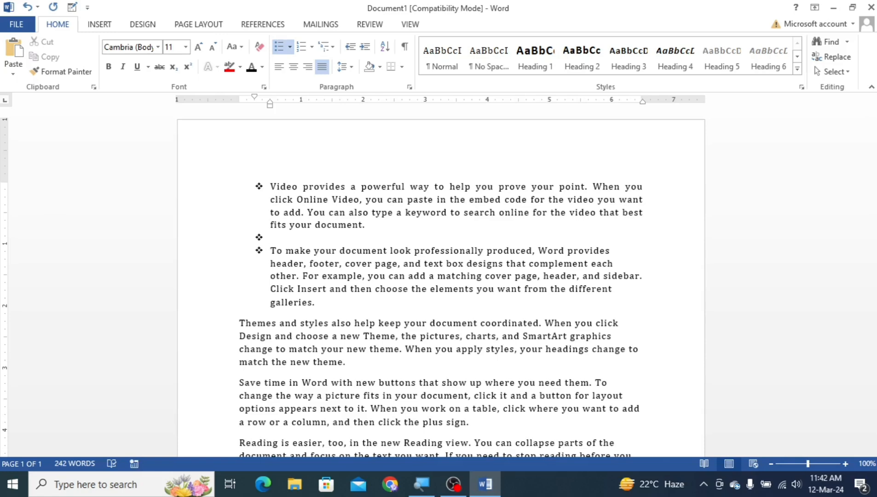
key("BackSpace")
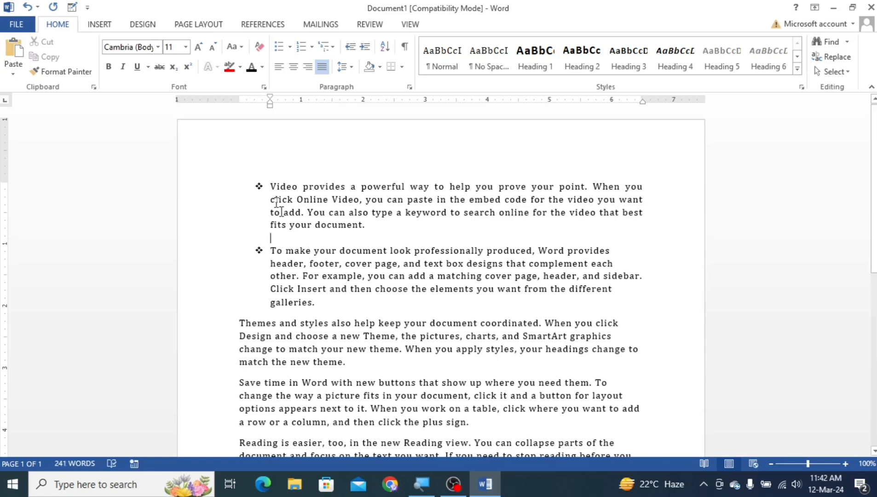
Step: Remove the bullets from the "To make your document" and "Video provides" paragraphs
left_click(259, 251)
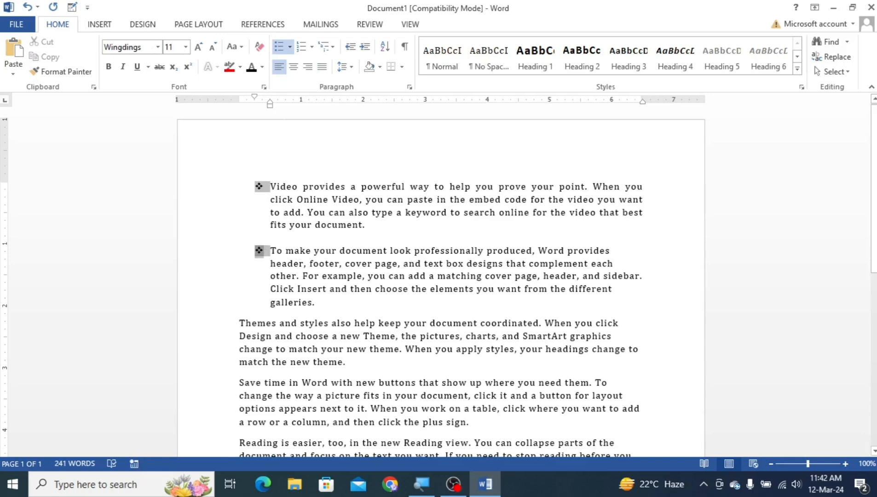
key("BackSpace")
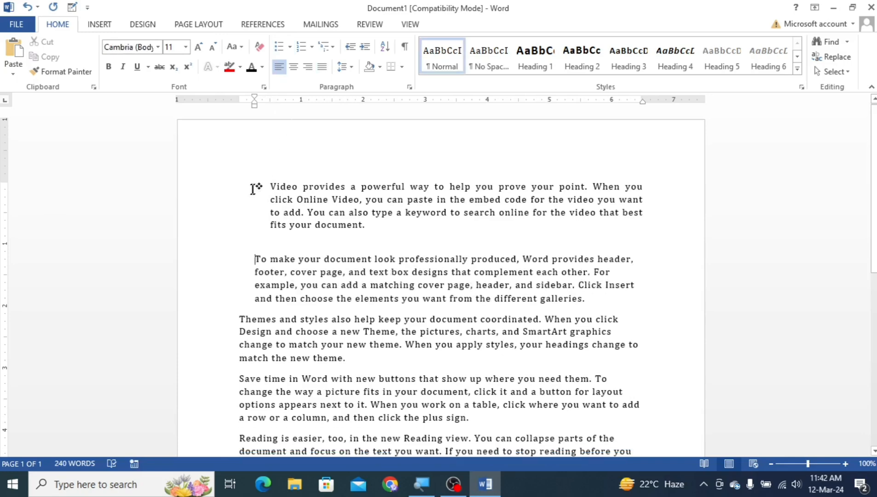
left_click(270, 186)
left_click(259, 186)
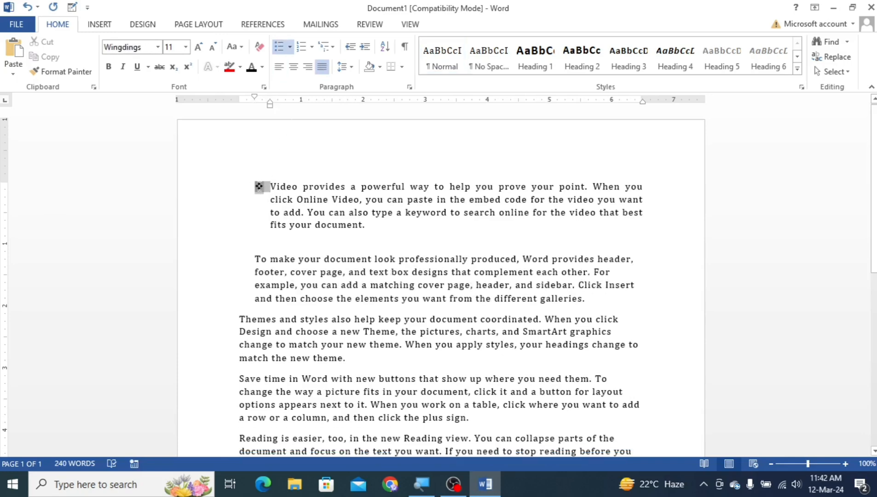
key("BackSpace")
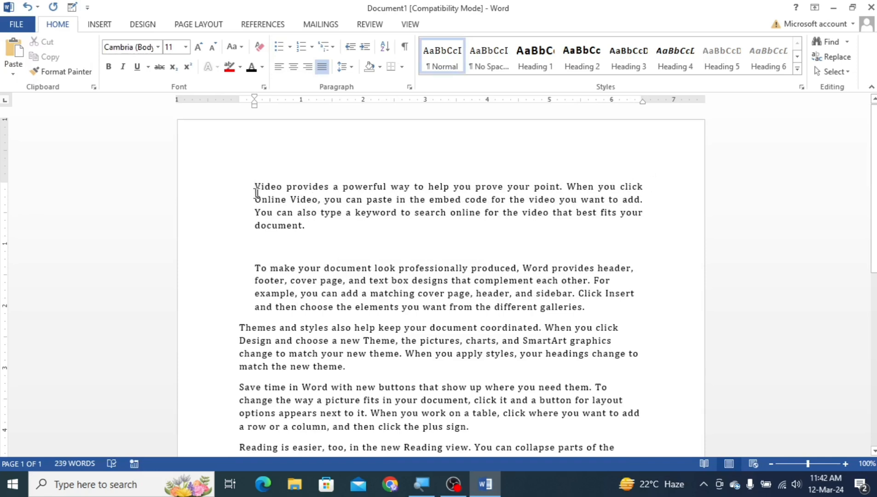
Step: Bullet the first paragraph with the four-diamond style and split it into separate bullets after "When you" and "for the video you"
left_click(279, 46)
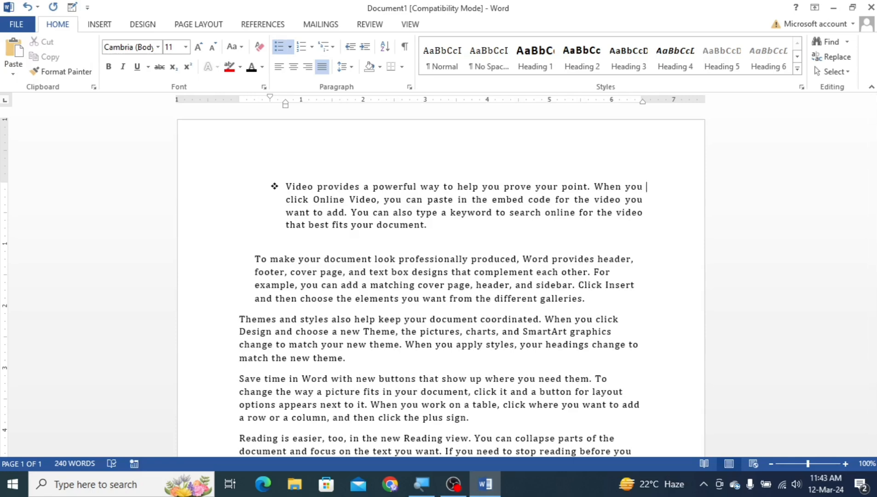
key("Return")
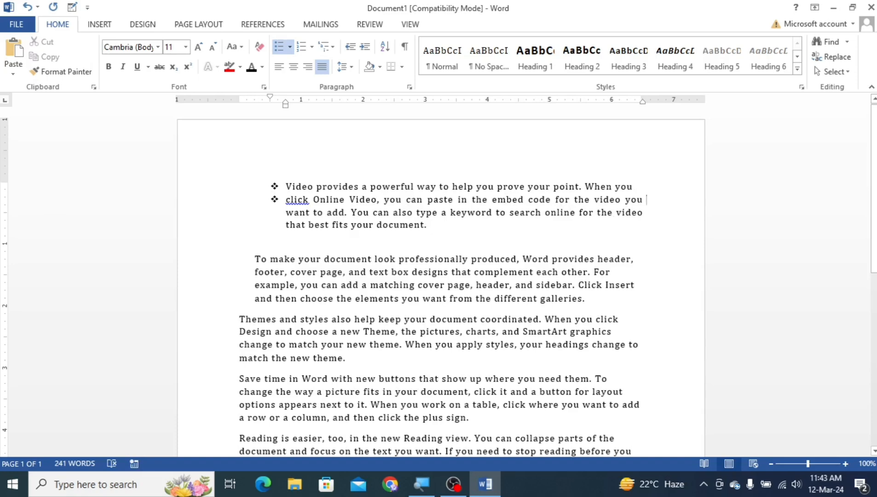
left_click(647, 199)
key("Return")
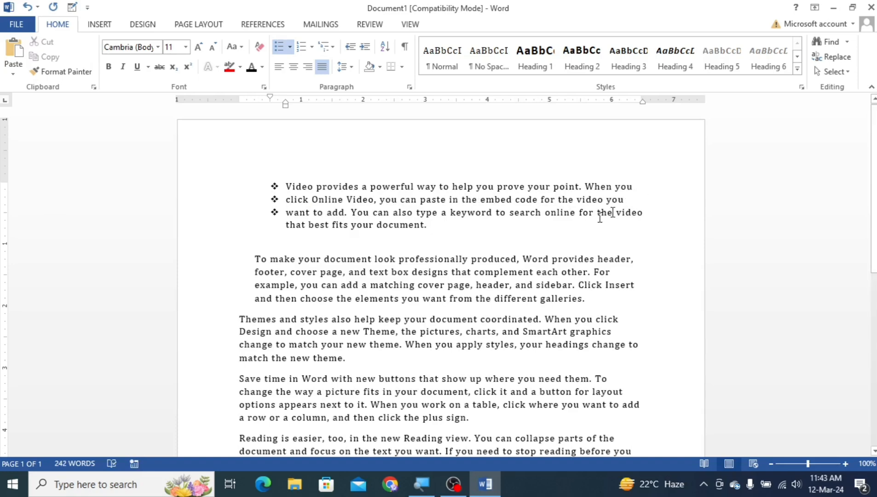
Step: Add a bullet of random filler letters after "fits your document.", followed by another bullet reading "vhjxhz"
left_click(443, 232)
key("Return")
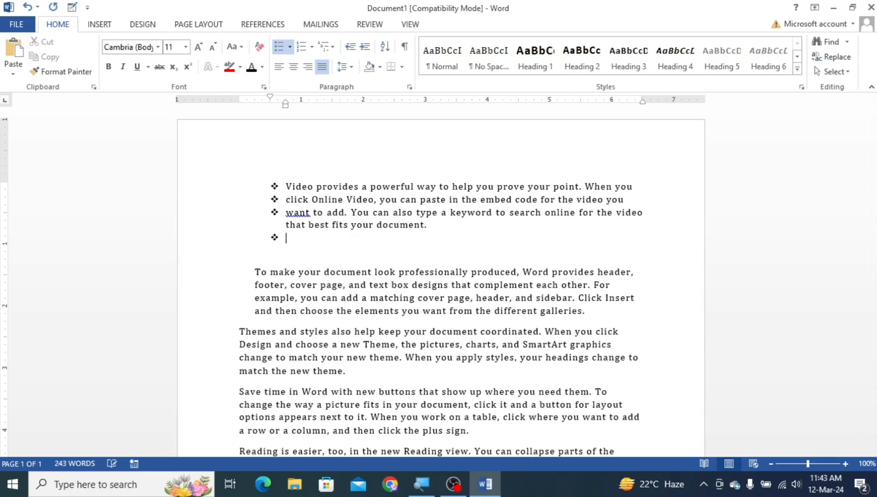
type("vxhjvklxhvkllkjflkjflkds")
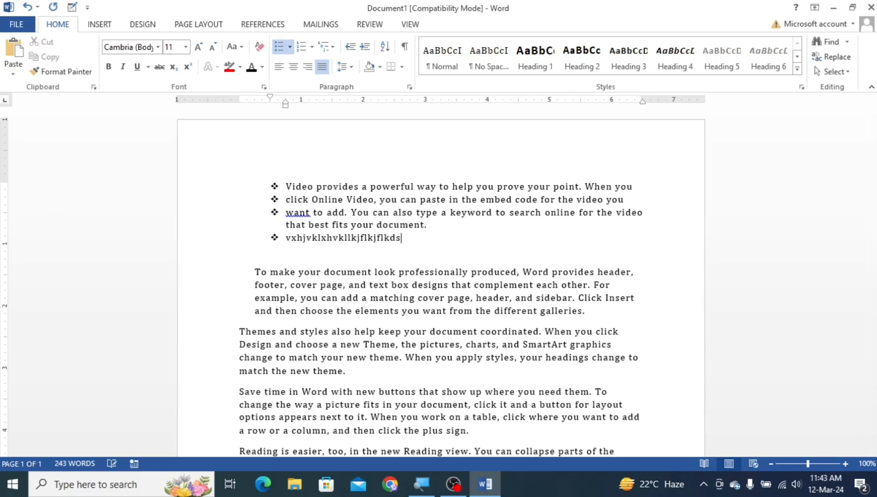
type("oihjcvbvkjhjhsdgsbcxhjzbcjh")
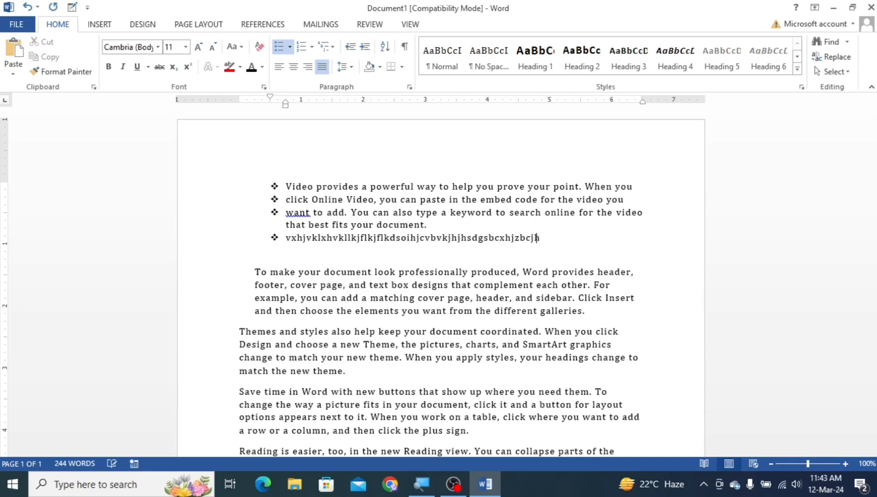
type("zxchjgzhjcghzjhzjchxc")
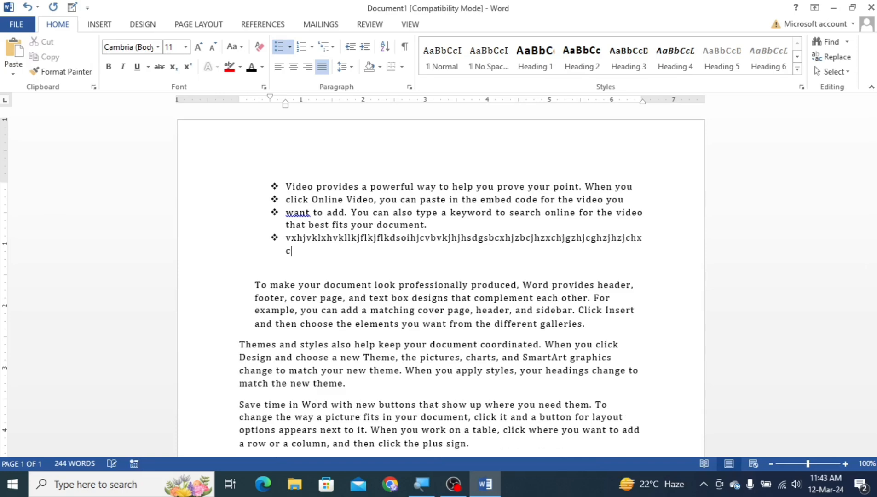
type("hhzjxgchjzgchjzgcvhjzgzhjgchjzg")
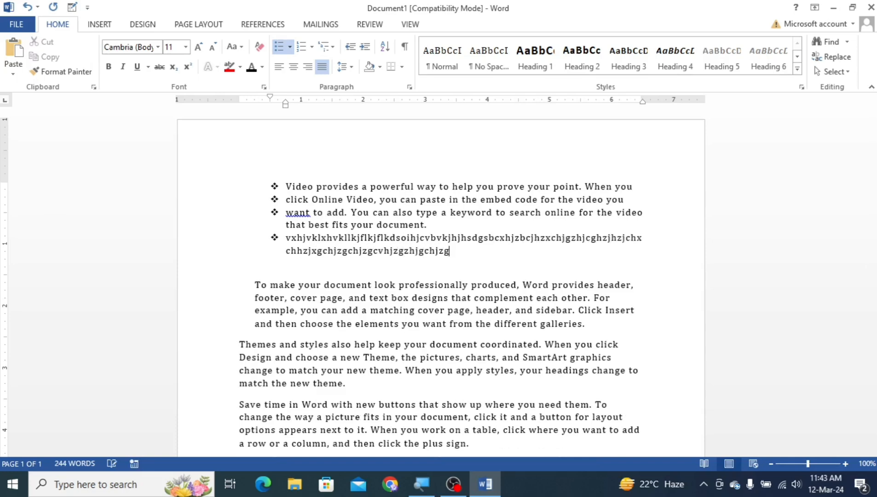
type("chjzgcjhgzhjczhjgchjxzghjgxjhgxz")
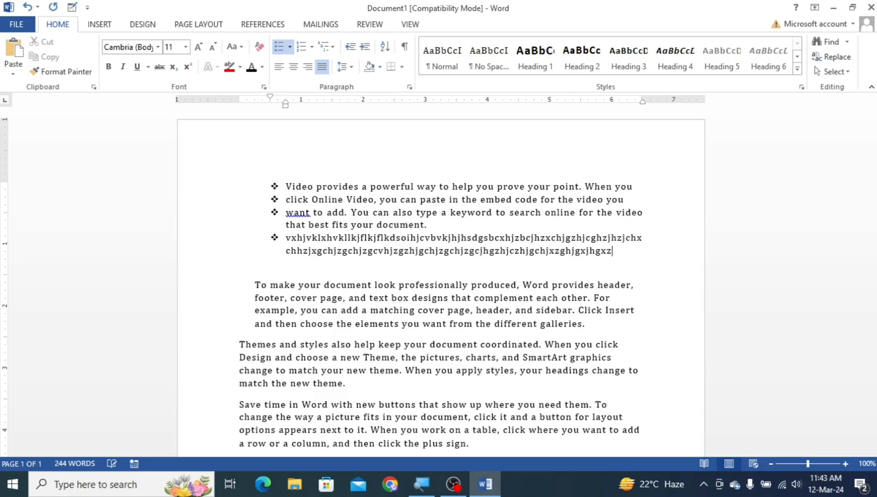
type("hjxzgzhj")
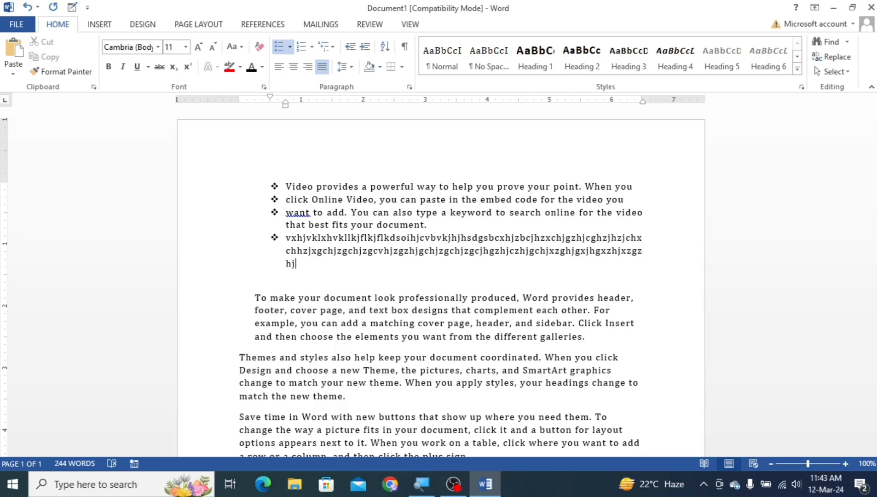
key("Return")
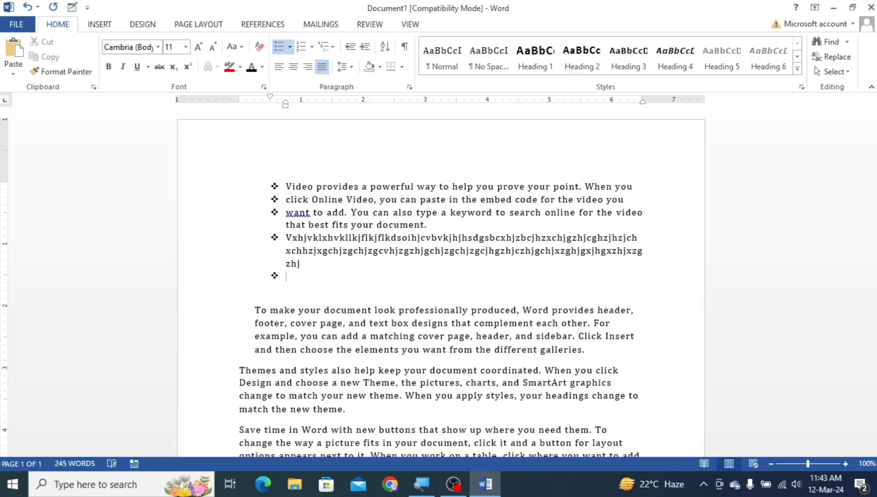
type("vhjxhz")
Step: Change the bullets of the whole first list to the arrowhead style
left_click(274, 187)
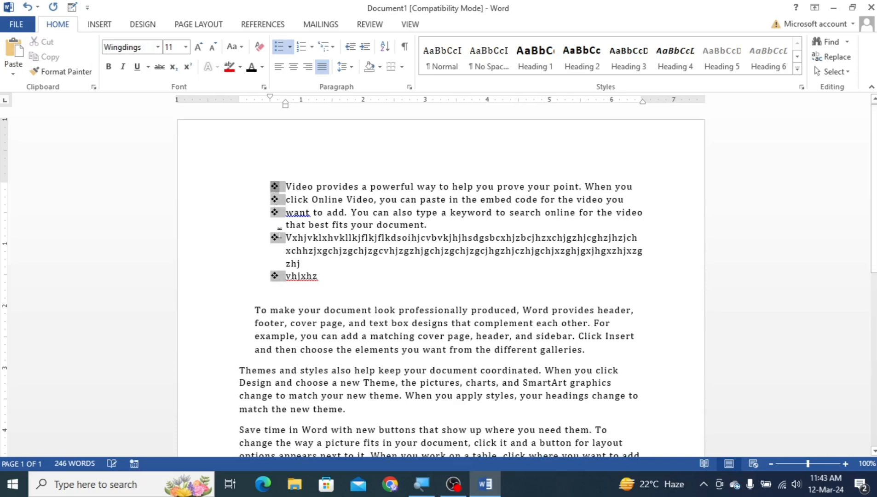
left_click(290, 46)
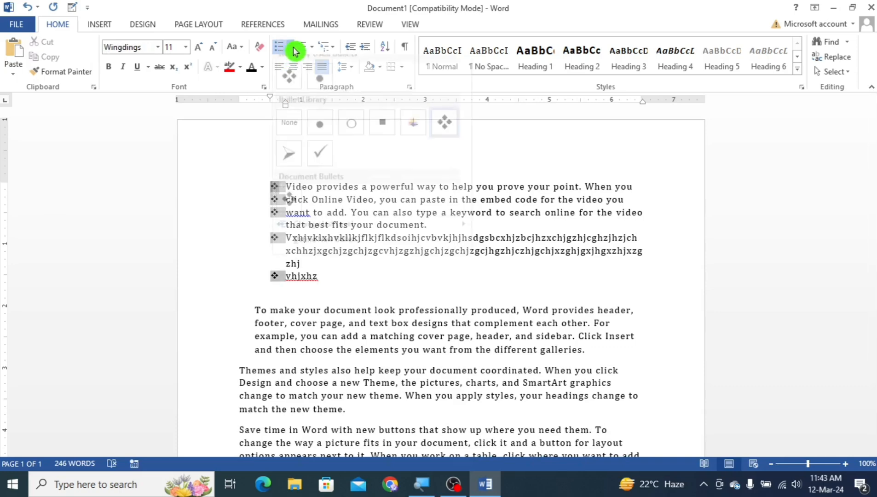
left_click(289, 163)
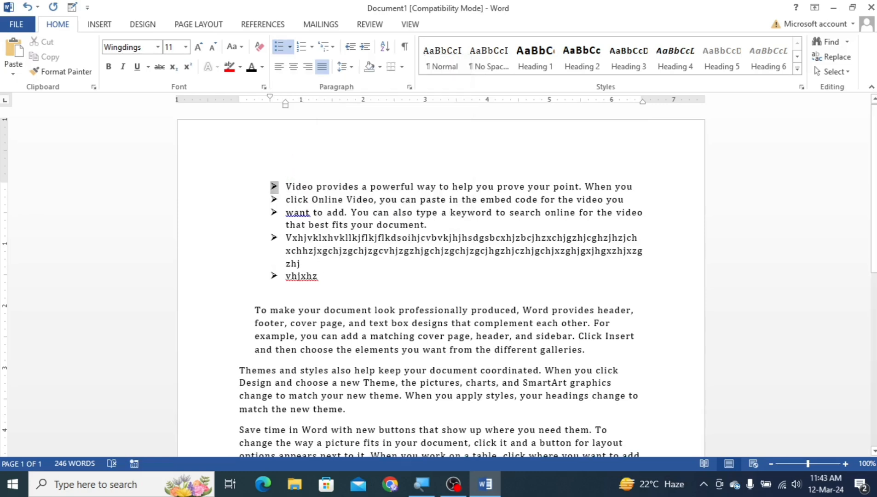
left_click(318, 276)
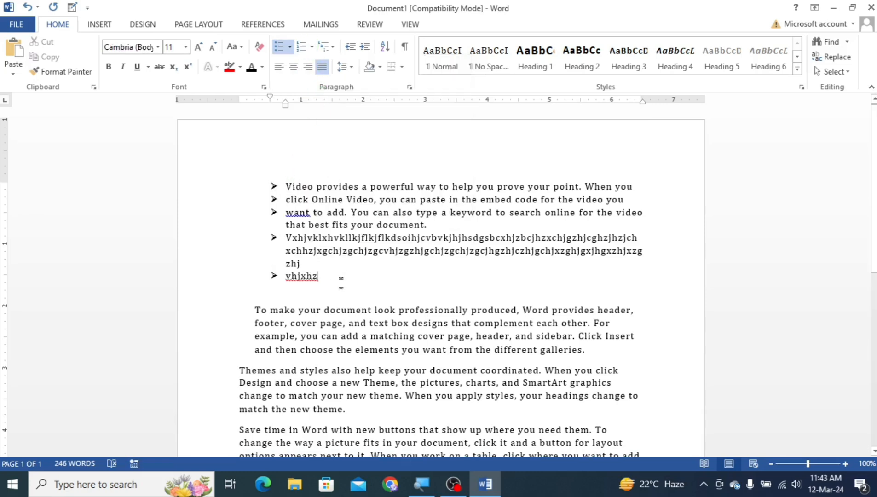
Step: Apply the 1. 2. 3. numbering format to the "To make your document" paragraph
scroll(287, 317, "down", 1)
scroll(288, 299, "down", 1)
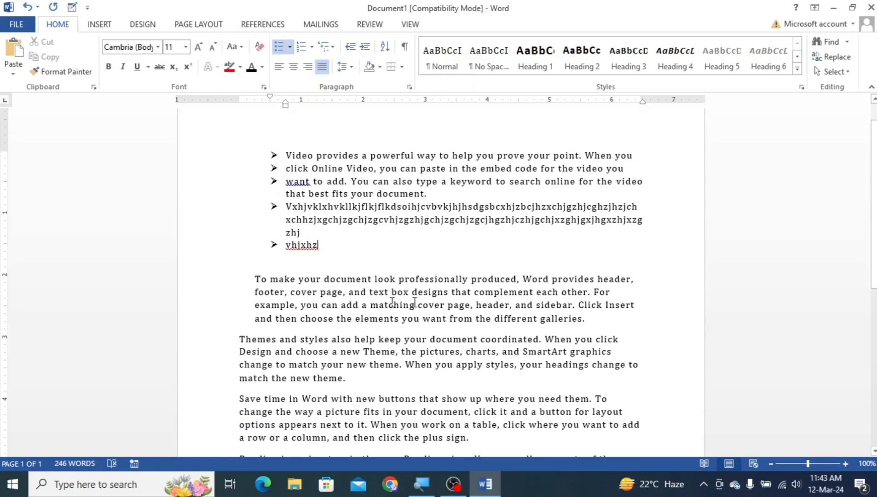
left_click(312, 46)
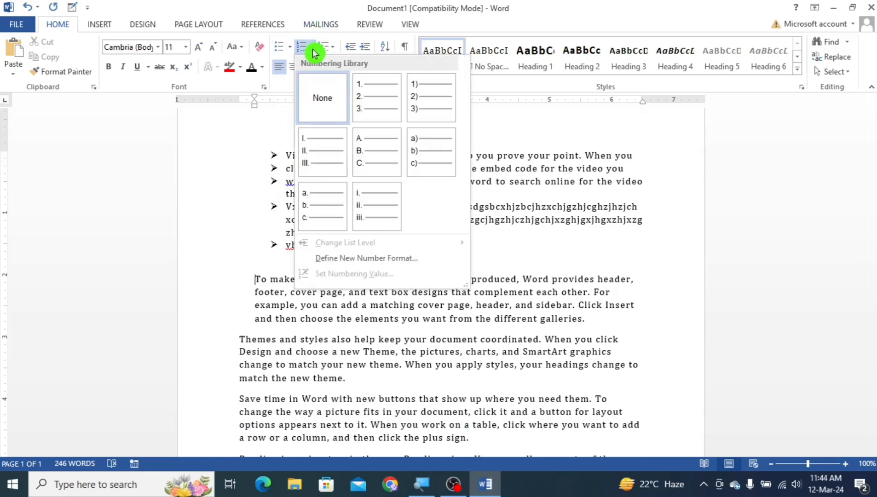
left_click(362, 92)
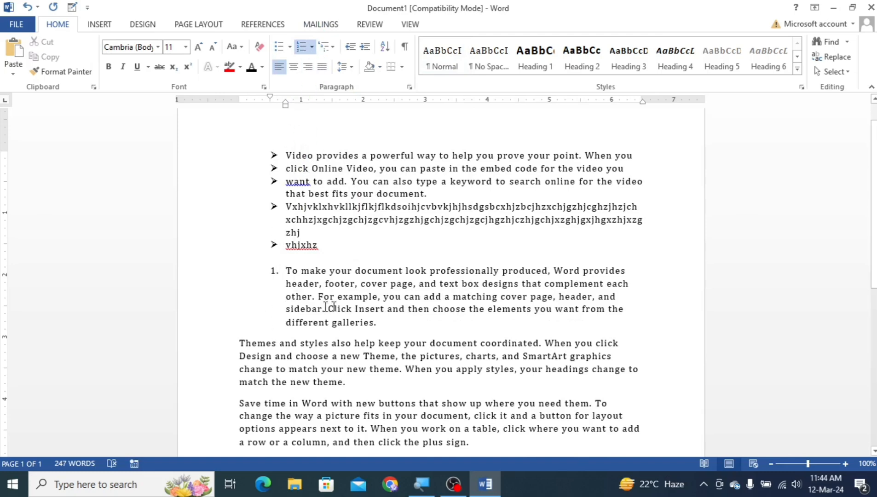
Step: Split the numbered paragraph into three items, breaking it after "Word provides" and "complement each"
key("Return")
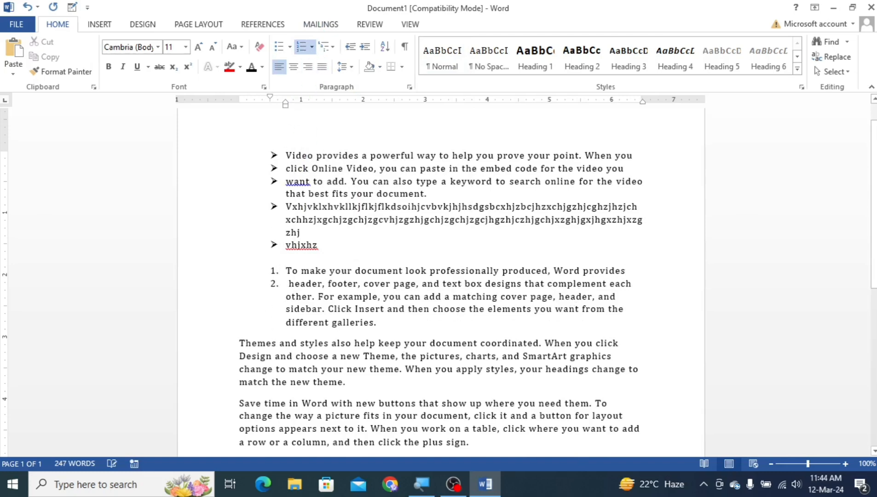
key("End")
key("Return")
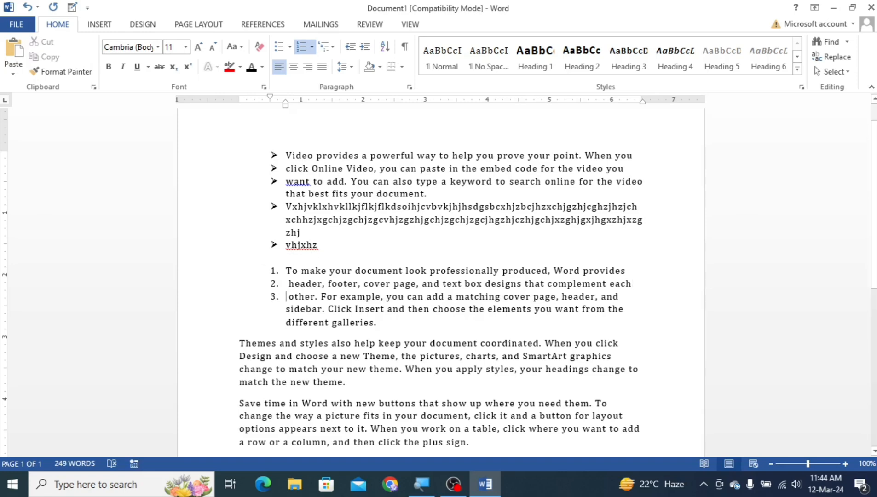
Step: Change the numbering of the three-item list starting "To make your document" to the A. B. C. format
left_click(274, 271)
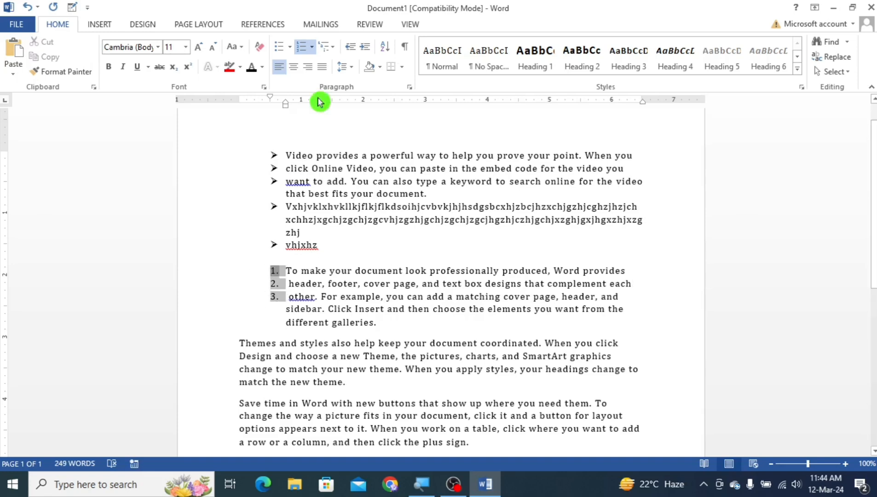
left_click(313, 47)
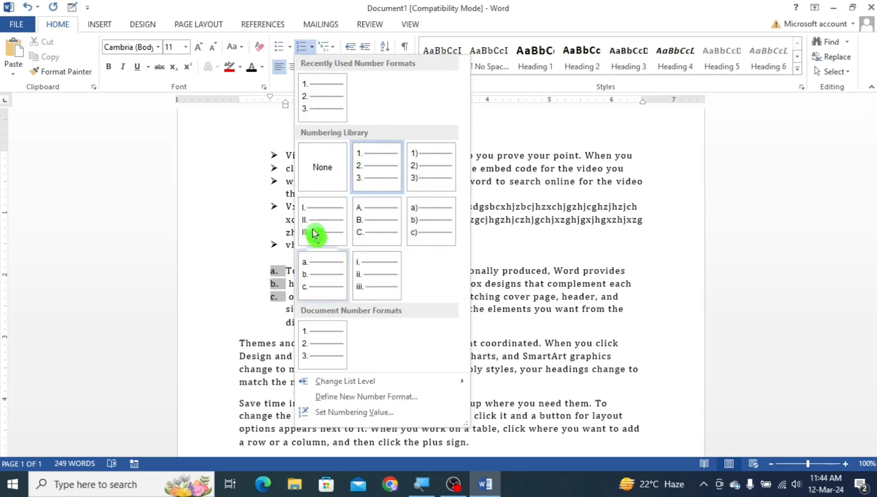
left_click(377, 221)
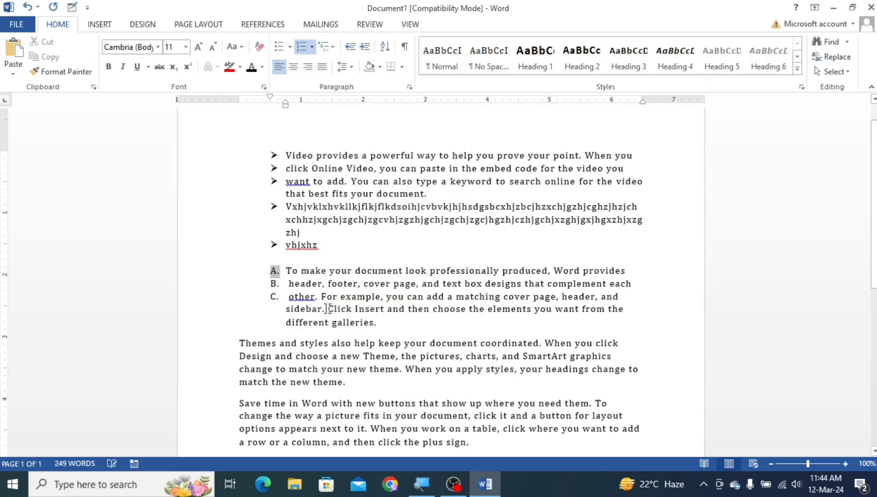
left_click(284, 300)
Step: Delete the bulleted list and the lettered list above the "Themes and styles" paragraph
scroll(319, 299, "down", 3)
scroll(439, 276, "up", 1)
scroll(440, 276, "down", 2)
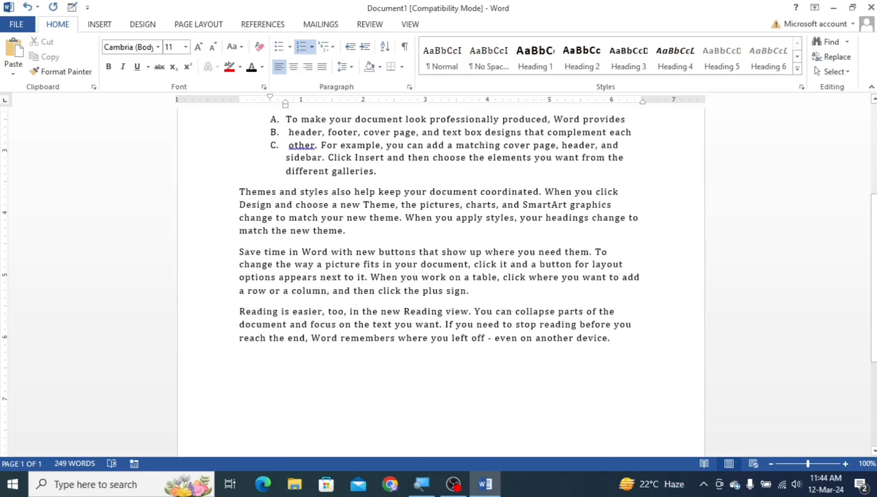
scroll(439, 276, "up", 2)
scroll(460, 221, "up", 3)
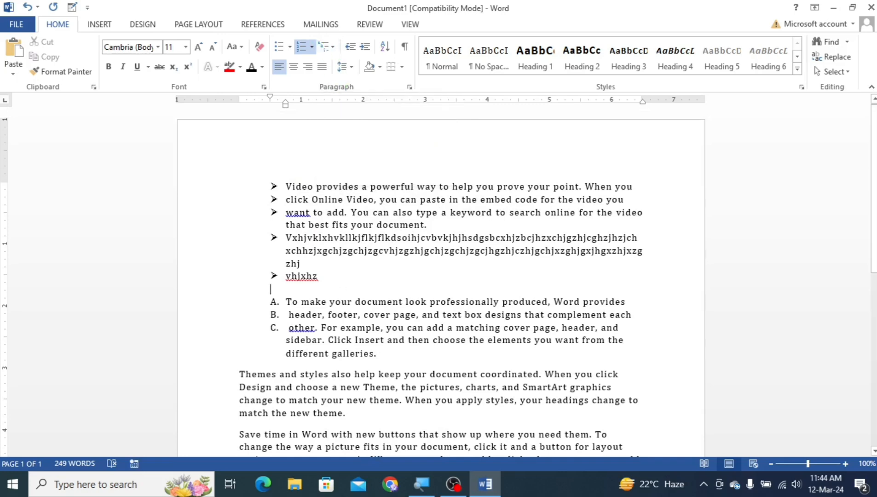
left_click(290, 289)
scroll(354, 303, "down", 2)
left_click_drag(384, 295, 269, 130)
key("Delete")
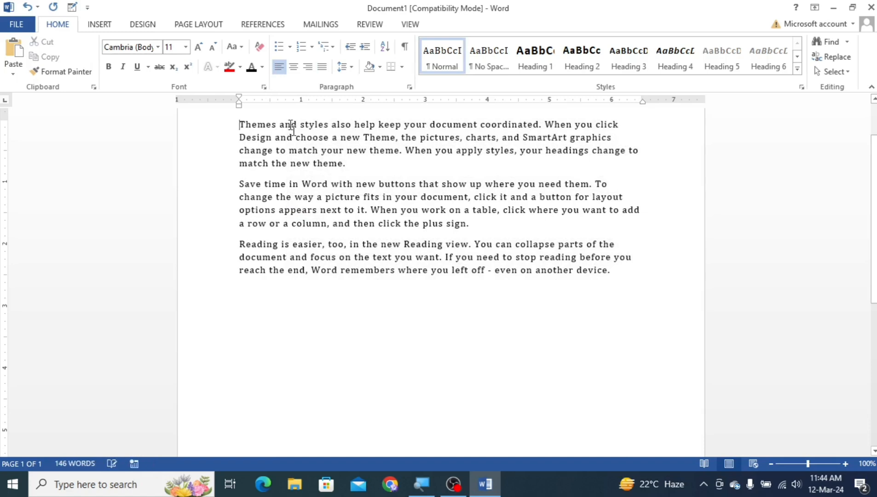
Step: Insert blank lines above the "Themes and styles" paragraph and enter one sample first name followed by two indented names on separate lines
scroll(291, 124, "up", 2)
key("Return")
key("Return")
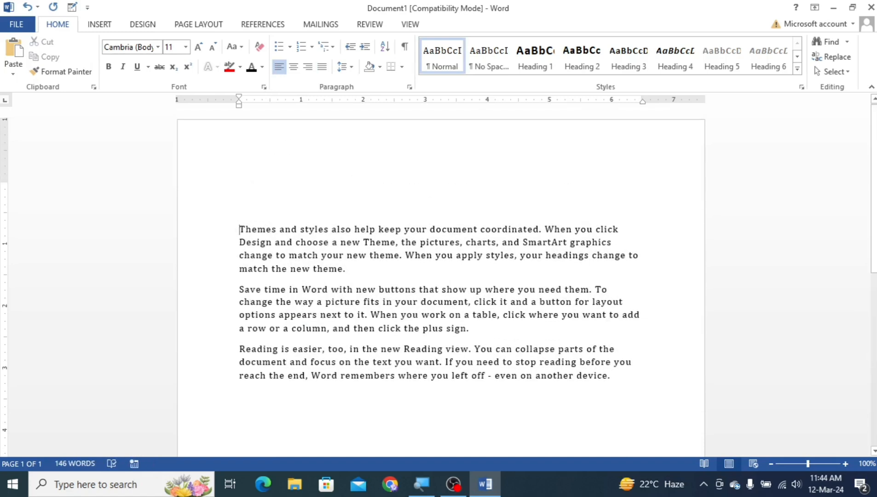
type("ram")
key("Return")
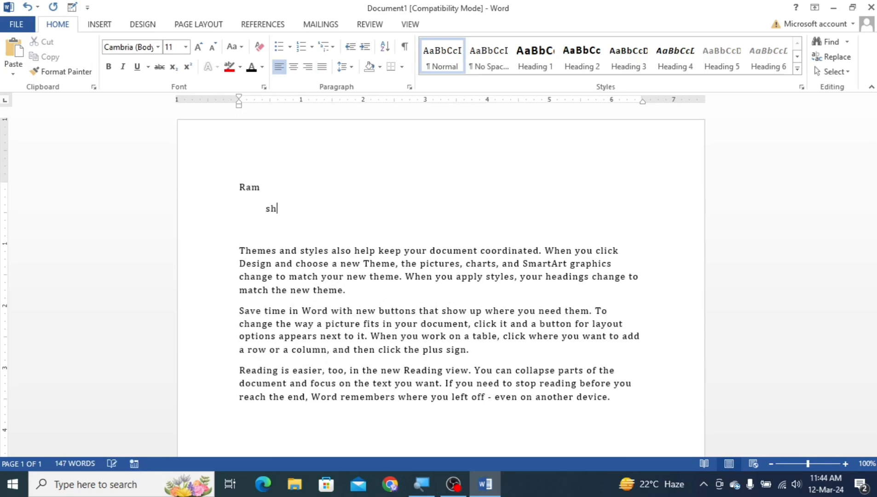
type("shyam")
key("Return")
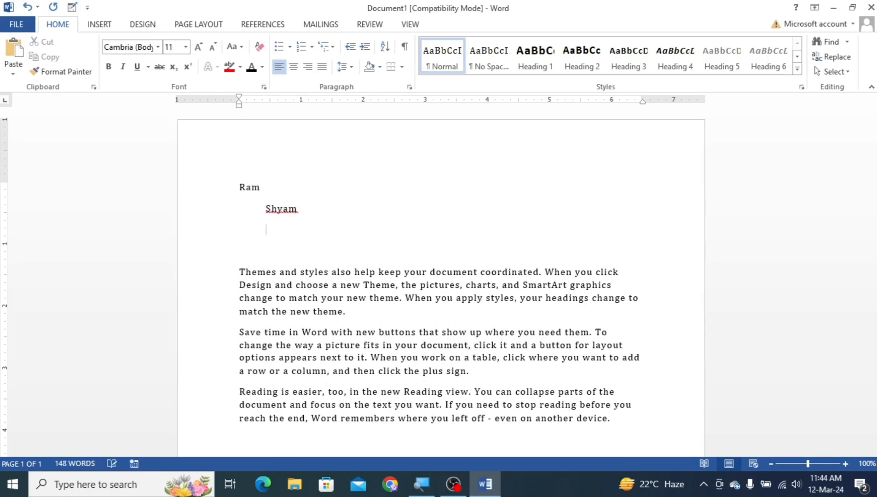
type("ramu")
key("Return")
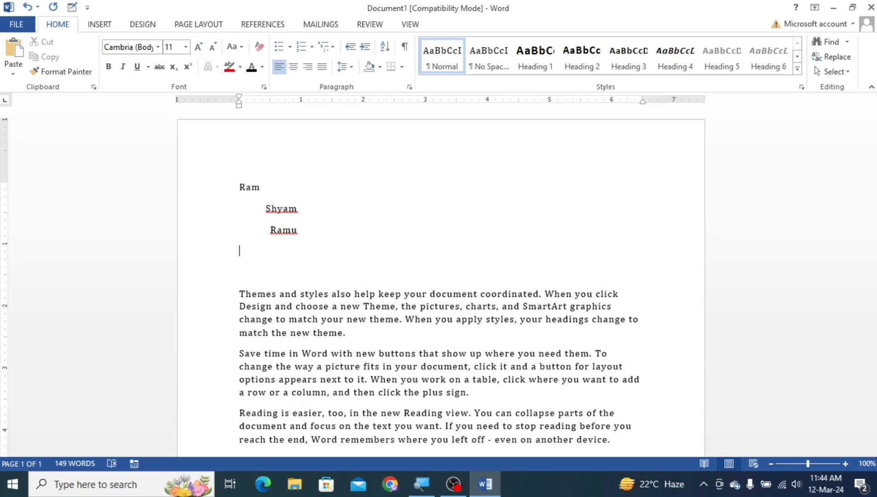
Step: Add a second group of names below the first, with one unindented name followed by two indented entries
type("kishor")
key("Return")
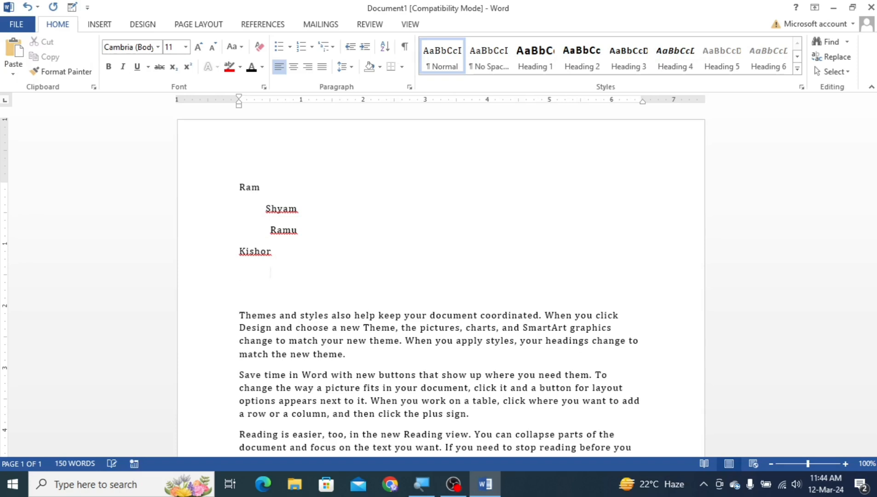
type("raj")
key("Return")
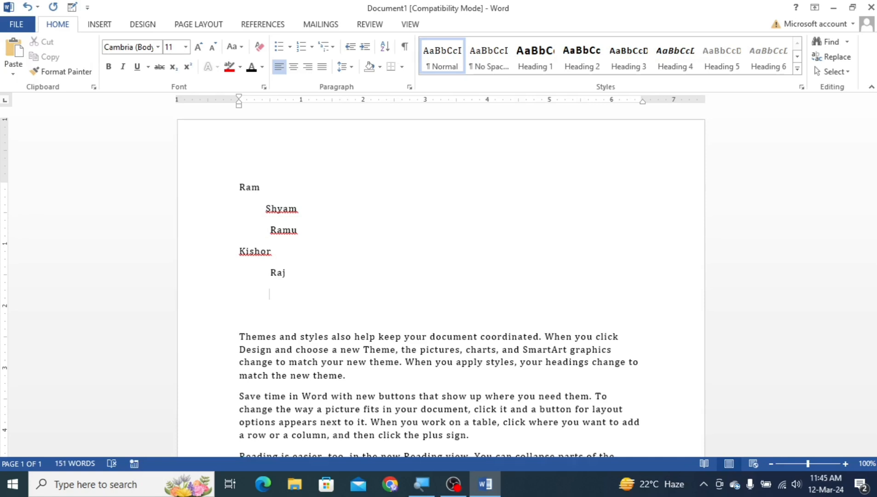
type("toop")
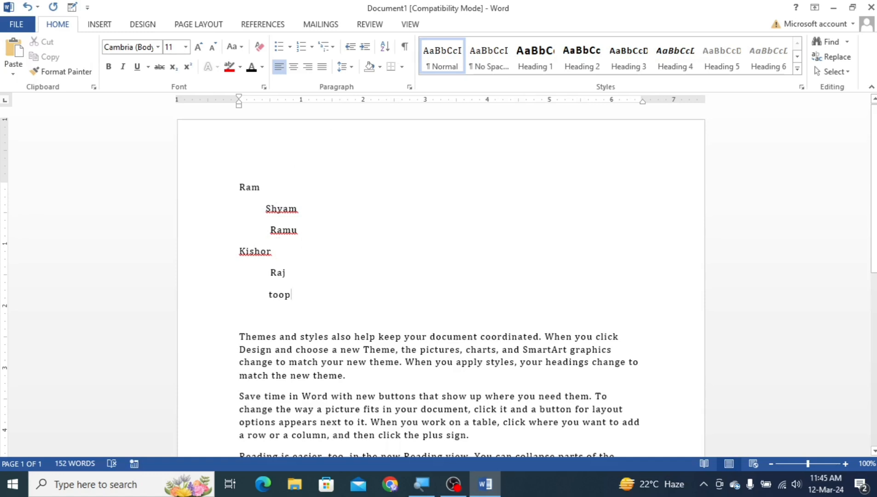
Step: Apply the 1., 1.1., 1.1.1. multilevel list format to the six name lines
left_click_drag(292, 298, 240, 184)
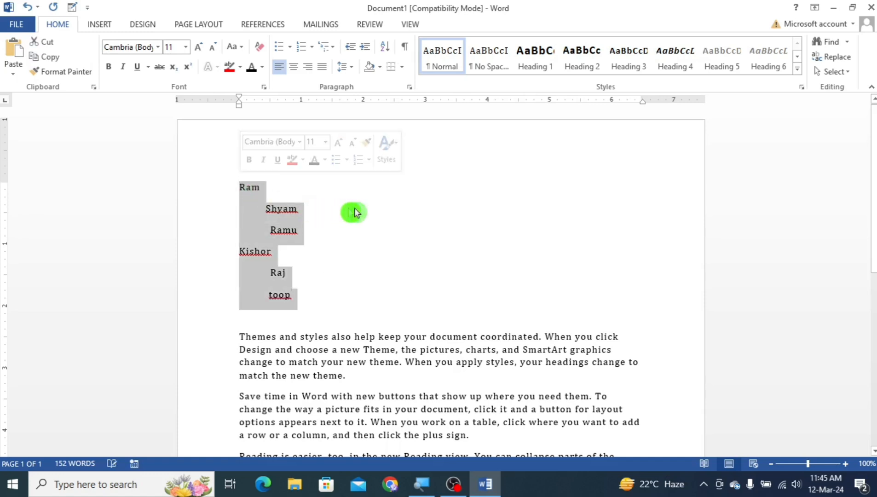
left_click(337, 49)
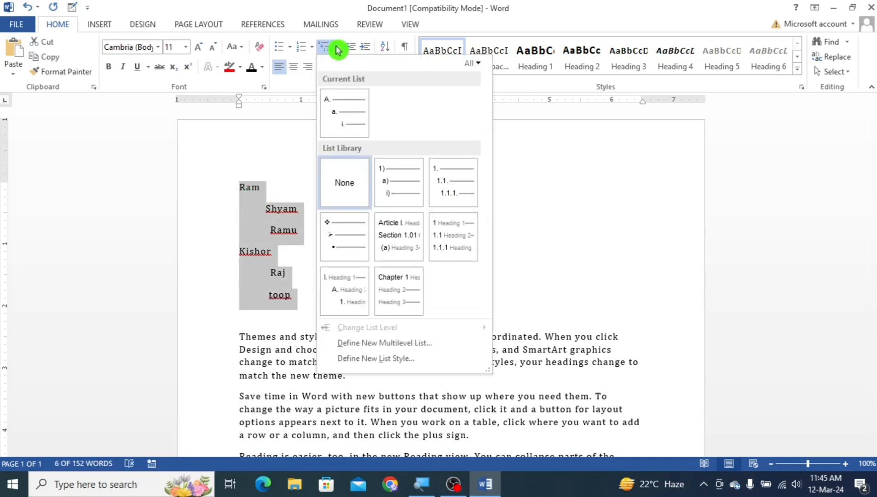
left_click(444, 191)
left_click(391, 230)
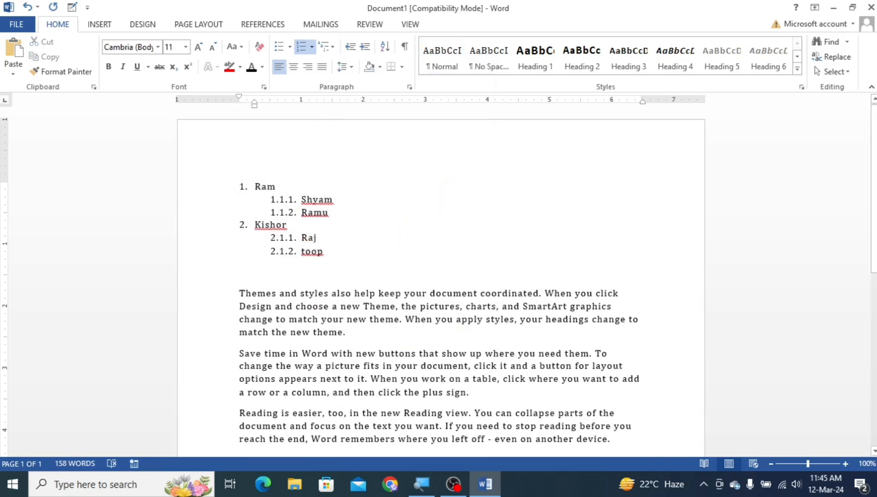
Step: Delete the whole multilevel list of names above the "Themes and styles" paragraph
double_click(264, 187)
left_click(349, 194)
double_click(317, 200)
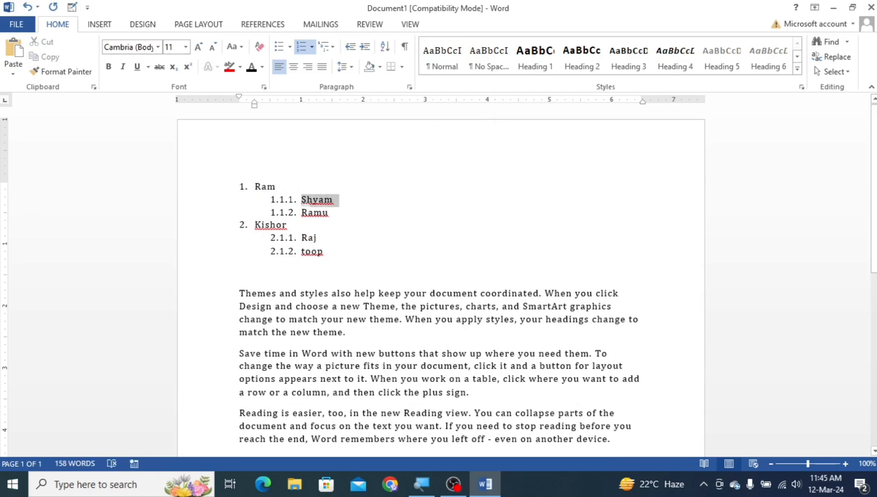
left_click(332, 222)
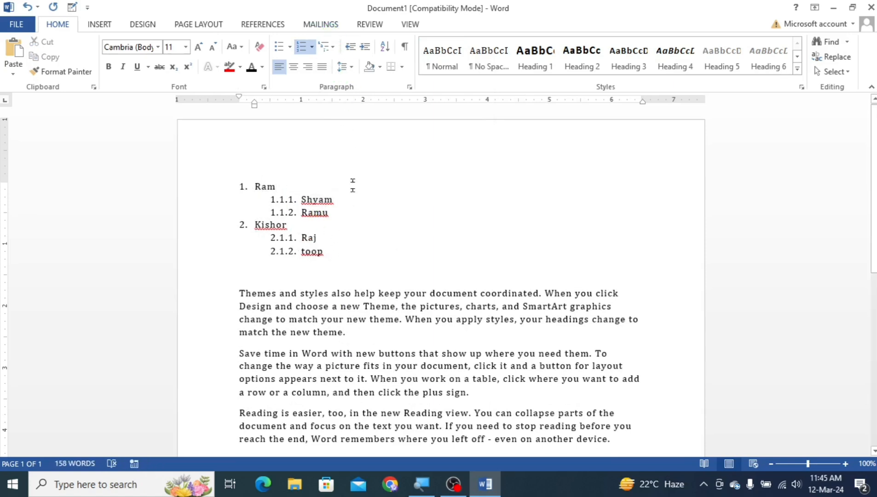
left_click_drag(354, 244, 251, 193)
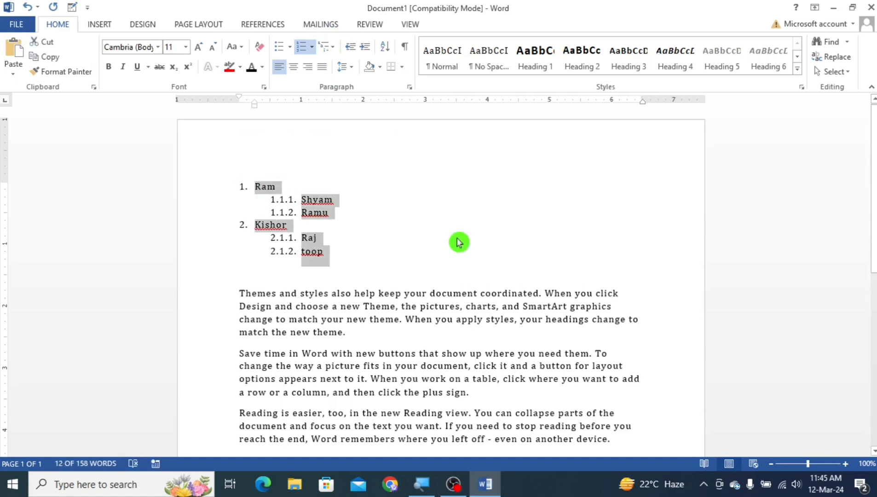
key("Delete")
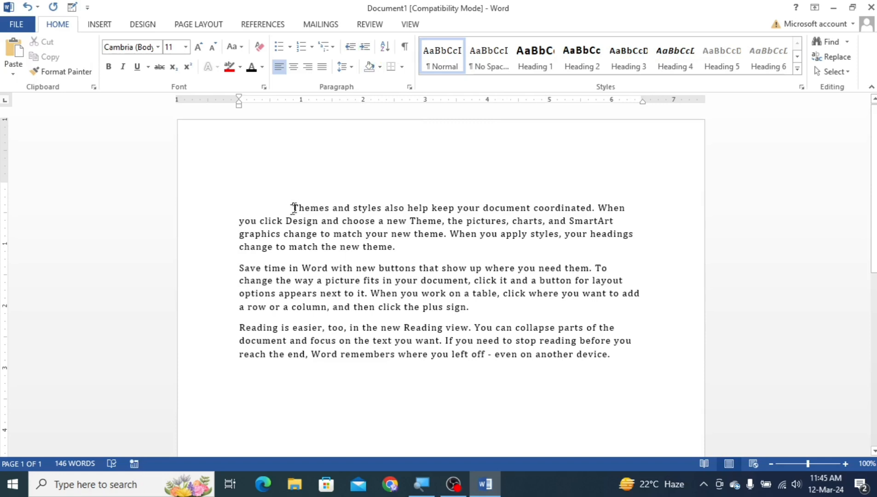
Step: Increase the indent of the "Themes and styles" paragraph by two levels and decrease it by two levels, performing the cycle twice
left_click(369, 48)
left_click(368, 47)
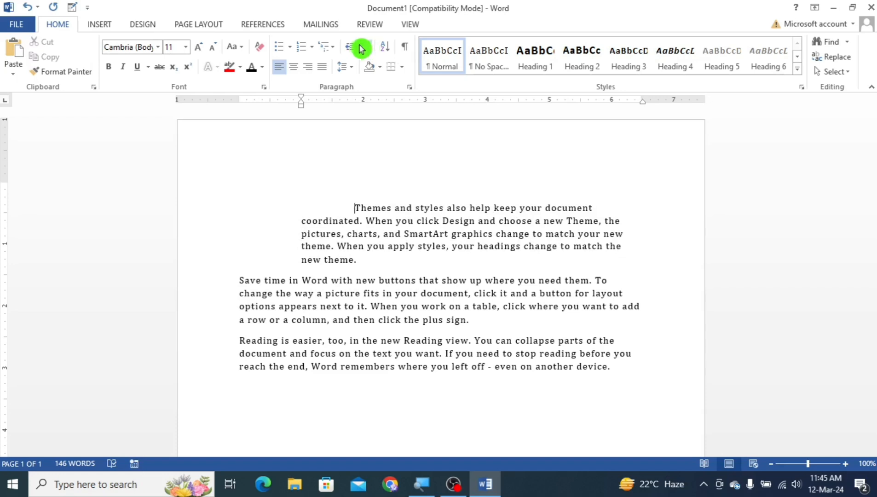
left_click(354, 48)
left_click(354, 47)
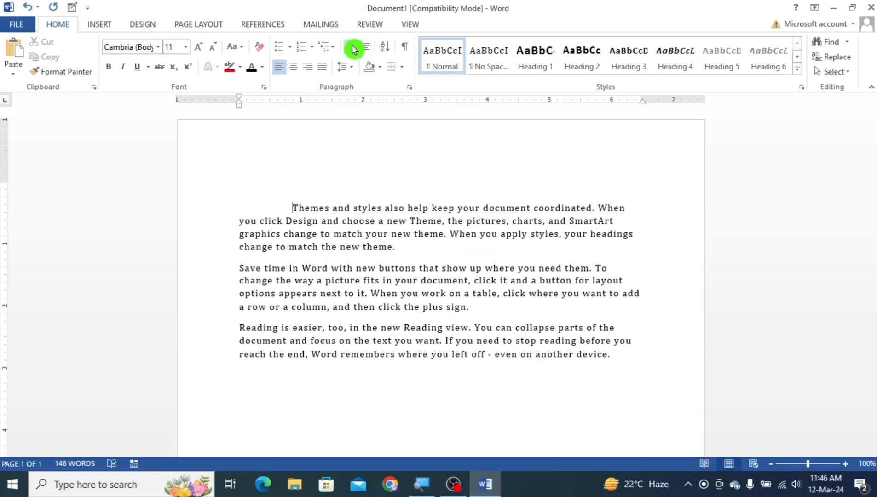
left_click(369, 49)
left_click(369, 50)
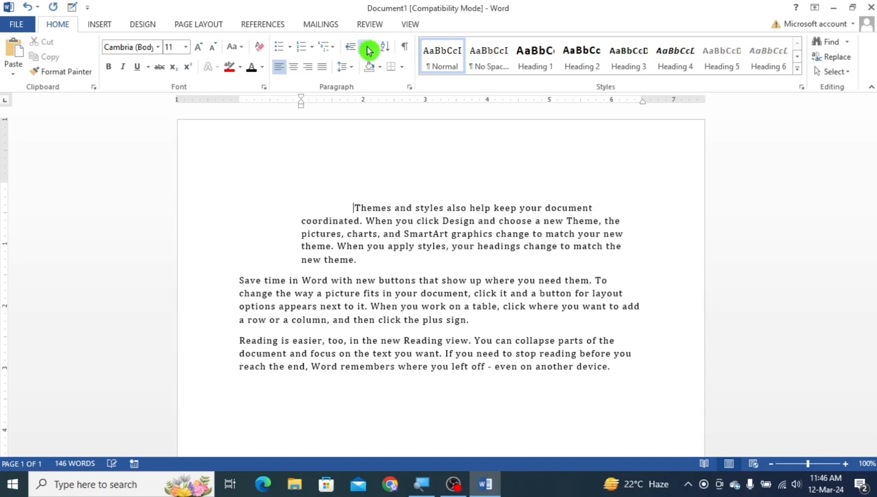
left_click(351, 47)
left_click(350, 46)
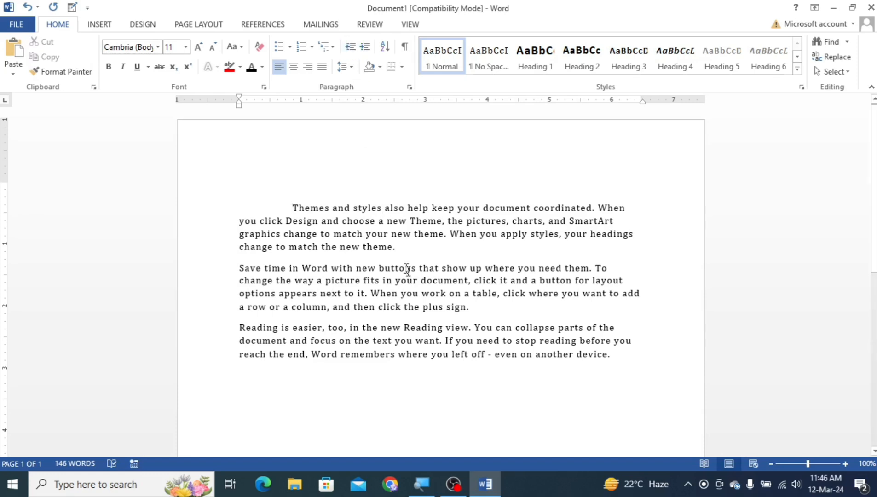
Step: Set the line spacing of the "Themes and styles" paragraph to 1.5
left_click(408, 251)
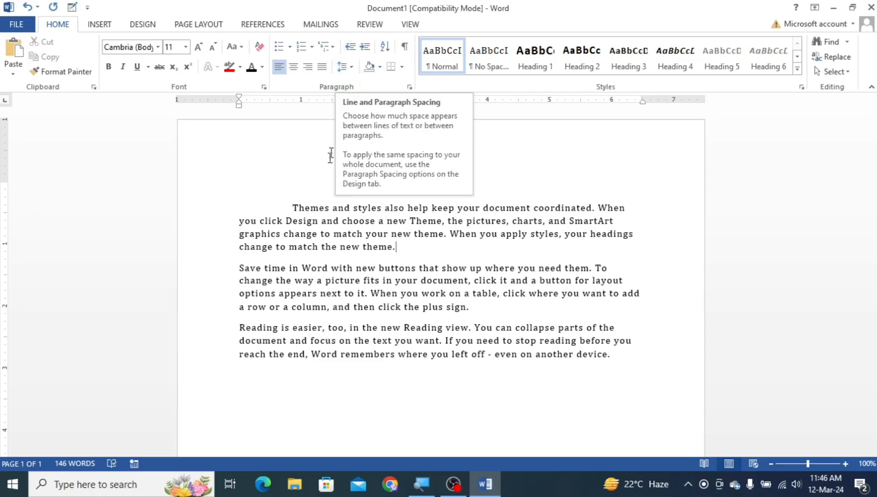
left_click(288, 204)
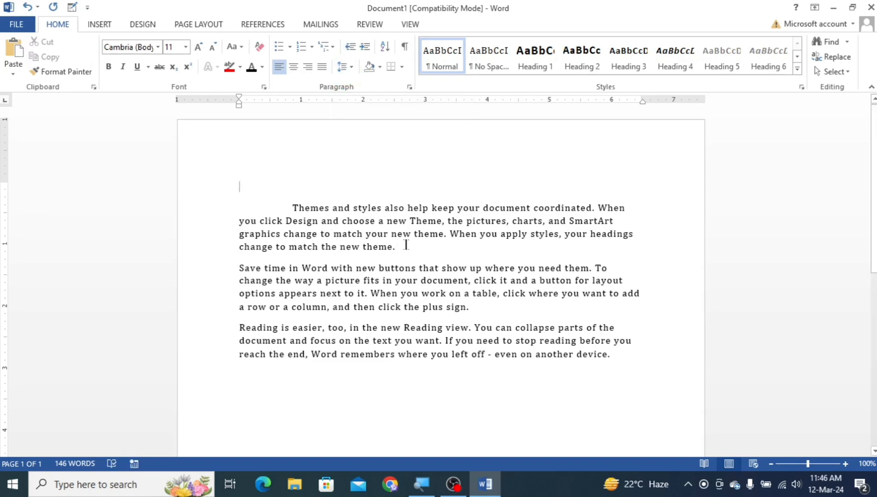
left_click_drag(405, 246, 293, 208)
left_click_drag(401, 247, 295, 208)
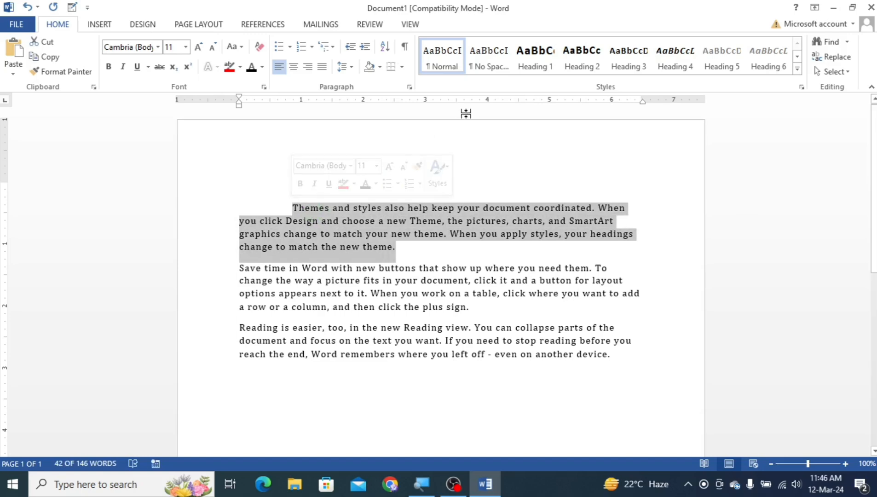
left_click(353, 71)
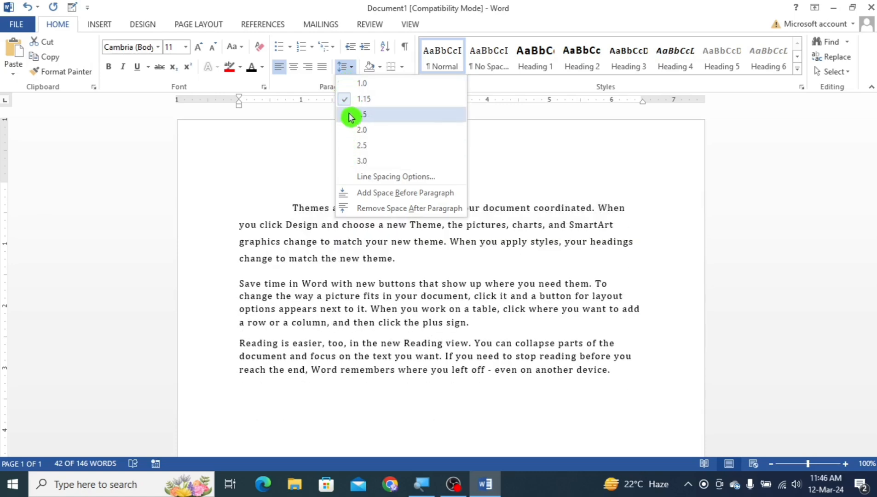
left_click(350, 116)
Step: Set the line spacing of the "Themes and styles" paragraph and the blank line above it to 1.0
left_click_drag(399, 256, 282, 205)
left_click(352, 69)
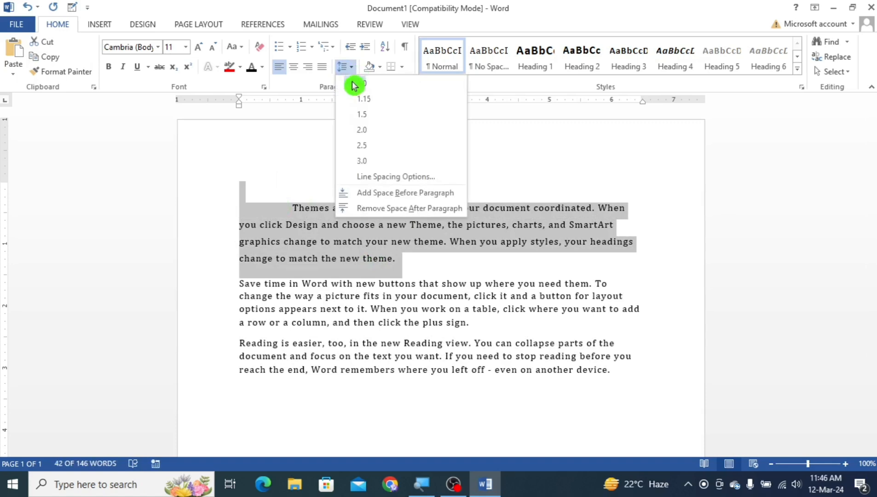
left_click(352, 86)
left_click(398, 241)
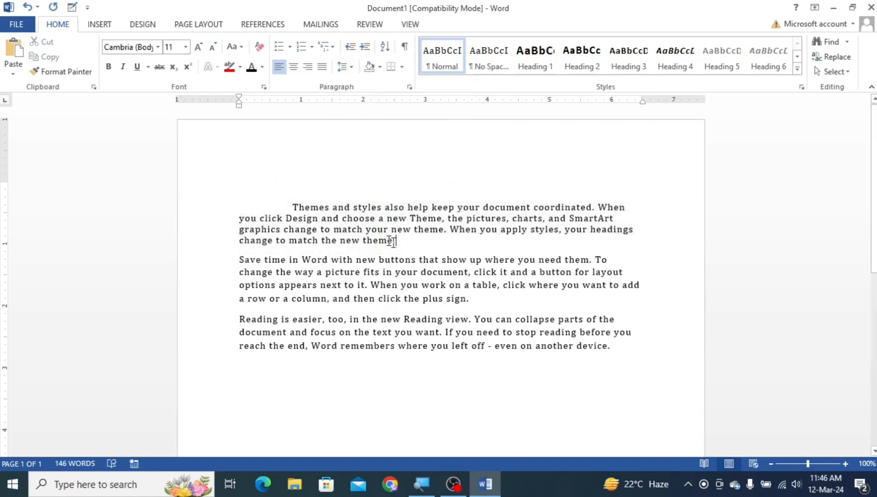
left_click_drag(391, 242, 293, 206)
left_click(353, 68)
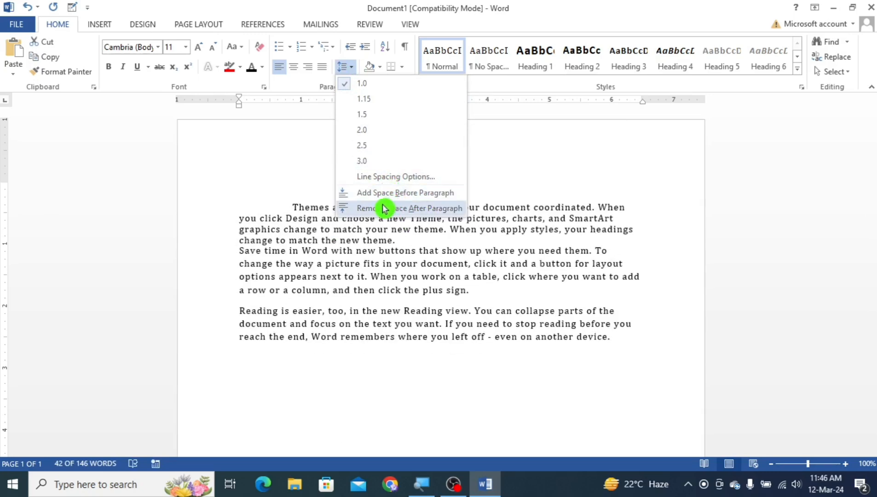
left_click(378, 84)
left_click(393, 238)
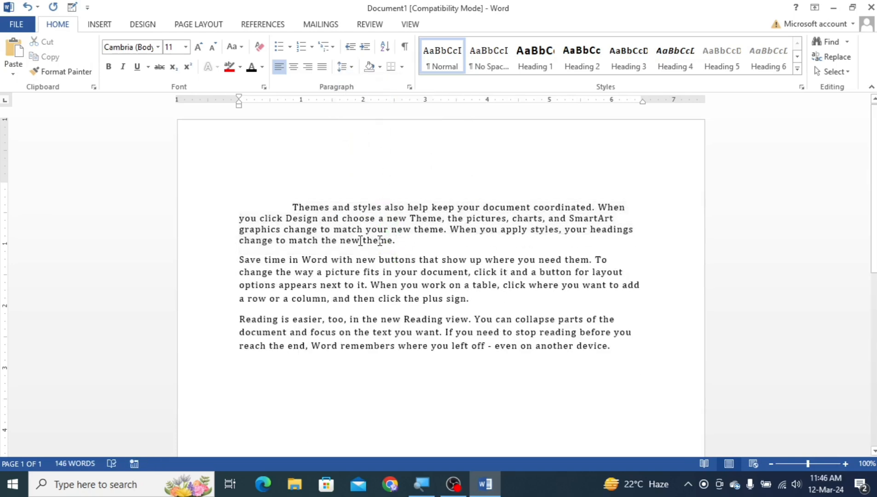
Step: Remove the space after the "Themes and styles" paragraph
left_click_drag(244, 252, 294, 208)
left_click(442, 260)
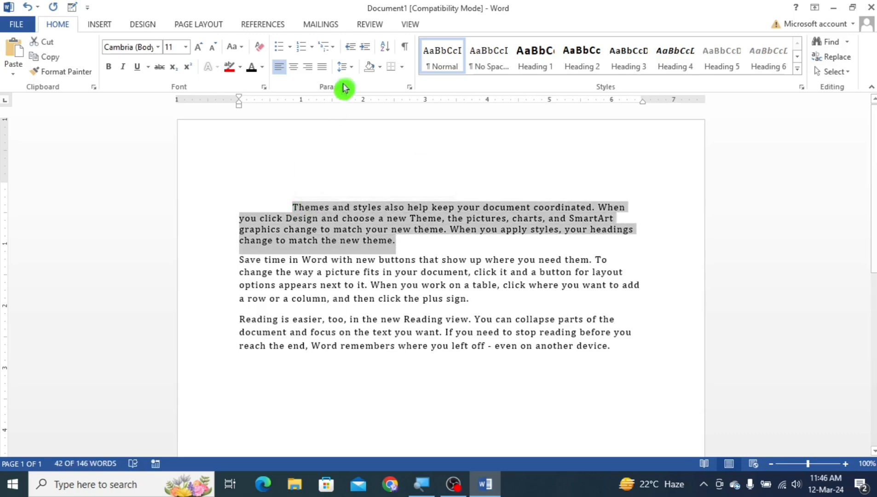
left_click(351, 67)
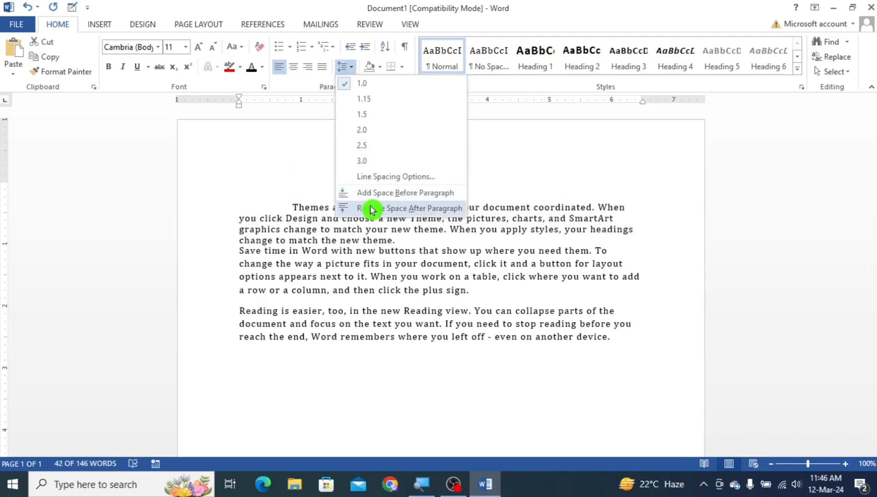
left_click(435, 210)
left_click(430, 241)
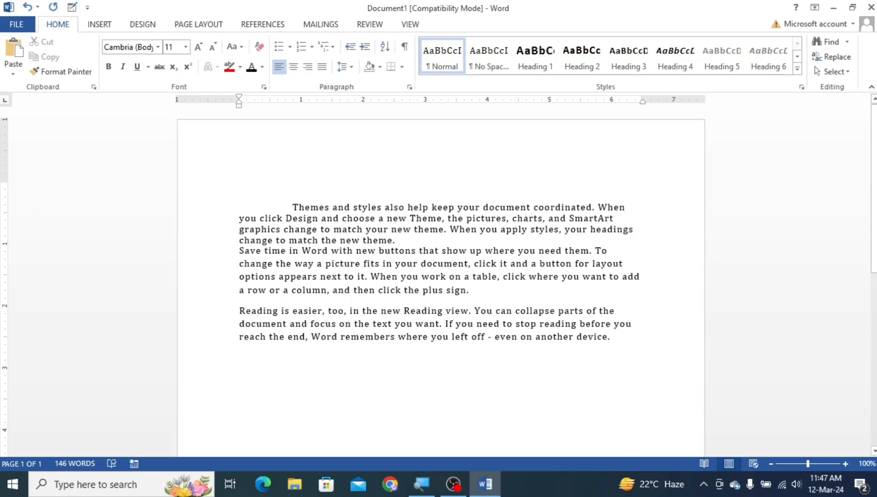
Step: Insert a blank line below the "Themes and styles" paragraph and shade that paragraph's text orange
key("Return")
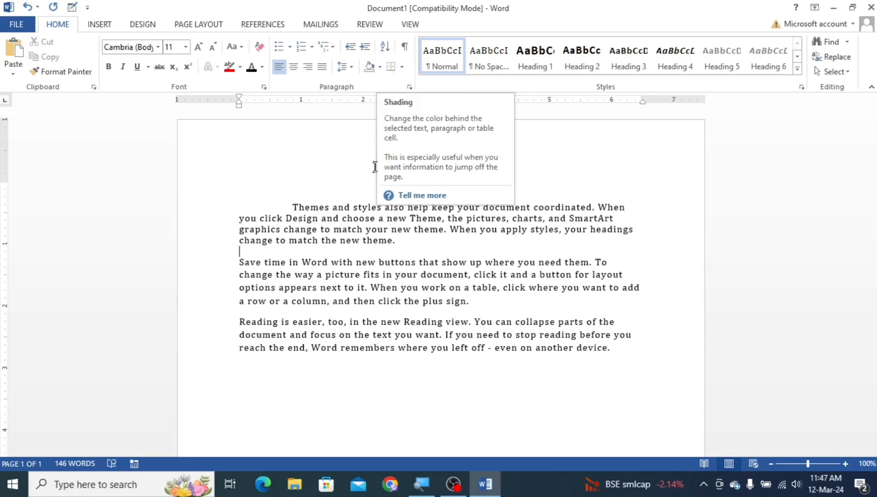
left_click(355, 176)
left_click_drag(397, 240, 308, 209)
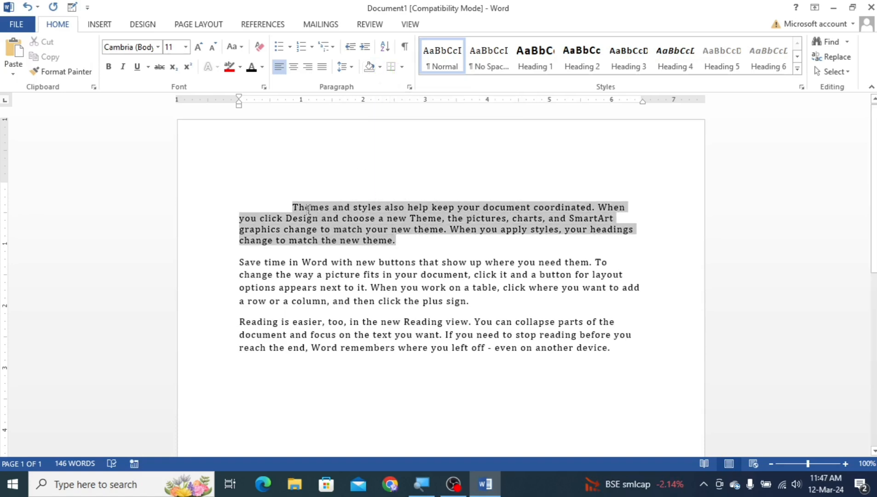
left_click(380, 67)
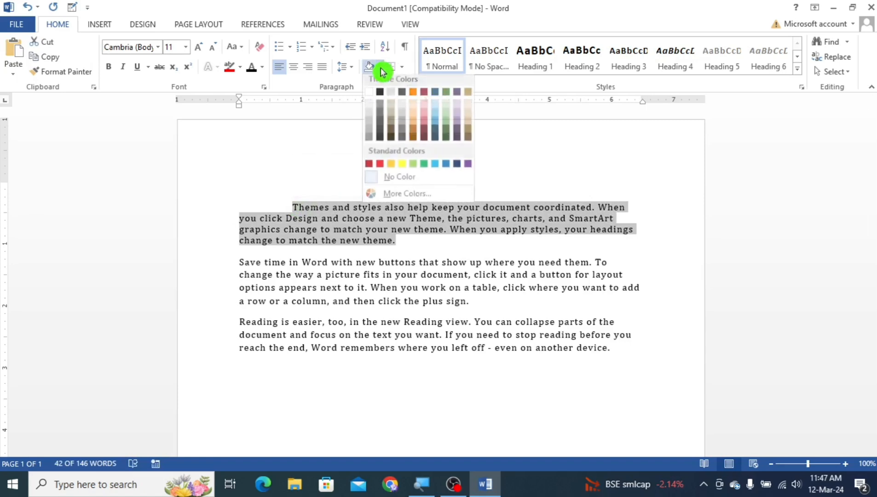
left_click(391, 167)
left_click(239, 252)
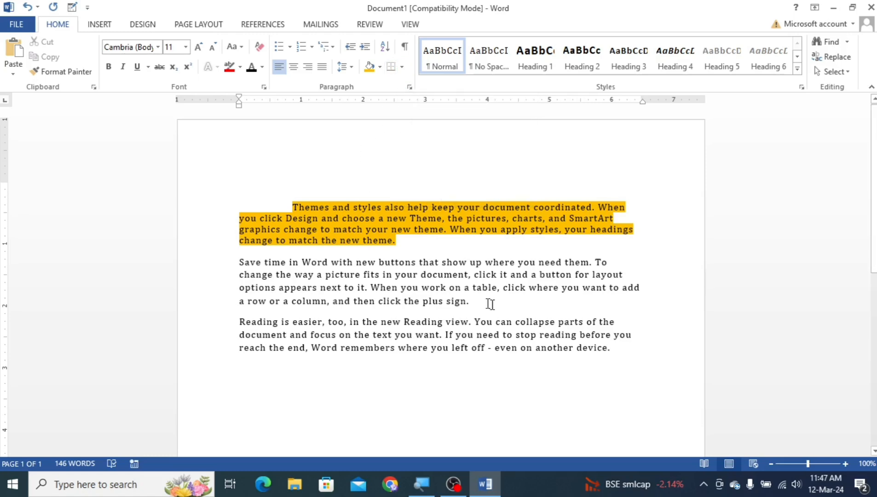
Step: Apply all borders to the "Themes and styles" and "Save time" paragraphs and the blank line between them
left_click_drag(487, 304, 248, 207)
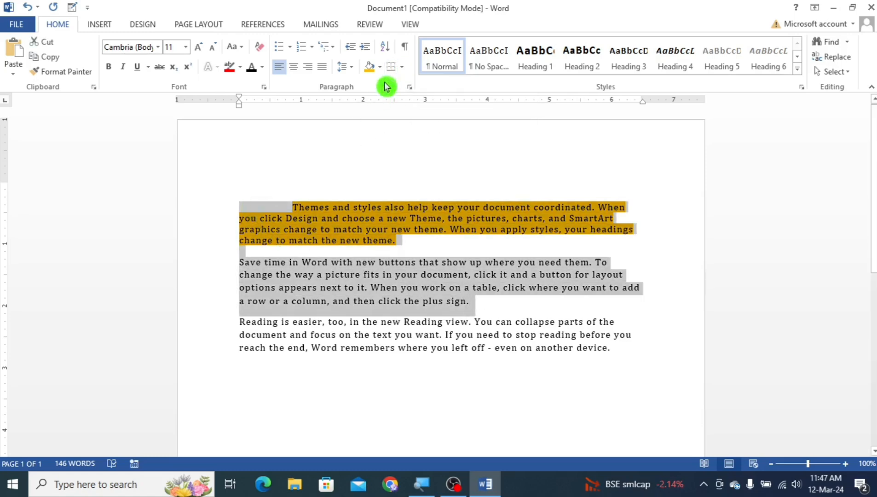
left_click(402, 67)
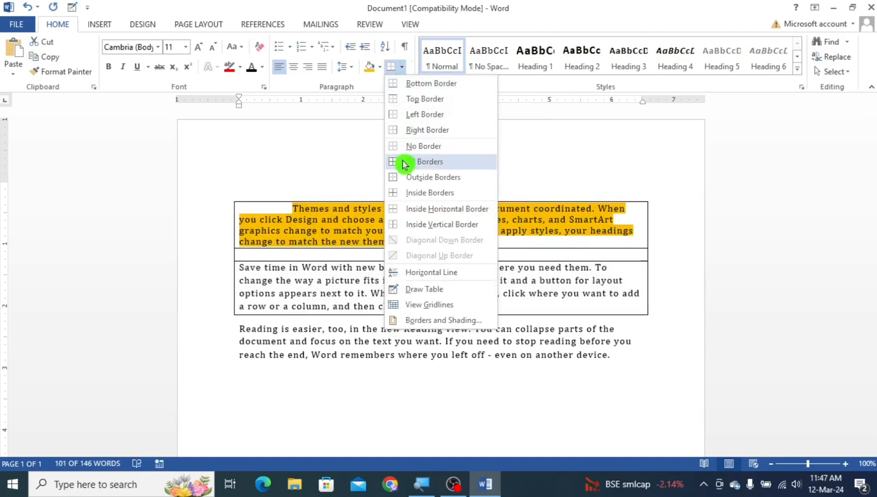
left_click(404, 178)
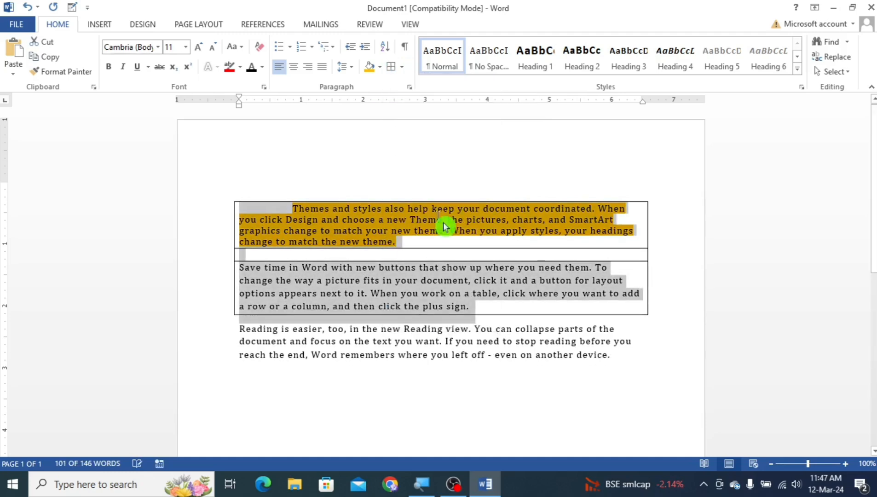
left_click(636, 326)
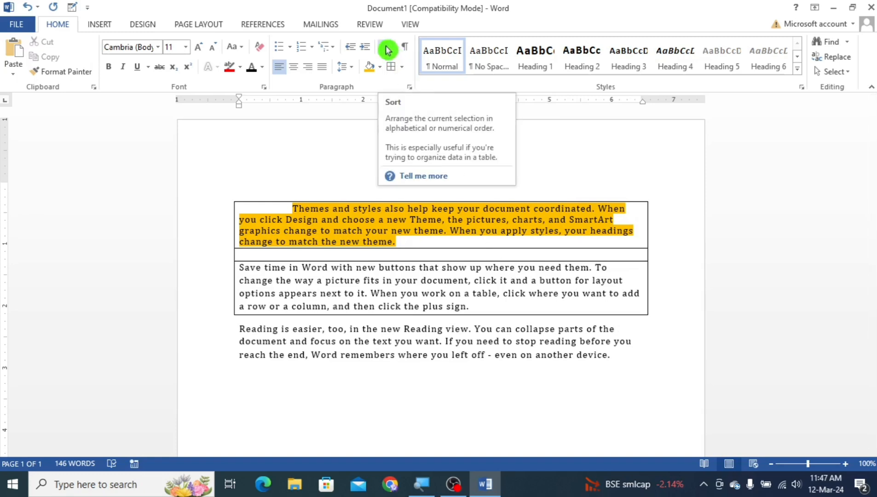
Step: Enter the numbers 1, 5, 4, 6, 3 and 2 on separate lines below the "Reading is easier" paragraph
left_click(469, 354)
scroll(468, 354, "down", 1)
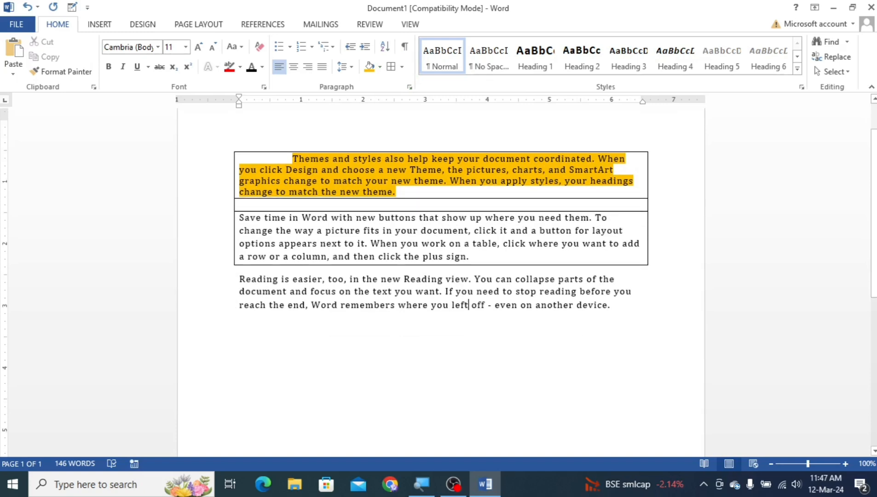
scroll(261, 295, "down", 1)
left_click(261, 295)
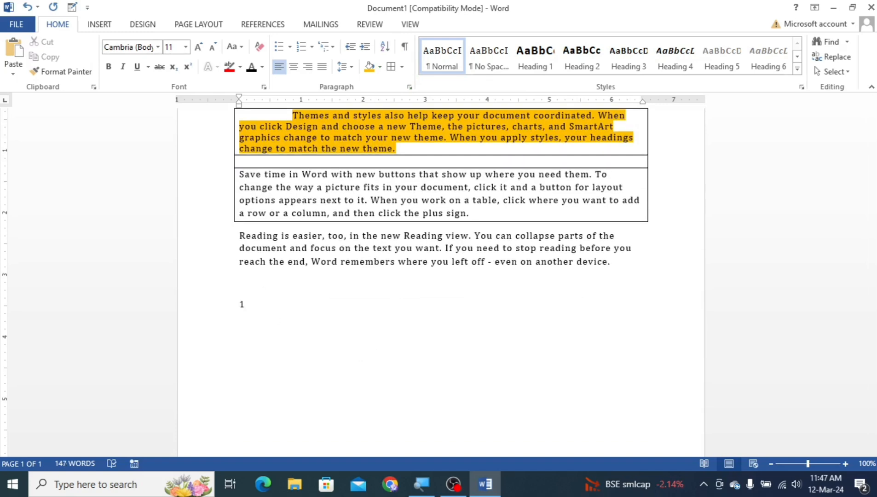
type("5")
key("Return")
type("4 ")
type("6")
key("Return")
type("3")
key("Return")
type("2")
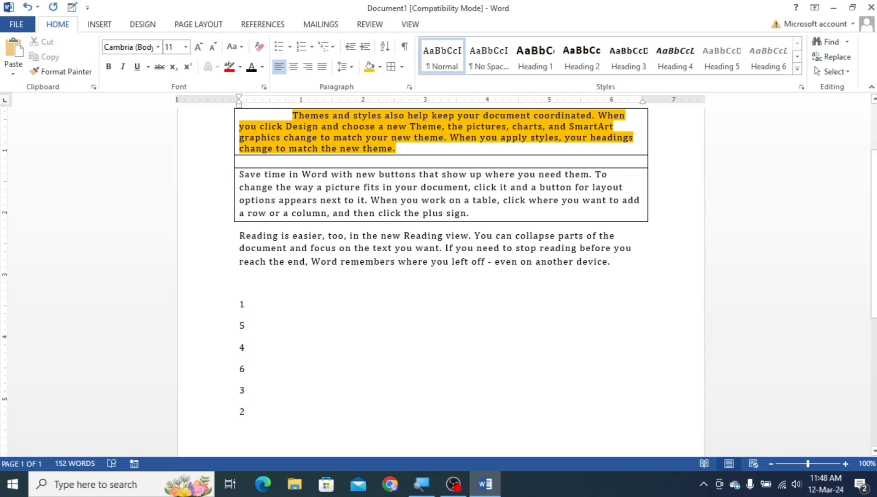
Step: Sort the six number lines by paragraph as numbers in ascending order
left_click_drag(246, 415, 237, 313)
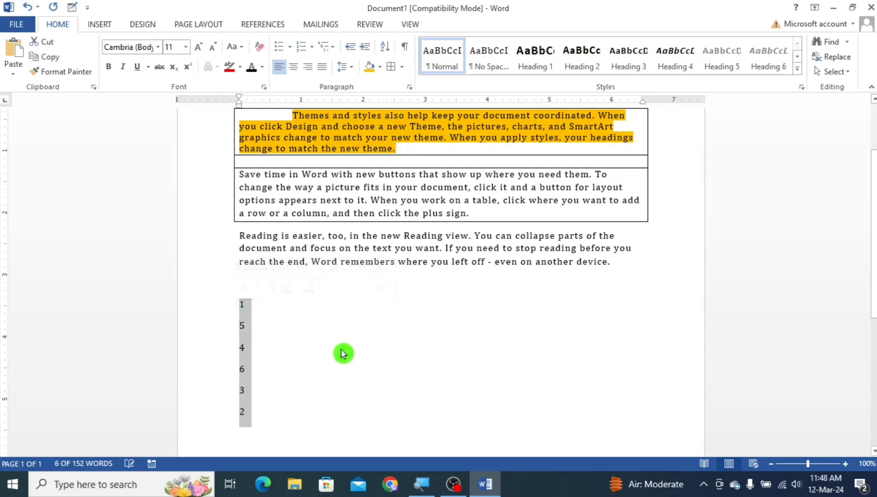
left_click(386, 48)
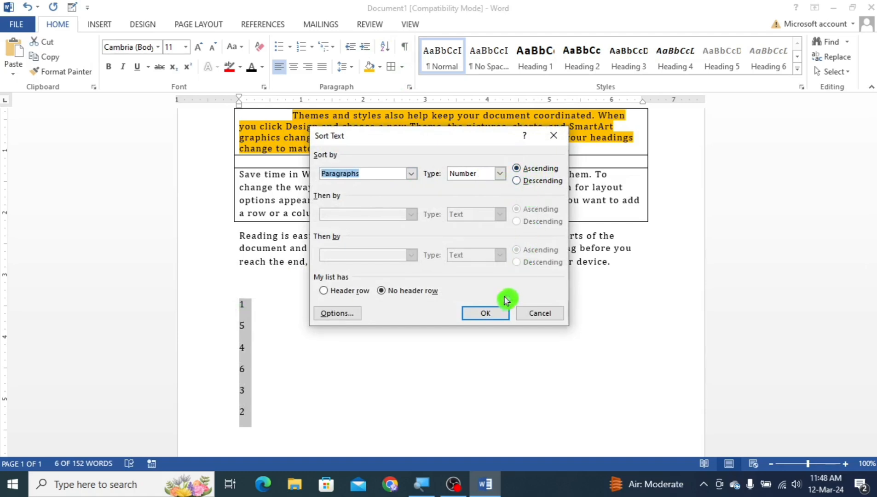
left_click(487, 313)
left_click(286, 329)
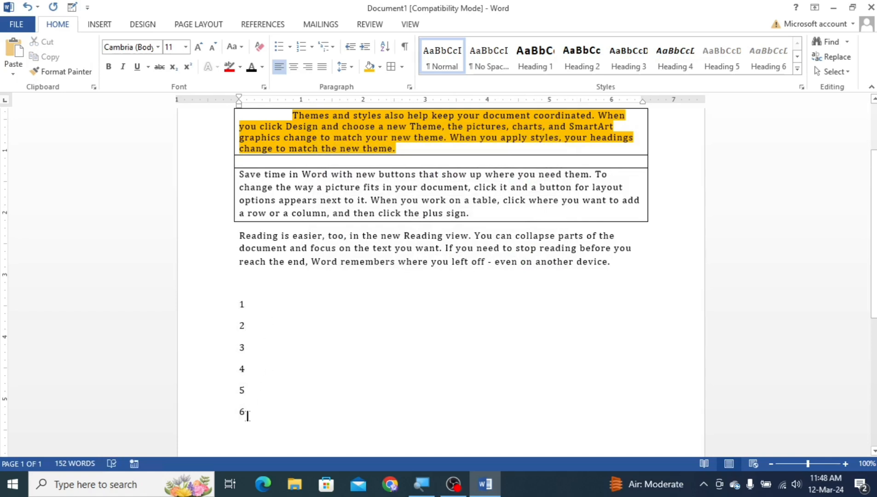
Step: Sort the number lines and the blank line above them by paragraph as numbers in descending order
left_click_drag(248, 415, 239, 290)
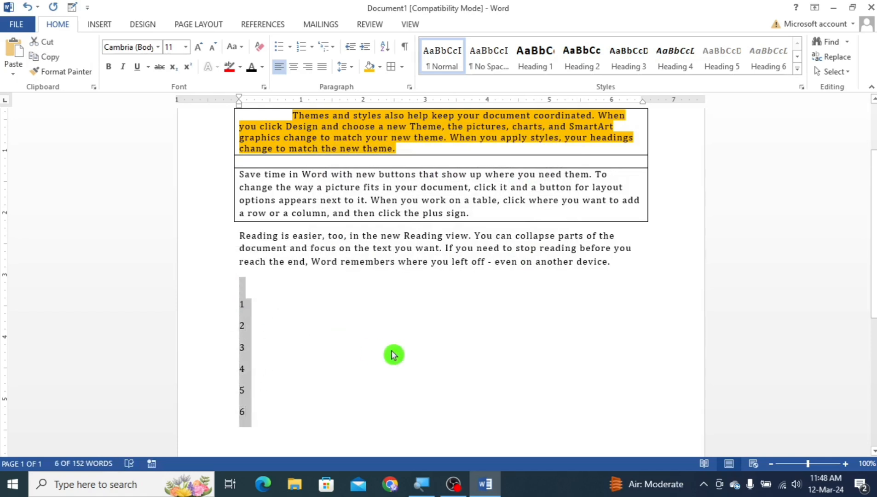
left_click(386, 47)
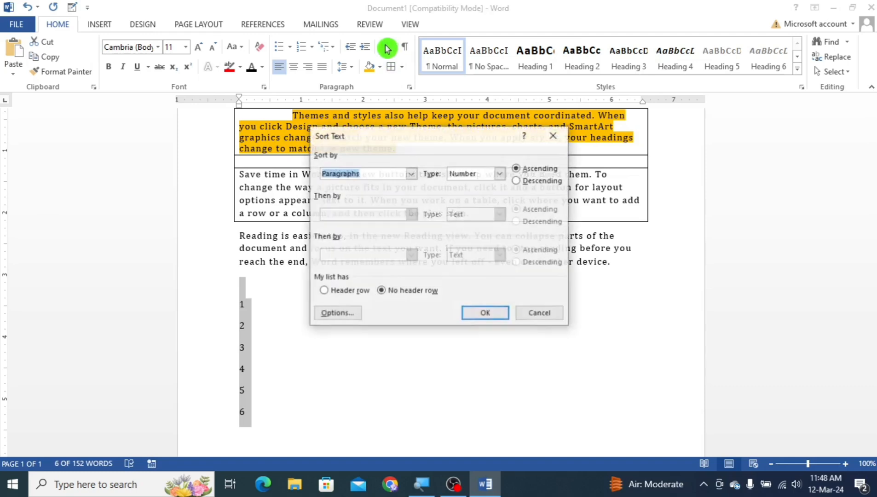
left_click(529, 182)
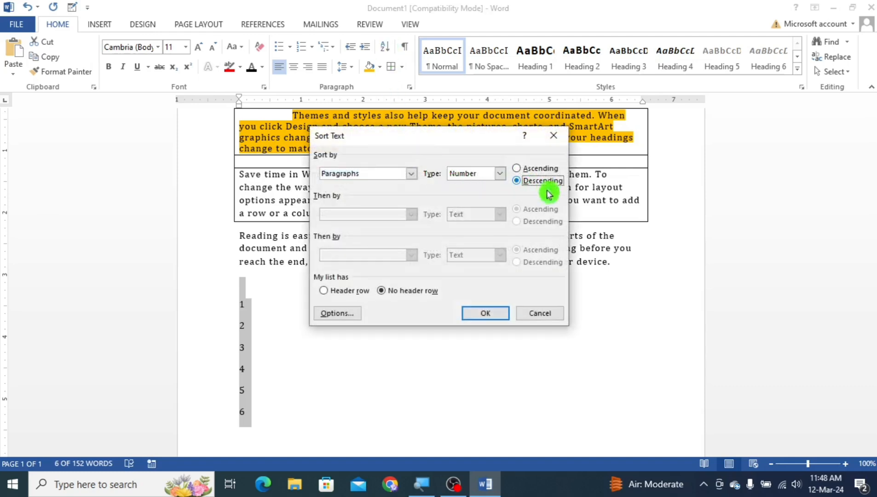
left_click(496, 315)
left_click(367, 315)
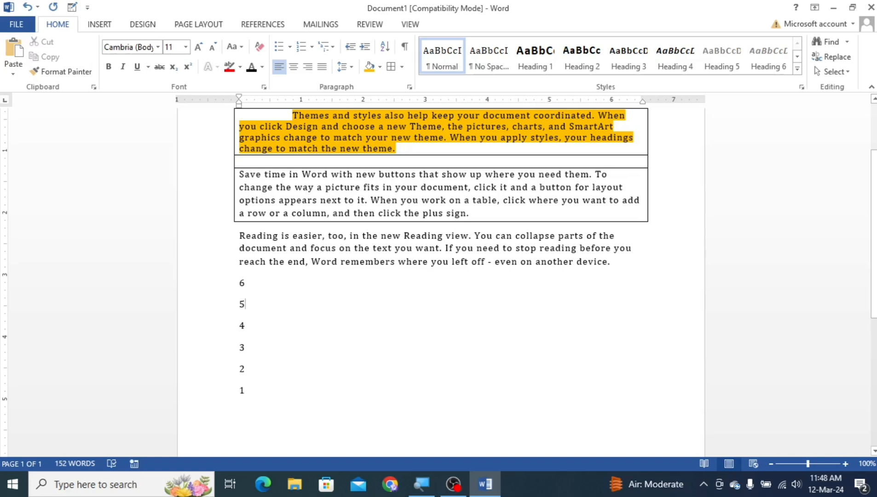
Step: Delete the list of numbers below the "Reading is easier" paragraph
left_click(407, 51)
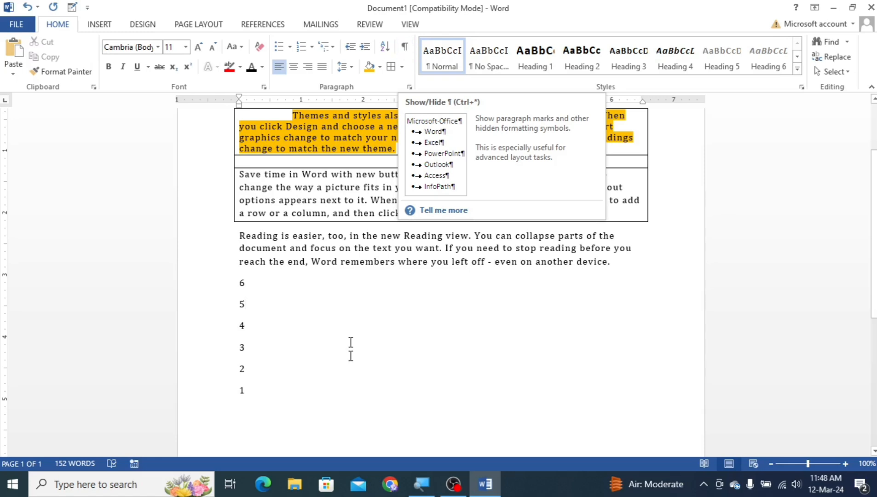
left_click(284, 358)
left_click_drag(261, 392, 221, 293)
key("Delete")
scroll(525, 274, "up", 3)
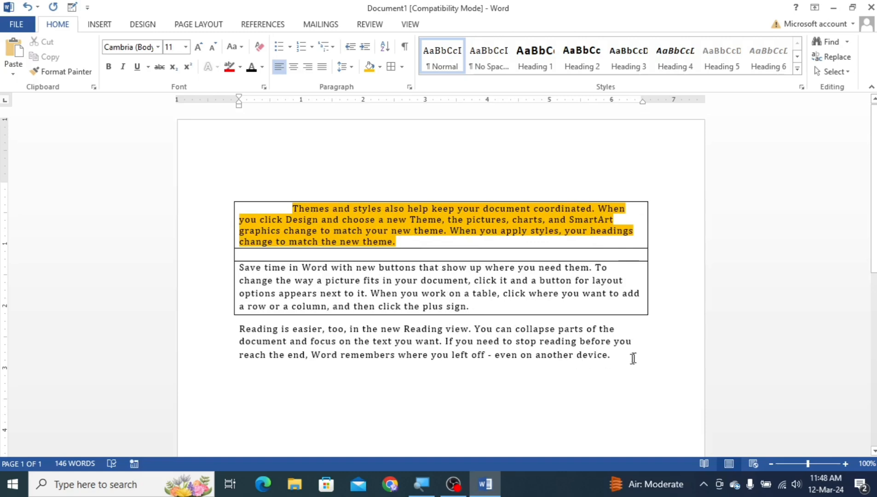
Step: Replace the entire document content with sample paragraphs generated by =rand()
key("ctrl+a")
key("Delete")
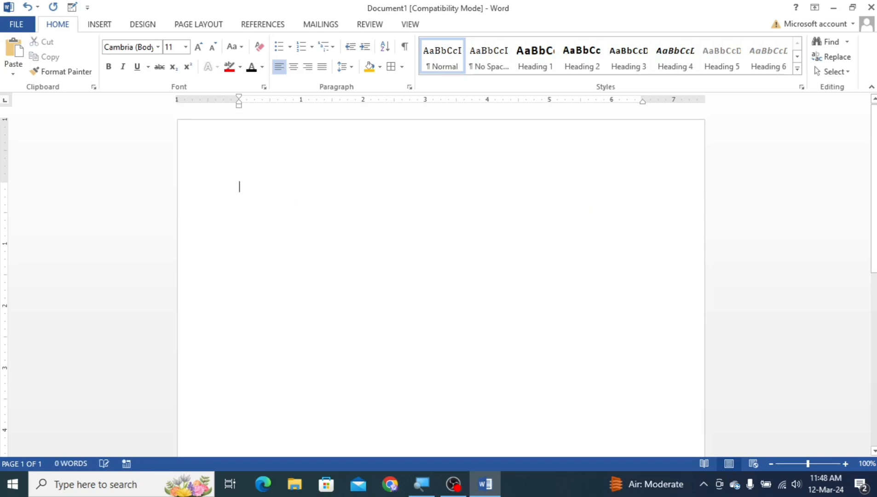
type("=rand()")
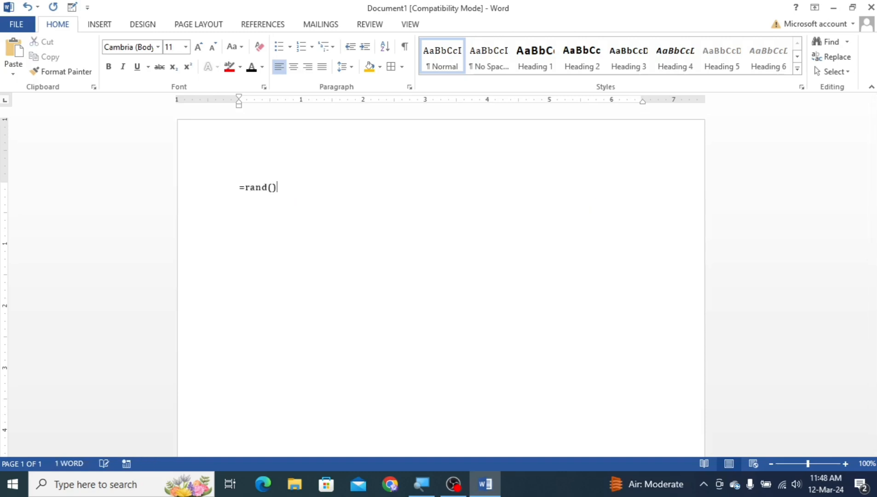
key("Return")
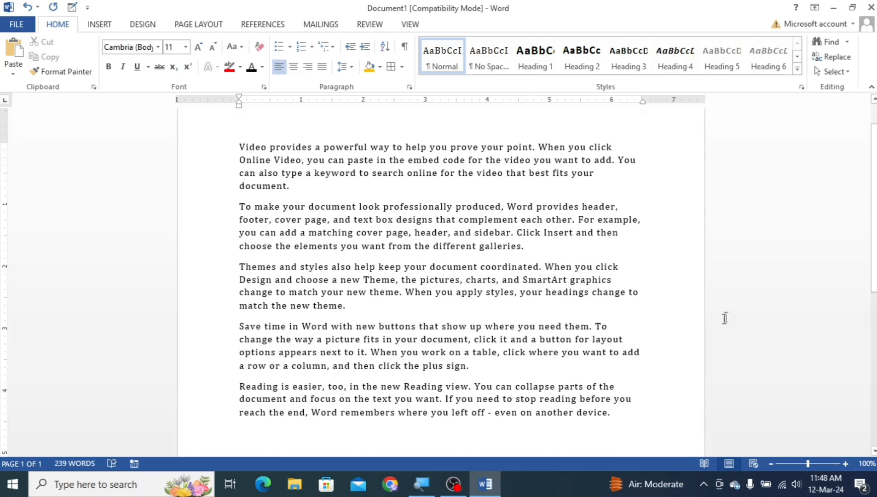
Step: Add a new line reading "fkjdgn" after the "Video provides" paragraph
left_click(311, 190)
key("Return")
type("fkjdgn")
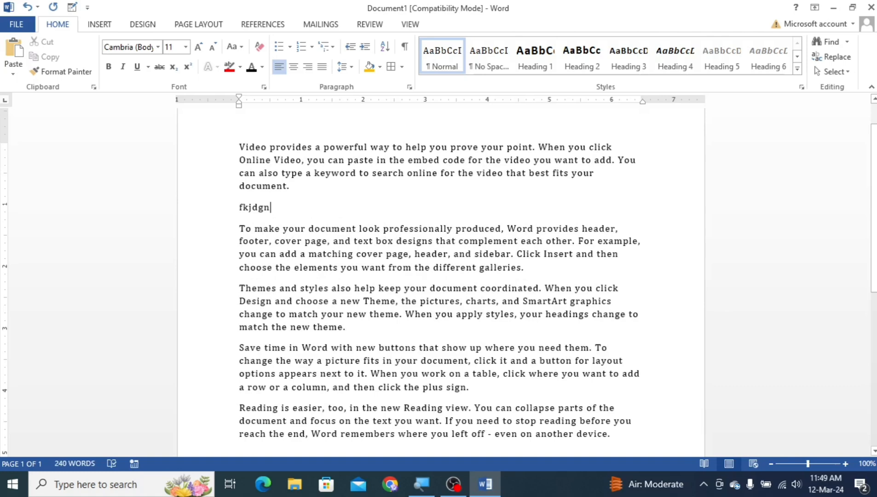
scroll(373, 224, "up", 1)
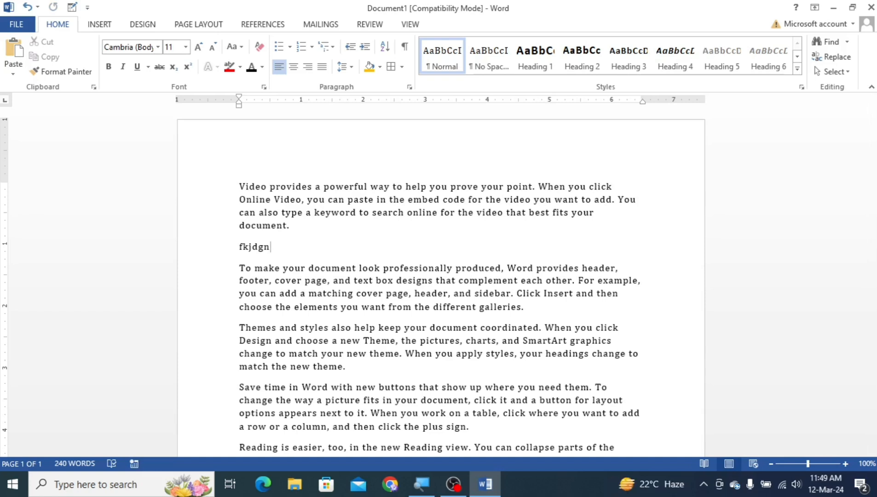
Step: Erase the text "fkjdgn" but keep its empty line between the first two sample paragraphs
key("BackSpace")
key("BackSpace")
key("BackSpace")
key("BackSpace")
key("BackSpace")
key("BackSpace")
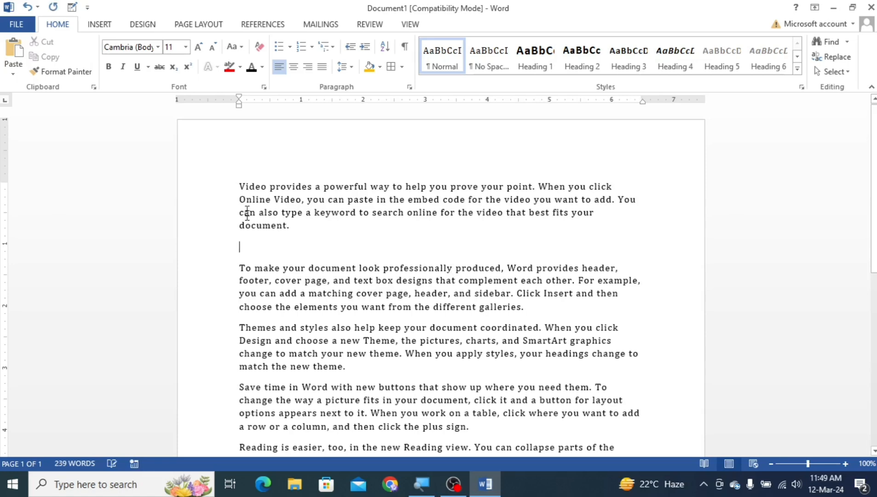
Step: Show paragraph marks and other hidden formatting symbols throughout the document
key("ctrl+a")
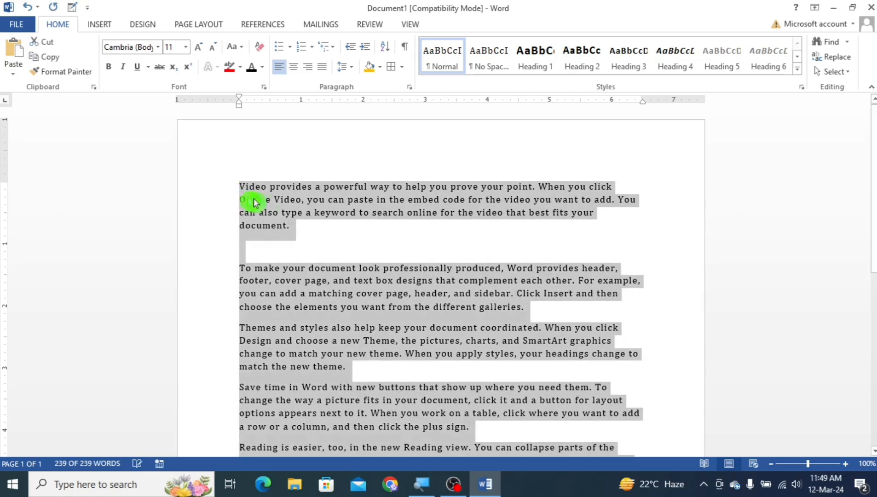
left_click(405, 47)
left_click(364, 247)
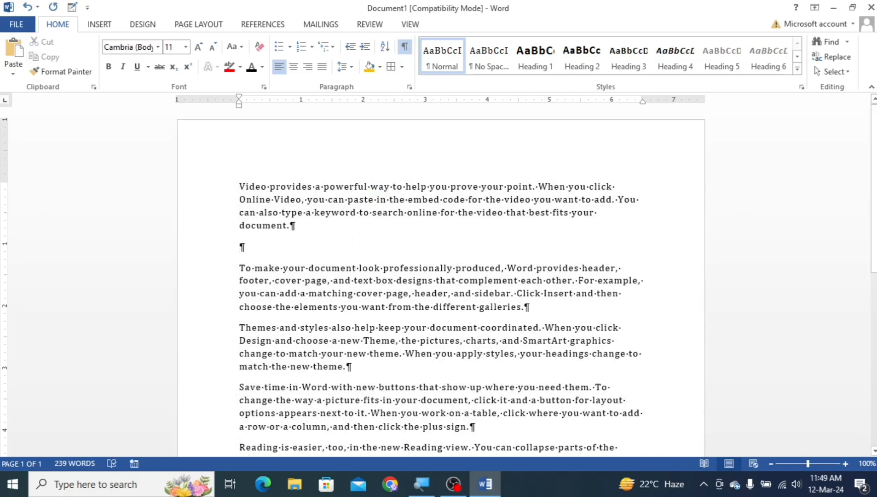
scroll(362, 247, "down", 3)
scroll(338, 216, "up", 2)
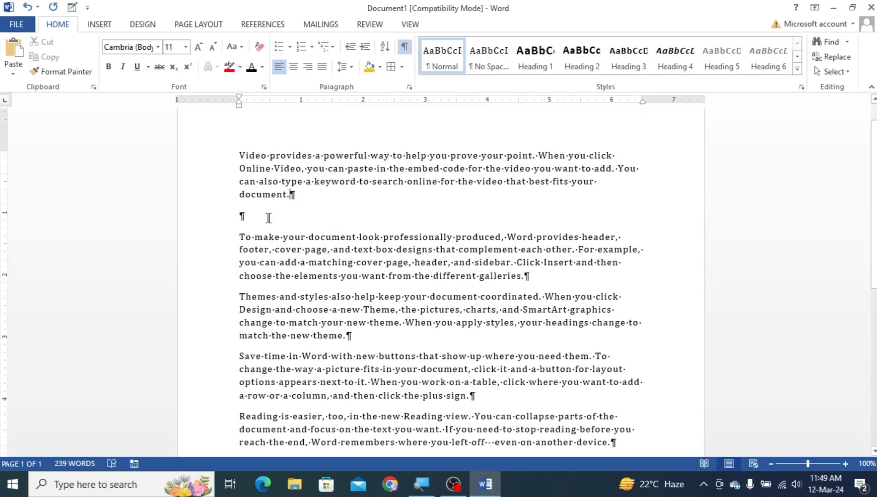
Step: Delete the empty paragraph between the "Video provides" and "To make your document" paragraphs
left_click(240, 216)
key("Delete")
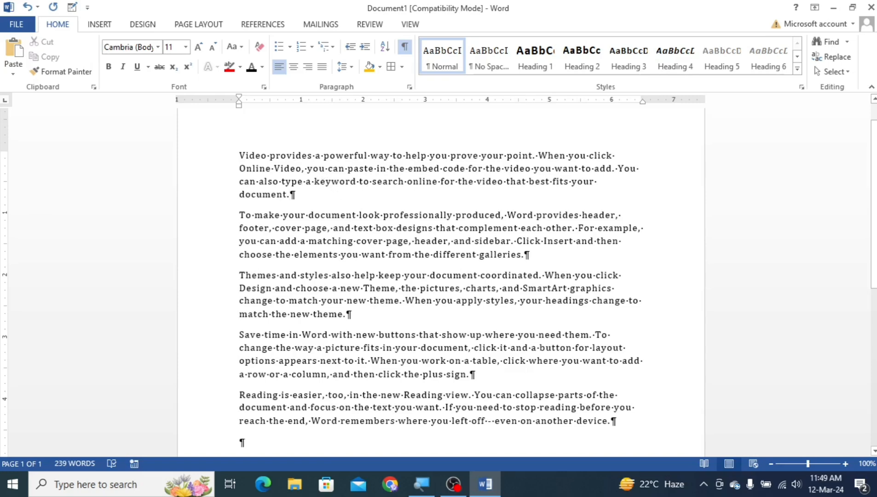
scroll(401, 329, "down", 2)
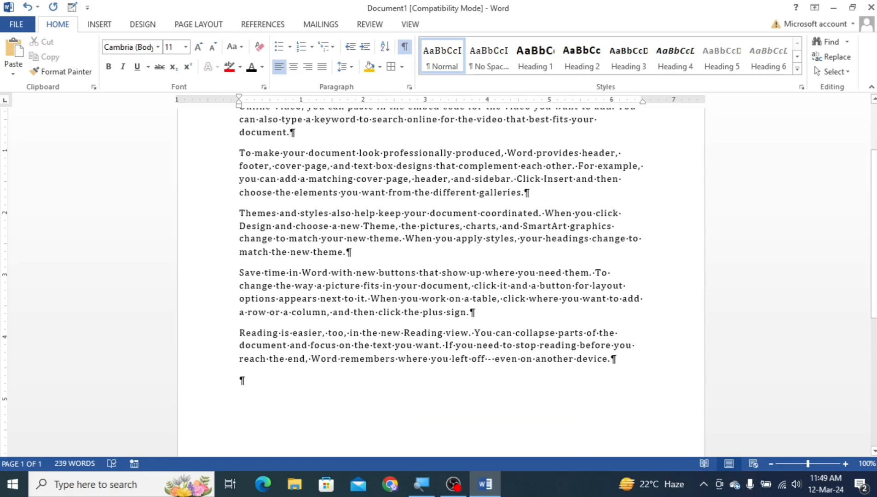
scroll(325, 228, "up", 3)
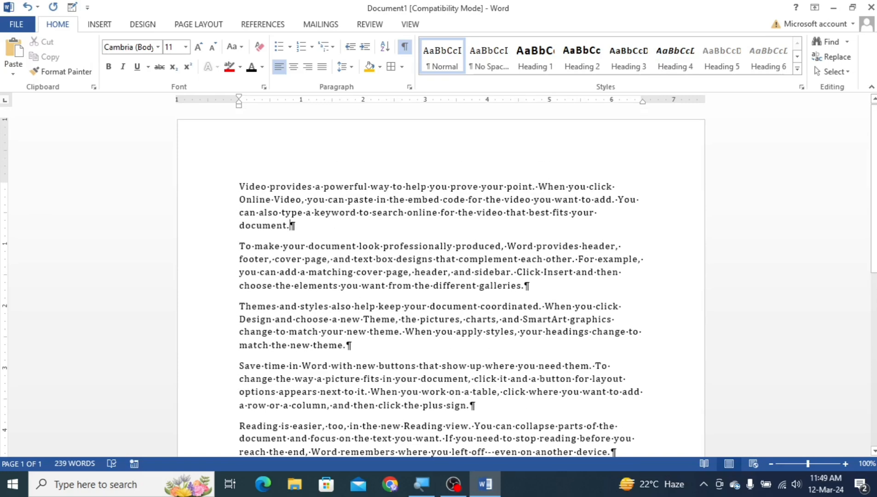
Step: Hide the formatting marks and insert a blank line after the "Video provides" paragraph
left_click_drag(291, 225, 297, 226)
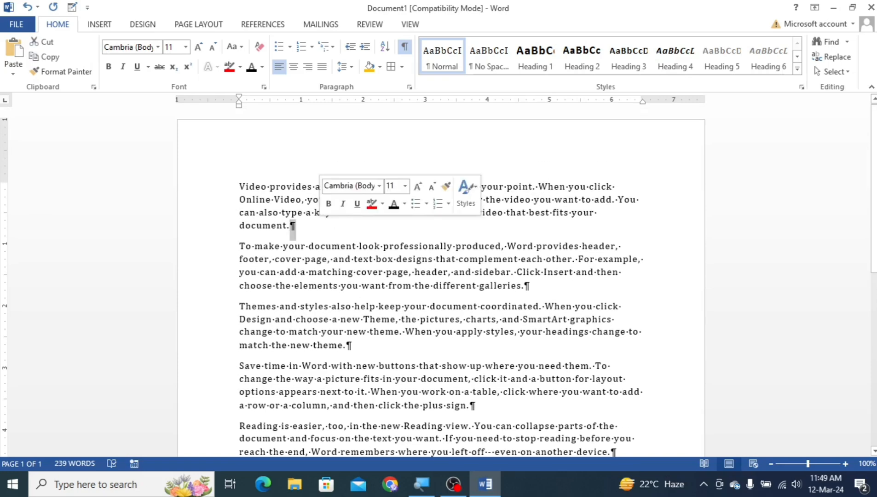
left_click(406, 48)
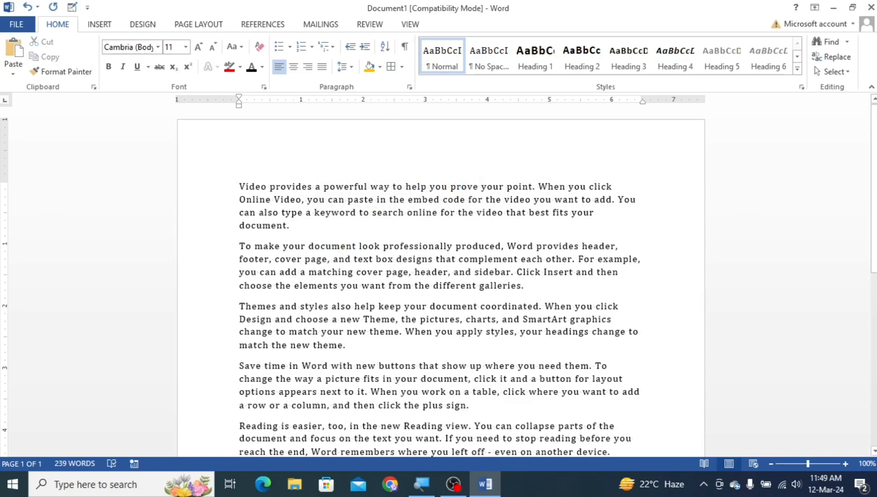
key("Return")
scroll(359, 250, "down", 3)
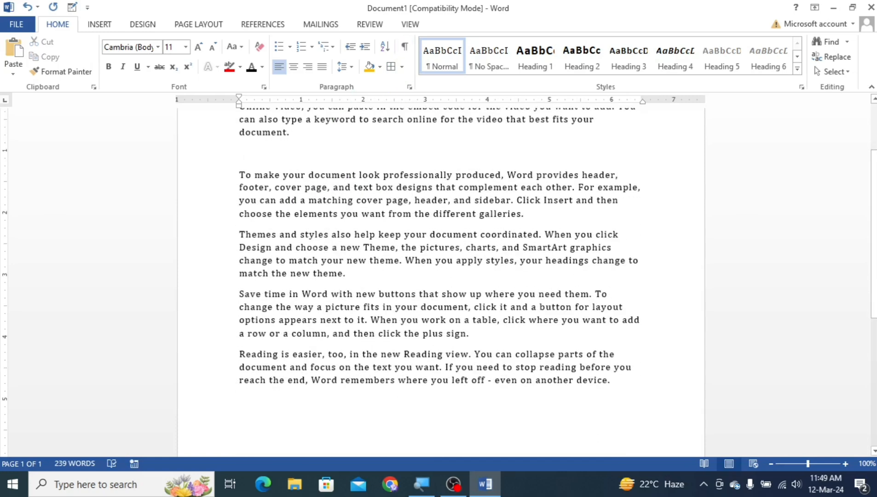
Step: Insert two new lines after the "Themes and styles" paragraph and enter "d" on the second one
left_click(346, 273)
key("Return")
key("Return")
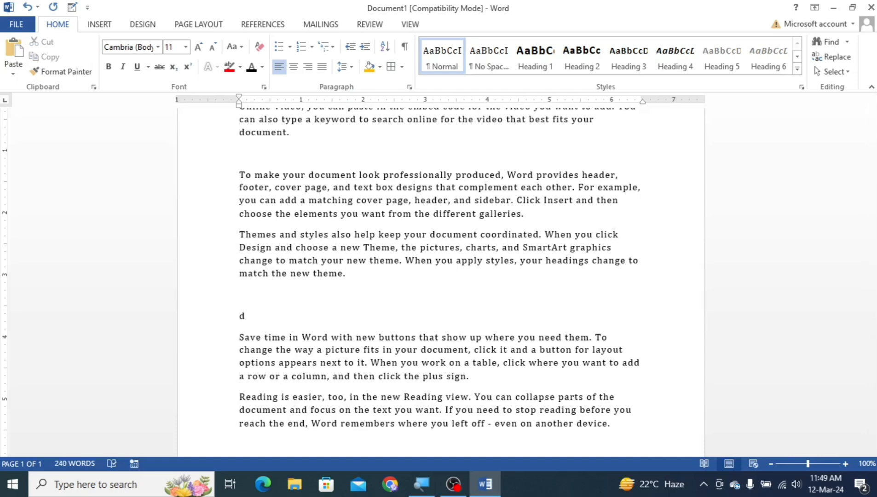
scroll(358, 285, "up", 3)
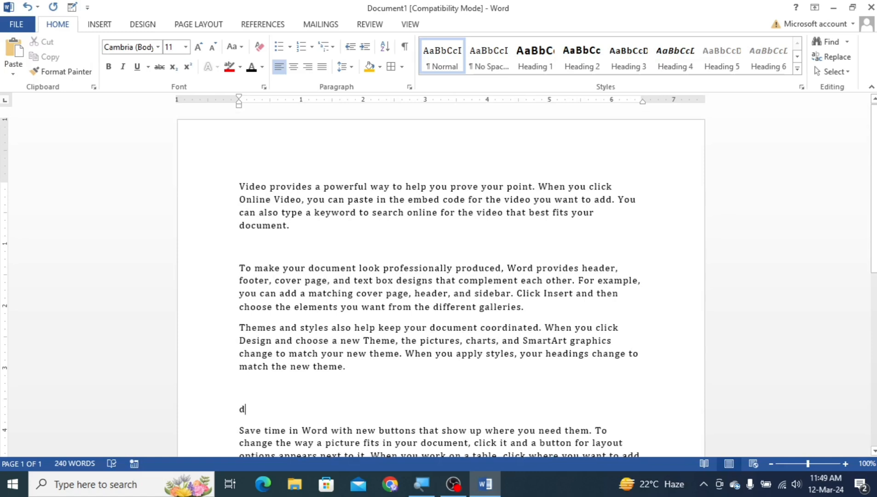
Step: Select the whole document and show the paragraph marks and other hidden formatting symbols
key("ctrl+a")
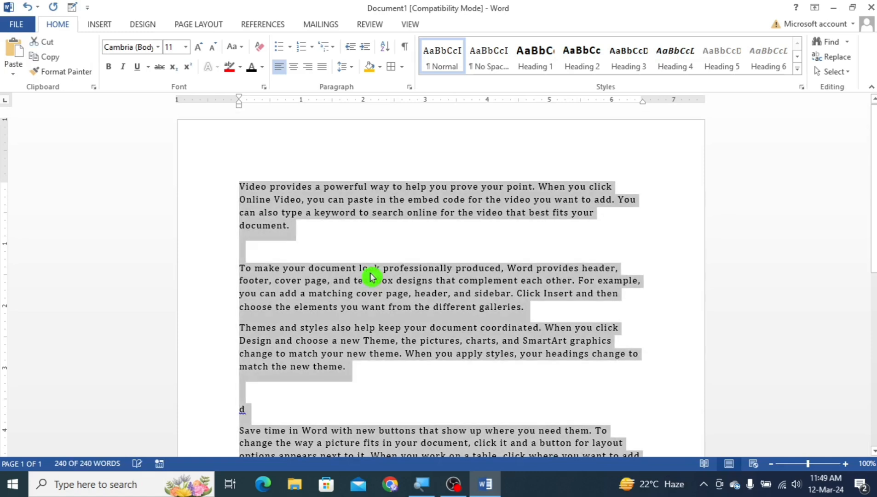
left_click(405, 47)
left_click(362, 245)
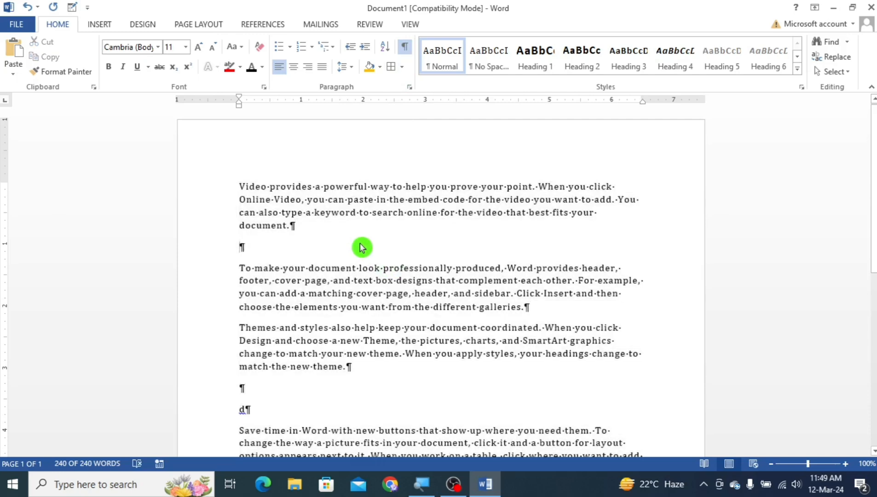
scroll(441, 276, "up", 5)
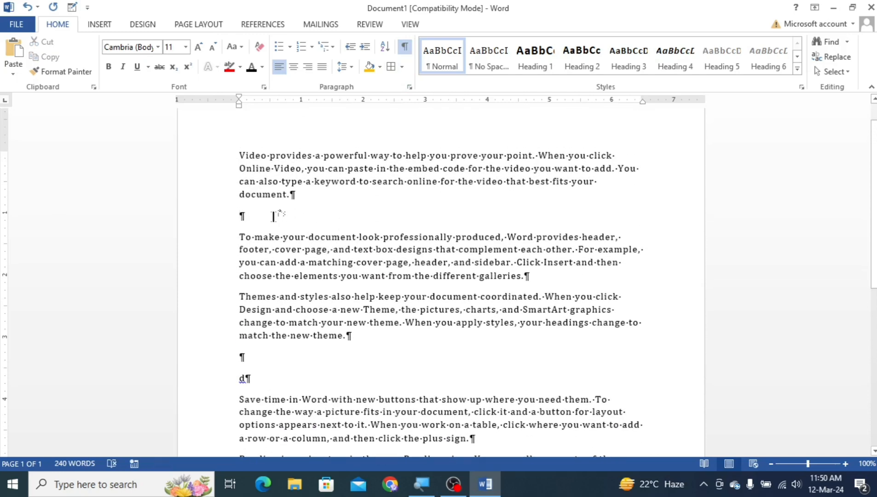
Step: Delete the stray "d" line and the empty paragraphs after the "Video provides" and "Themes and styles" paragraphs
key("Delete")
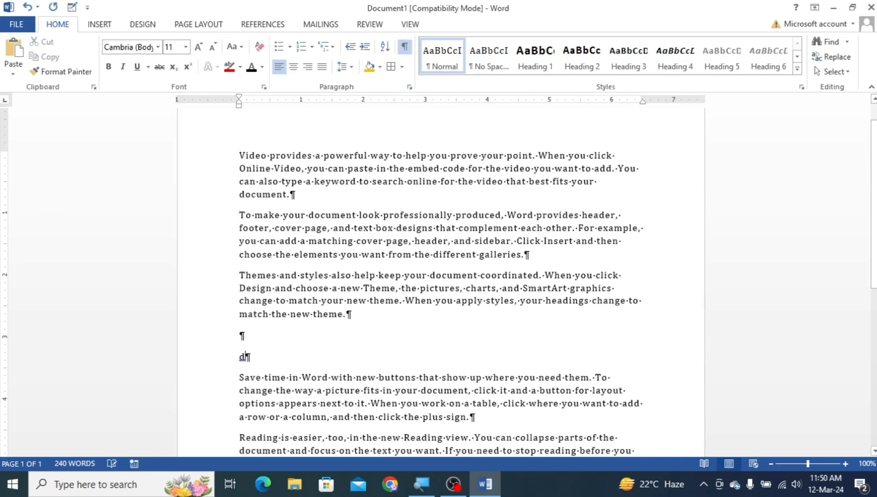
key("BackSpace")
key("BackSpace")
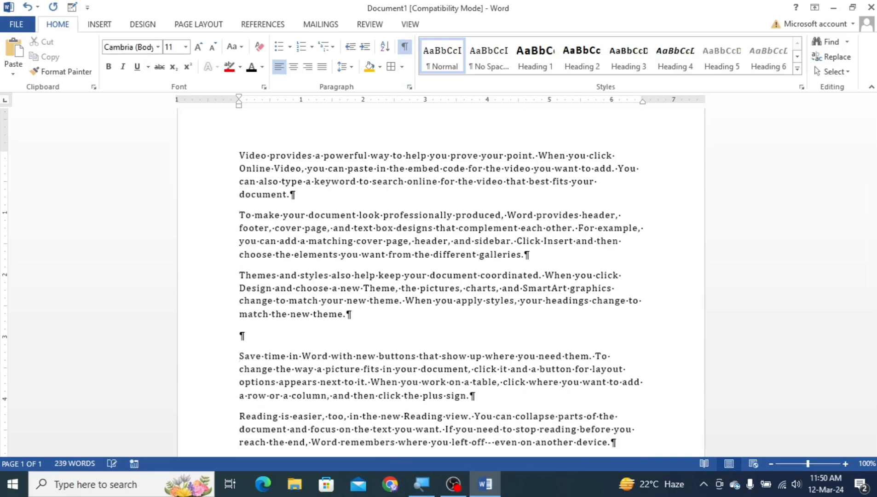
left_click(252, 335)
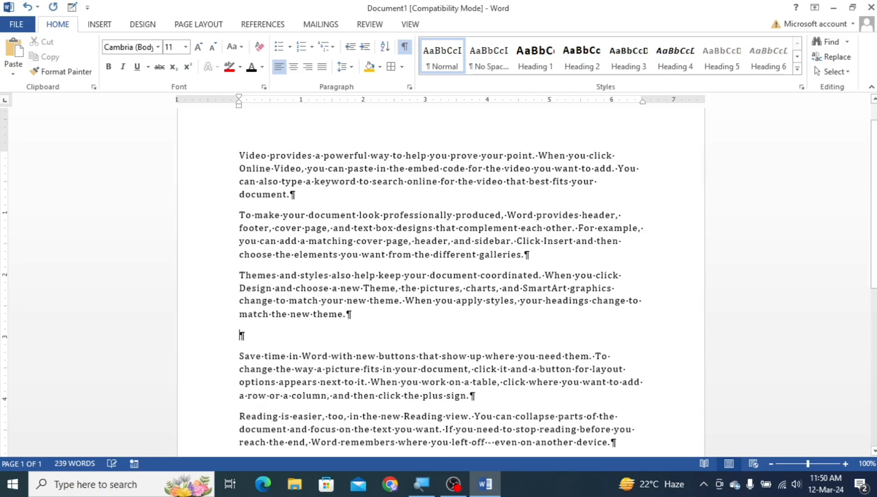
key("Delete")
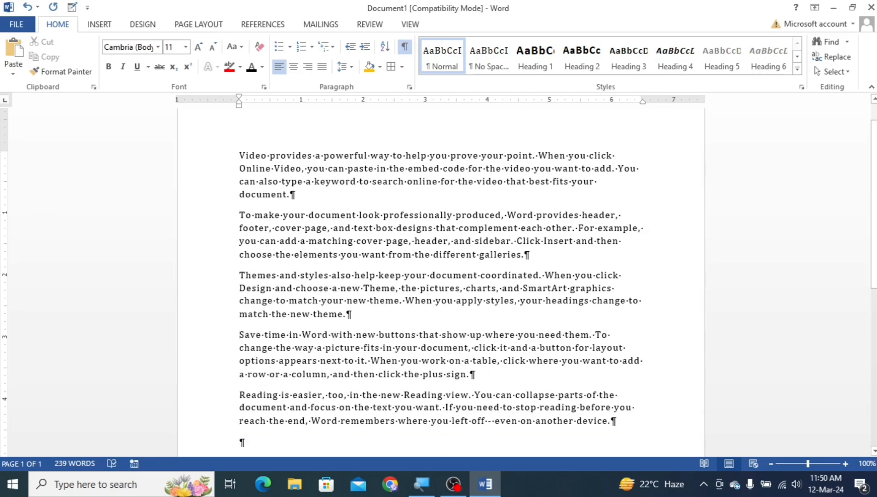
scroll(441, 276, "down", 4)
scroll(441, 276, "up", 5)
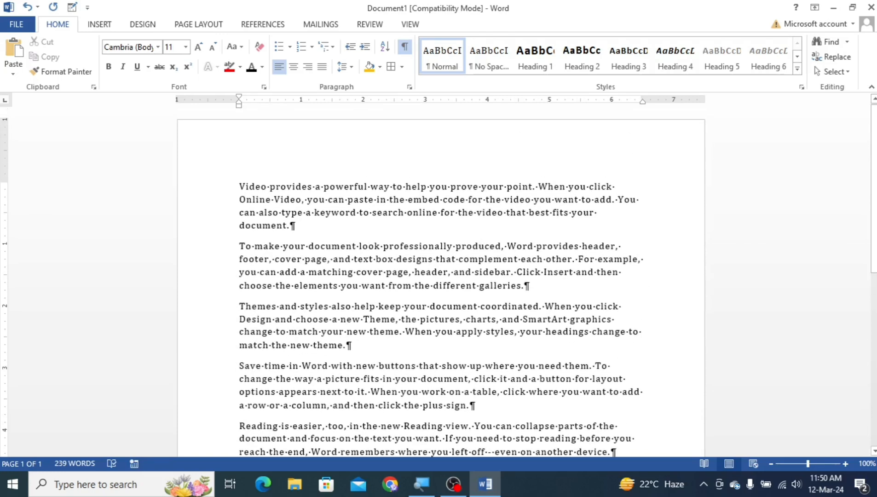
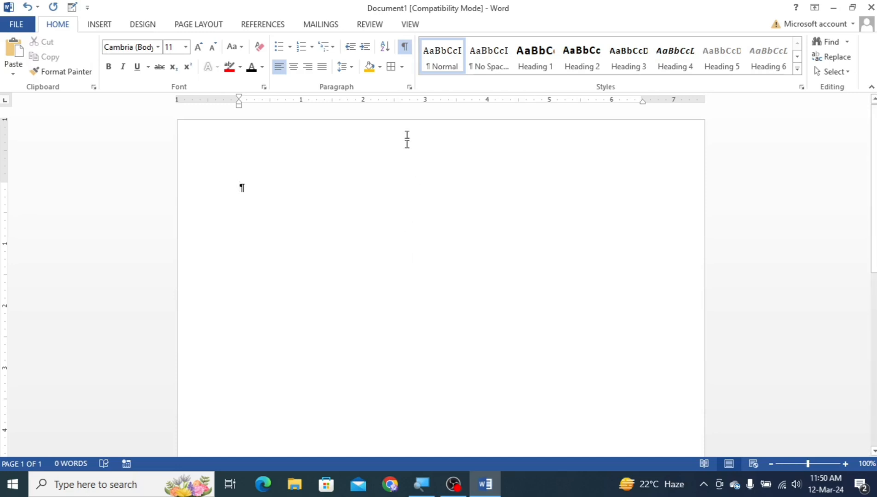
Step: Hide the formatting marks and generate fresh sample paragraphs in the empty document with =rand()
left_click(404, 46)
type("r")
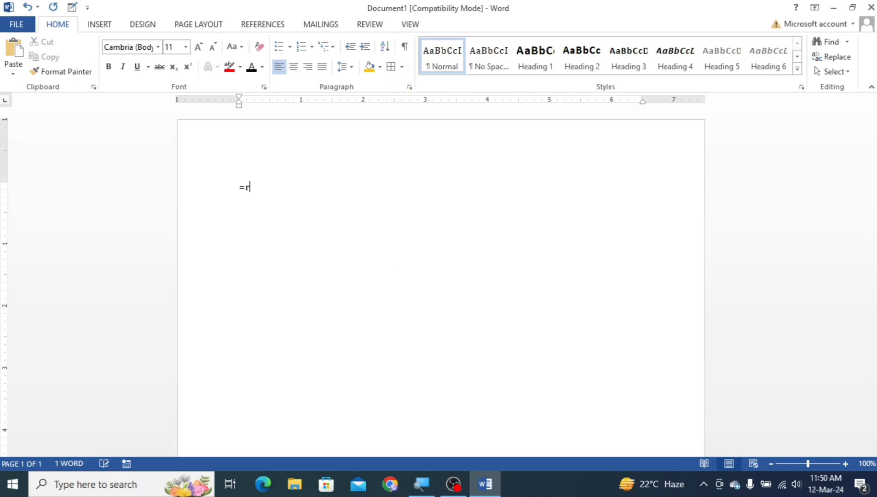
type("and()")
key("Return")
scroll(546, 194, "up", 1)
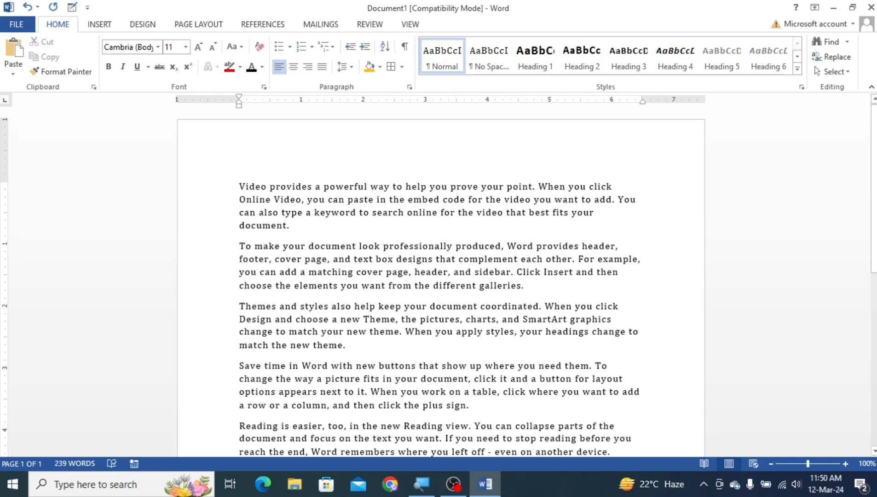
Step: Apply the Heading 1 style to the whole document, followed by the Heading 2 style
key("ctrl+a")
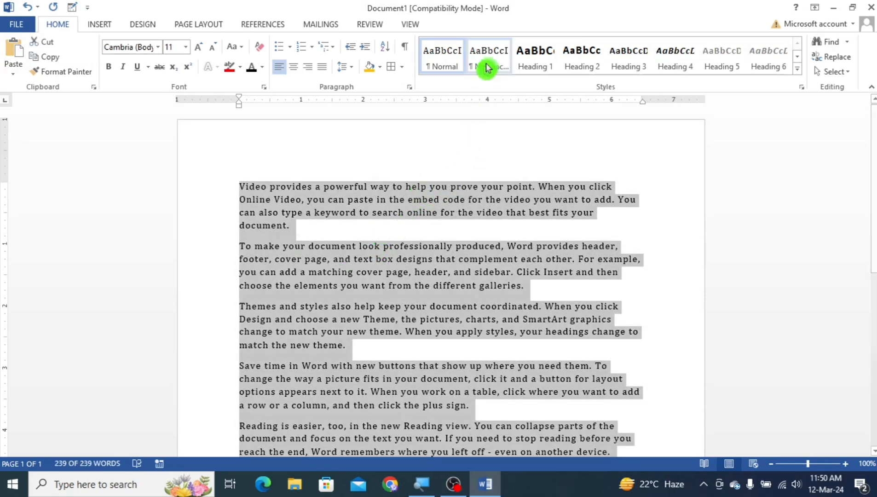
left_click(538, 57)
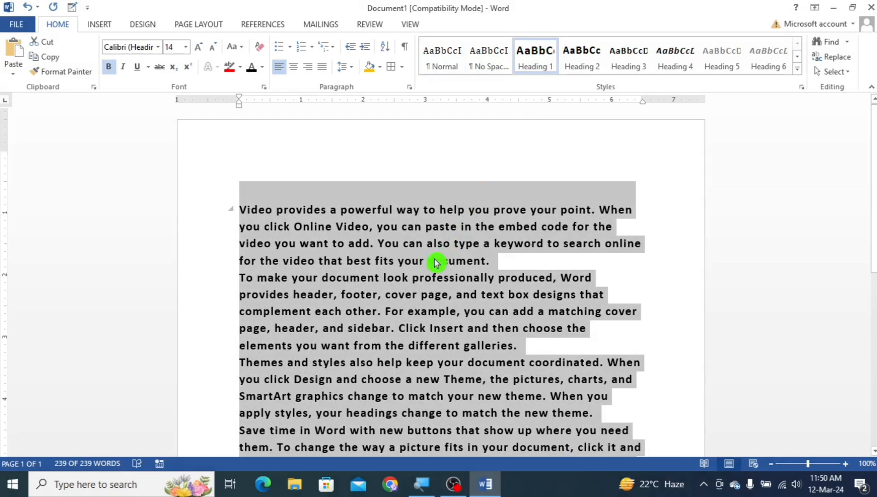
scroll(434, 260, "down", 6)
scroll(445, 269, "up", 3)
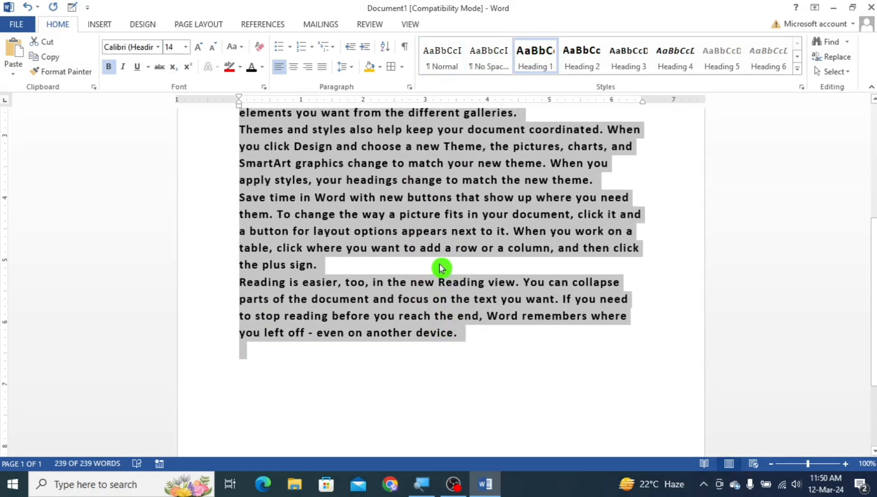
left_click(600, 67)
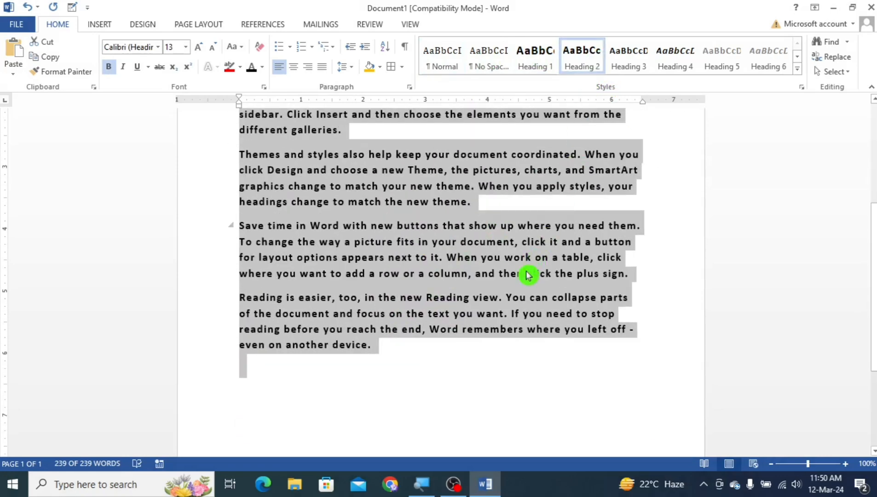
scroll(528, 273, "up", 5)
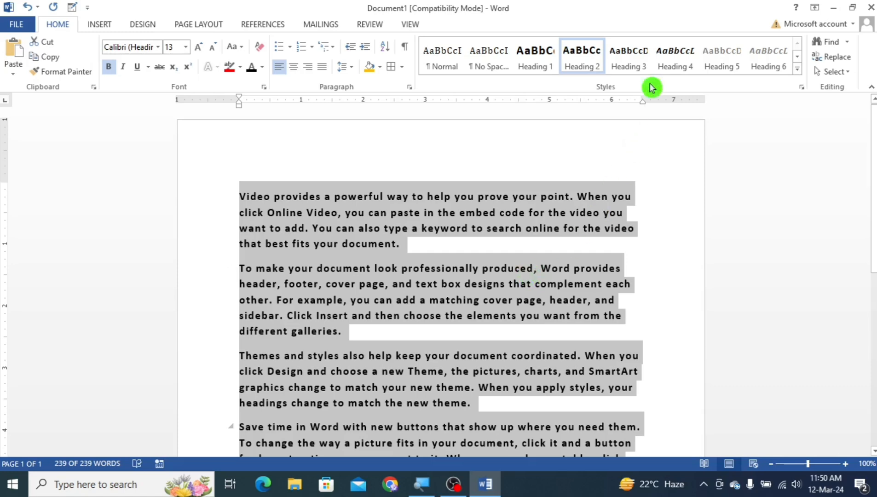
Step: Apply the Heading 3 style to all the sample text and deselect it to review the formatting
left_click(640, 59)
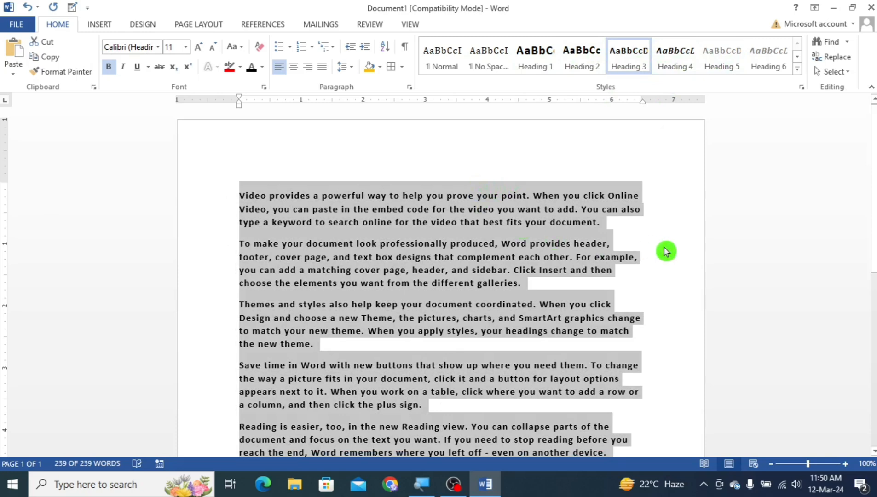
left_click(648, 240)
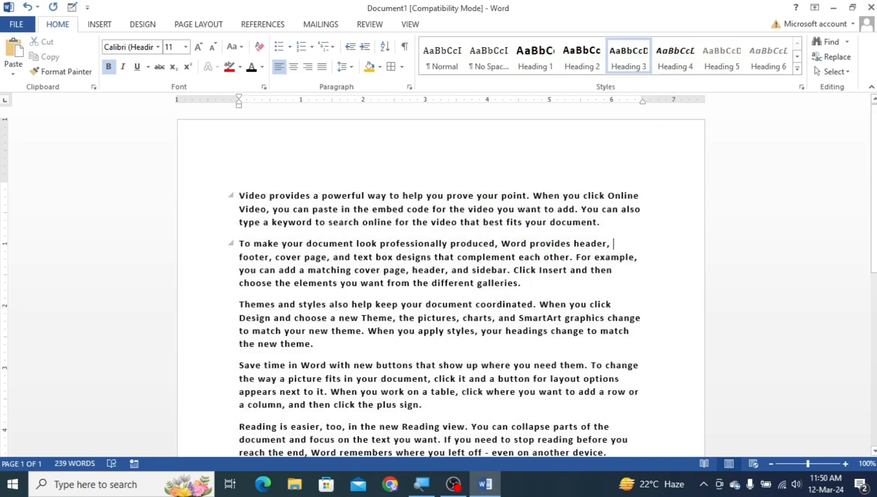
scroll(440, 277, "down", 4)
scroll(441, 276, "up", 4)
Step: Reset all the sample paragraphs to the Normal style and deselect the text
key("ctrl+a")
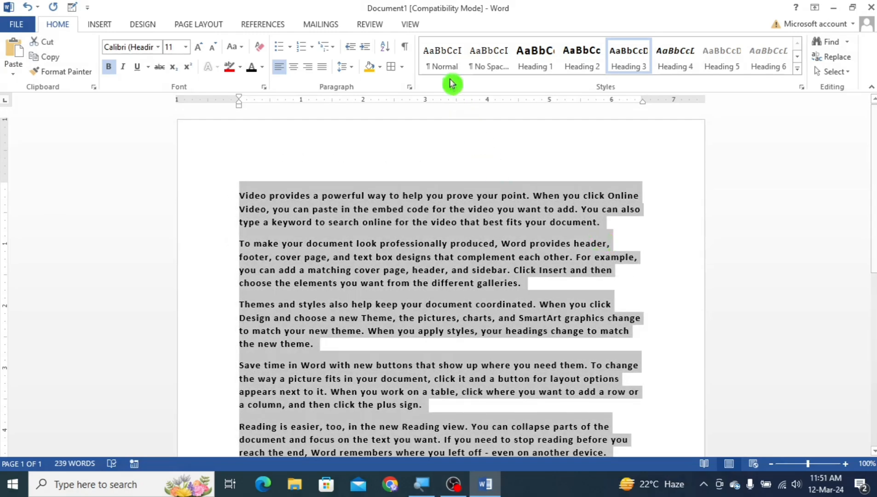
left_click(447, 64)
left_click(613, 234)
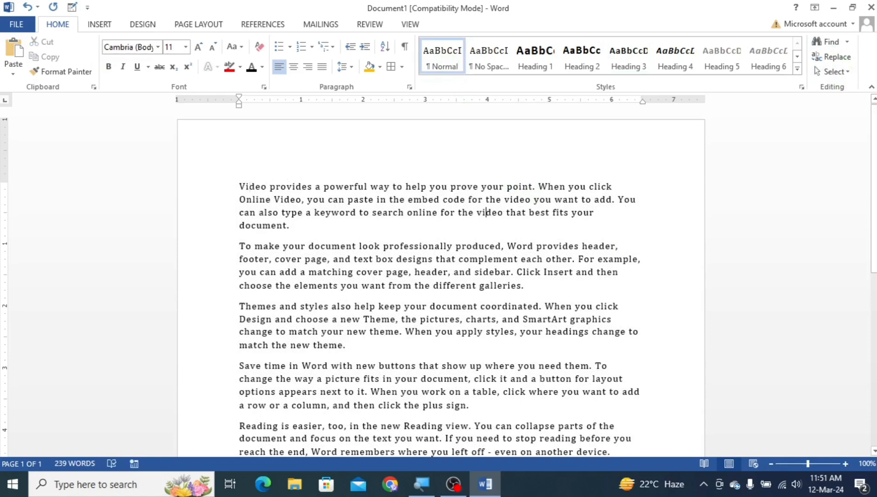
scroll(498, 251, "down", 1)
scroll(518, 245, "up", 1)
Step: Search the document for "video", review the highlighted matches, and close the search pane
left_click(851, 43)
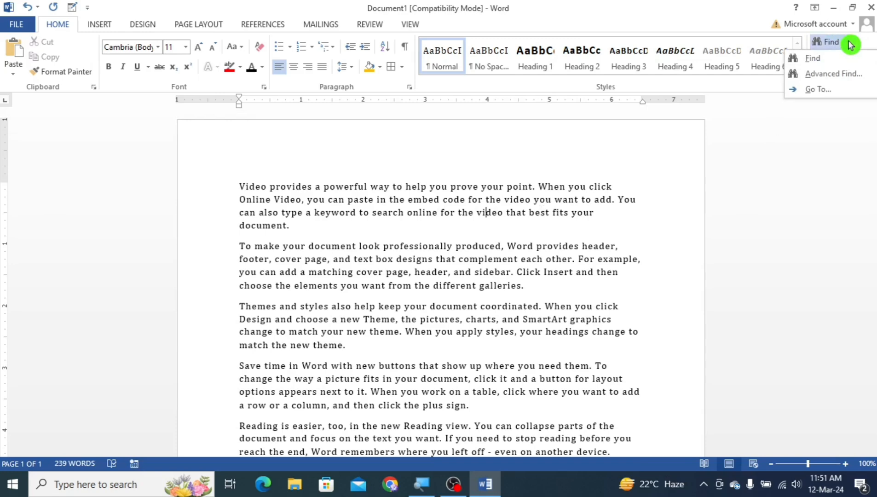
left_click(820, 57)
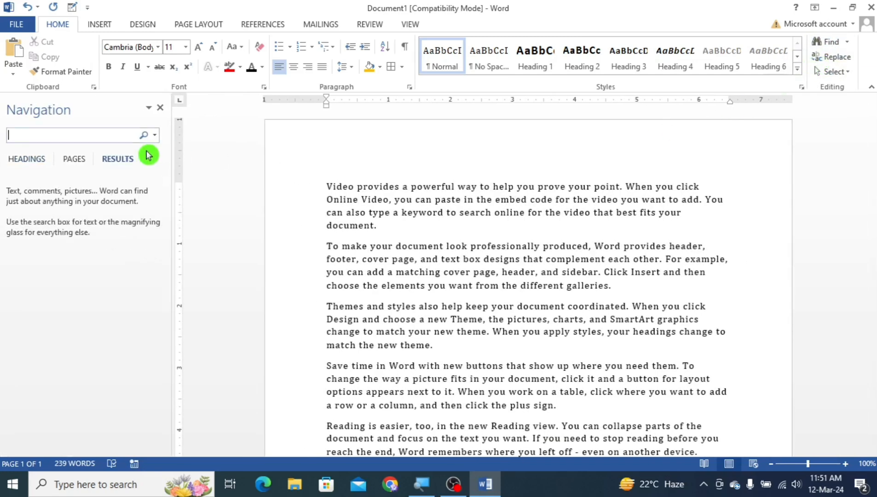
type("video")
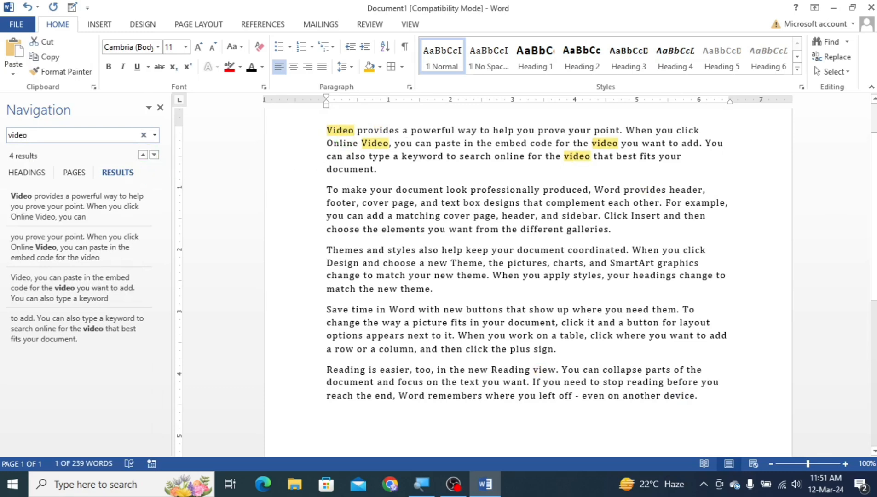
scroll(526, 280, "up", 2)
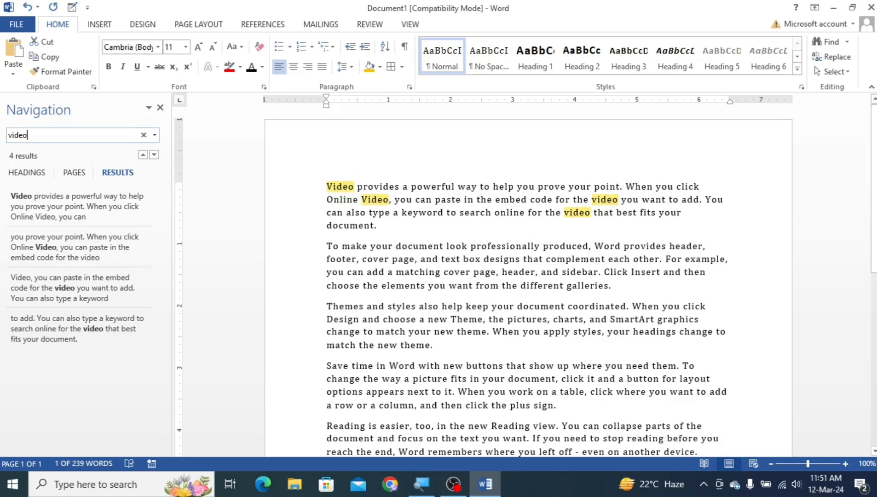
left_click(160, 108)
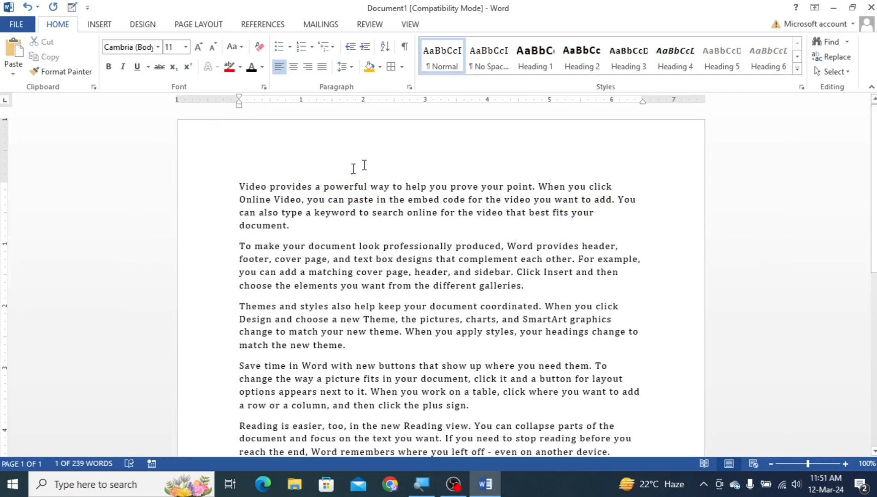
Step: Open Advanced Find for "video" and move its dialog away from the start of the sample text
left_click(847, 43)
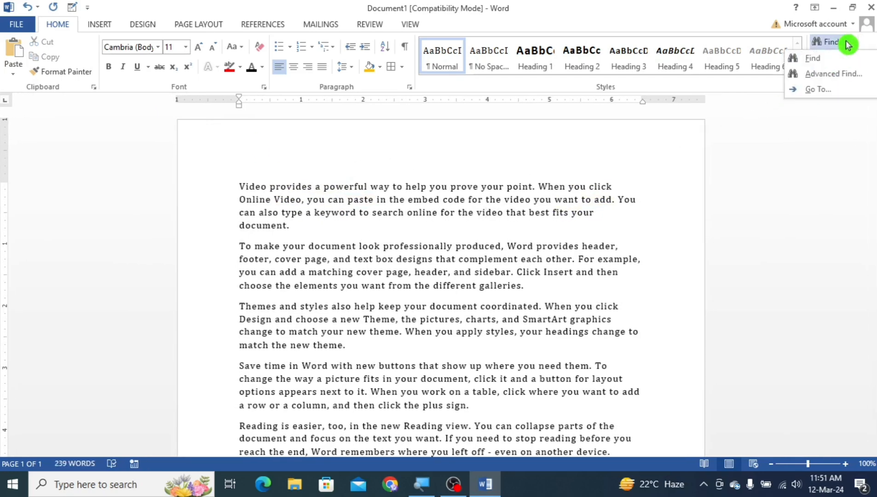
left_click(835, 74)
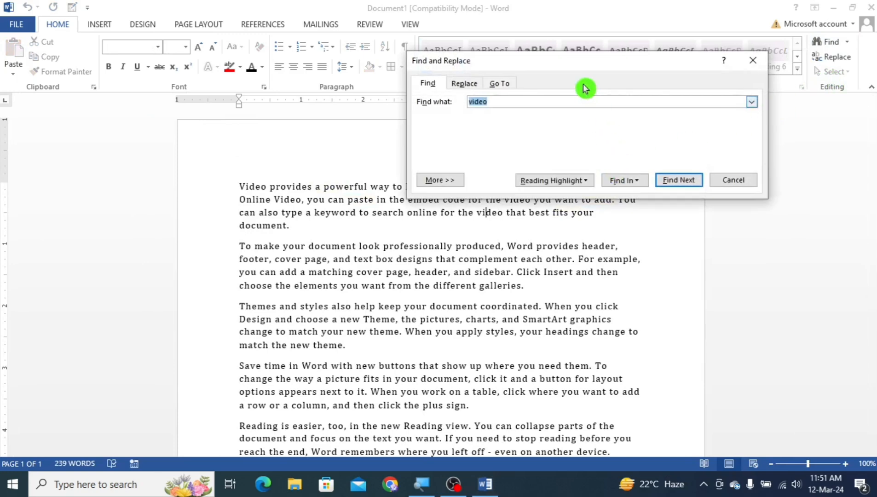
left_click_drag(568, 59, 602, 239)
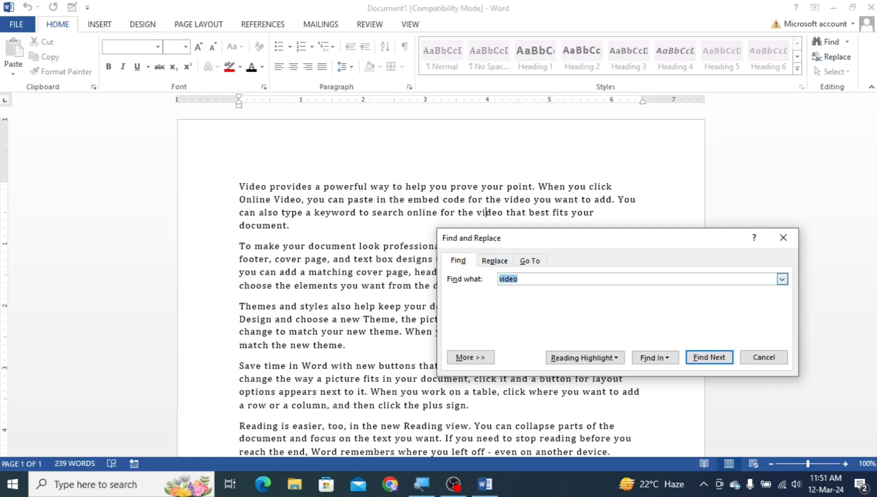
left_click(518, 279)
left_click_drag(577, 240, 657, 140)
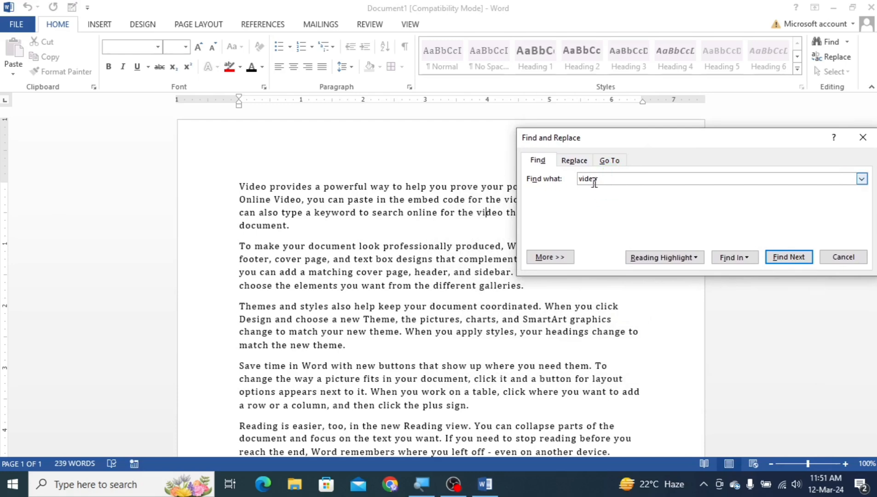
left_click(239, 184)
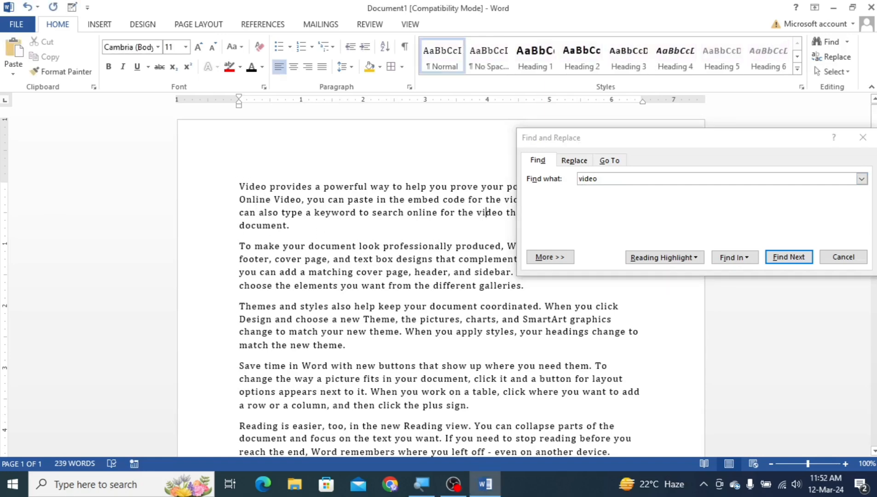
Step: Replace every occurrence of "video" in the document with "video1"
left_click(574, 160)
left_click(597, 190)
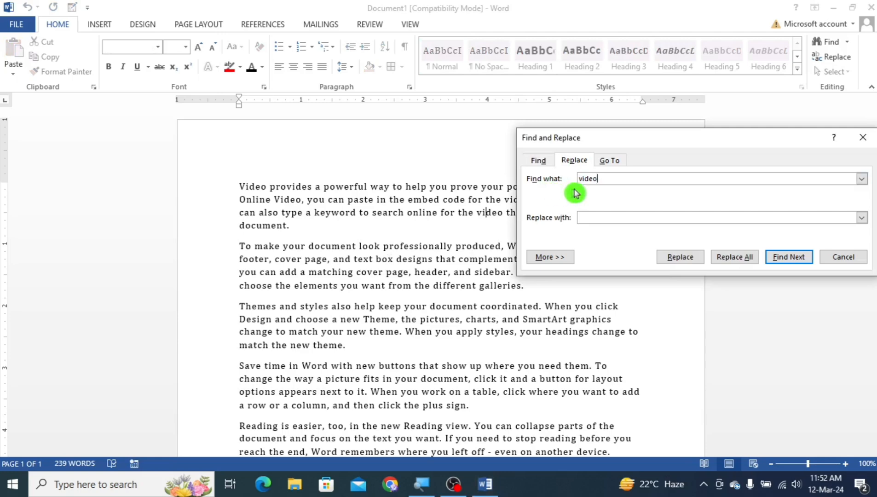
left_click(600, 220)
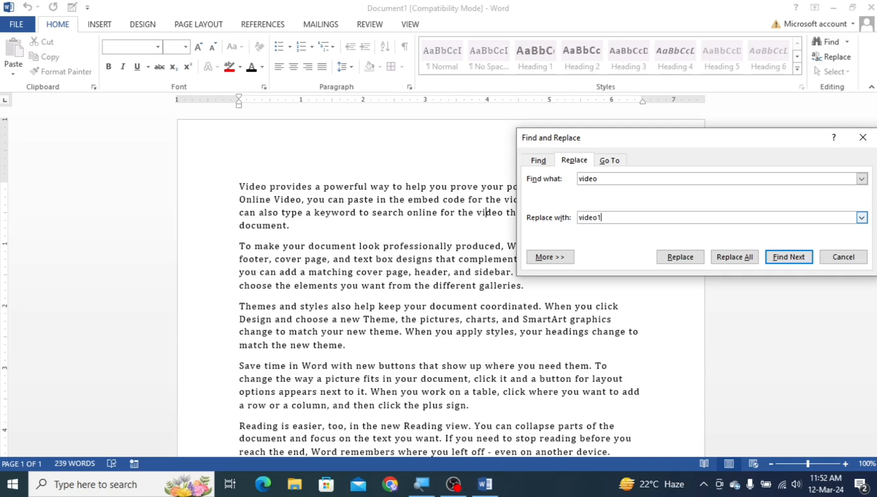
left_click(735, 258)
left_click(447, 280)
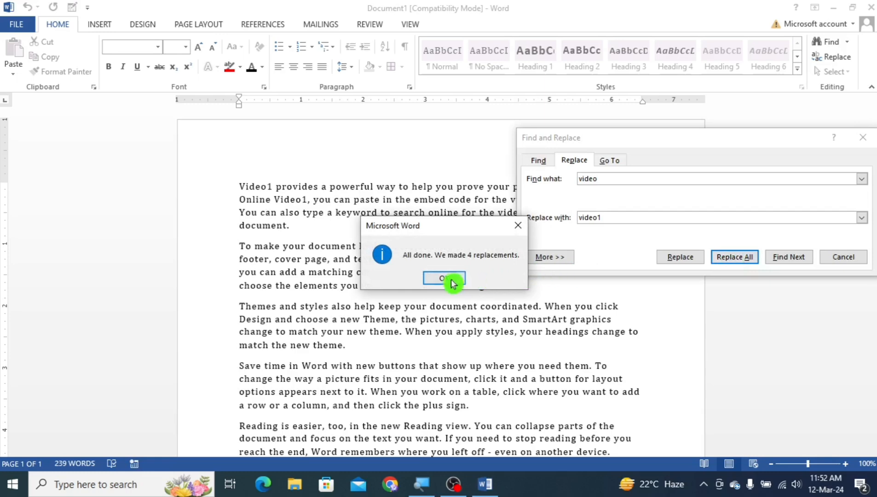
Step: Close the Find and Replace dialog and check the replaced "video1" words in the first paragraph
left_click(863, 137)
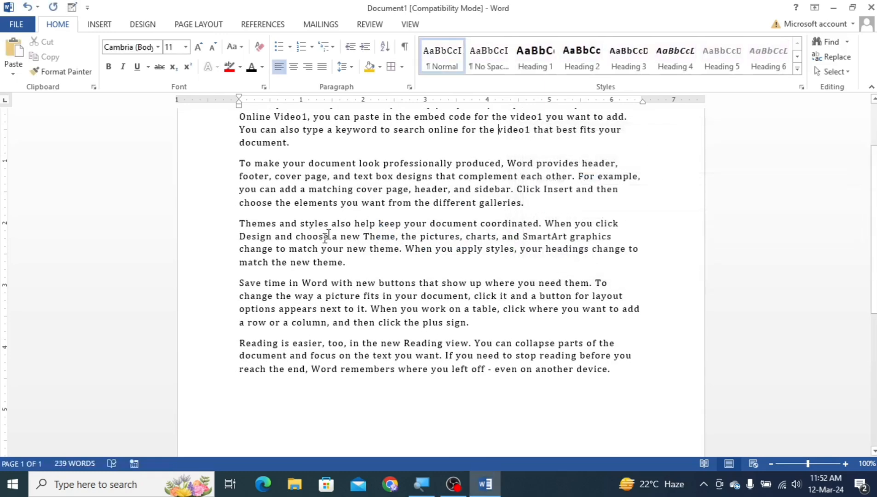
scroll(327, 236, "up", 2)
double_click(256, 187)
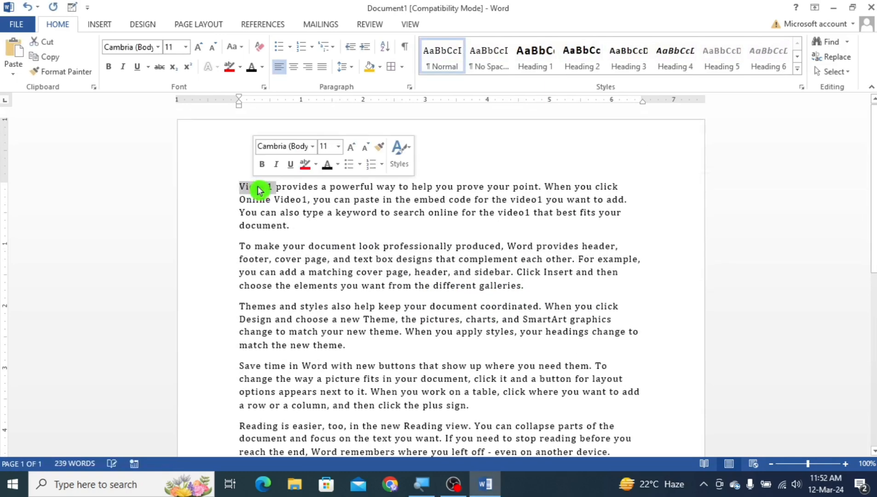
double_click(514, 212)
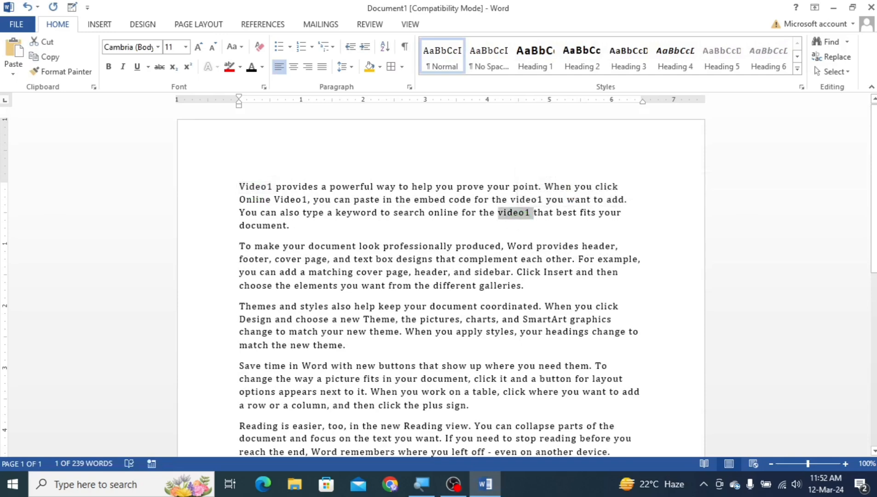
double_click(524, 201)
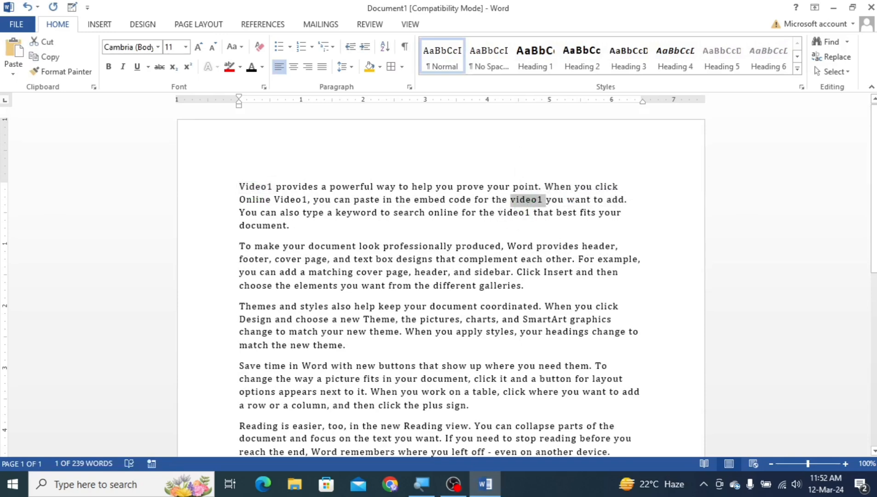
left_click(462, 246)
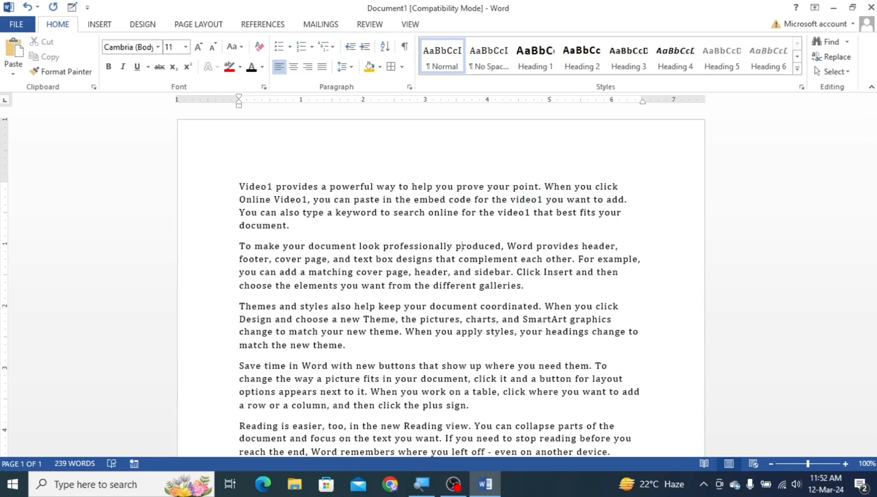
Step: Use Go To to jump to line 5 of the document and close the dialog
left_click(851, 45)
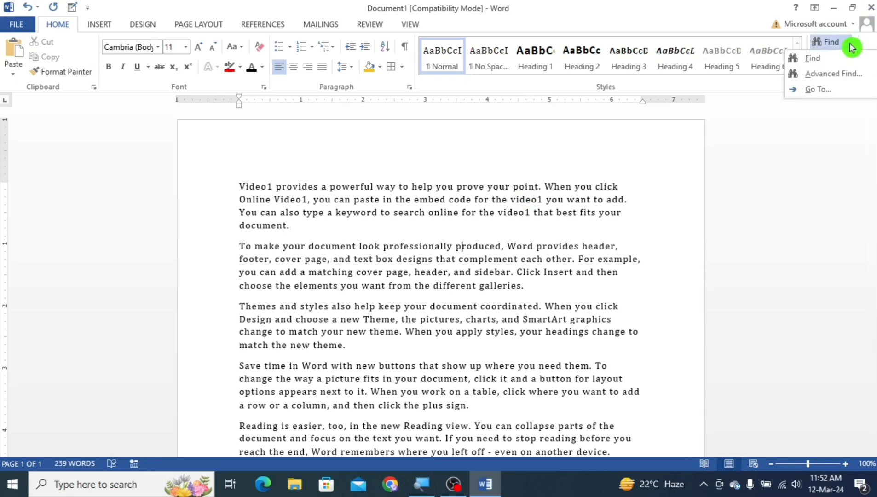
left_click(824, 89)
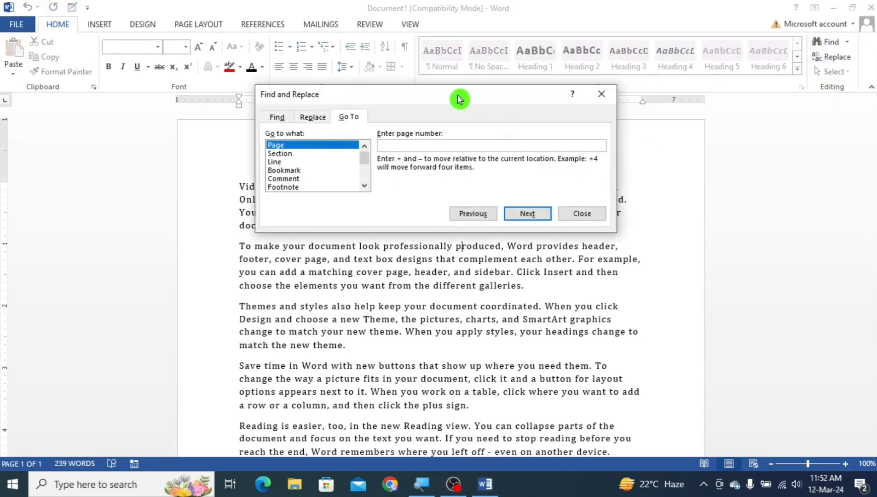
left_click_drag(459, 98, 691, 124)
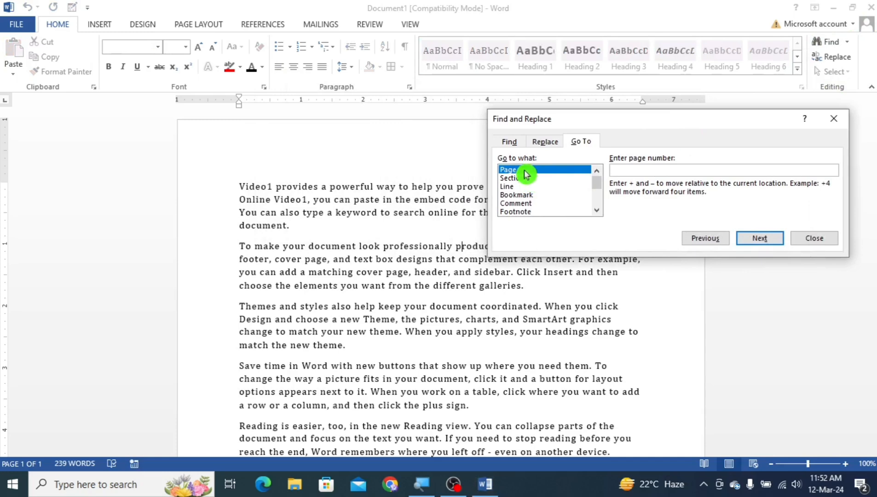
left_click(514, 186)
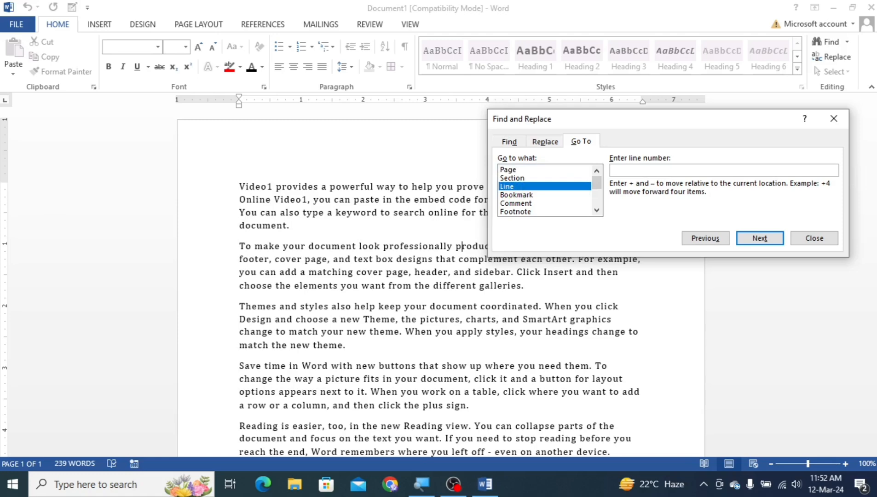
type("5")
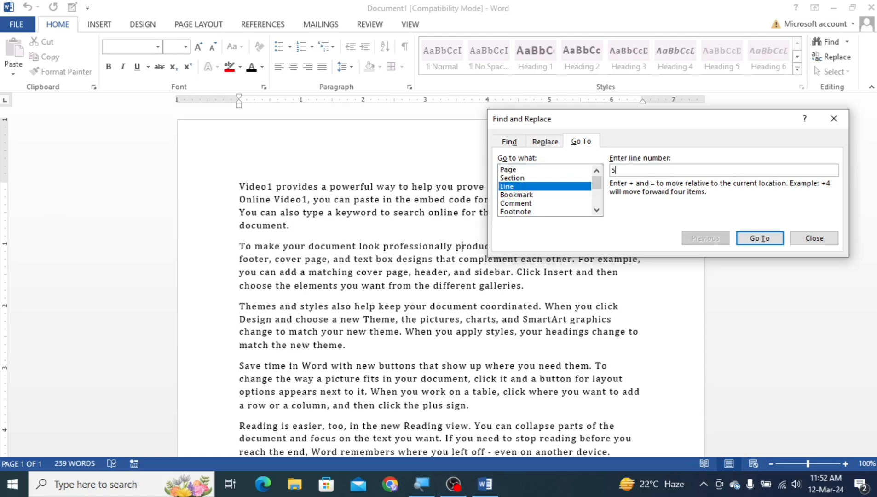
left_click(759, 237)
left_click(814, 238)
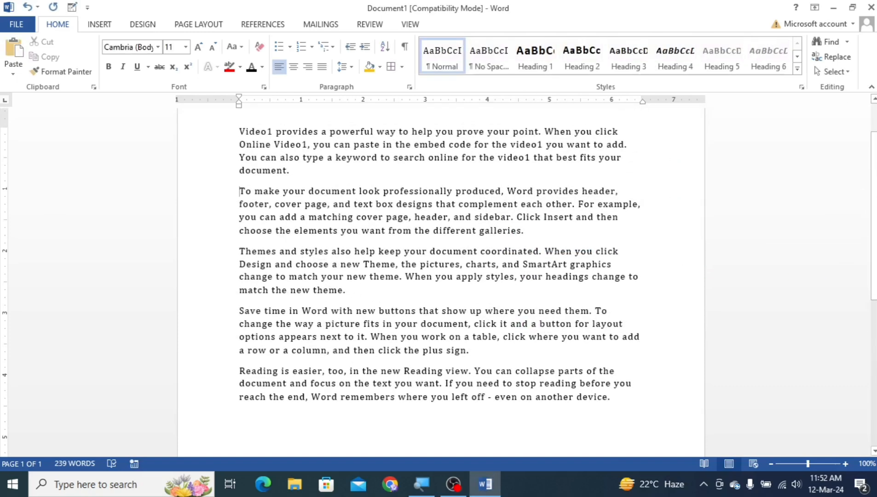
scroll(244, 192, "up", 1)
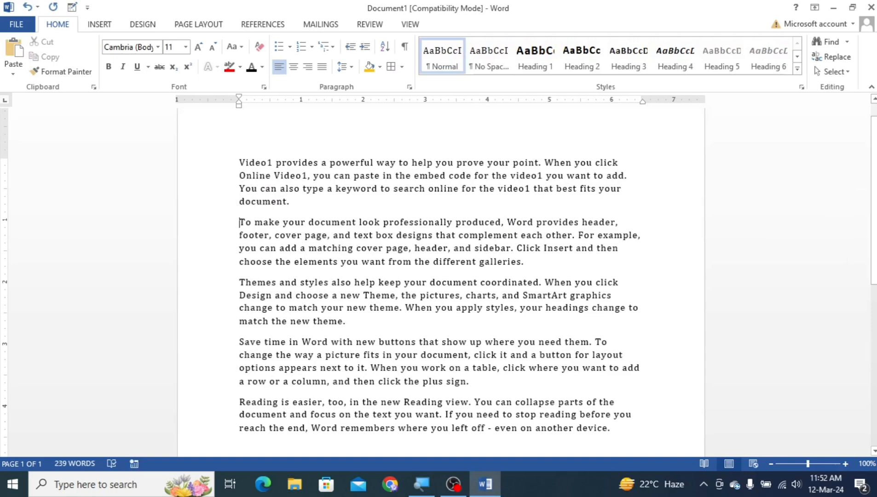
Step: Repeat the Go To jump to line 5, close the dialog and check the cursor position in the text
left_click(848, 42)
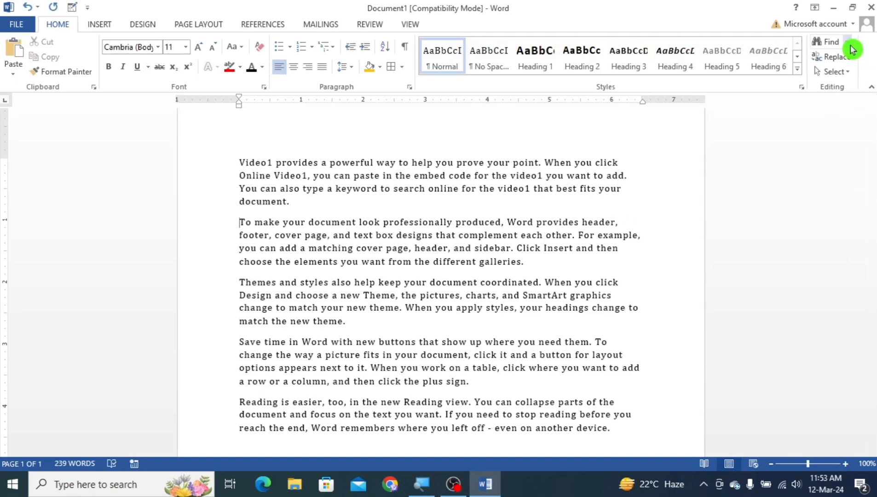
left_click(824, 88)
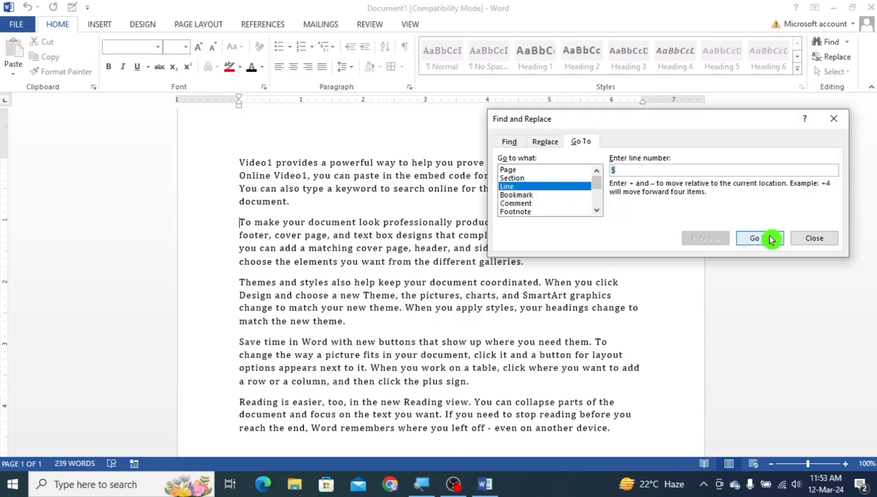
left_click(753, 239)
left_click(834, 119)
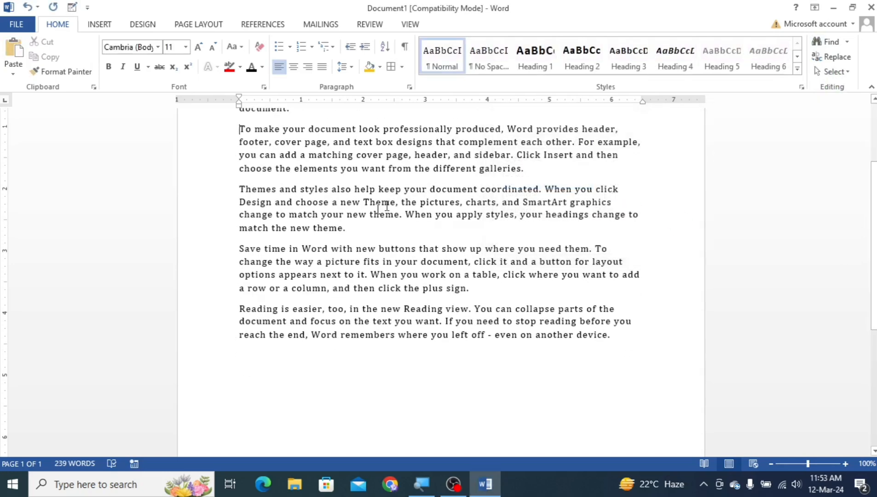
scroll(384, 207, "up", 1)
scroll(439, 276, "up", 1)
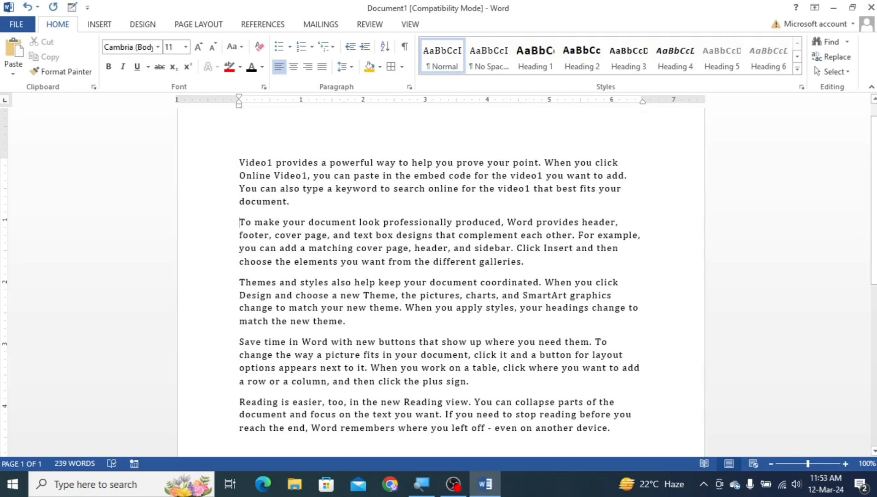
left_click(849, 59)
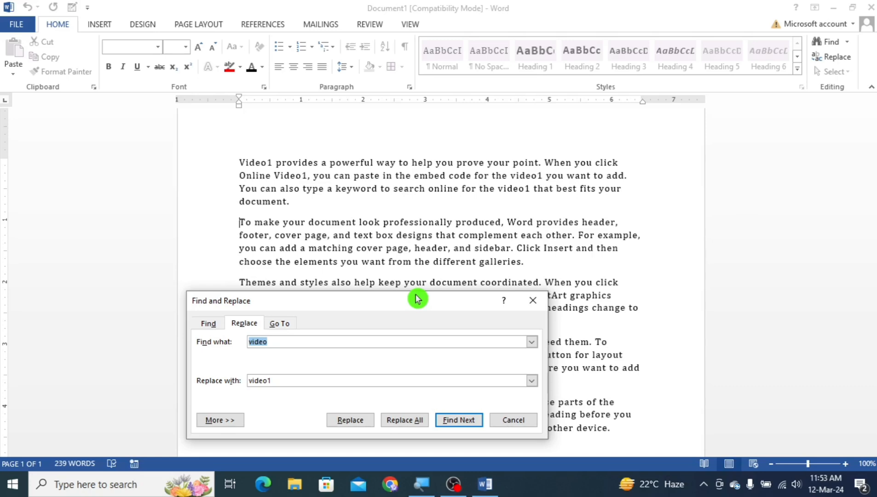
left_click_drag(417, 299, 496, 197)
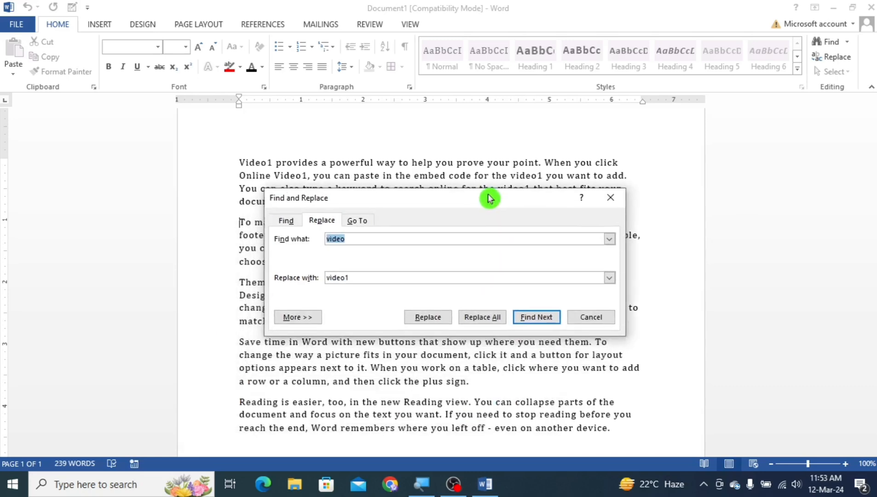
left_click(612, 197)
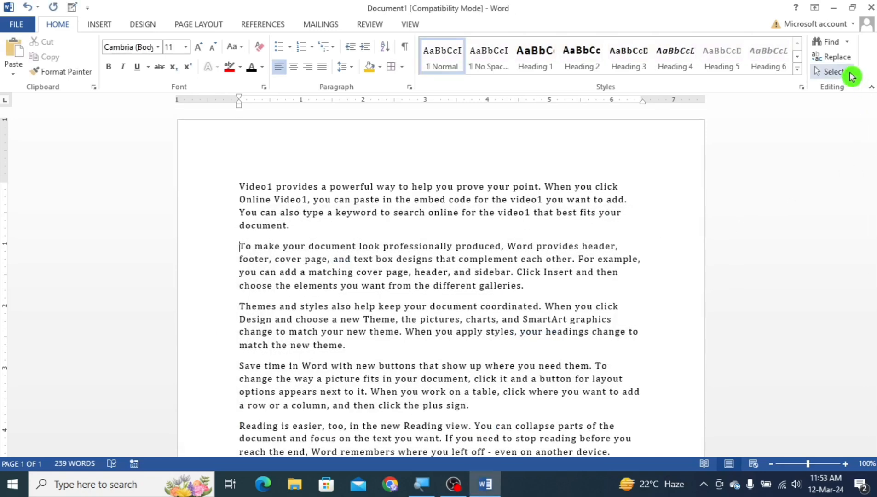
Step: Select the entire document text and clear the selection again
left_click(849, 71)
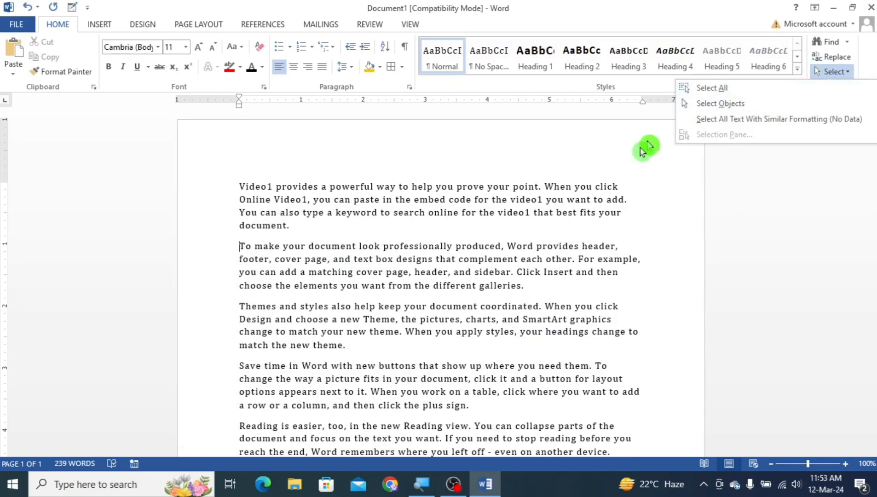
left_click(603, 174)
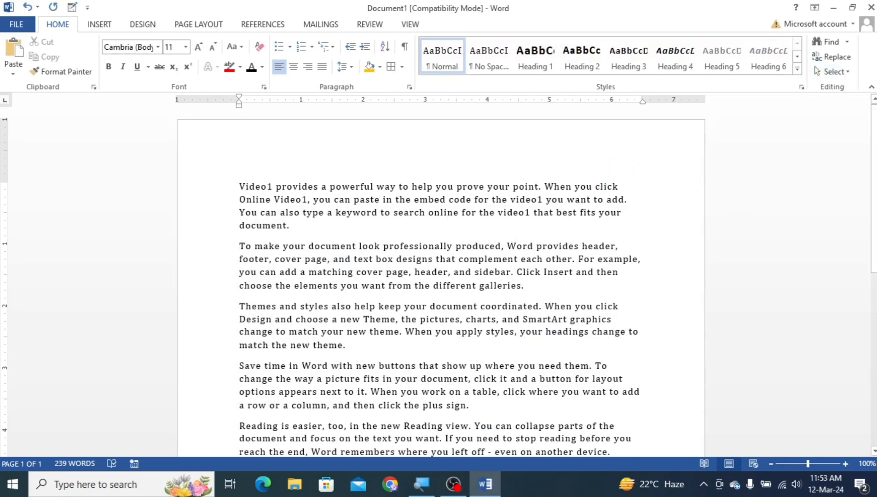
key("ctrl+a")
left_click(666, 195)
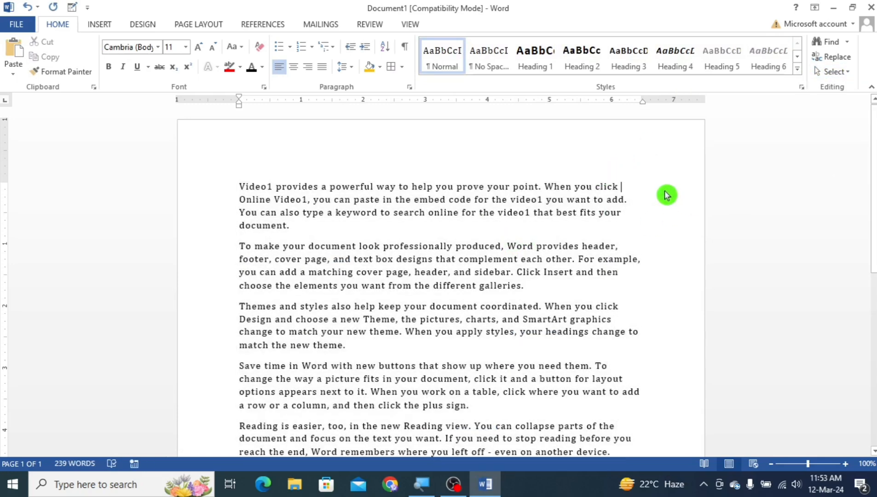
Step: Apply Select All to the document, check the selection through to the last paragraph and deselect the text
left_click(835, 73)
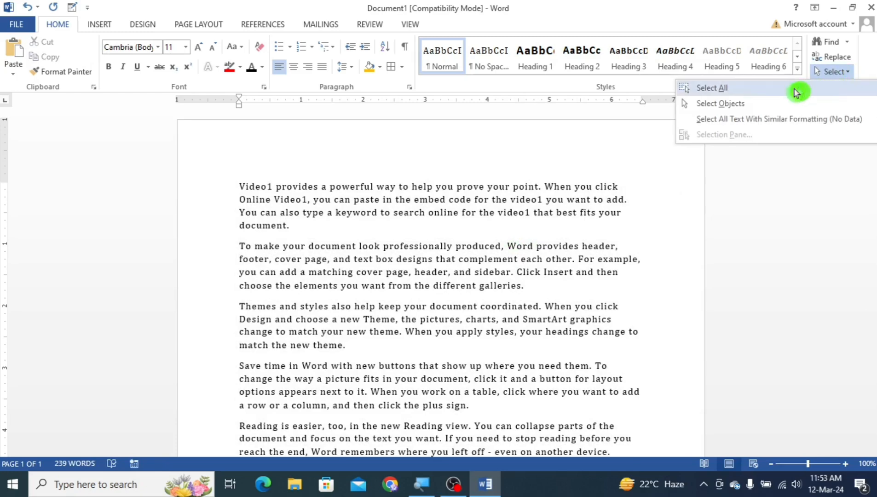
left_click(712, 88)
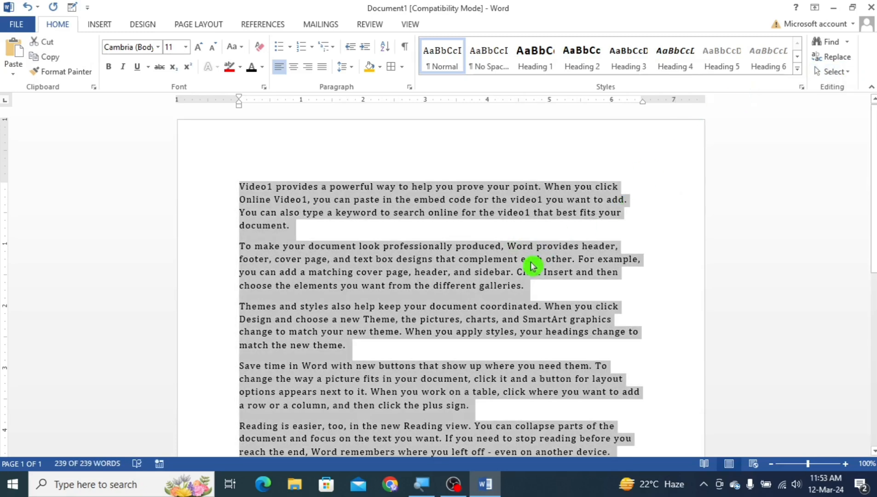
scroll(573, 258, "down", 3)
scroll(573, 258, "down", 2)
scroll(572, 259, "up", 6)
scroll(573, 259, "down", 6)
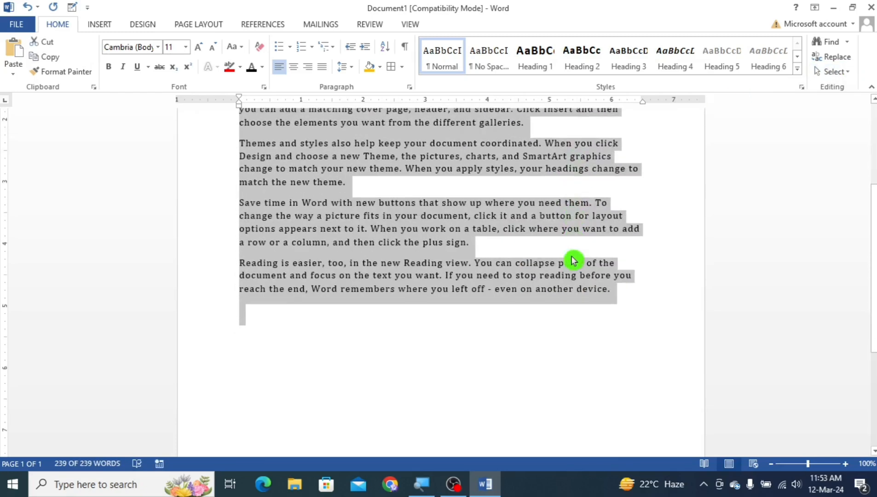
left_click(573, 299)
scroll(573, 299, "up", 1)
scroll(441, 281, "up", 5)
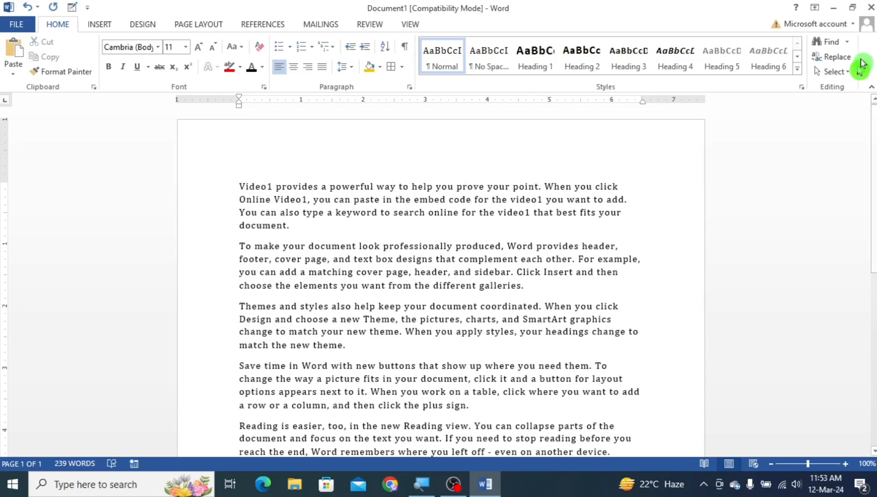
Step: Turn on Select Objects and draw a rectangle about 1.56" wide and 0.56" high above the first paragraph
left_click(852, 73)
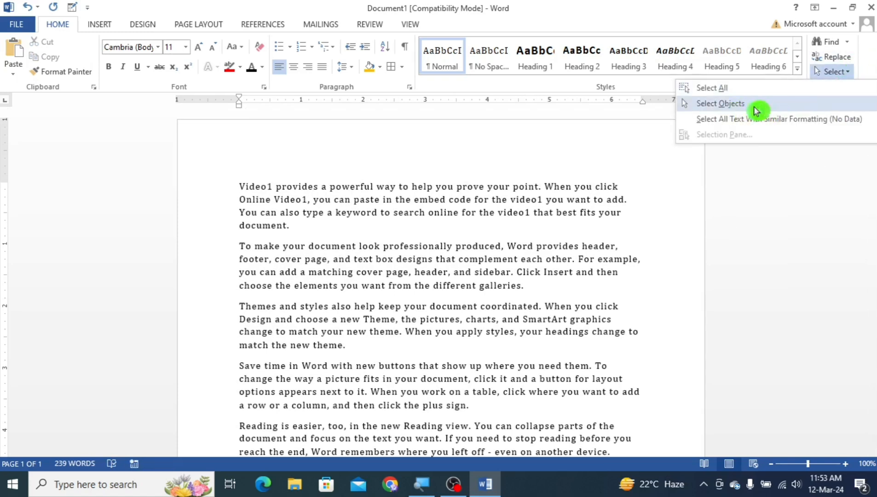
left_click(715, 109)
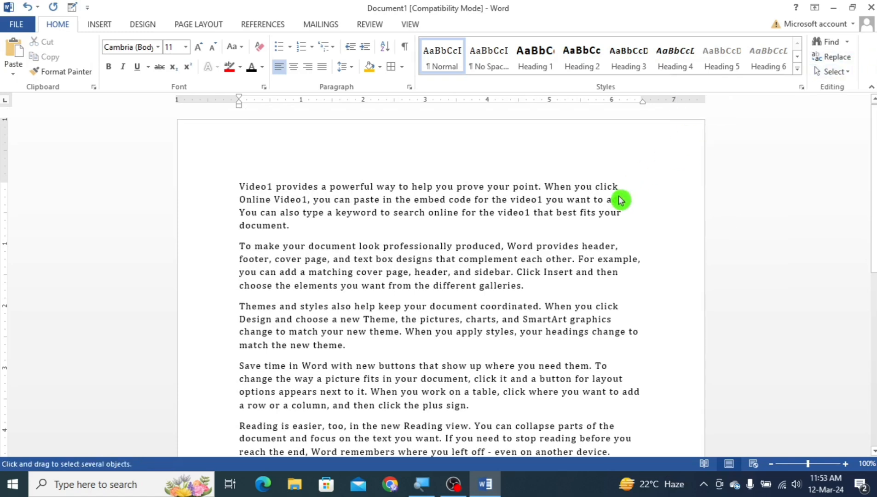
left_click(100, 25)
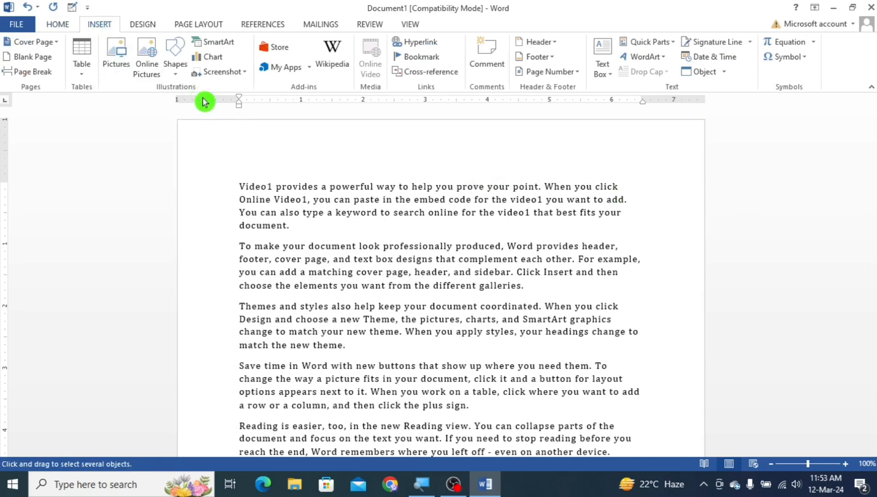
left_click(175, 64)
left_click(210, 103)
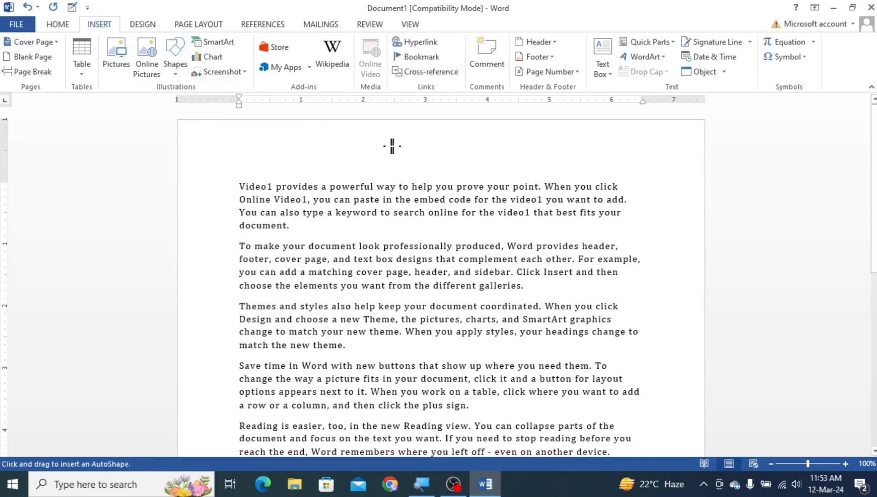
left_click_drag(393, 139, 482, 171)
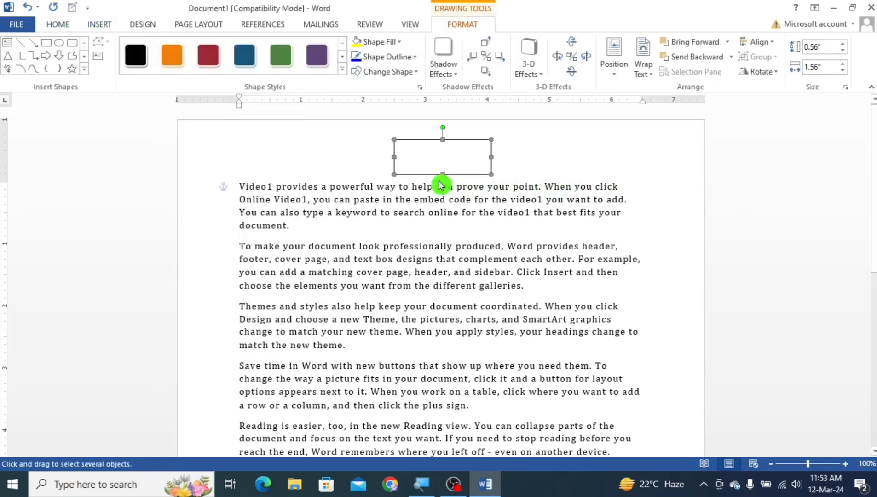
Step: Turn off Select Objects and delete the rectangle above the first paragraph
left_click(57, 24)
left_click(850, 76)
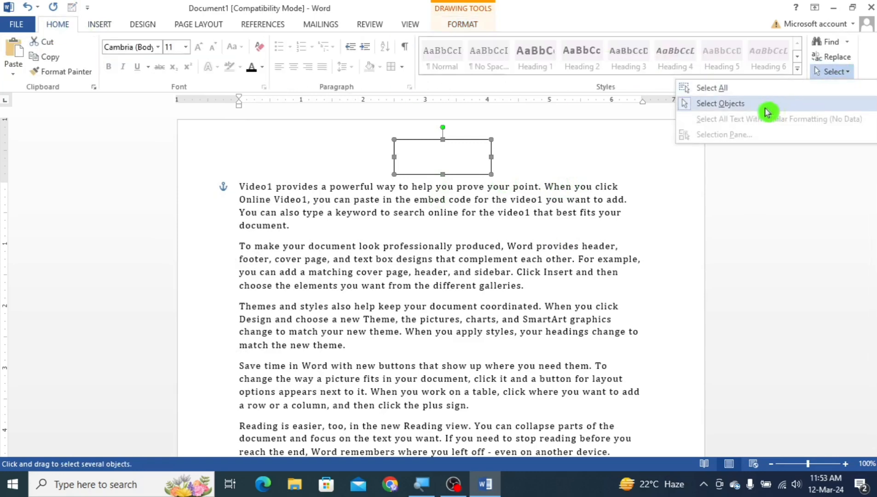
left_click(750, 108)
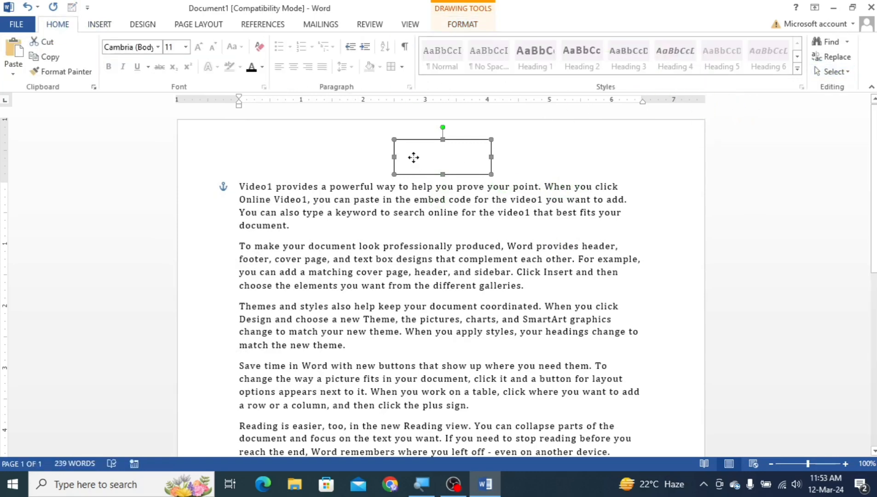
key("Delete")
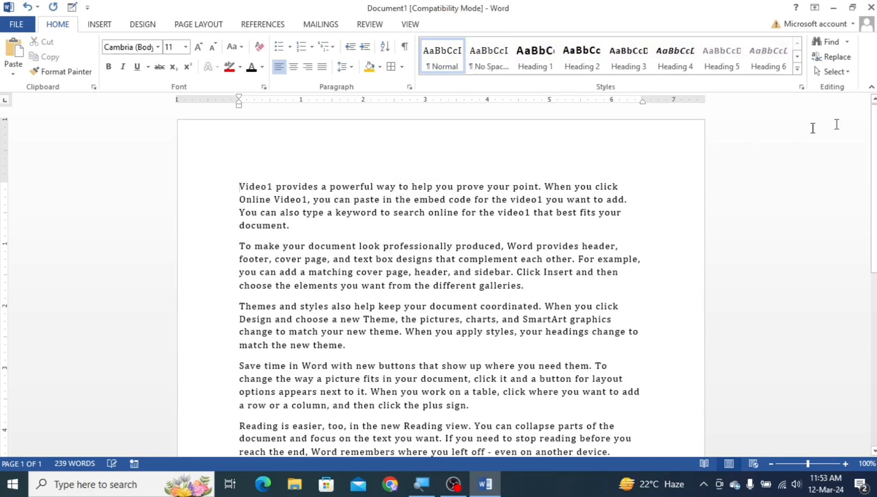
left_click(850, 73)
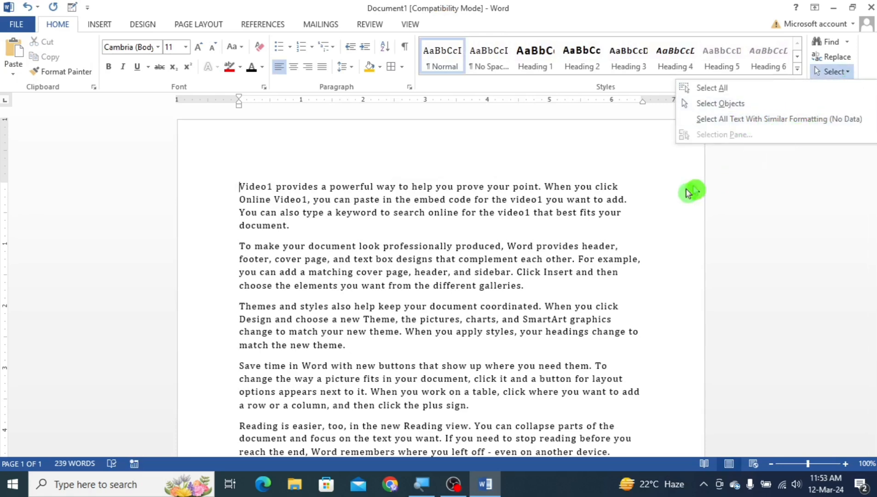
left_click(660, 200)
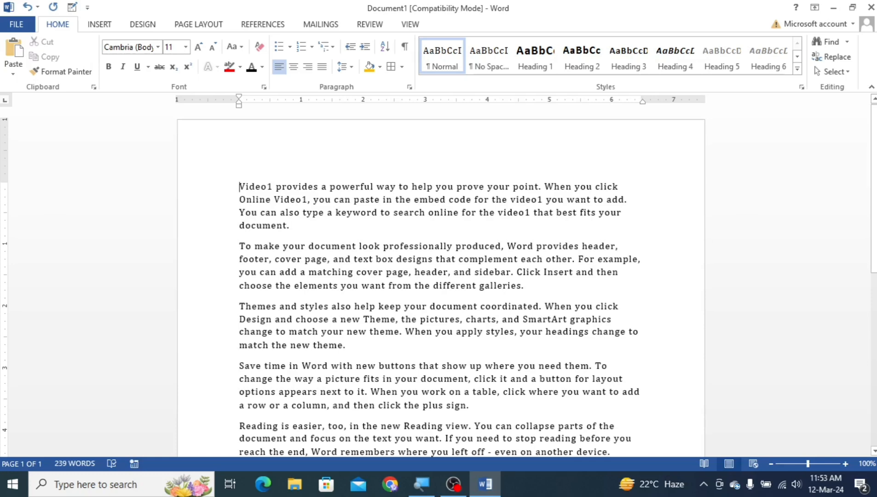
Step: Change the font of the whole first paragraph, beginning "Video1 provides", to Arial Black
left_click_drag(297, 230, 240, 186)
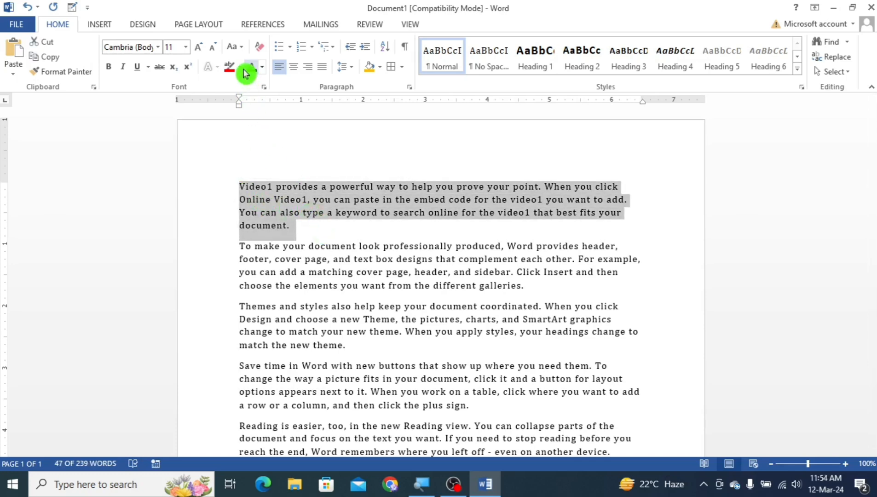
left_click(162, 48)
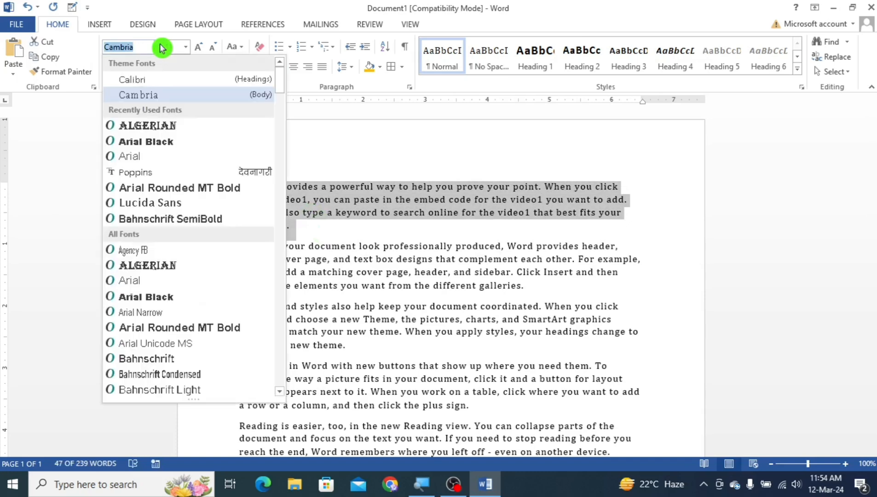
left_click(147, 142)
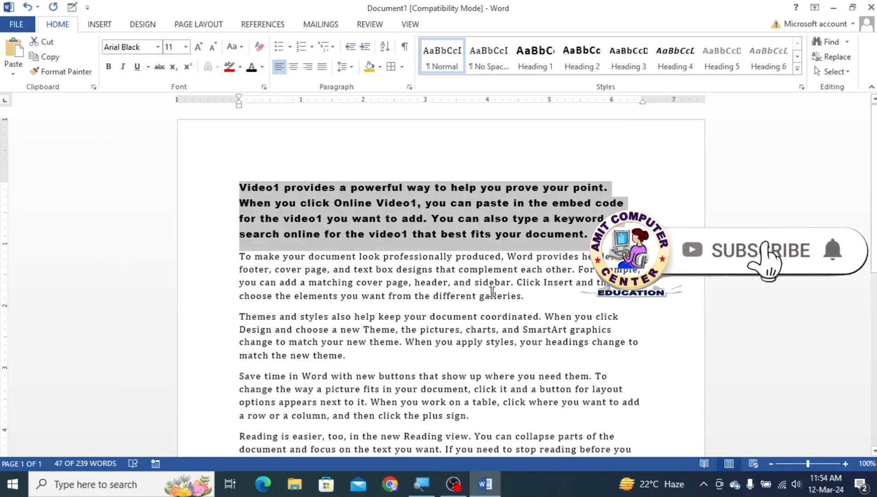
Step: Set the font of the second paragraph, beginning "To make your document", to Arial Black
left_click(525, 297)
left_click_drag(525, 297, 238, 255)
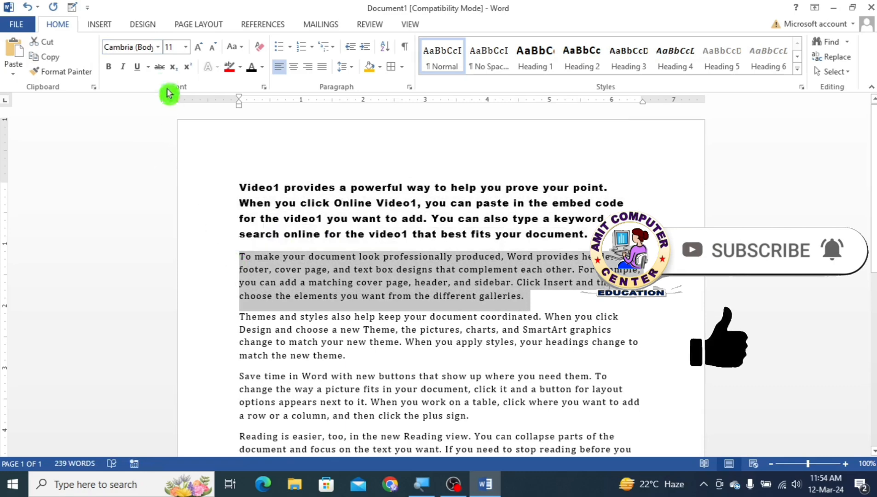
left_click(158, 47)
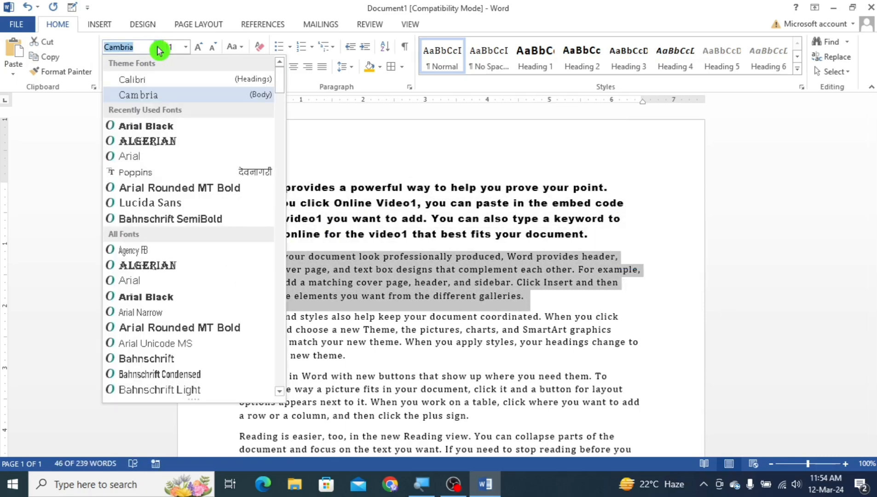
left_click(163, 125)
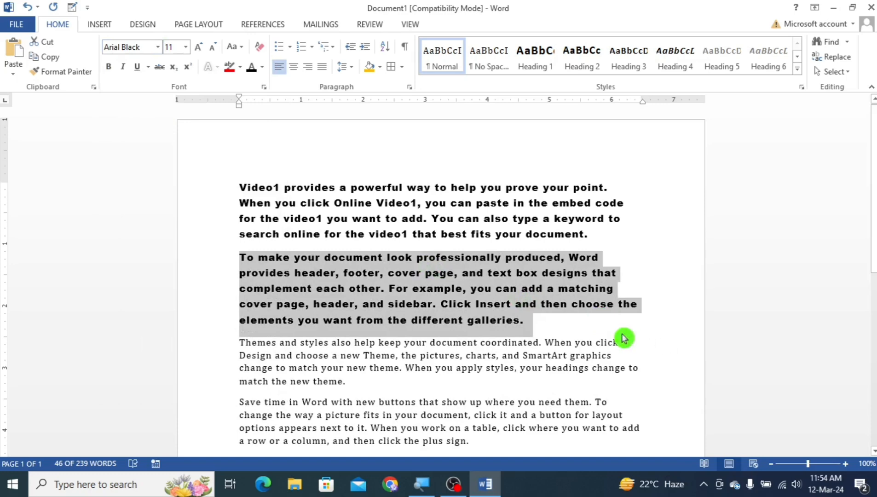
Step: Place the cursor at the end of the second paragraph and select all text with similar formatting
left_click(616, 327)
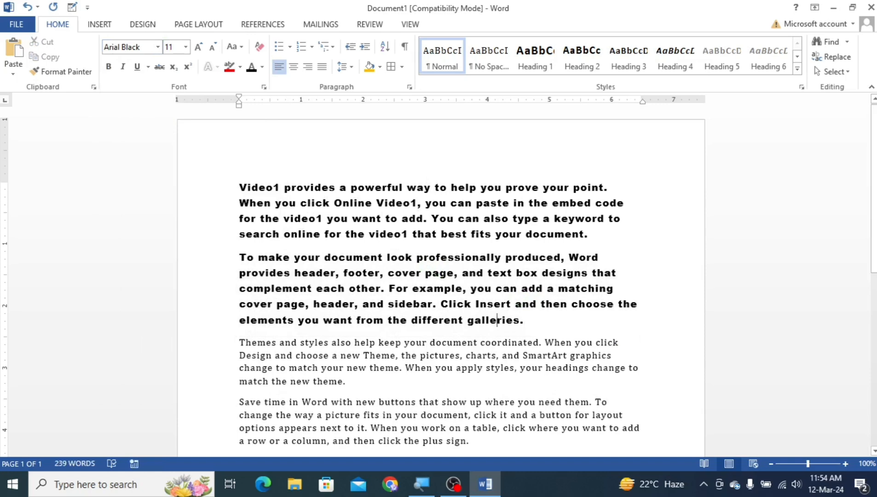
left_click(828, 72)
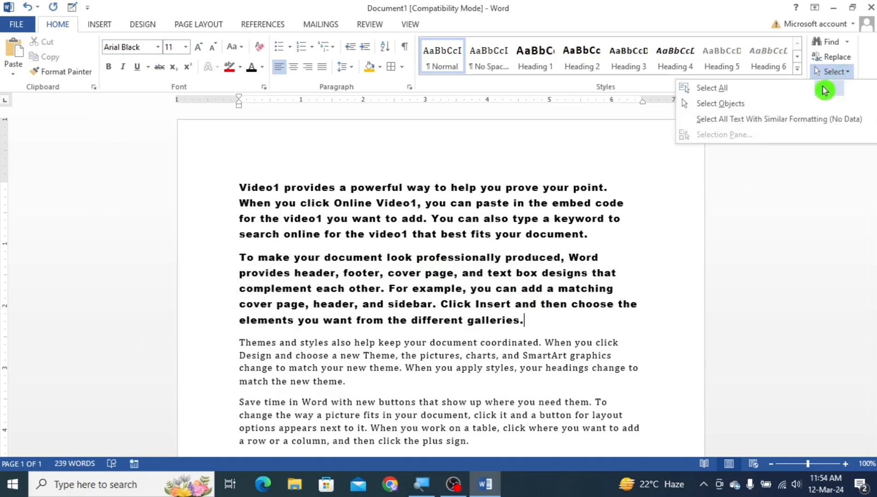
left_click(754, 121)
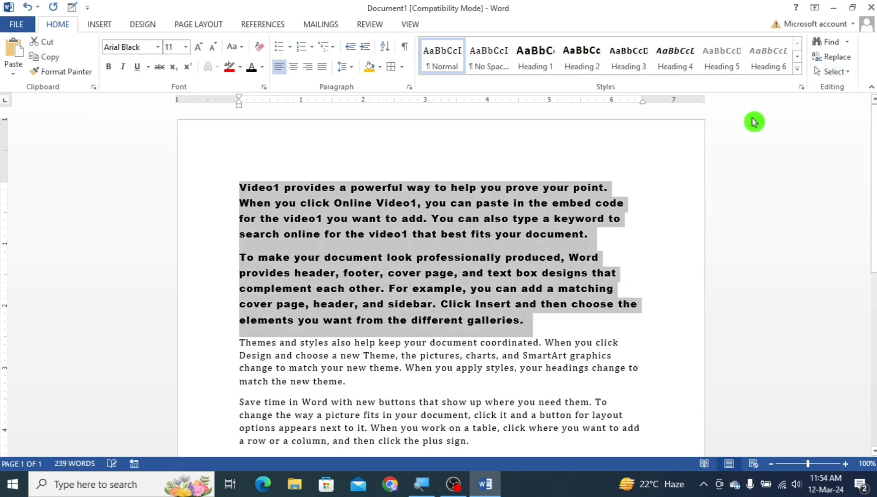